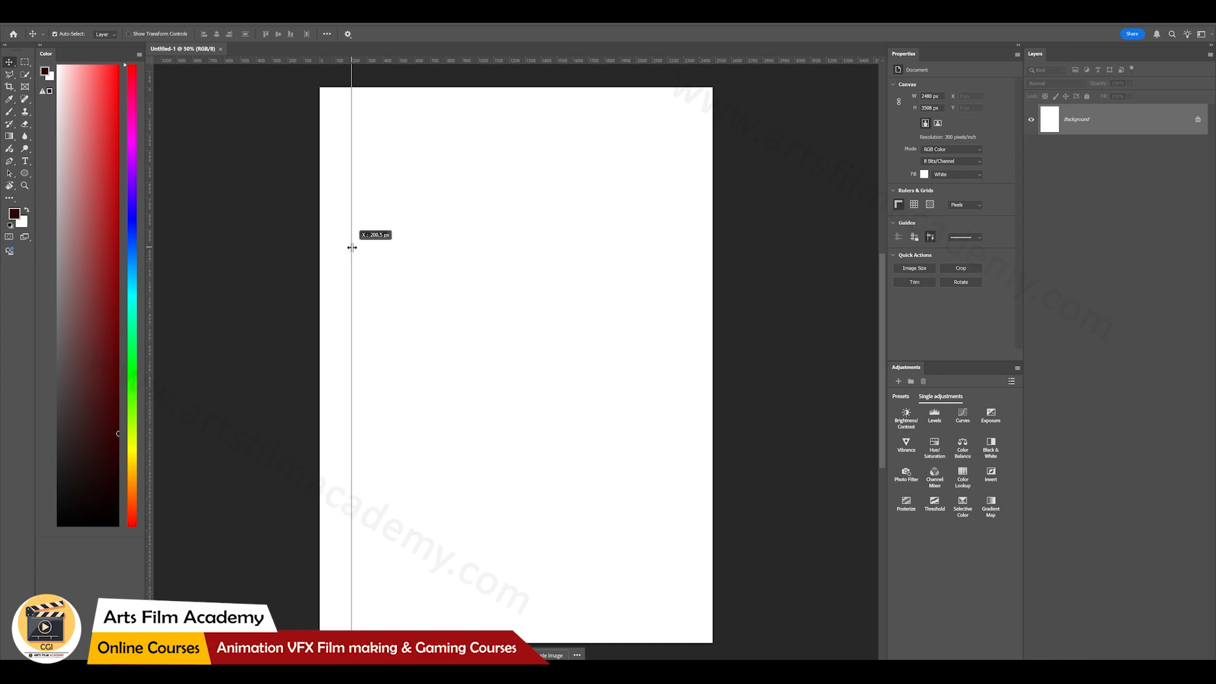
# Step: Place ruler guides about 200 px inside the page edges to mark the poster's margins
pyautogui.moveTo(150, 270); pyautogui.dragTo(681, 285)
pyautogui.moveTo(211, 63); pyautogui.dragTo(259, 613)
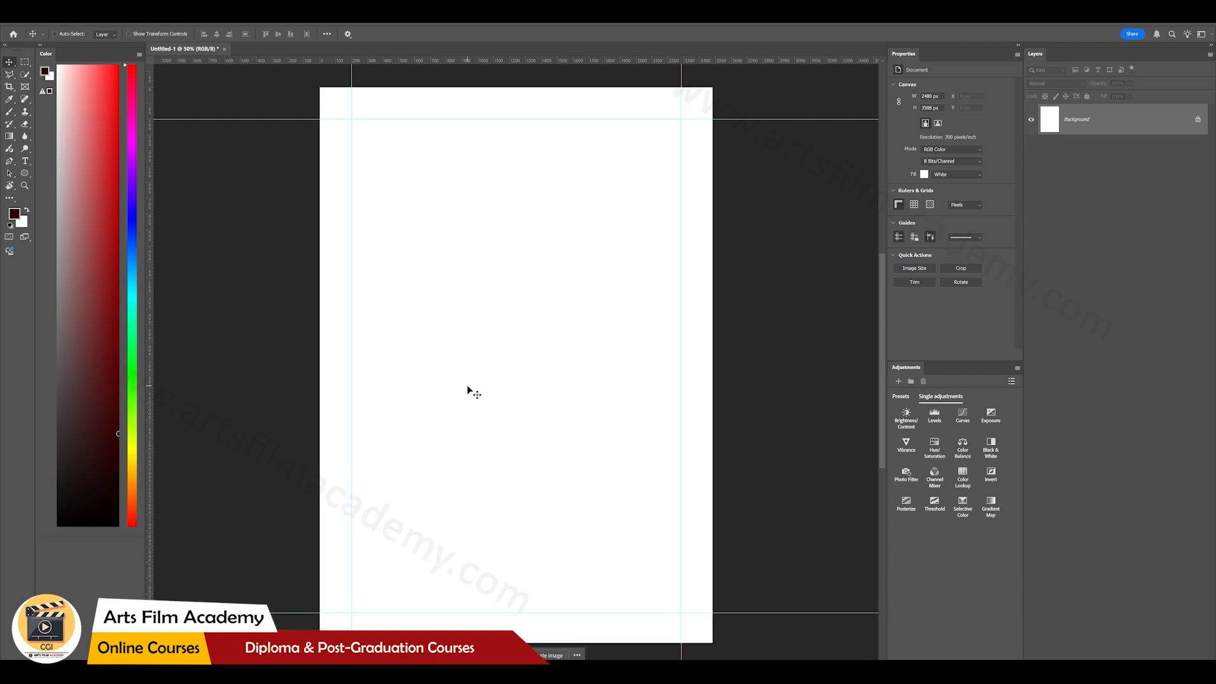
# Step: Place the still-life-betrayal-concept image from the Film poster folder onto the page at full page height
pyautogui.hotkey('alt', 'Tab')
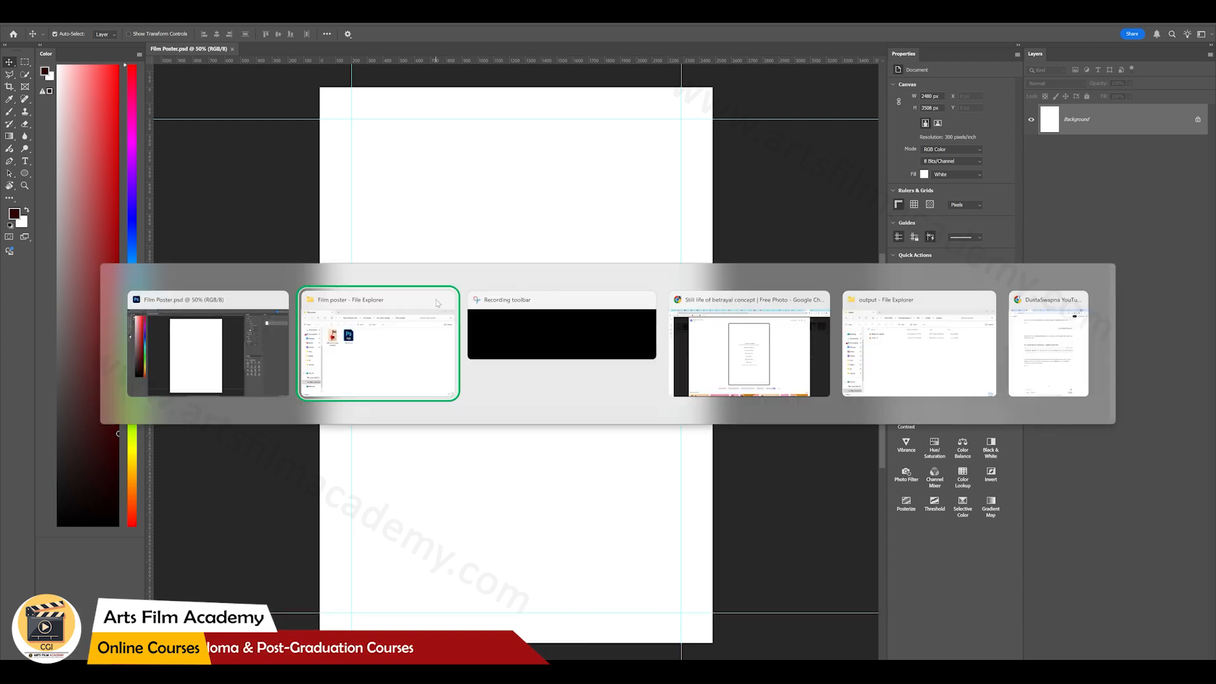
pyautogui.hotkey('alt', 'd')
pyautogui.click(867, 361)
pyautogui.click(729, 240)
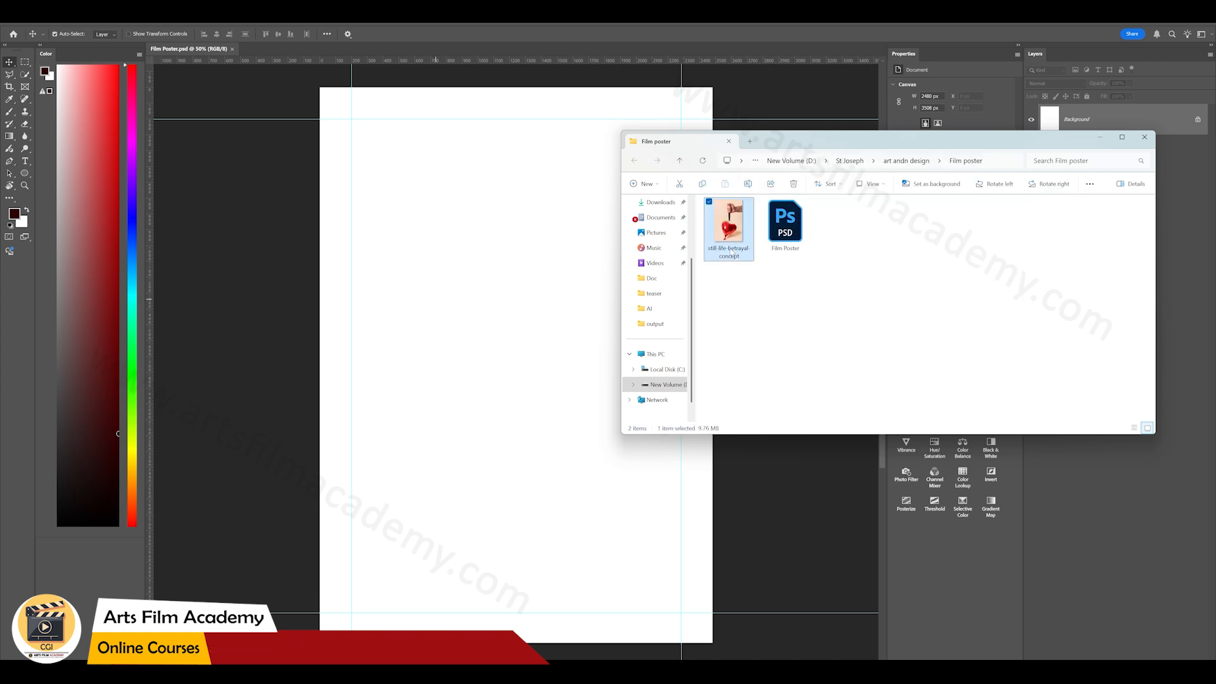
pyautogui.moveTo(463, 331); pyautogui.dragTo(466, 332)
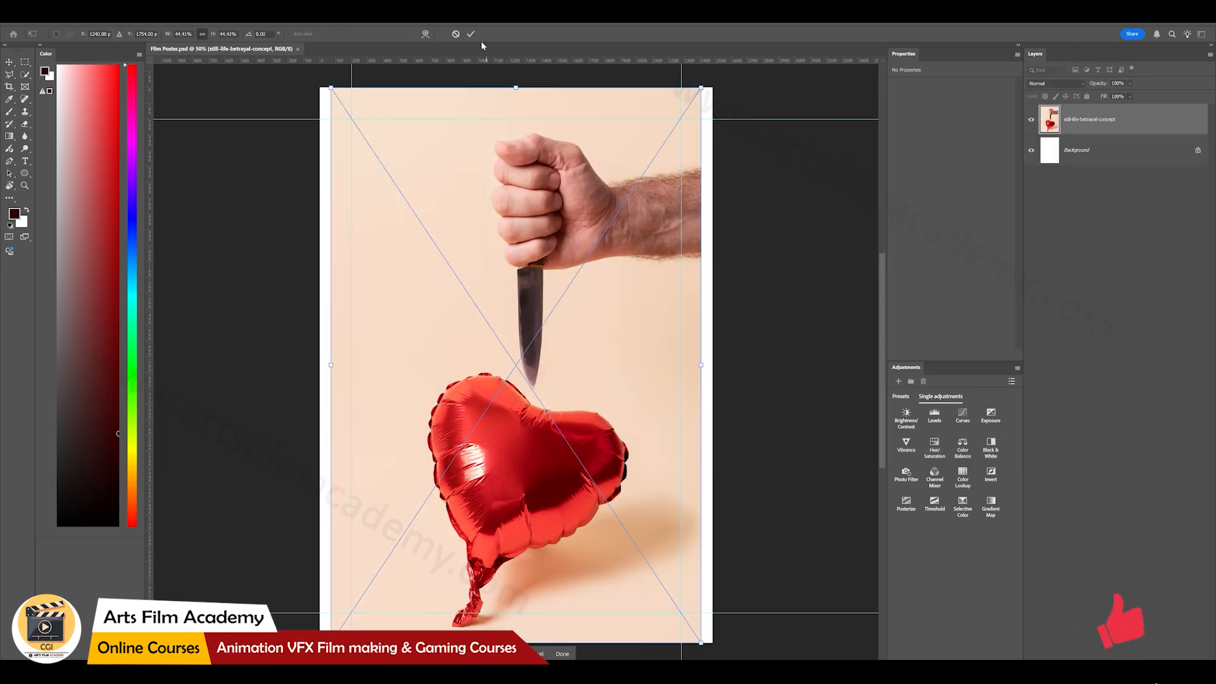
pyautogui.click(471, 35)
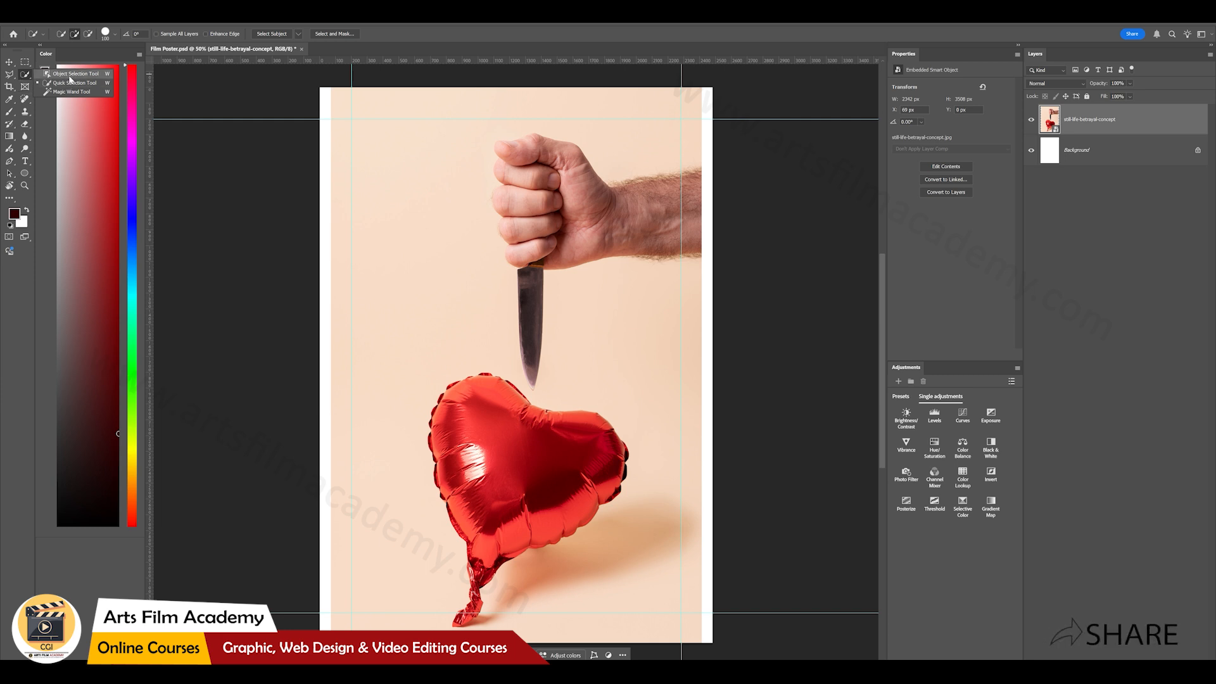
# Step: Select the knife blade and add the hand and arm to the selection with the Object Selection tool
pyautogui.click(71, 74)
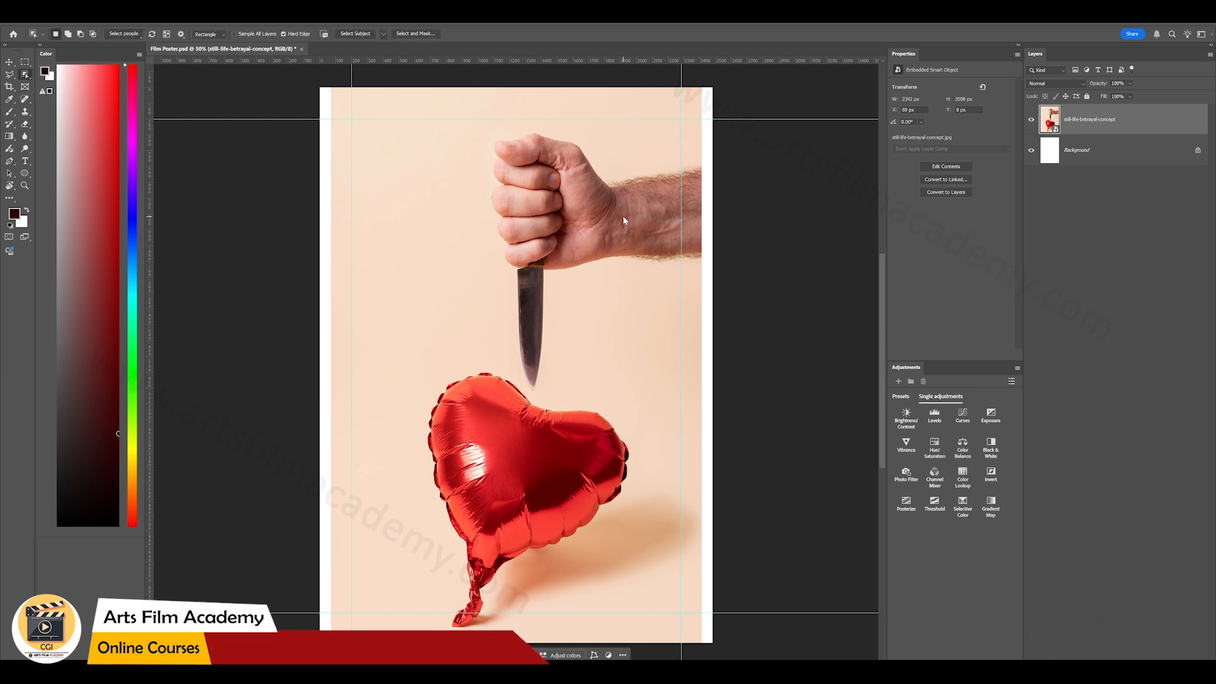
pyautogui.click(595, 231)
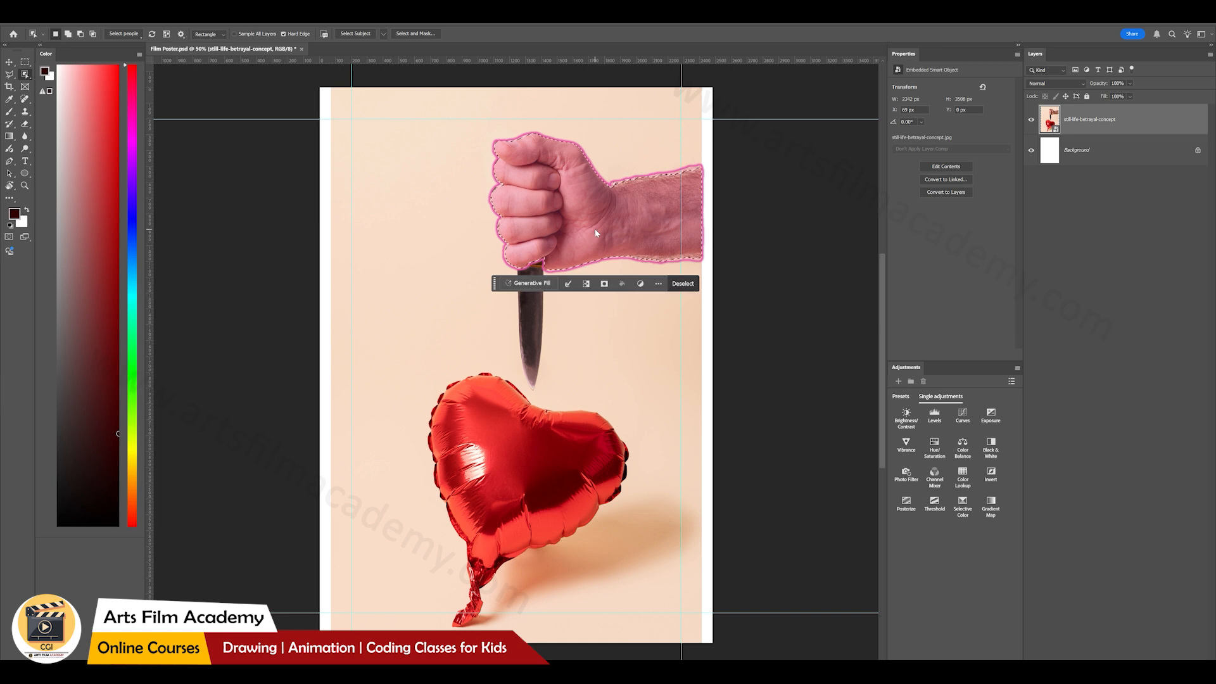
pyautogui.click(525, 312)
pyautogui.click(68, 33)
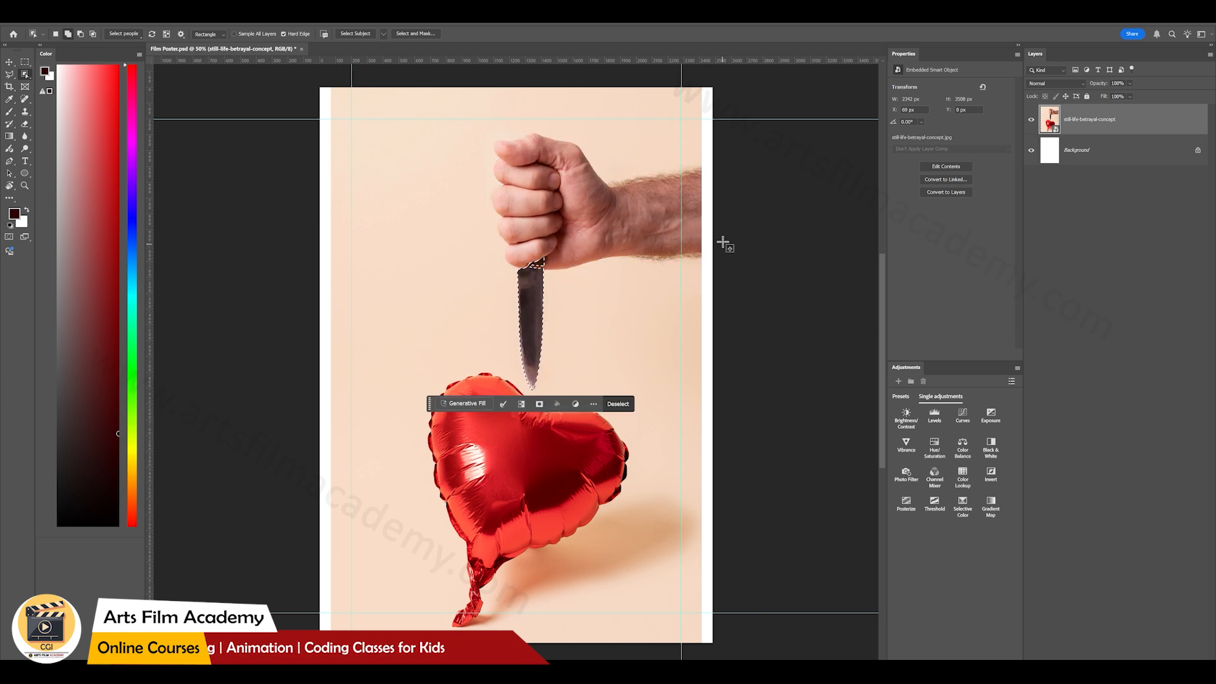
pyautogui.click(651, 223)
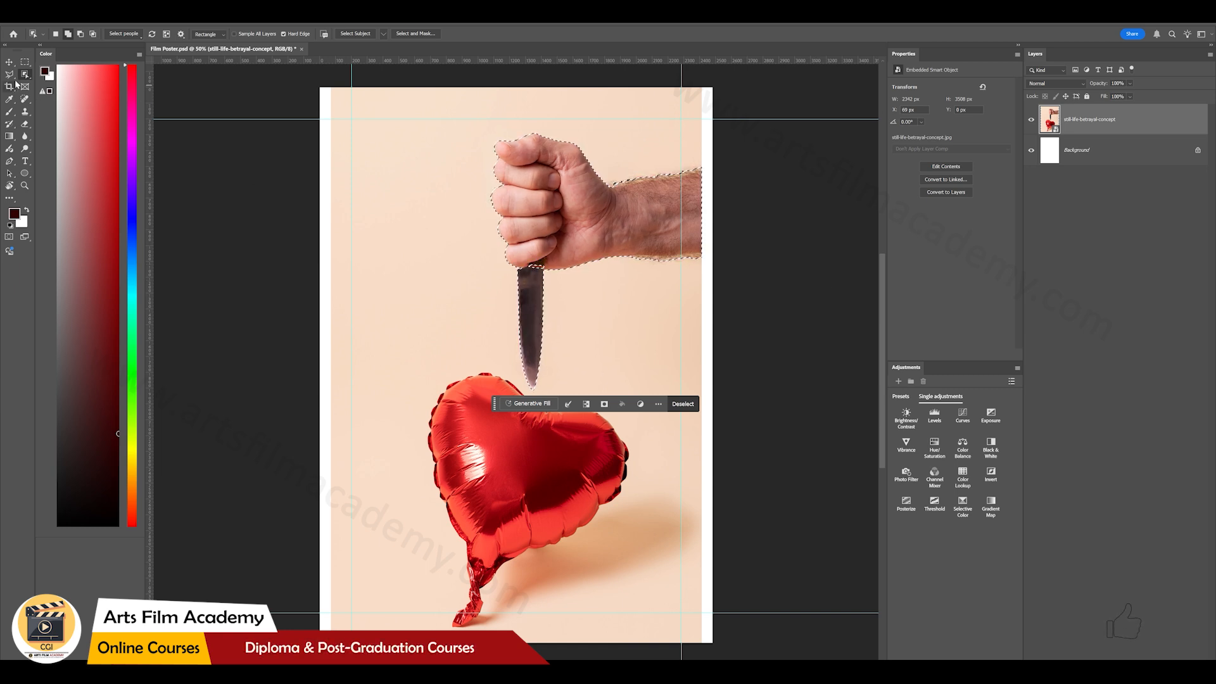
# Step: Refine the selection where the hand meets the knife with the Quick Selection tool, and mask the photo layer to it
pyautogui.rightClick(25, 76)
pyautogui.click(58, 83)
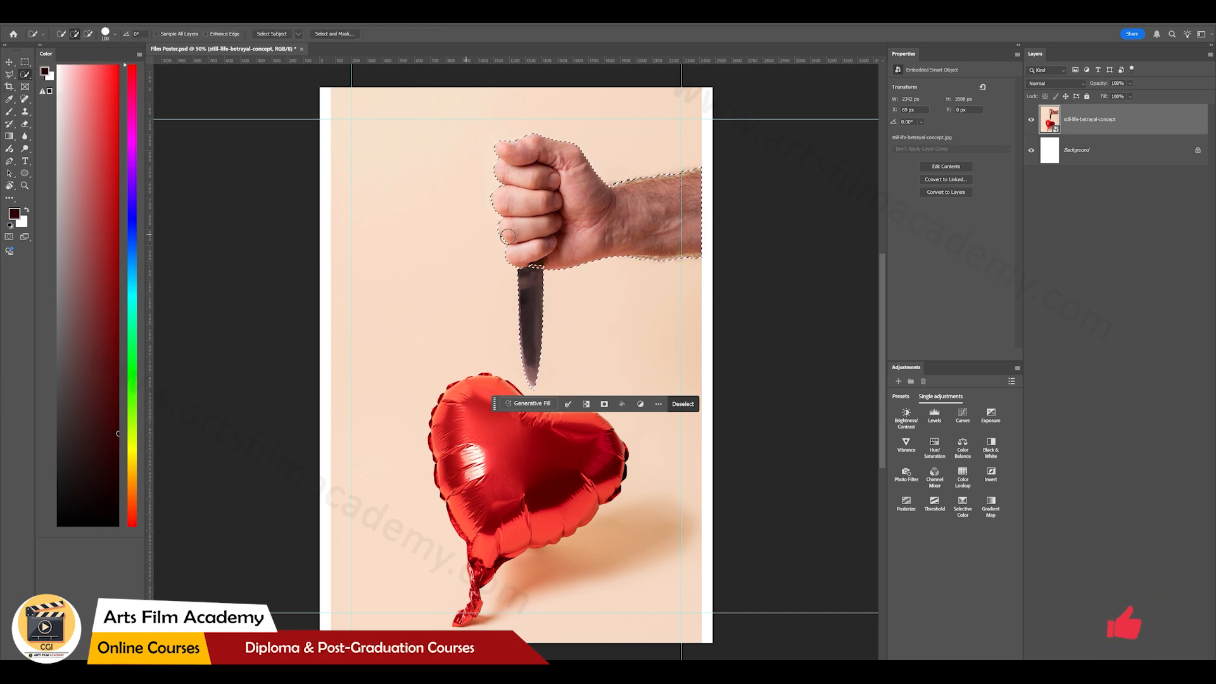
pyautogui.scroll(1, 494, 264)
pyautogui.scroll(2, 494, 264)
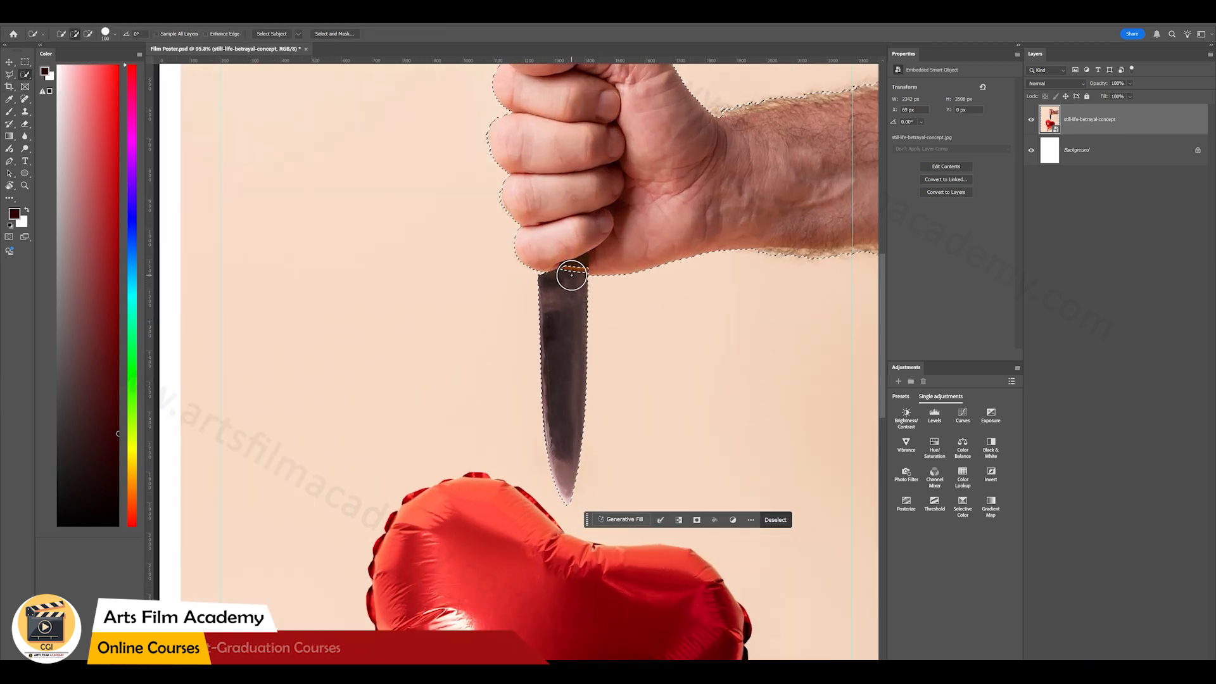
pyautogui.scroll(-4, 573, 269)
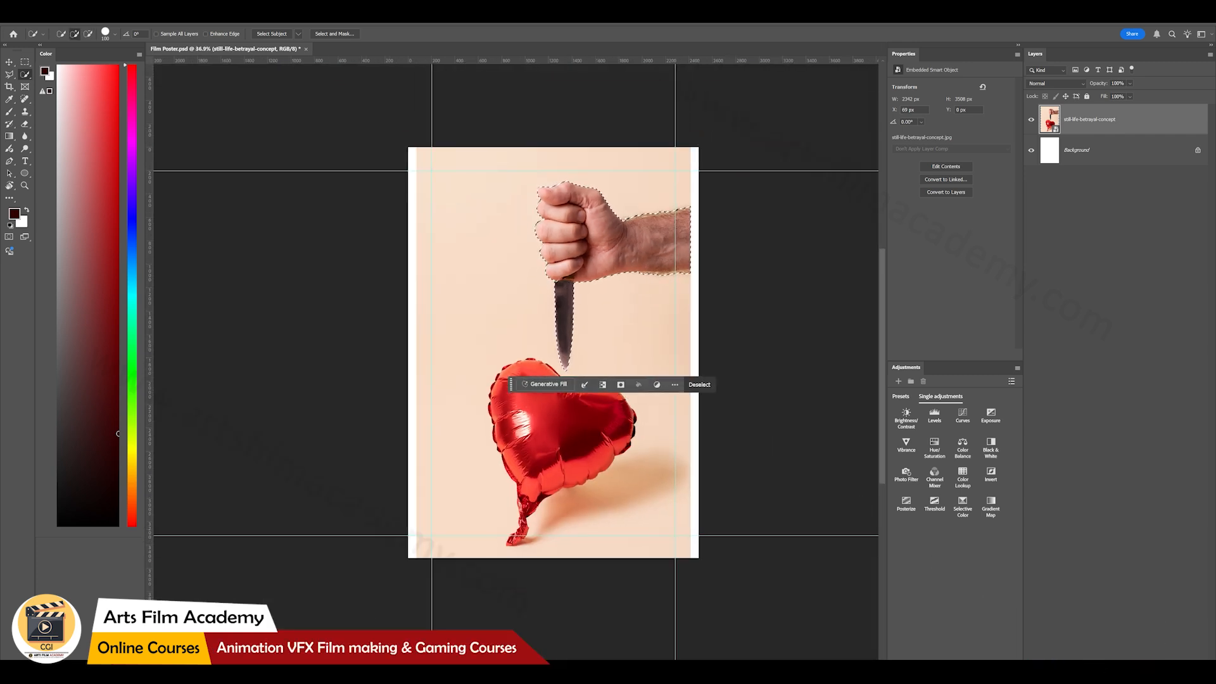
pyautogui.click(1103, 677)
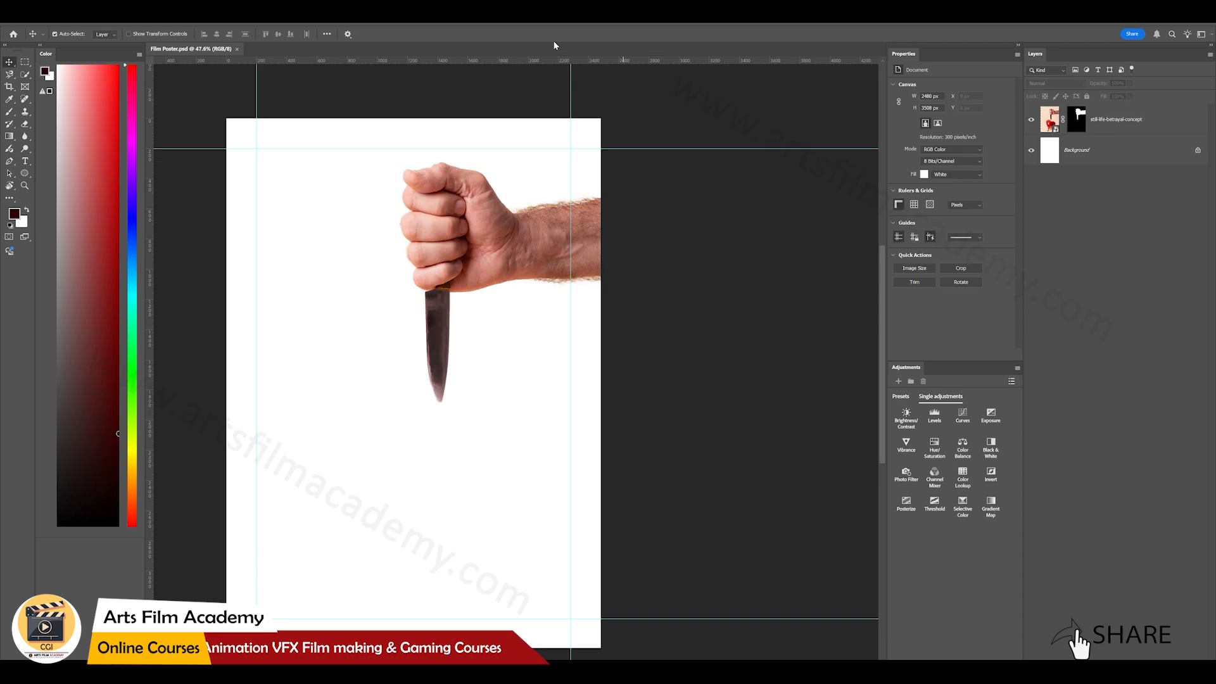
# Step: Place the halloween-concept-blood-dripping image from the Film poster folder onto the poster
pyautogui.hotkey('alt', 'Tab')
pyautogui.hotkey('alt', 'Tab')
pyautogui.hotkey('alt', 'Tab')
pyautogui.hotkey('alt', 'shift', 'Tab')
pyautogui.hotkey('alt', 'shift', 'Tab')
pyautogui.hotkey('alt', 'Tab')
pyautogui.hotkey('alt', 'Tab')
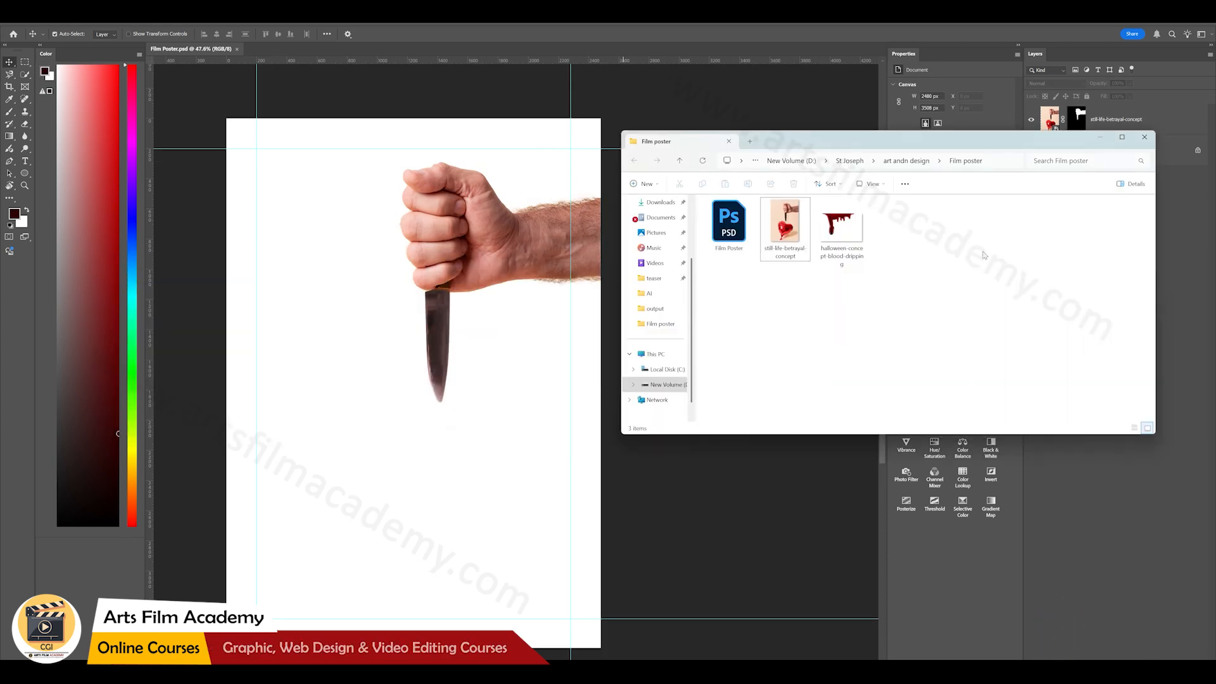
pyautogui.moveTo(842, 225); pyautogui.dragTo(467, 371)
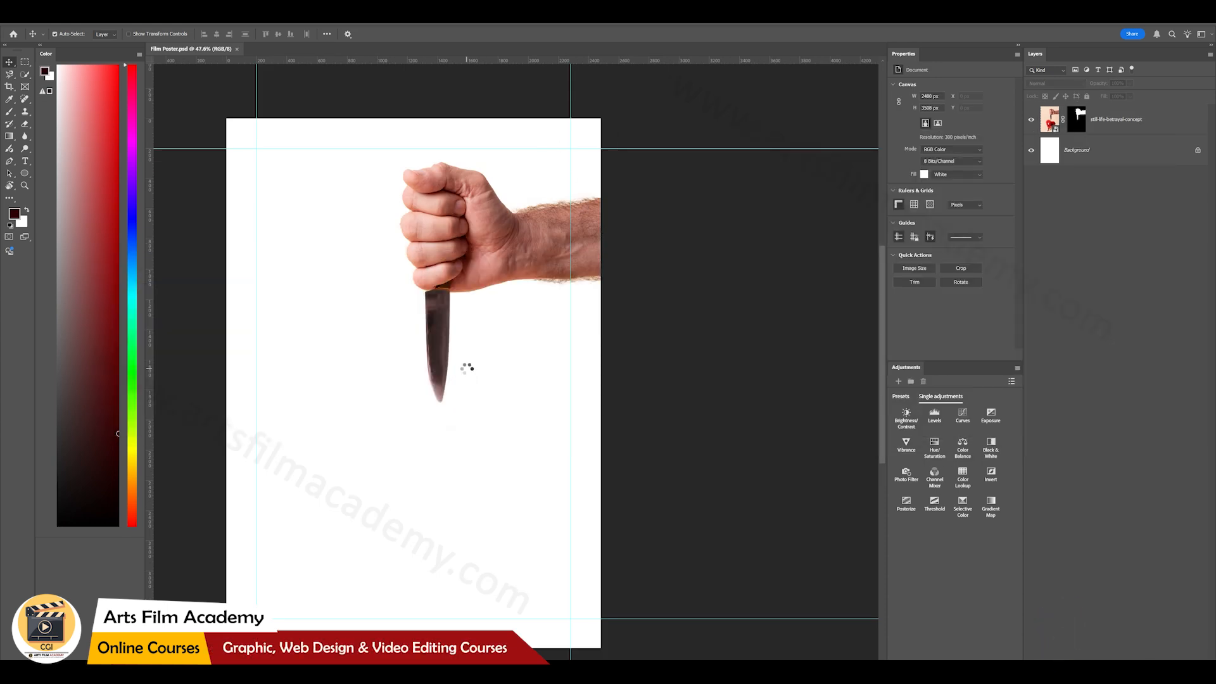
pyautogui.press('Return')
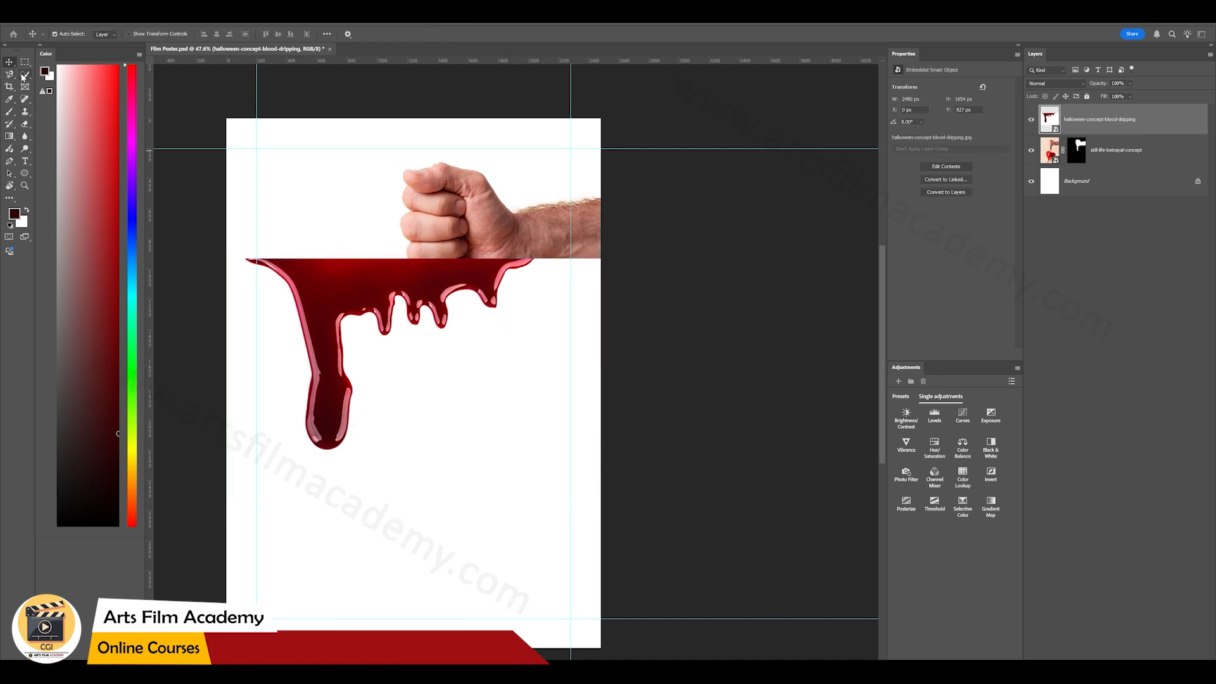
# Step: Isolate the blood with a layer mask made from a Magic Wand selection of its white background, inverting the mask
pyautogui.click(71, 93)
pyautogui.click(513, 504)
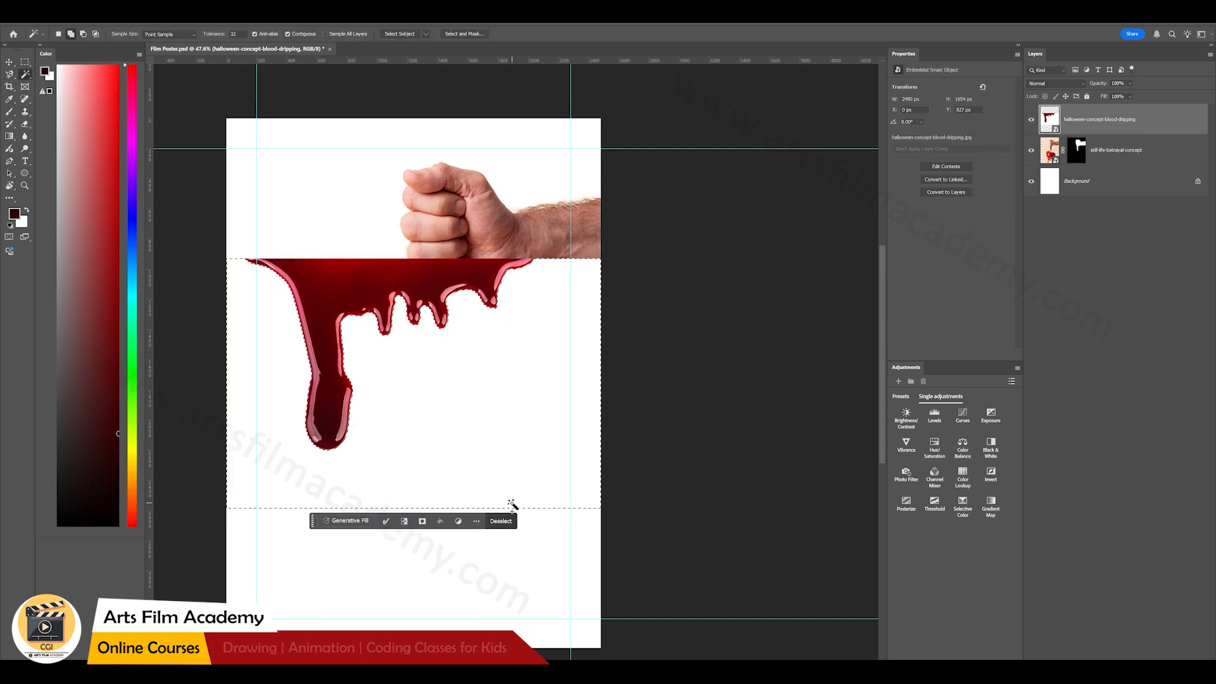
pyautogui.click(1105, 670)
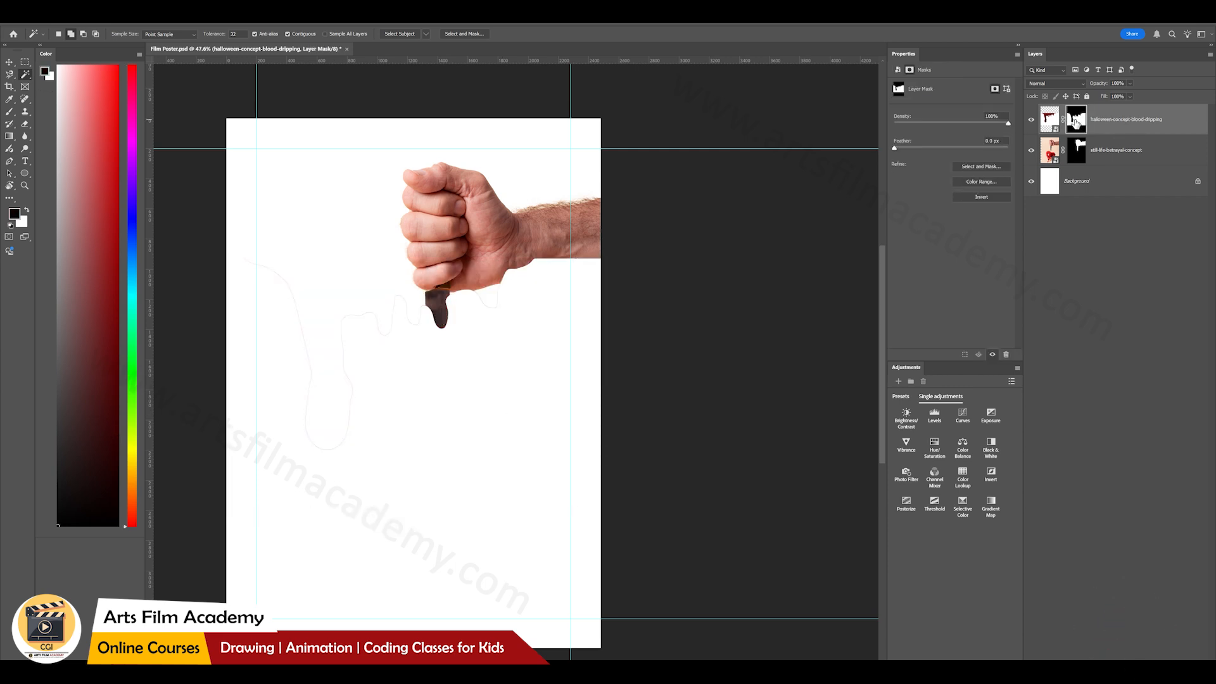
pyautogui.hotkey('ctrl', 'i')
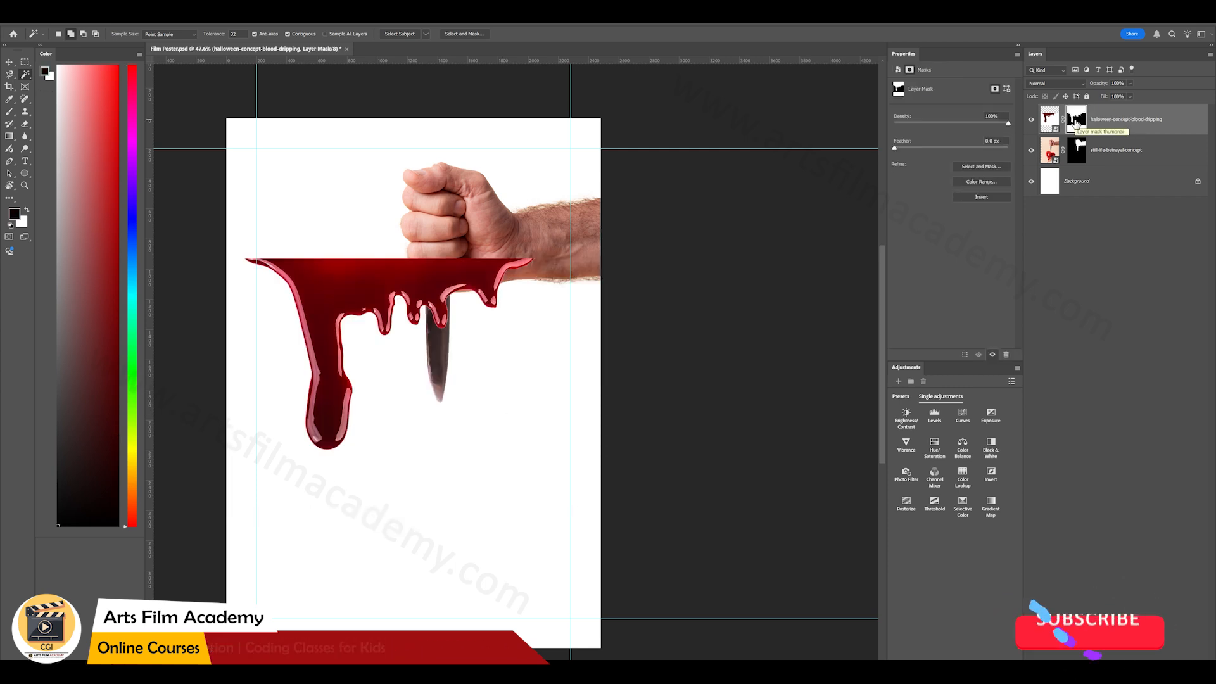
# Step: Move the blood onto the knife and scale it down so the long drip hangs from the blade's tip
pyautogui.press('v')
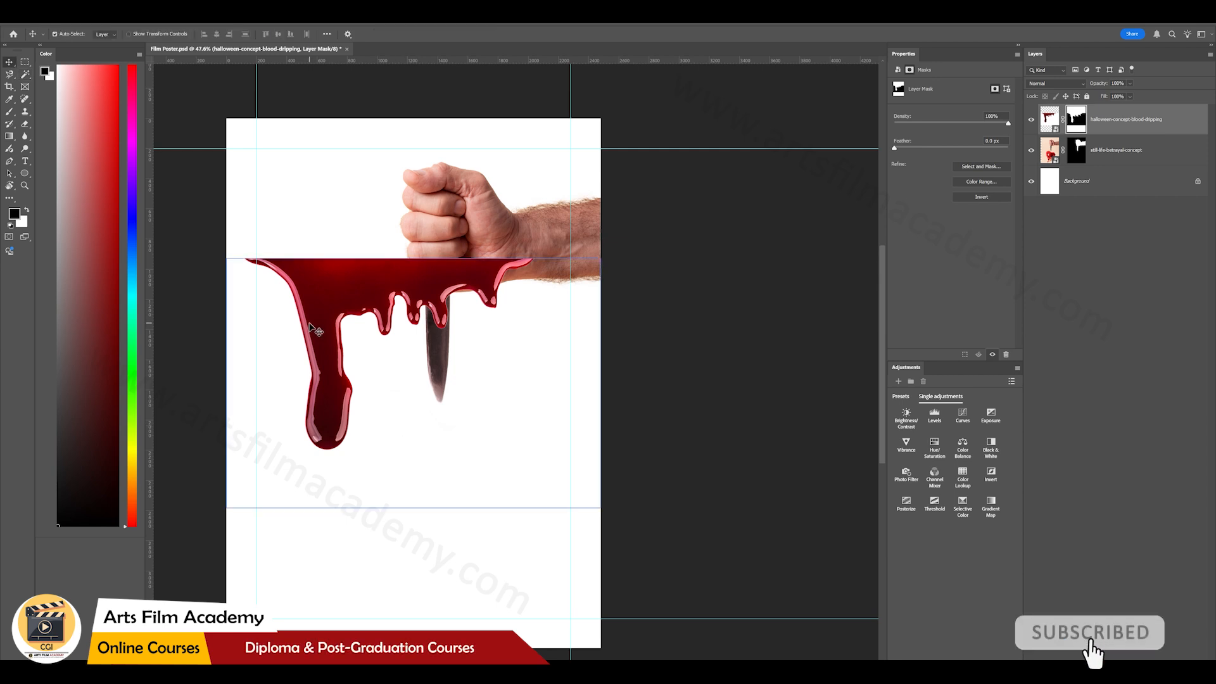
pyautogui.moveTo(320, 310); pyautogui.dragTo(382, 353)
pyautogui.hotkey('ctrl', 't')
pyautogui.moveTo(663, 303); pyautogui.dragTo(532, 375)
pyautogui.scroll(4, 460, 426)
pyautogui.moveTo(442, 367); pyautogui.dragTo(422, 339)
pyautogui.moveTo(622, 312); pyautogui.dragTo(566, 344)
pyautogui.moveTo(434, 362); pyautogui.dragTo(406, 349)
pyautogui.moveTo(537, 329); pyautogui.dragTo(548, 322)
pyautogui.moveTo(403, 347); pyautogui.dragTo(410, 359)
pyautogui.press('Return')
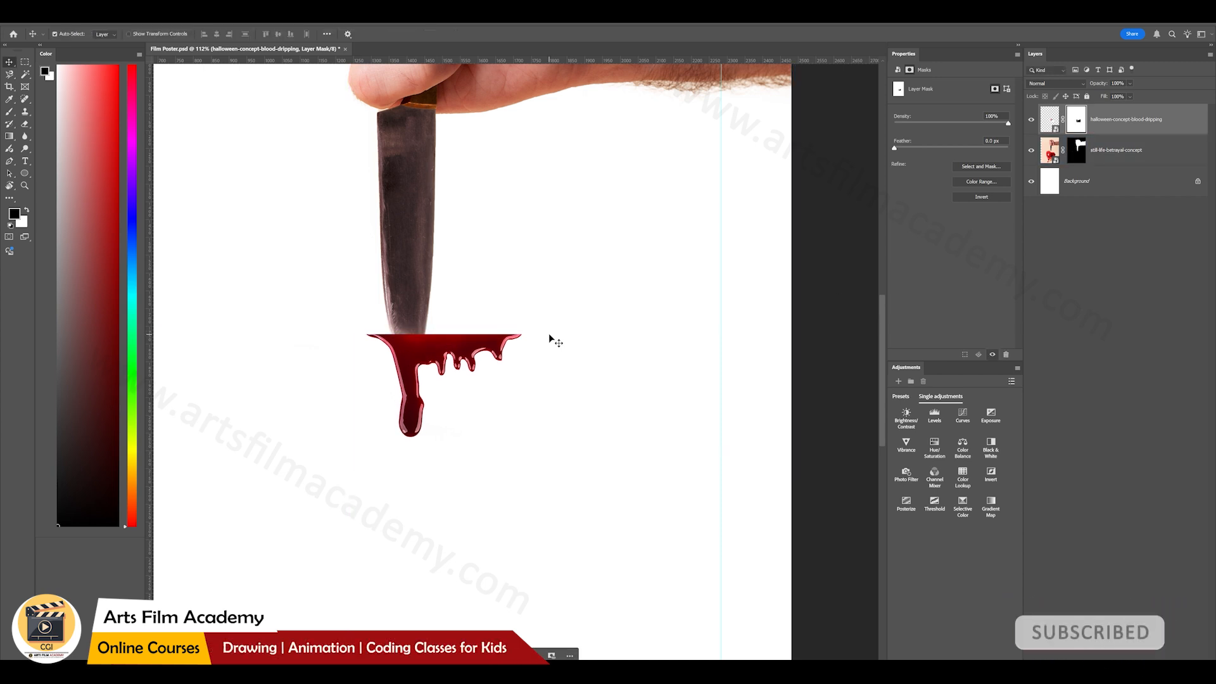
# Step: Brush black on the blood layer's mask to hide the short side drips and the flat upper edge, leaving the long drip
pyautogui.press('b')
pyautogui.moveTo(529, 347); pyautogui.dragTo(529, 345)
pyautogui.press('[')
pyautogui.press('[')
pyautogui.press('[')
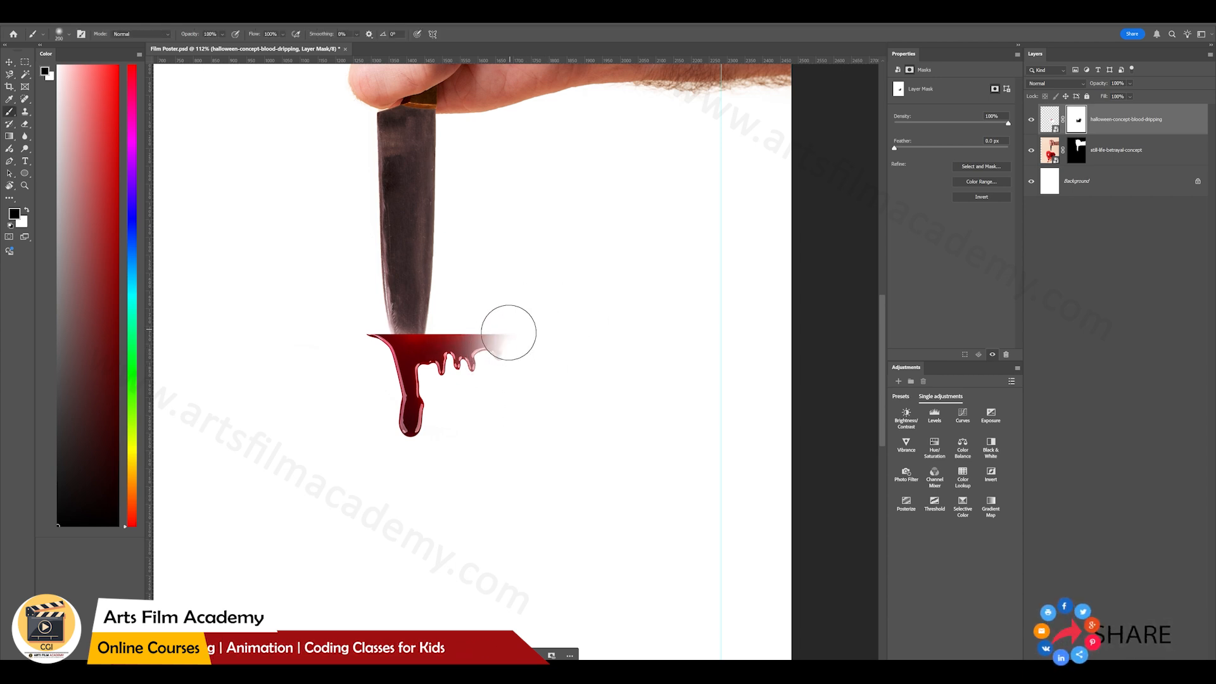
pyautogui.moveTo(503, 346); pyautogui.dragTo(462, 318)
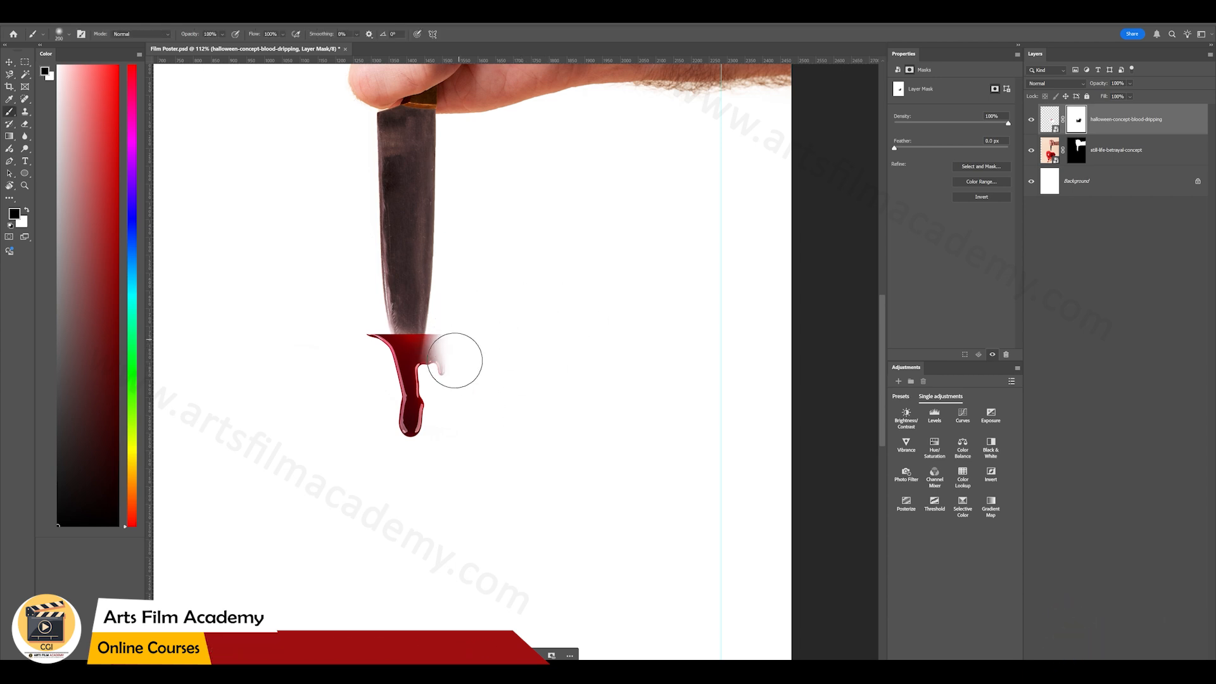
pyautogui.moveTo(455, 361); pyautogui.dragTo(468, 299)
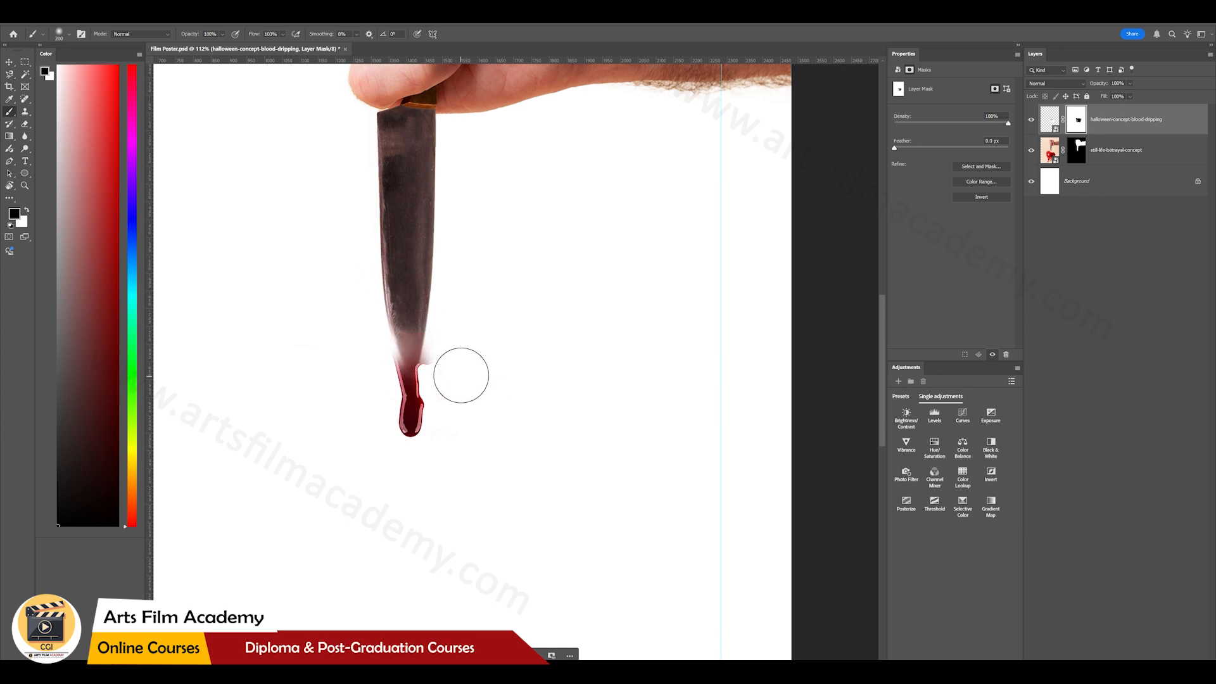
# Step: Blend the drip into the blade tip by brushing its mask with a smaller brush, restoring red where they meet
pyautogui.scroll(3, 400, 406)
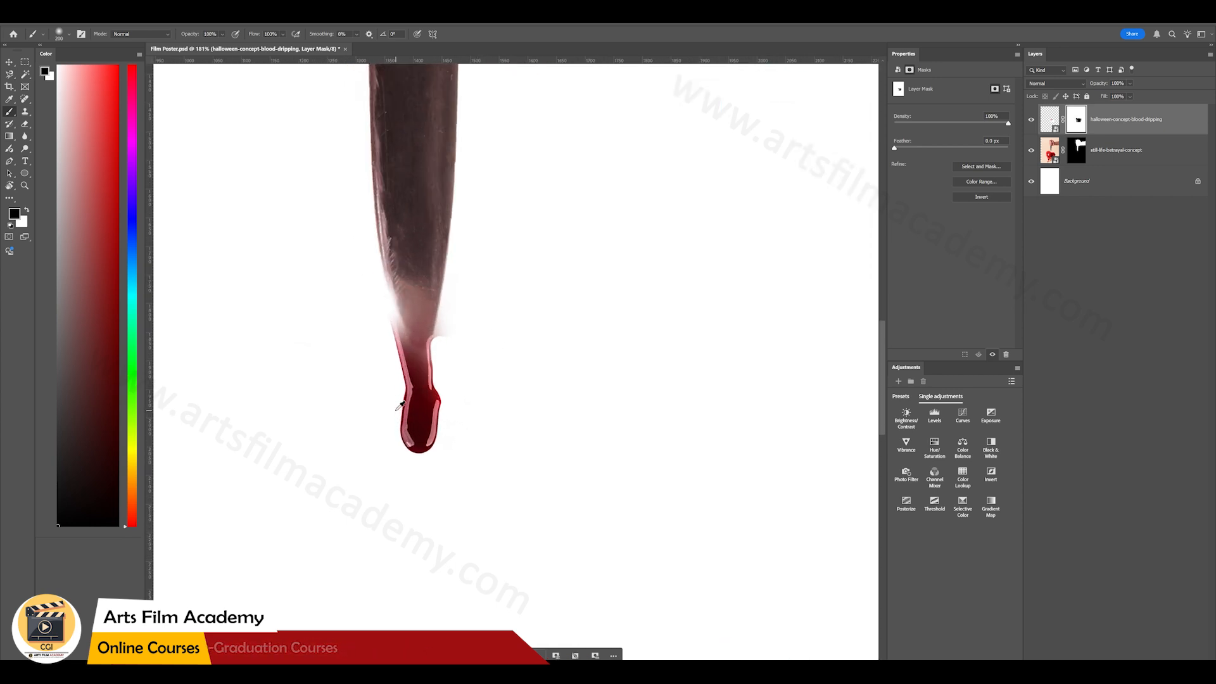
pyautogui.scroll(2, 400, 405)
pyautogui.press('[')
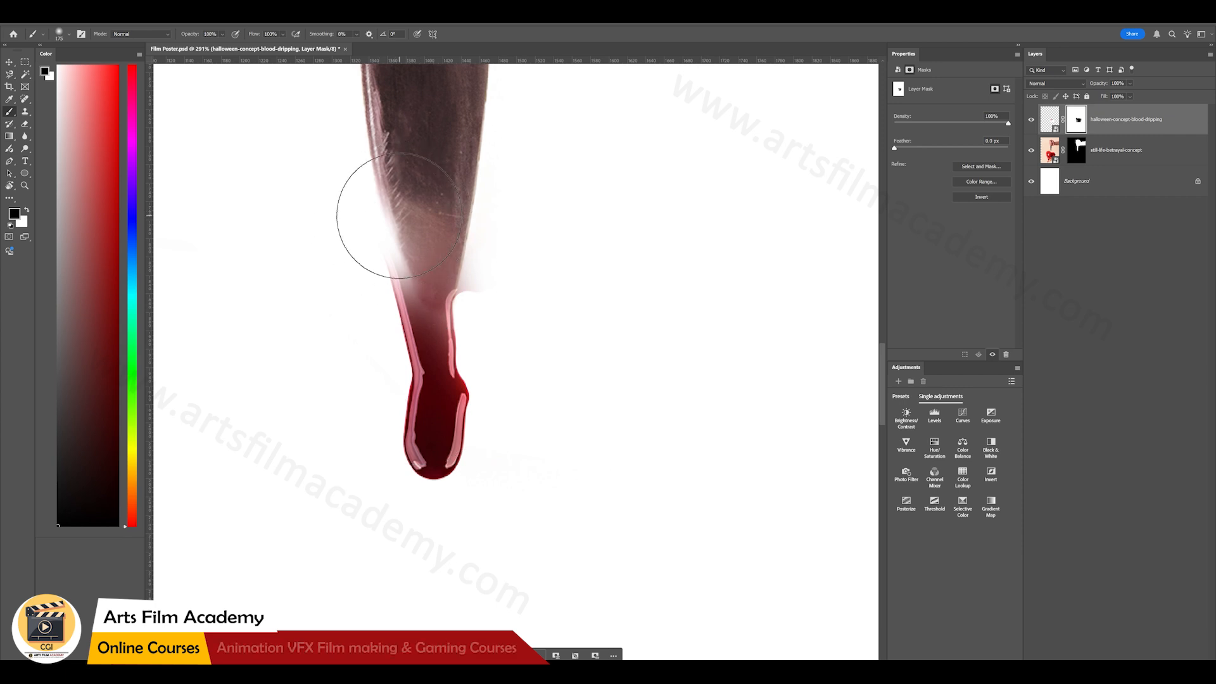
pyautogui.moveTo(407, 220); pyautogui.dragTo(526, 277)
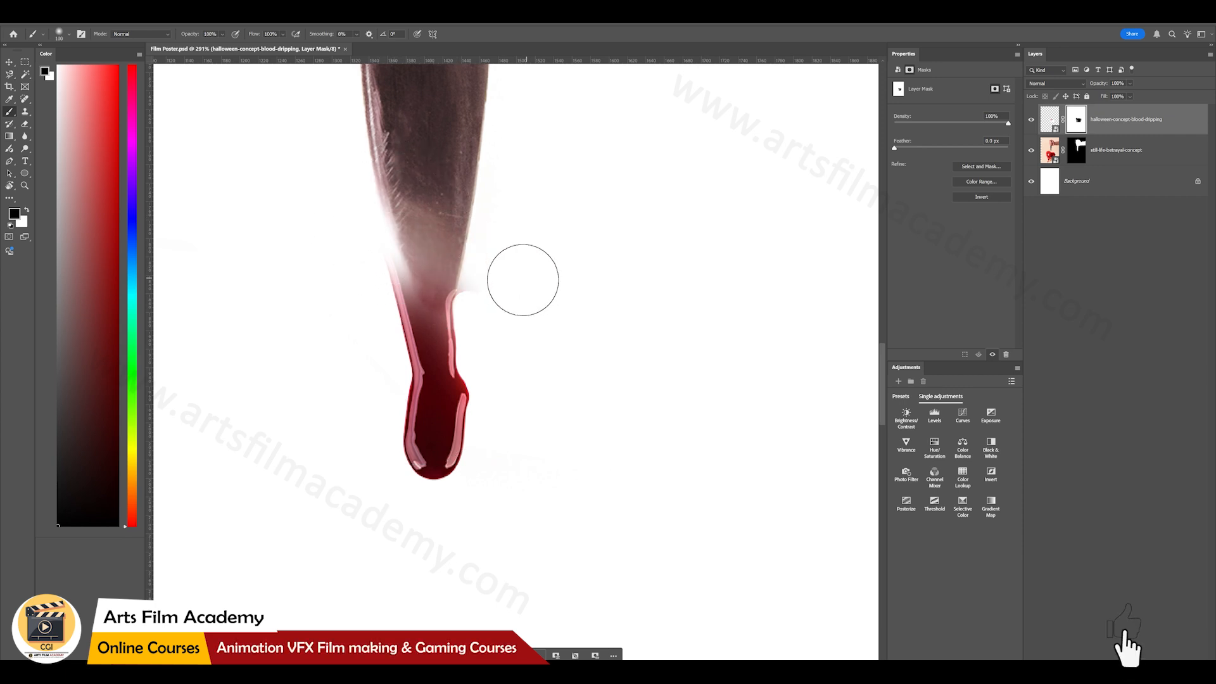
pyautogui.press('x')
pyautogui.moveTo(455, 268)
pyautogui.mouseDown()
pyautogui.moveTo(428, 299)
pyautogui.moveTo(412, 263)
pyautogui.mouseUp()
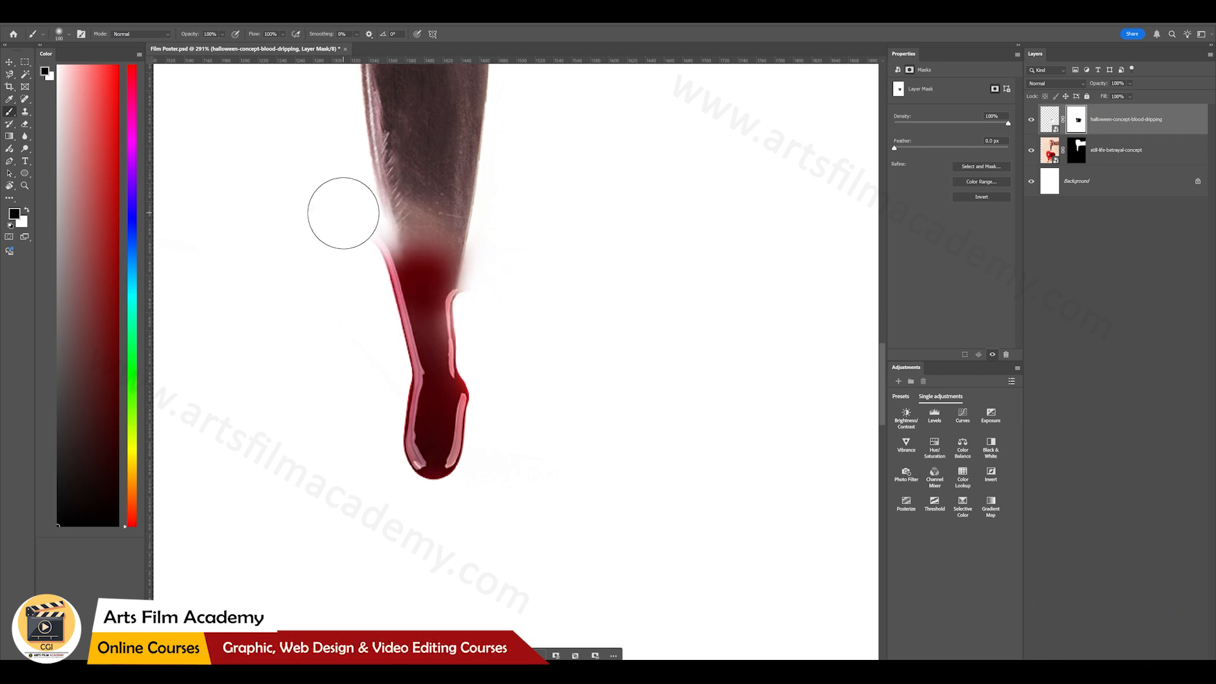
pyautogui.moveTo(344, 223); pyautogui.dragTo(350, 241)
pyautogui.moveTo(414, 307); pyautogui.dragTo(421, 274)
# Step: Mask away the pale haze beside the blade's right edge just above the drip
pyautogui.scroll(7, 461, 253)
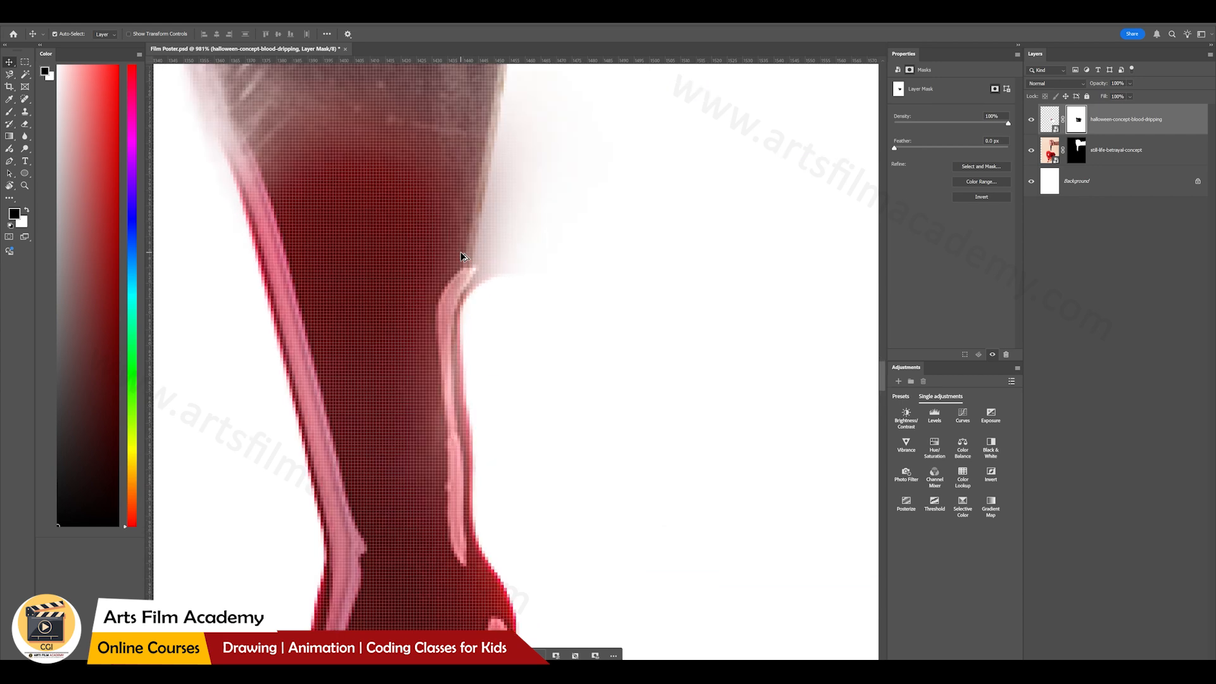
pyautogui.press('b')
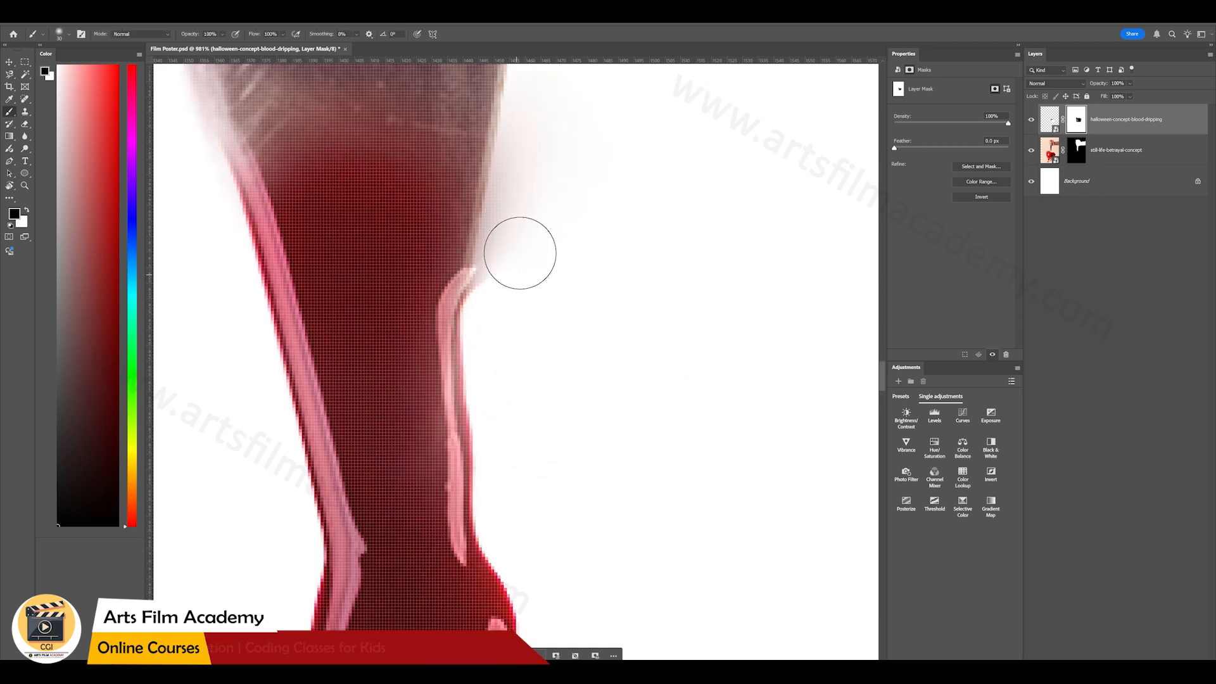
pyautogui.moveTo(503, 306); pyautogui.dragTo(525, 230)
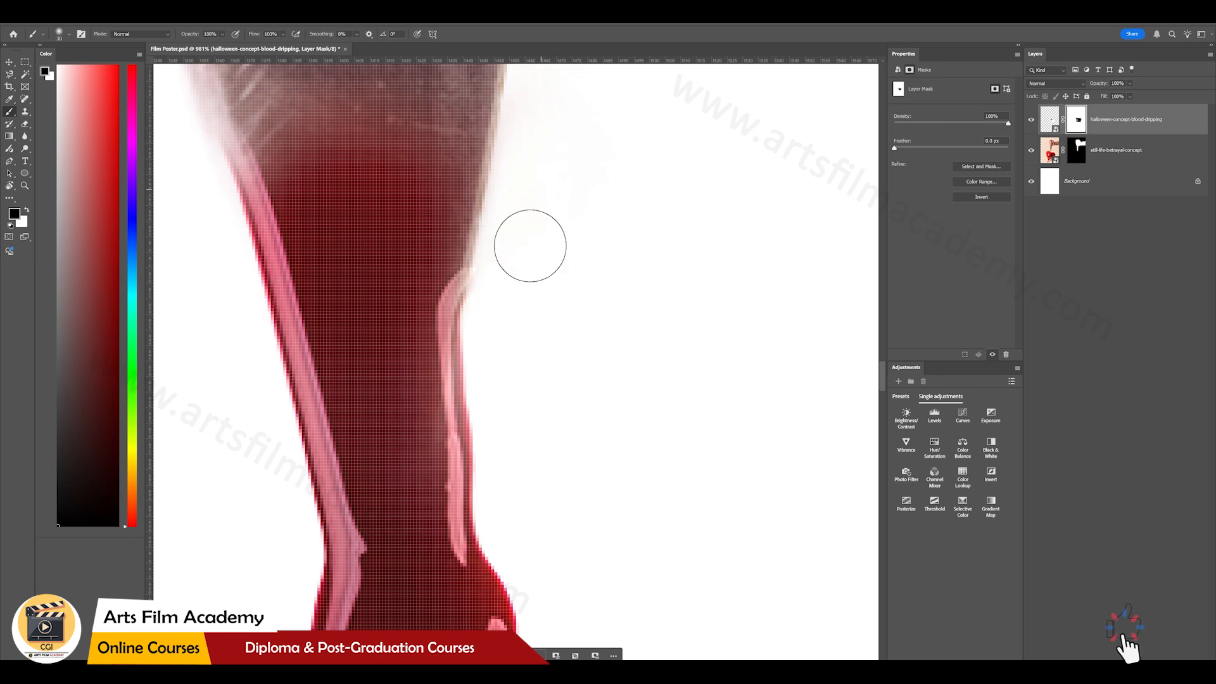
# Step: Nudge the blood drip slightly upward on the knife tip with Free Transform
pyautogui.press('v')
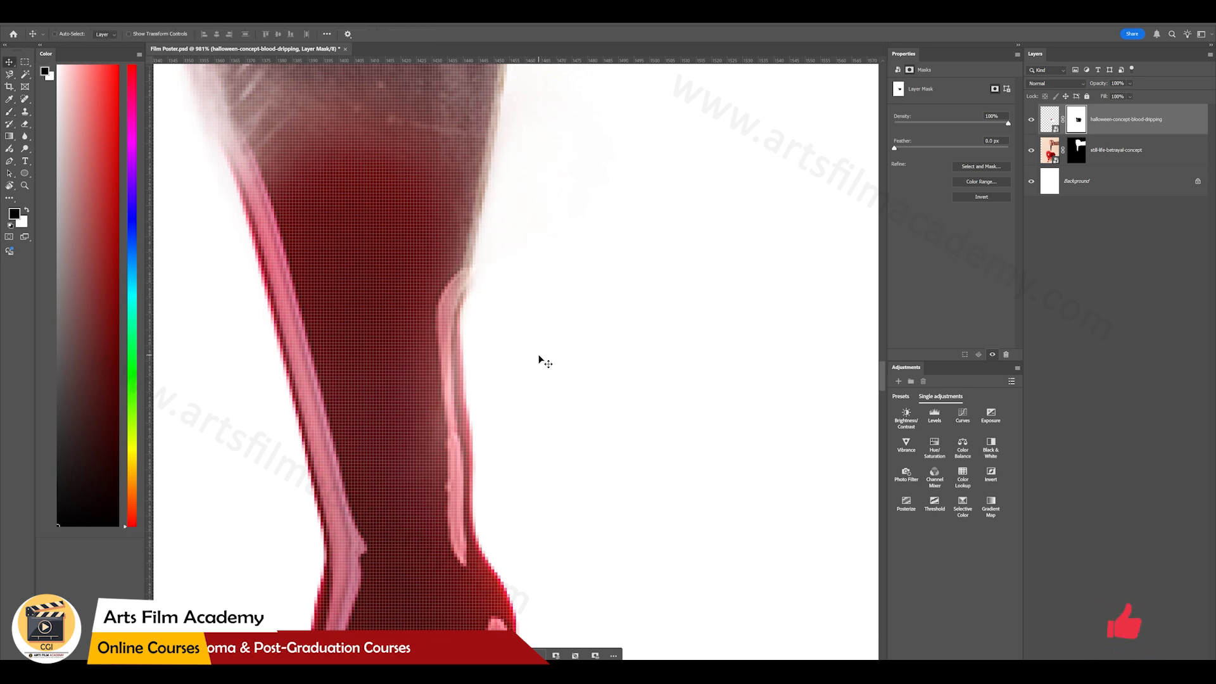
pyautogui.hotkey('ctrl', '0')
pyautogui.keyDown('ctrl'); pyautogui.click(542, 359); pyautogui.keyUp('ctrl')
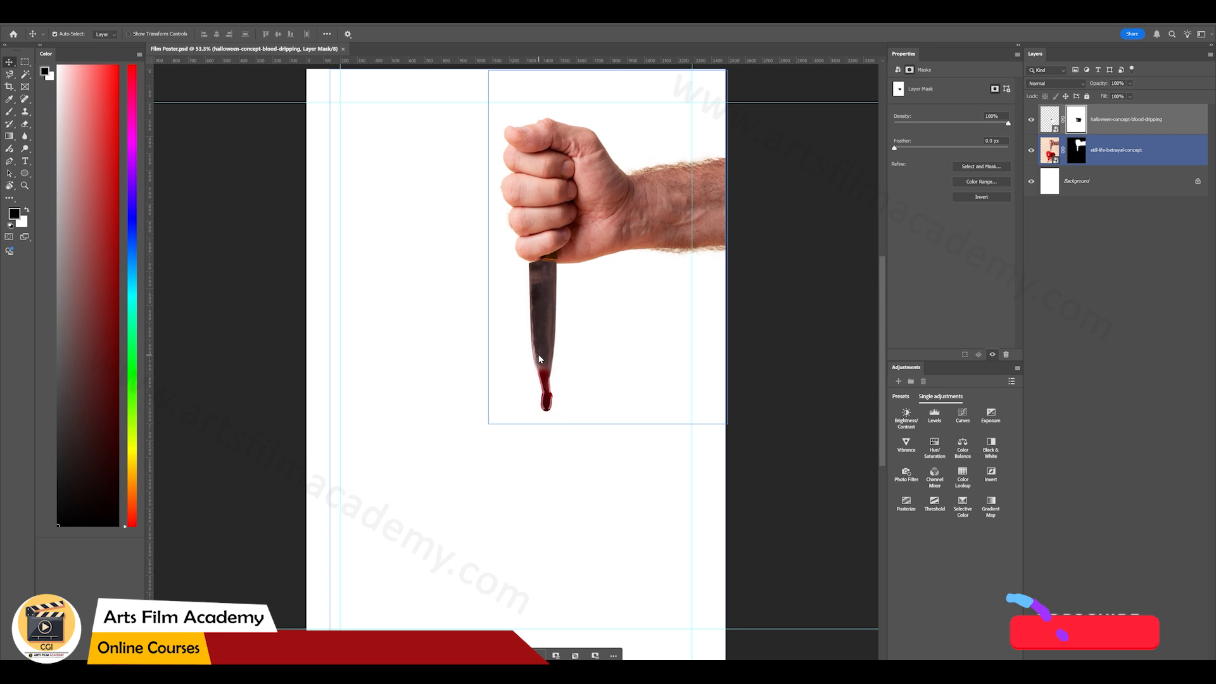
pyautogui.scroll(7, 538, 403)
pyautogui.hotkey('ctrl', 't')
pyautogui.moveTo(567, 348); pyautogui.dragTo(566, 343)
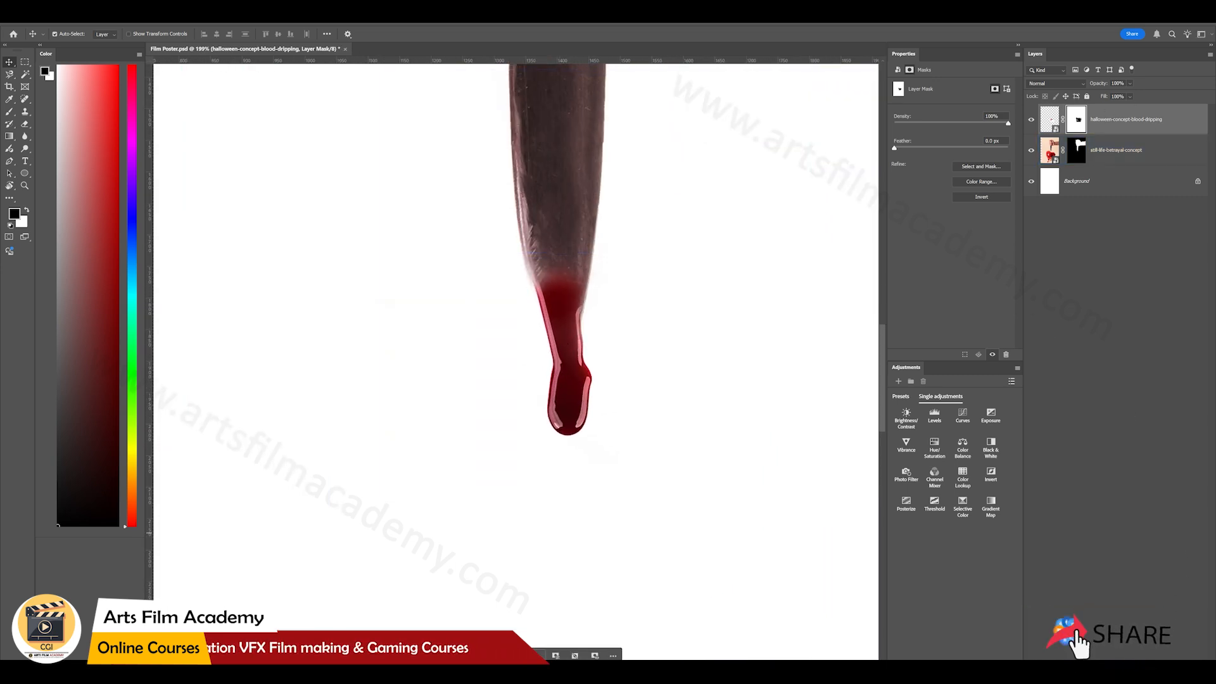
# Step: Blend the halloween-concept-blood-dripping layer into the knife by splitting its Blend If underlying-layer black point to 83 / 153
pyautogui.click(1129, 670)
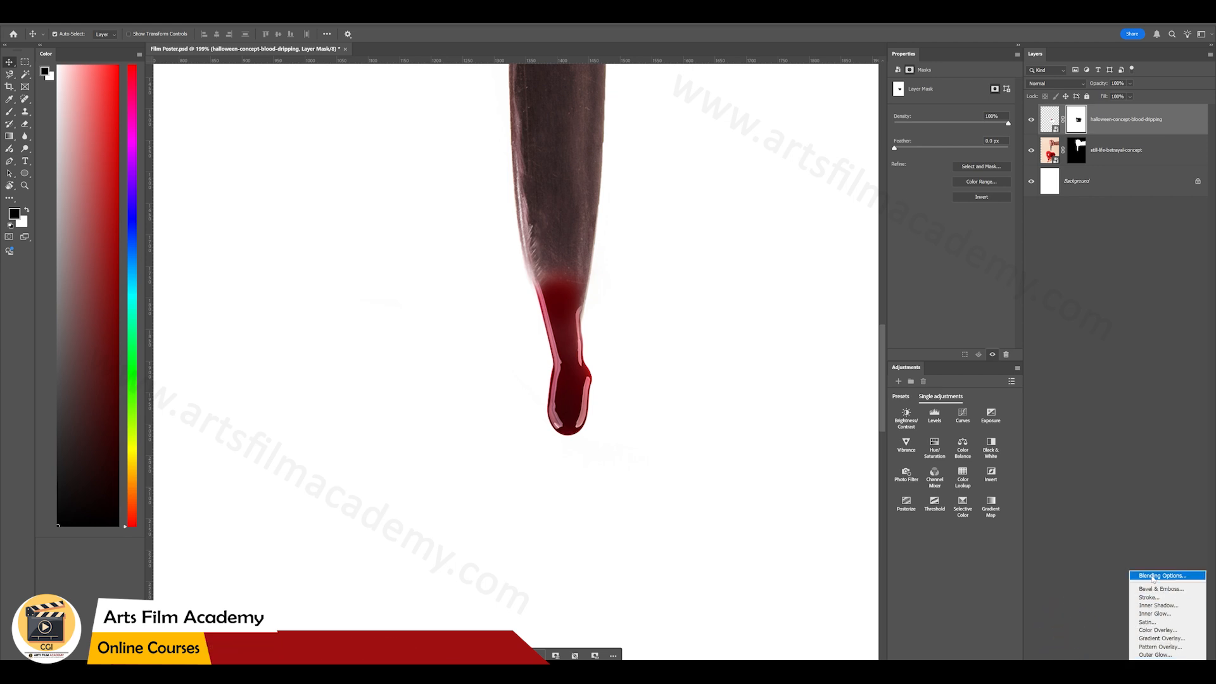
pyautogui.click(1152, 576)
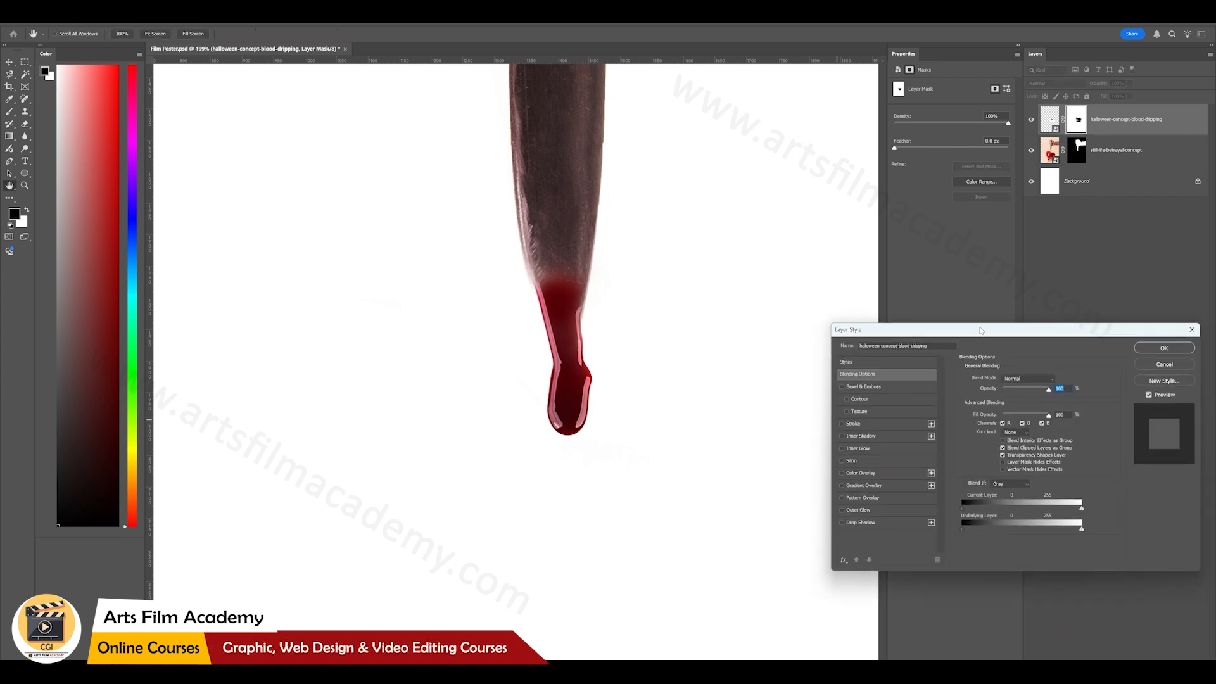
pyautogui.moveTo(980, 330); pyautogui.dragTo(797, 192)
pyautogui.moveTo(780, 387); pyautogui.dragTo(834, 389)
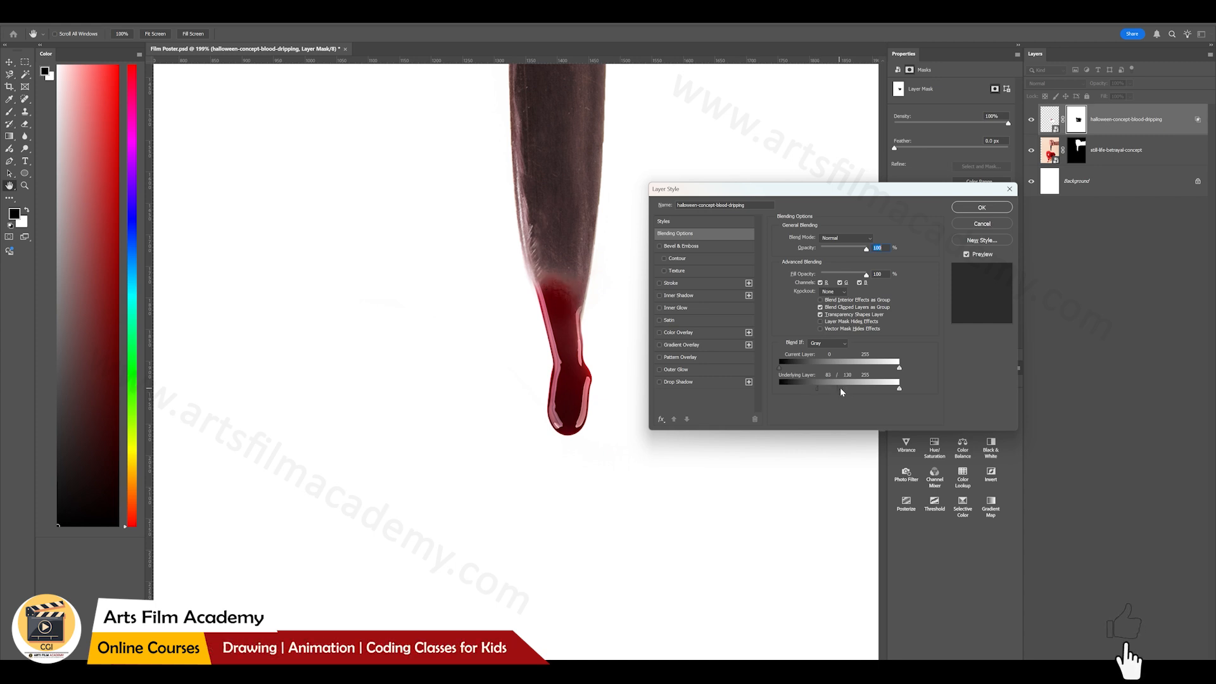
pyautogui.moveTo(850, 388); pyautogui.dragTo(852, 389)
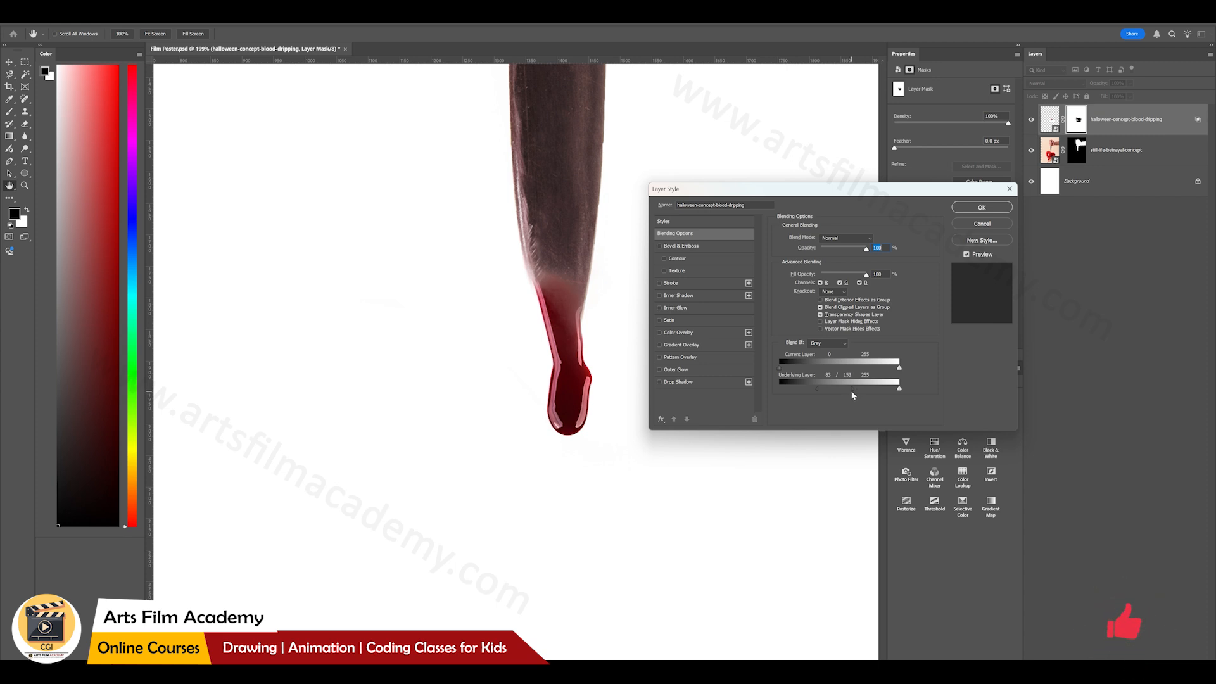
pyautogui.click(981, 207)
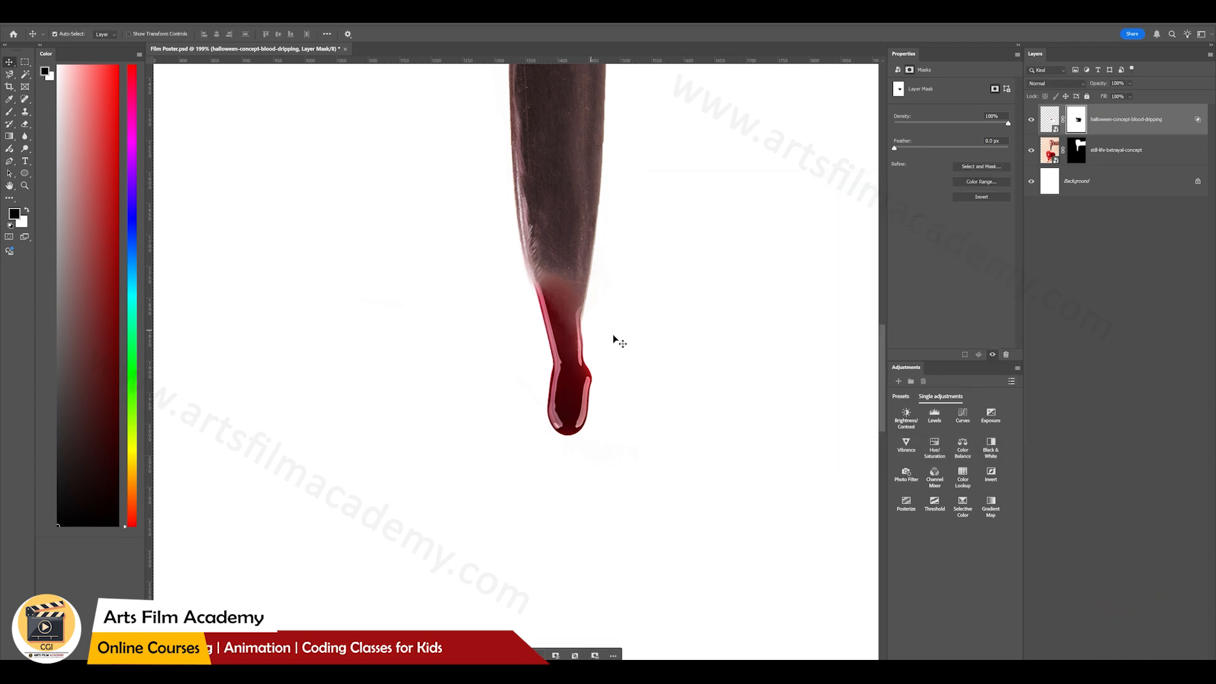
# Step: Move the hand-and-knife and blood drip layers together straight down 445 px, and save the document
pyautogui.scroll(10, 553, 276)
pyautogui.scroll(-6, 552, 345)
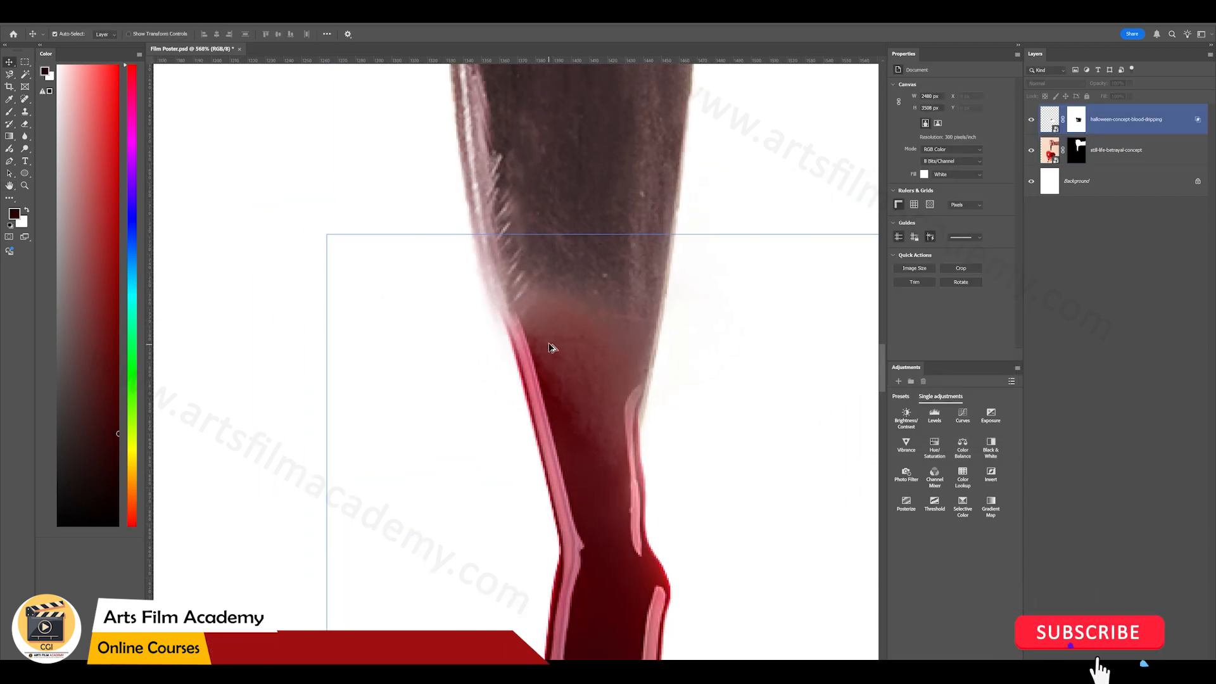
pyautogui.scroll(-10, 550, 344)
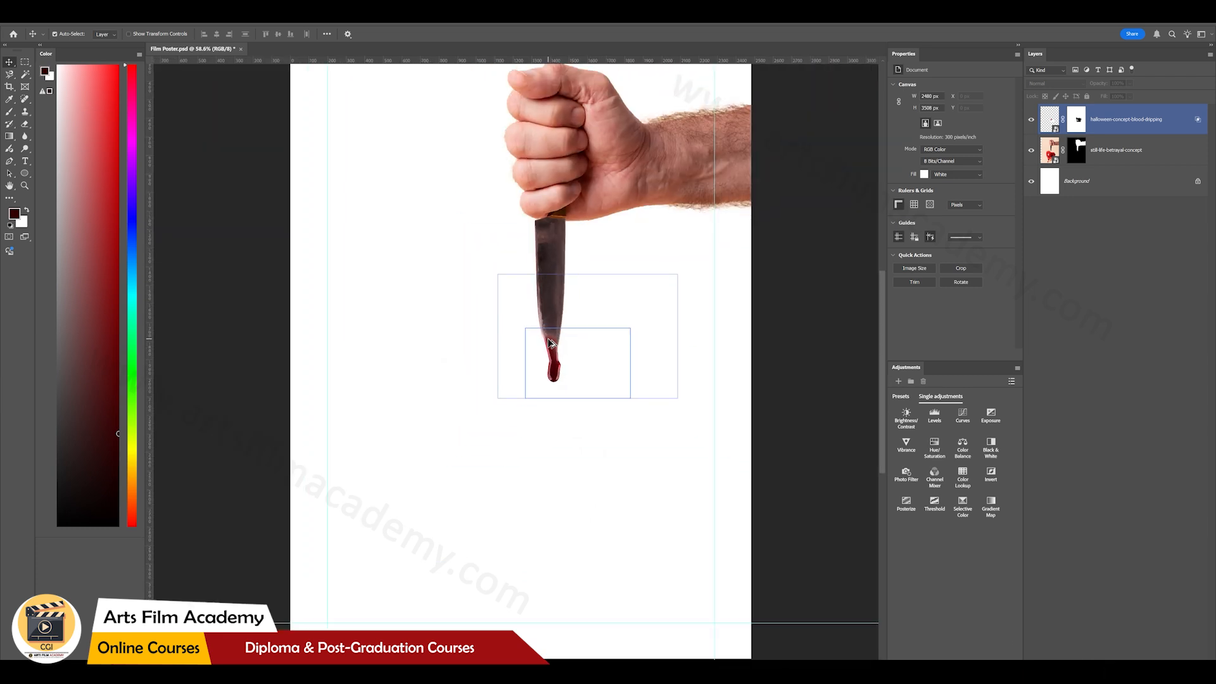
pyautogui.keyDown('shift'); pyautogui.click(550, 343); pyautogui.keyUp('shift')
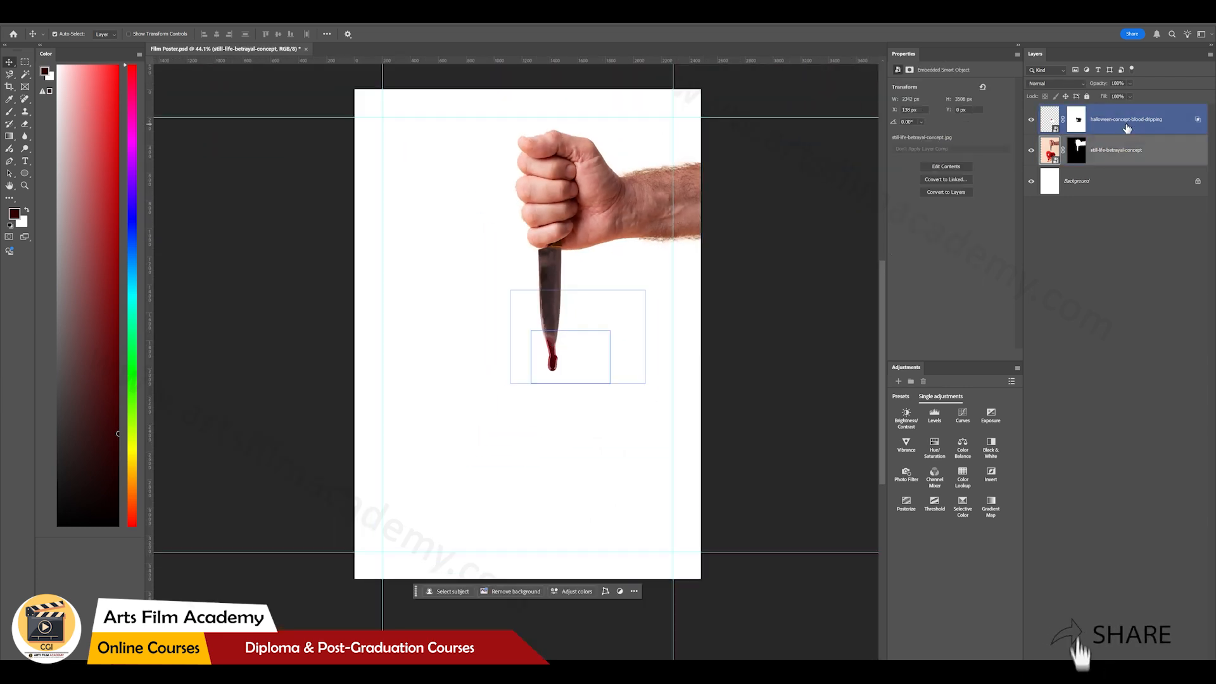
pyautogui.moveTo(643, 216); pyautogui.dragTo(625, 274)
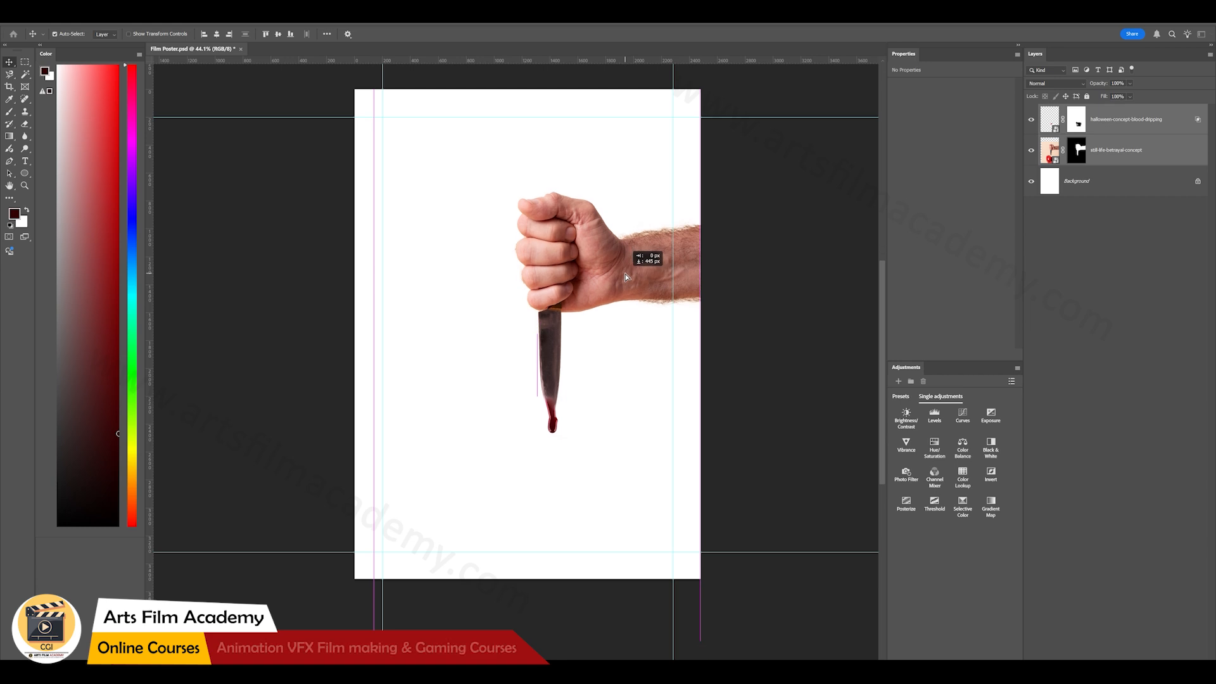
pyautogui.click(788, 393)
pyautogui.hotkey('ctrl', 's')
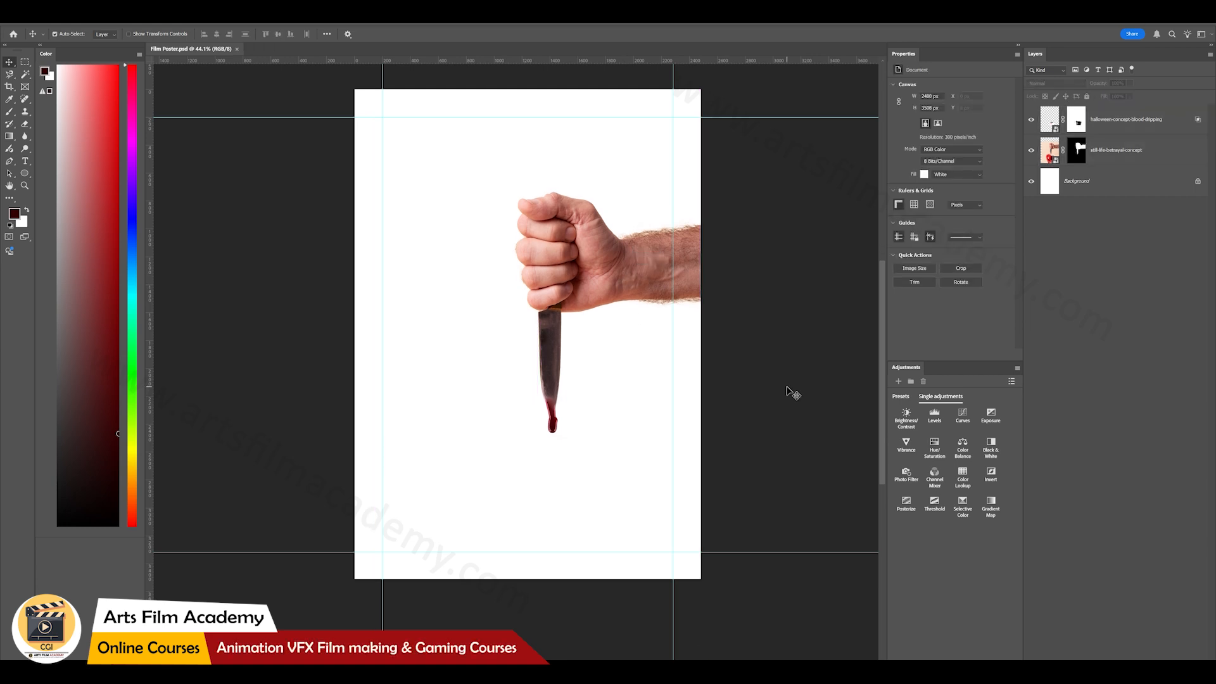
# Step: Raise the hand-and-knife and blood drip layers together by 122 px and save the document
pyautogui.click(1127, 152)
pyautogui.keyDown('shift'); pyautogui.click(1130, 119); pyautogui.keyUp('shift')
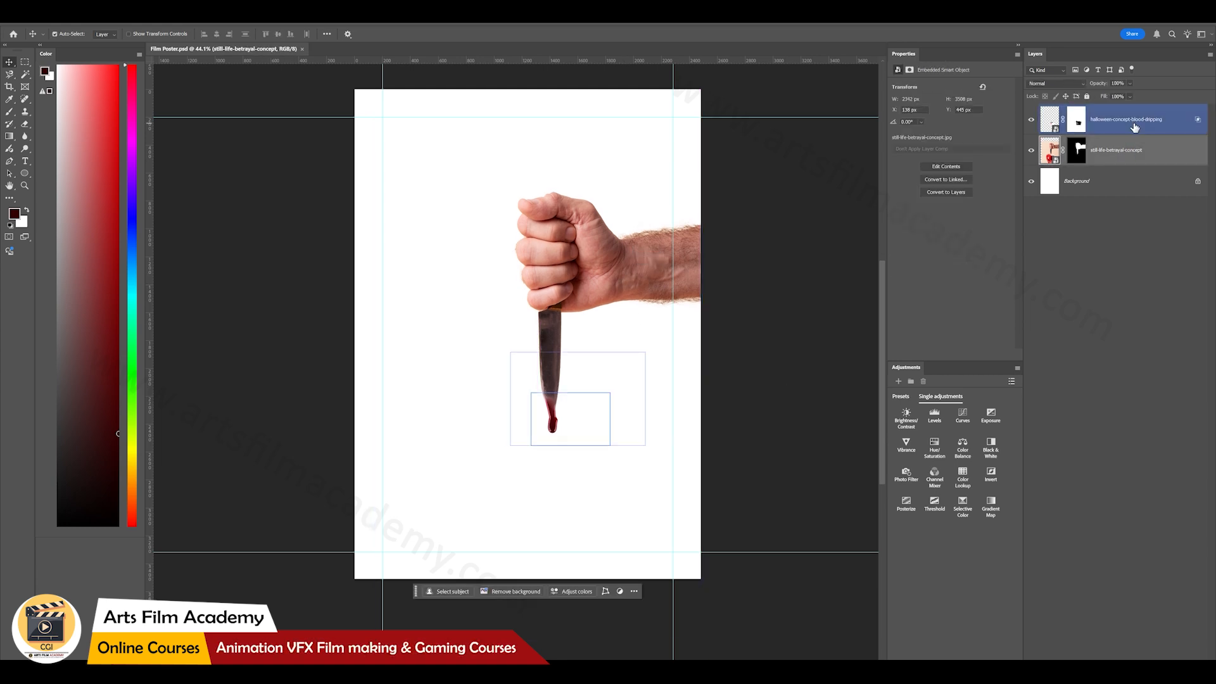
pyautogui.moveTo(656, 272); pyautogui.dragTo(656, 254)
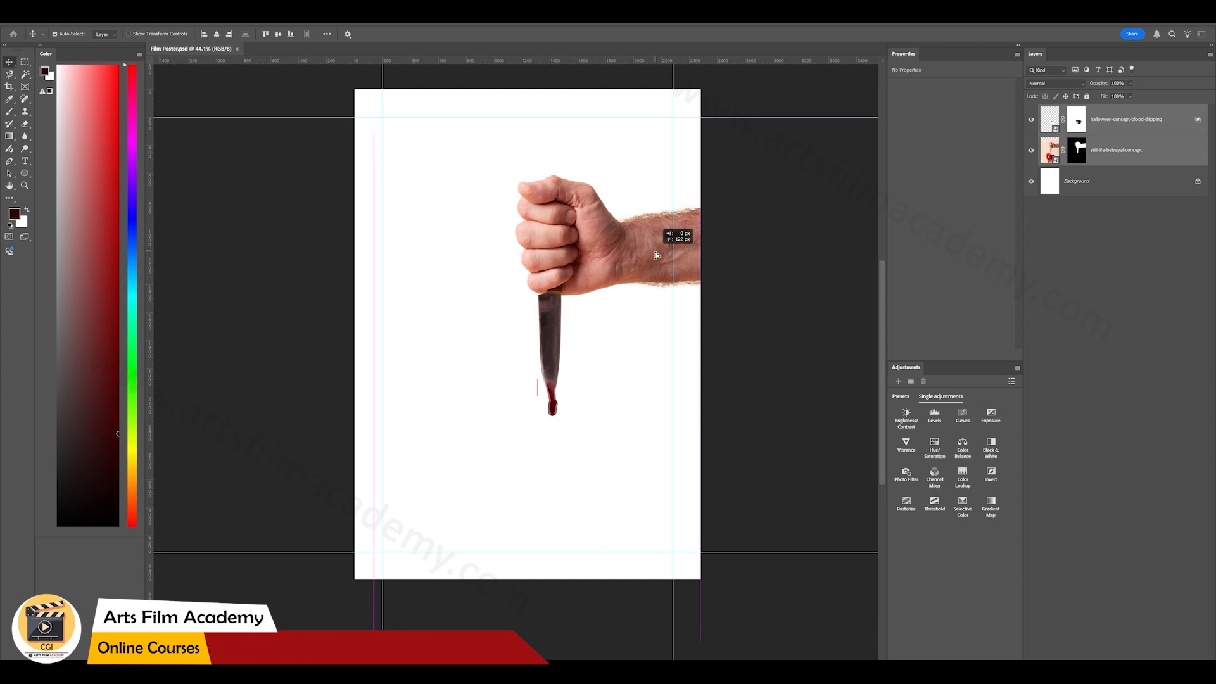
pyautogui.click(754, 307)
pyautogui.hotkey('ctrl', 's')
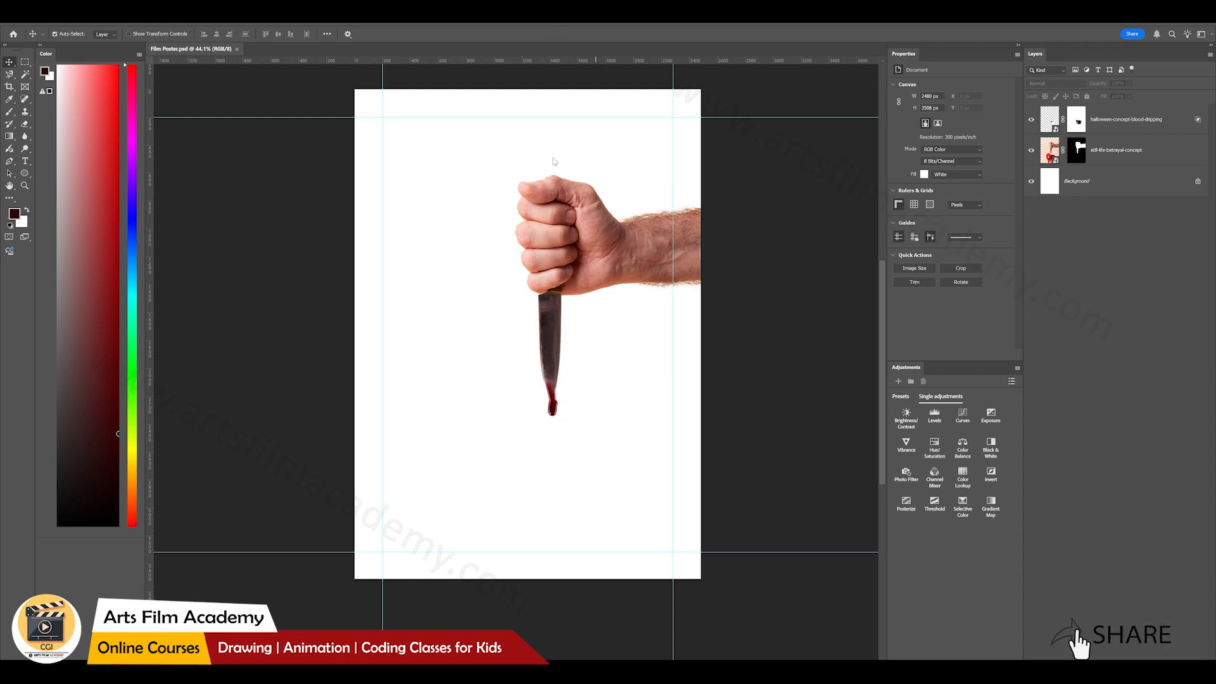
# Step: Place the colorful-swirl-red-blue-mix image from the Film poster folder, shrunk and turned upside down over the knife blade
pyautogui.hotkey('alt', 'Tab')
pyautogui.hotkey('alt', 'Tab')
pyautogui.click(806, 302)
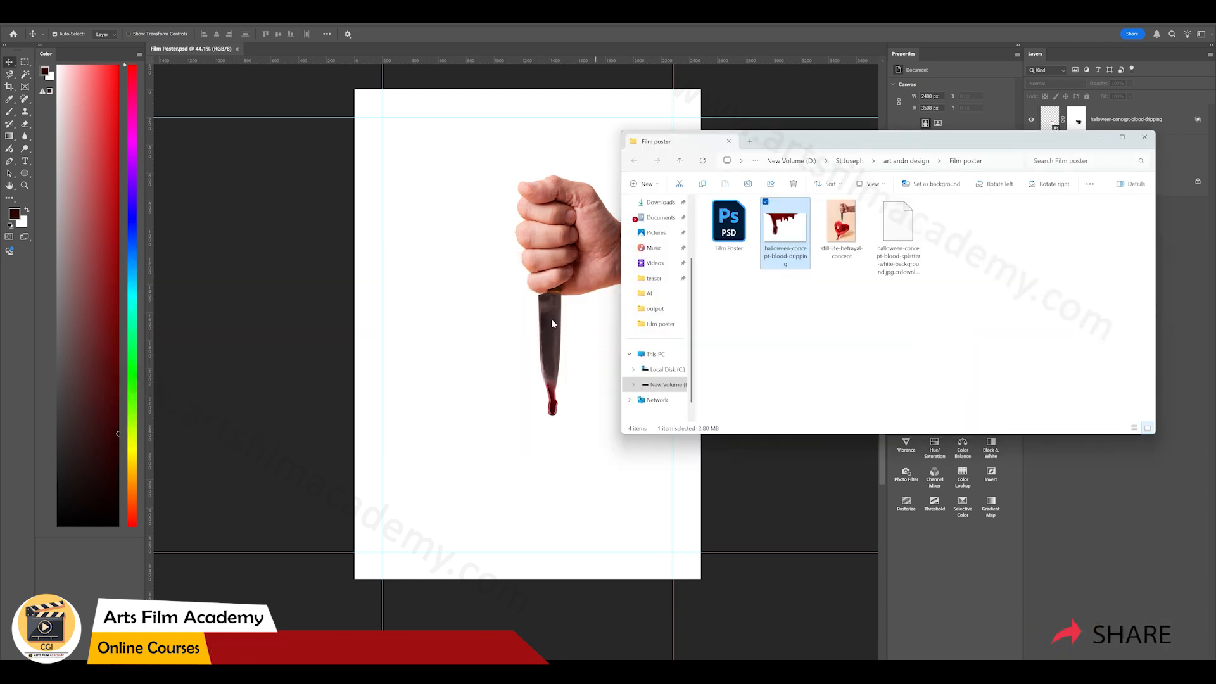
pyautogui.click(437, 314)
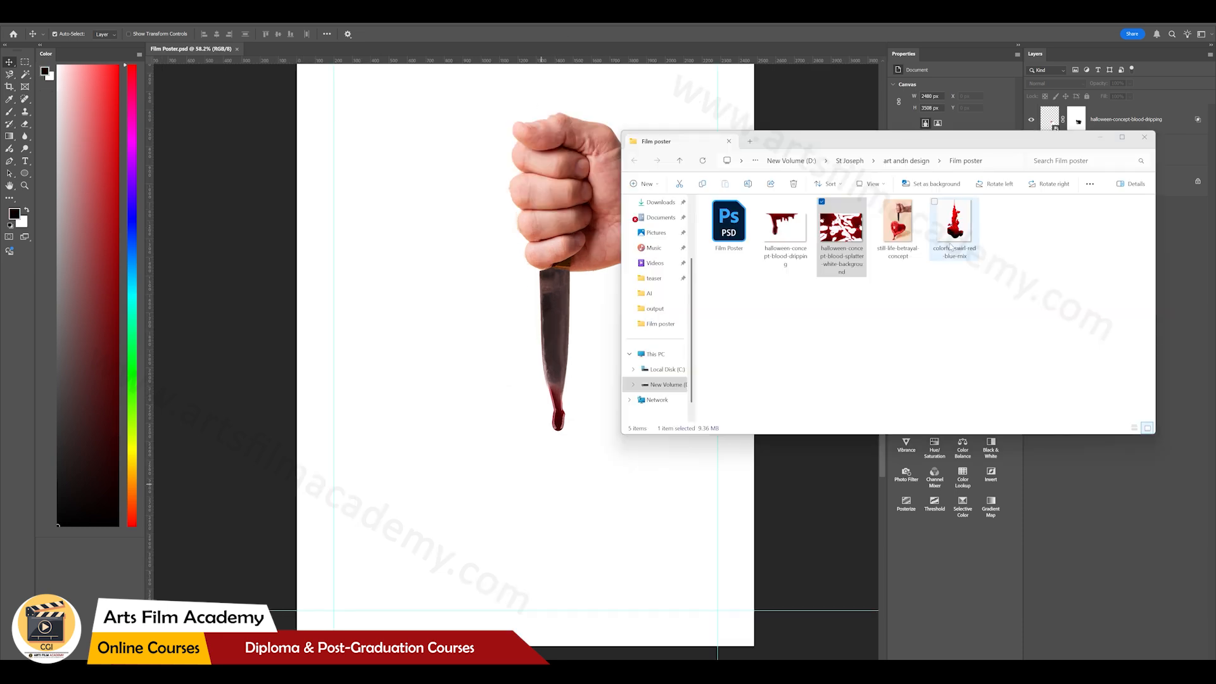
pyautogui.click(961, 239)
pyautogui.moveTo(507, 396); pyautogui.dragTo(505, 396)
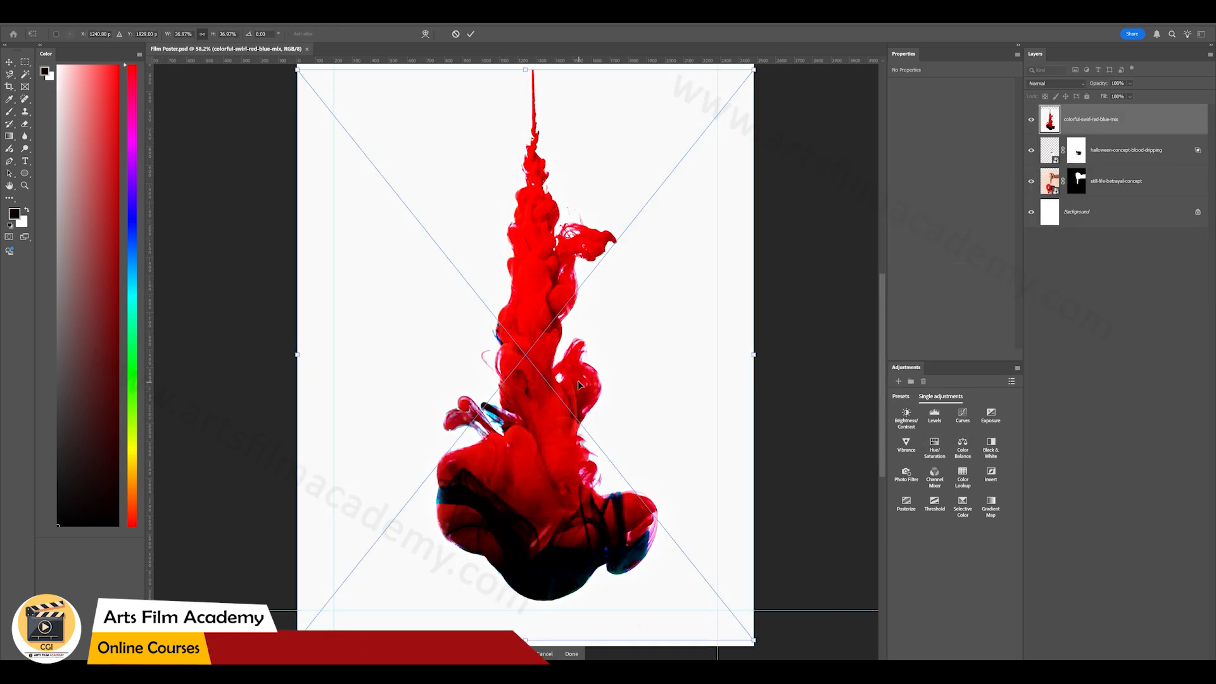
pyautogui.press('Return')
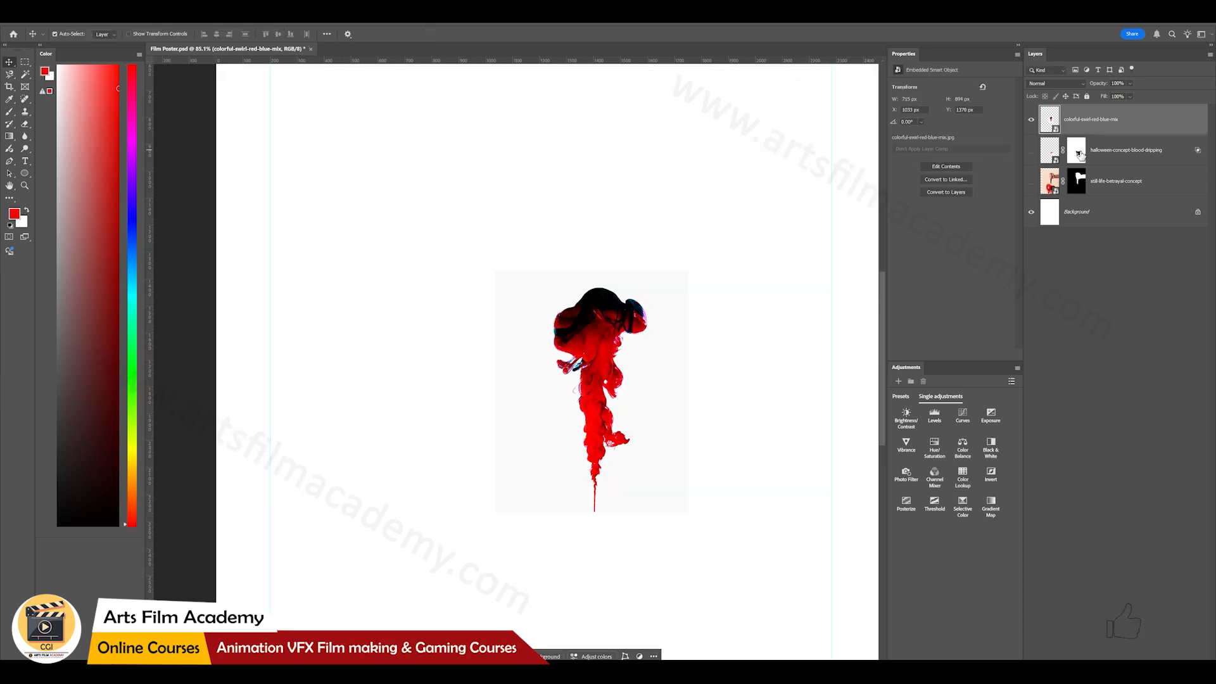
# Step: Select the light backdrop around the ink swirl with Color Range set to Highlights, range 255 and fuzziness 46%
pyautogui.click(110, 25)
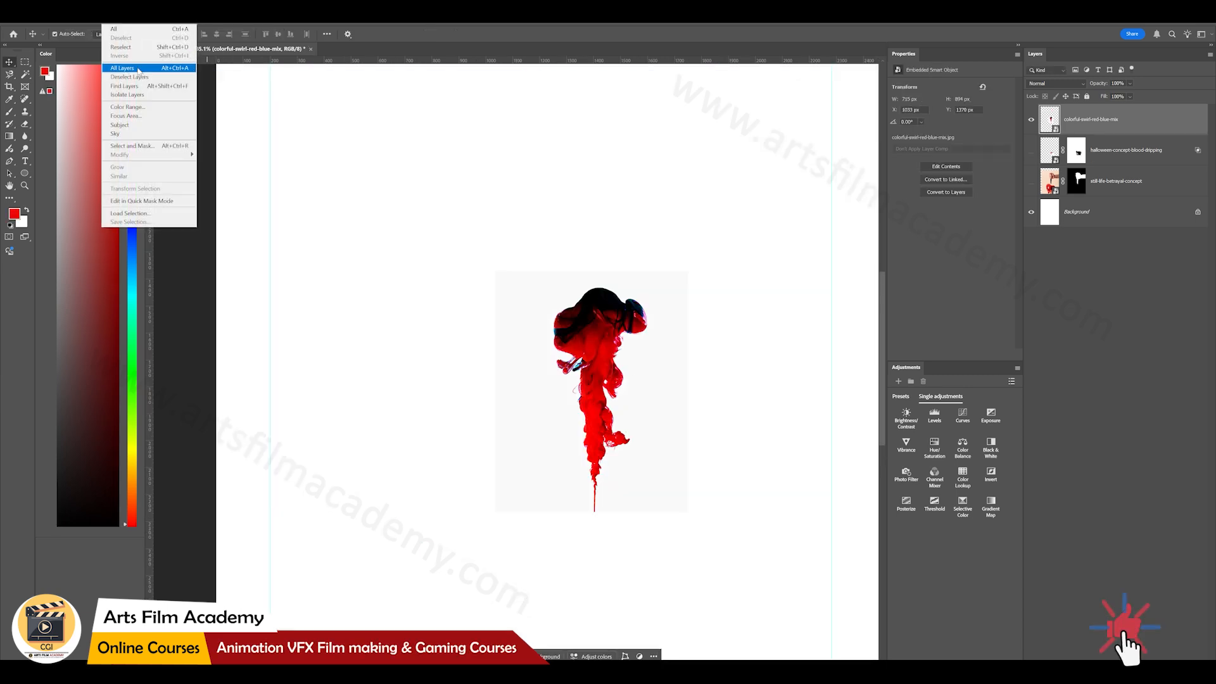
pyautogui.click(127, 106)
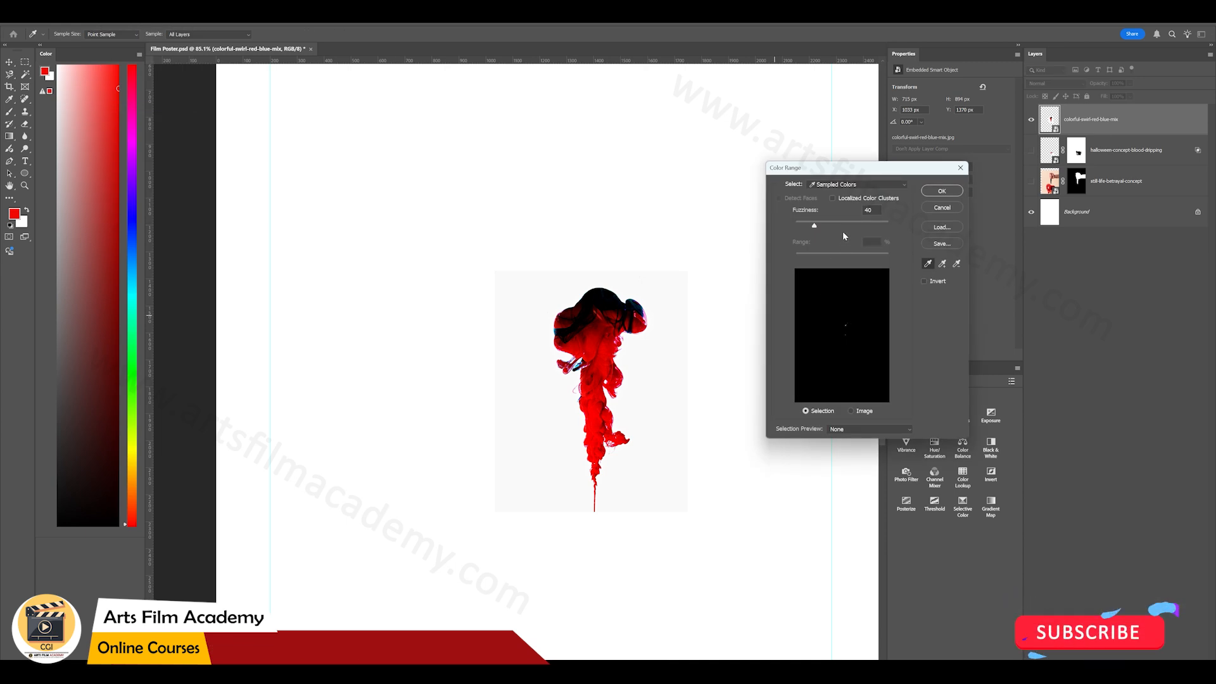
pyautogui.click(858, 184)
pyautogui.click(835, 215)
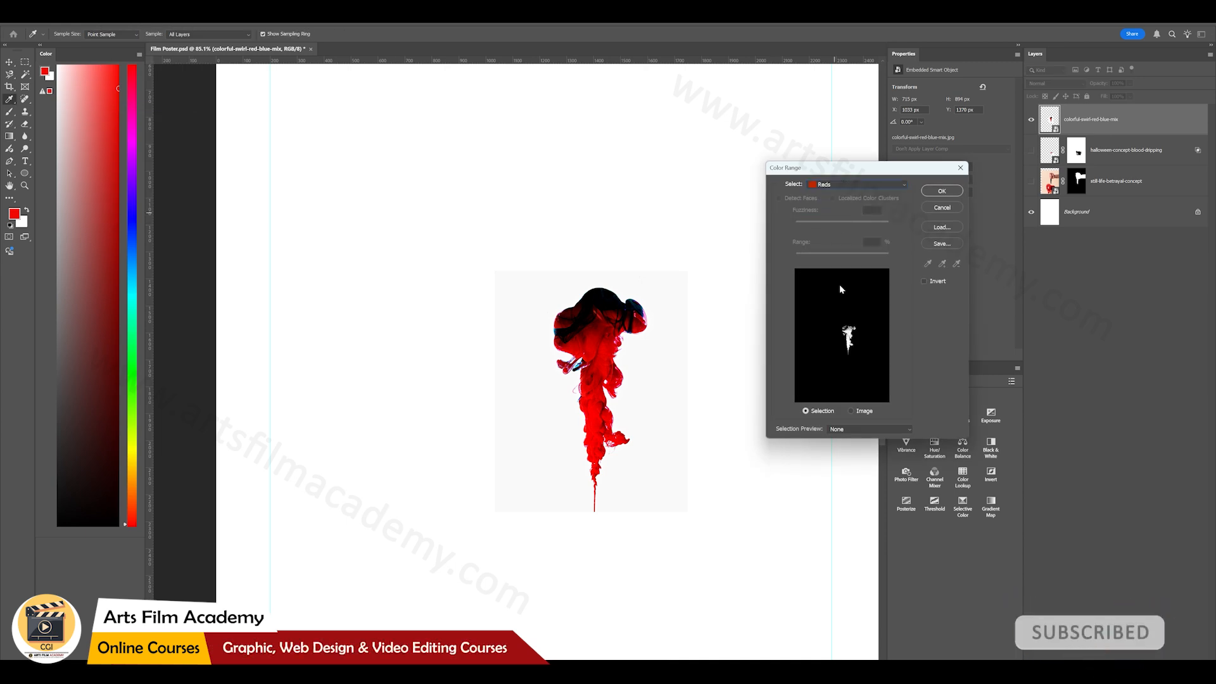
pyautogui.click(827, 185)
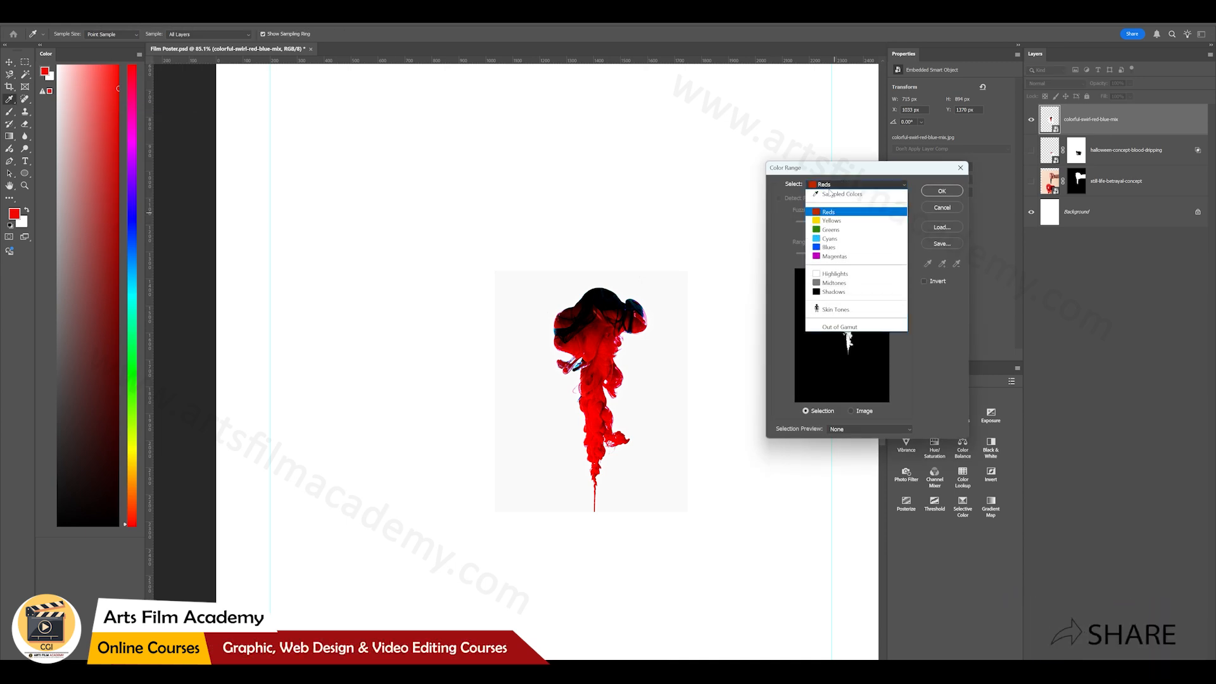
pyautogui.click(832, 275)
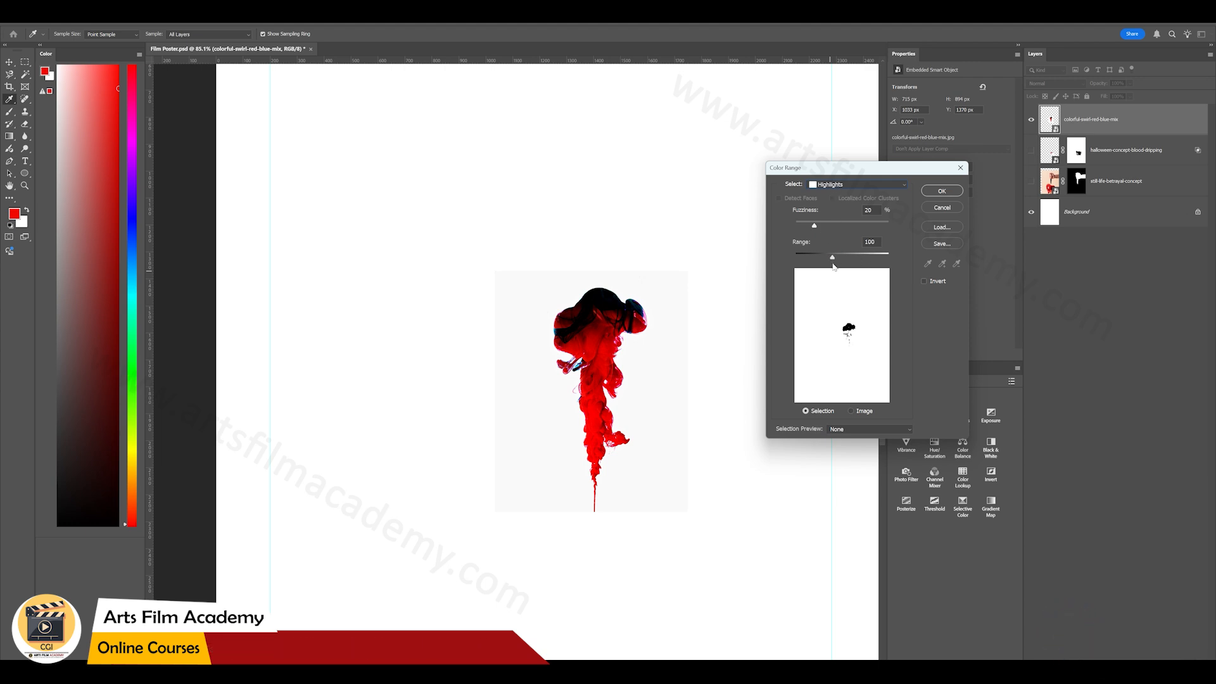
pyautogui.moveTo(834, 266); pyautogui.dragTo(796, 266)
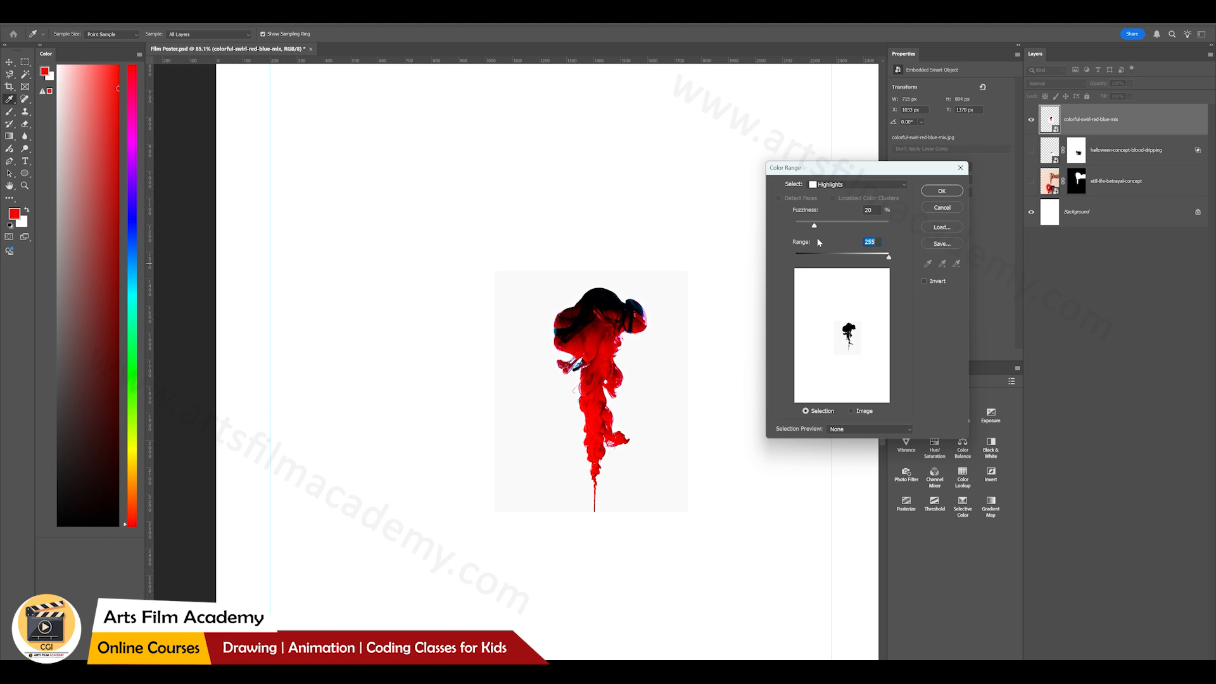
pyautogui.moveTo(815, 226); pyautogui.dragTo(842, 228)
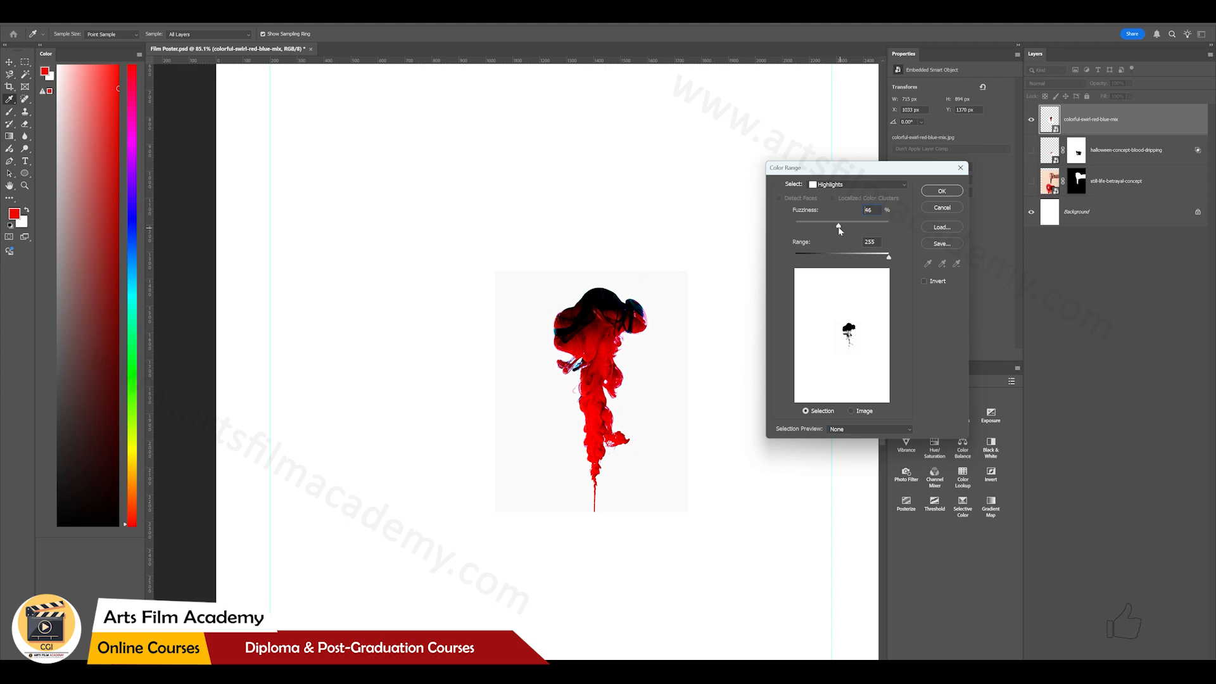
pyautogui.click(940, 191)
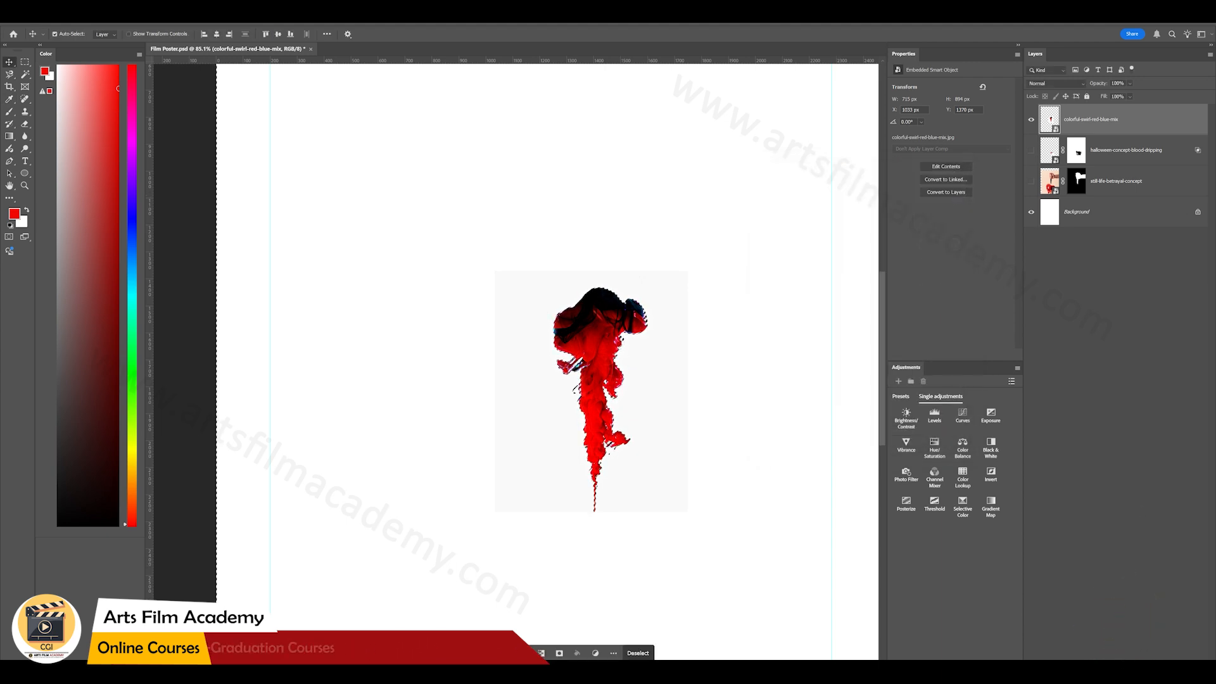
# Step: Mask the ink swirl layer from the selection, invert the mask to keep only the ink, and show the drip and hand layers
pyautogui.click(1106, 666)
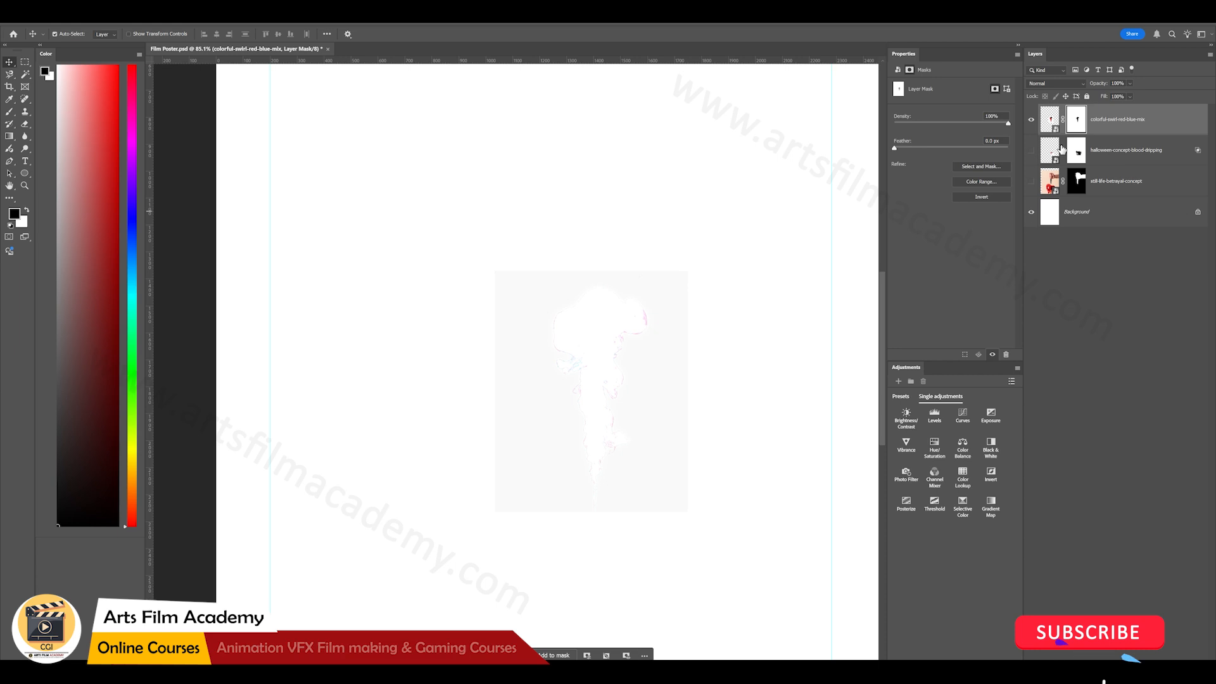
pyautogui.hotkey('ctrl', 'i')
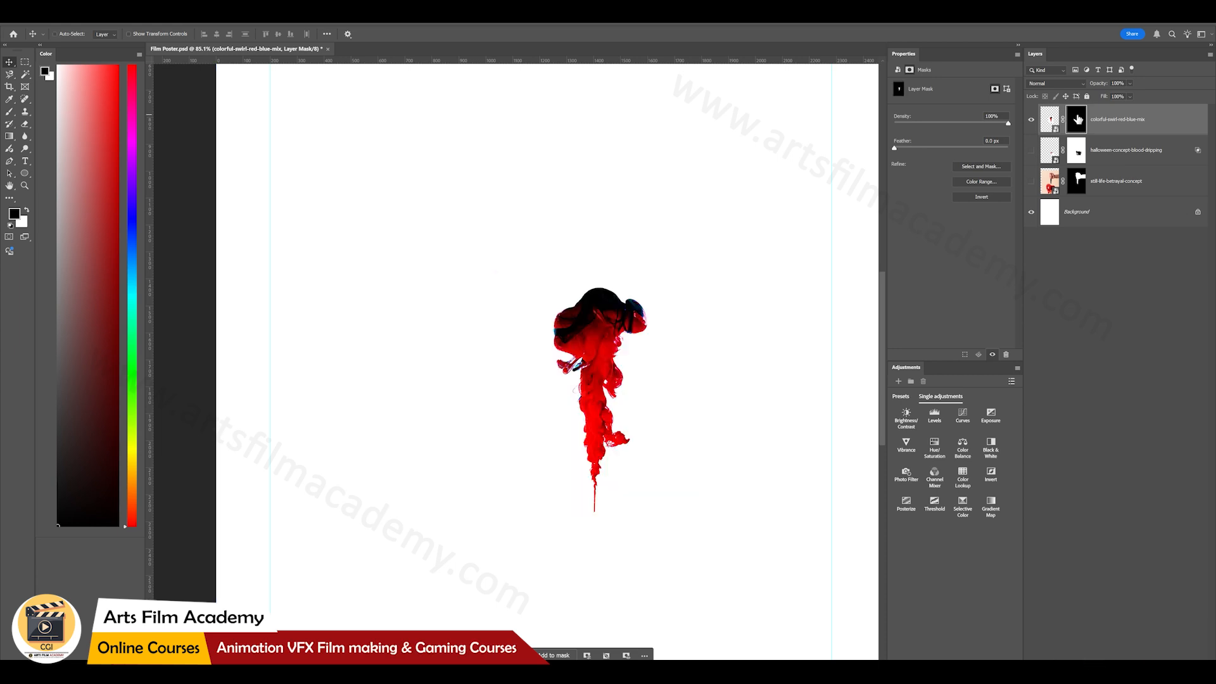
pyautogui.click(1031, 150)
pyautogui.click(1032, 182)
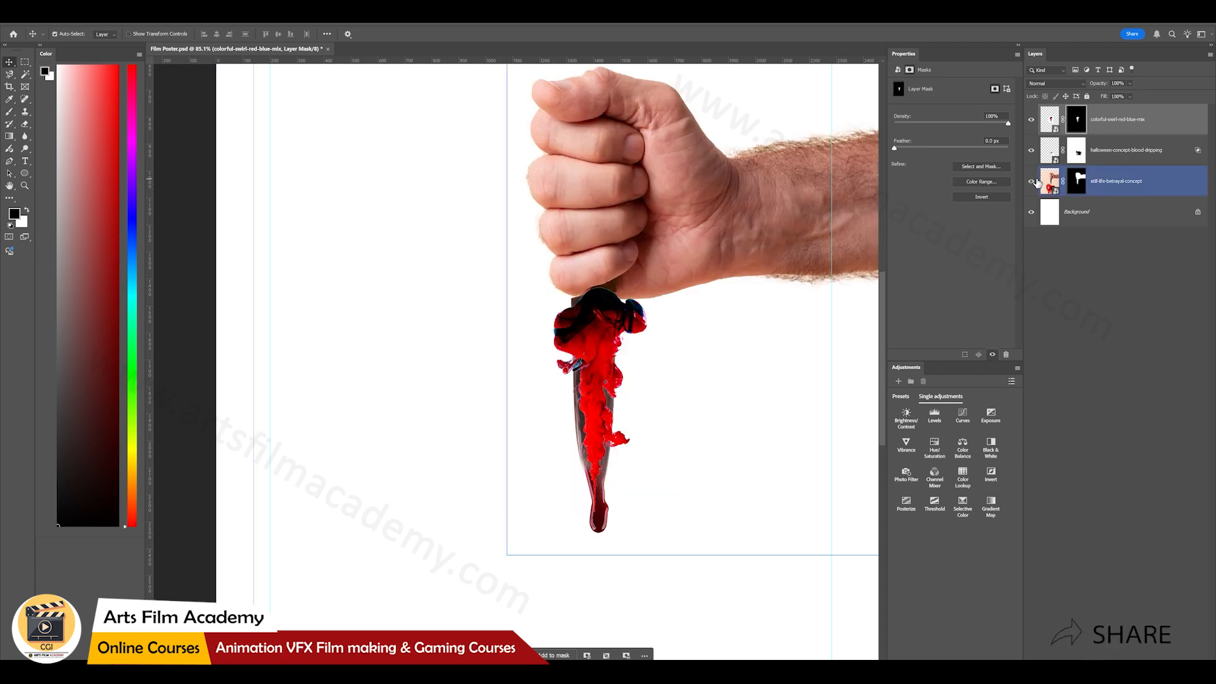
# Step: Load the still-life-betrayal-concept layer's mask as a selection and invert it to cover the area outside the hand and knife
pyautogui.scroll(2, 627, 391)
pyautogui.scroll(1, 627, 391)
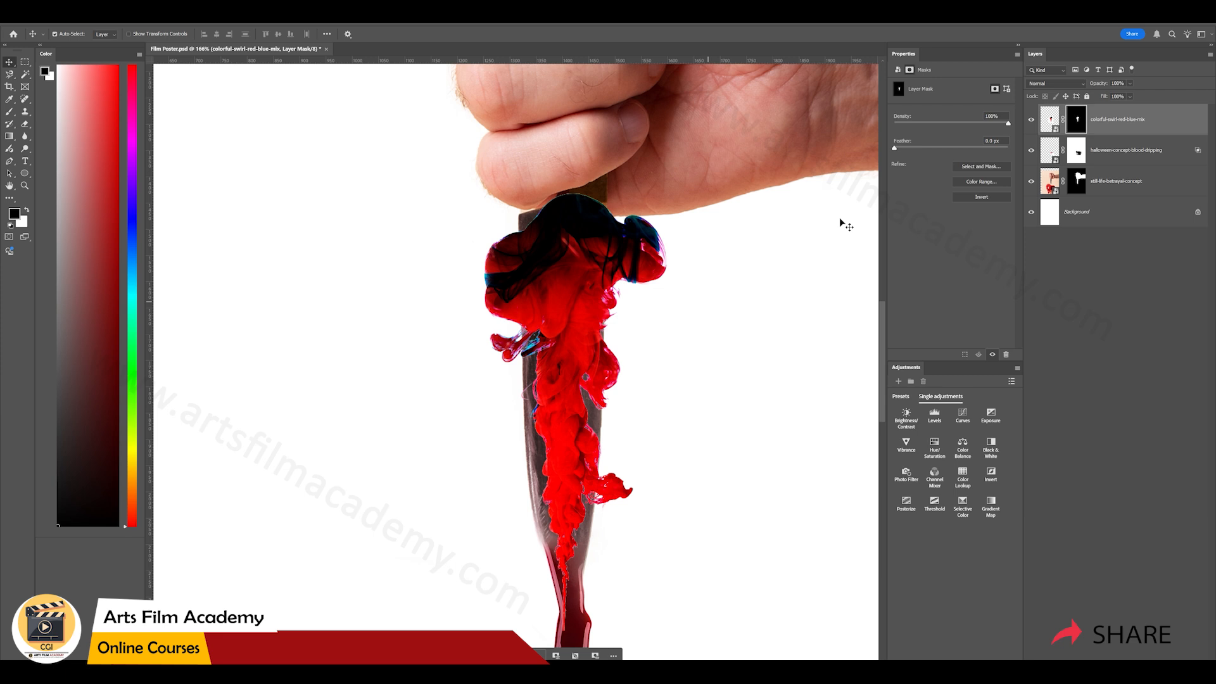
pyautogui.keyDown('ctrl'); pyautogui.click(1080, 182); pyautogui.keyUp('ctrl')
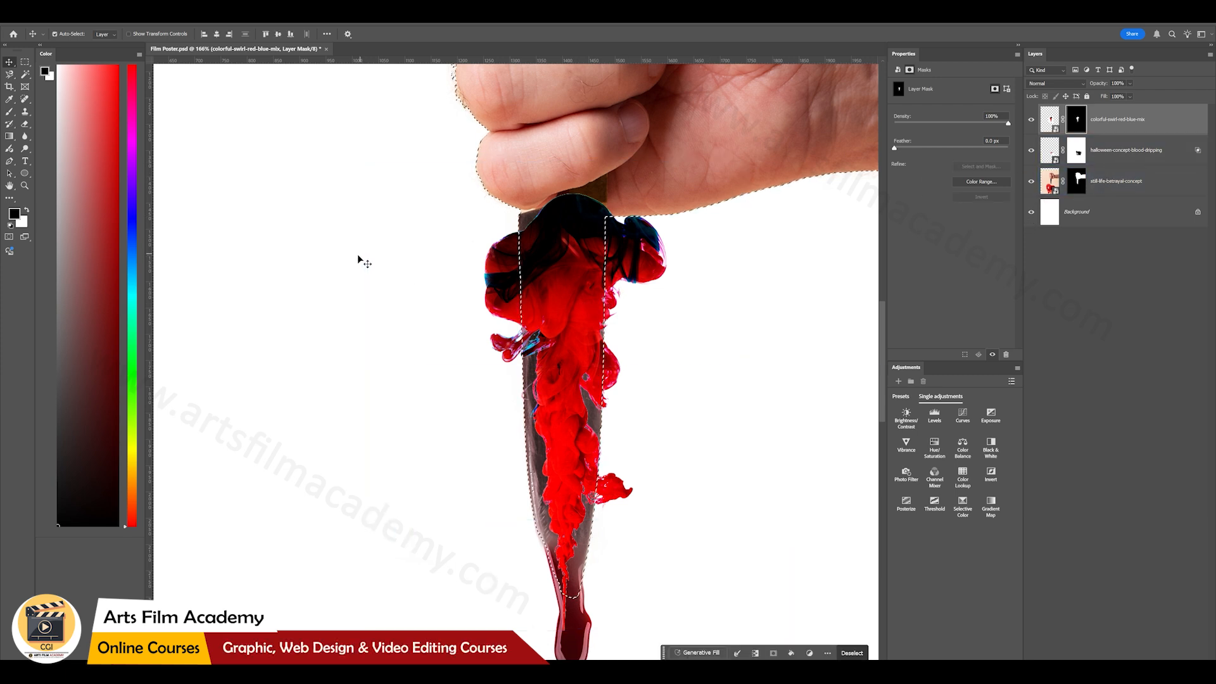
pyautogui.press('l')
pyautogui.rightClick(517, 379)
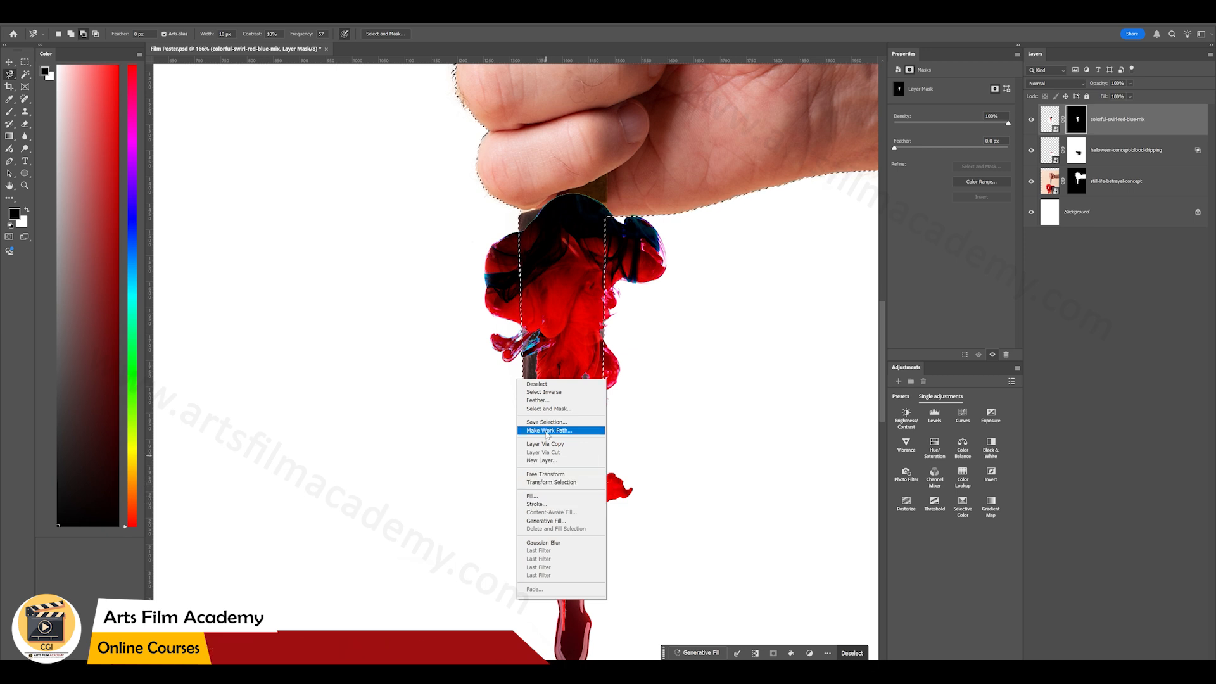
pyautogui.click(545, 393)
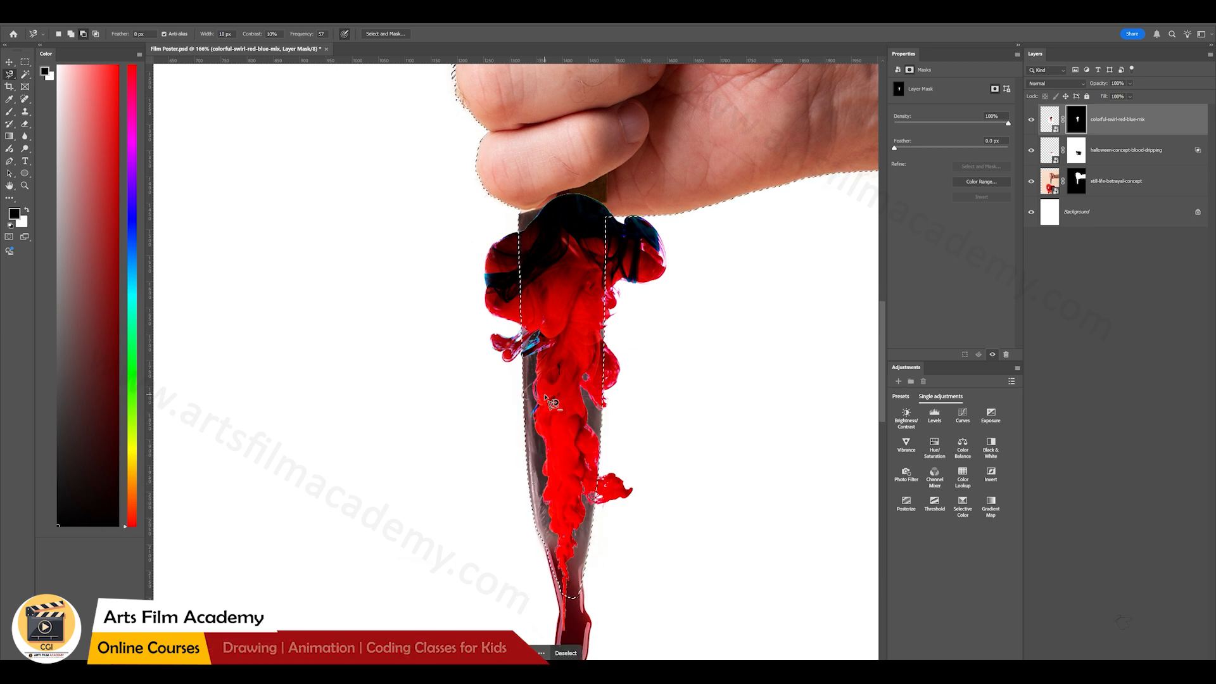
# Step: Brush black on the ink swirl's mask to hide the ink on both sides of the blade, and clear the selection
pyautogui.click(9, 111)
pyautogui.moveTo(427, 283)
pyautogui.mouseDown()
pyautogui.moveTo(456, 429)
pyautogui.moveTo(496, 251)
pyautogui.mouseUp()
pyautogui.moveTo(617, 494)
pyautogui.mouseDown()
pyautogui.moveTo(627, 358)
pyautogui.moveTo(678, 162)
pyautogui.moveTo(625, 239)
pyautogui.moveTo(640, 337)
pyautogui.mouseUp()
pyautogui.hotkey('ctrl', 'd')
pyautogui.press('v')
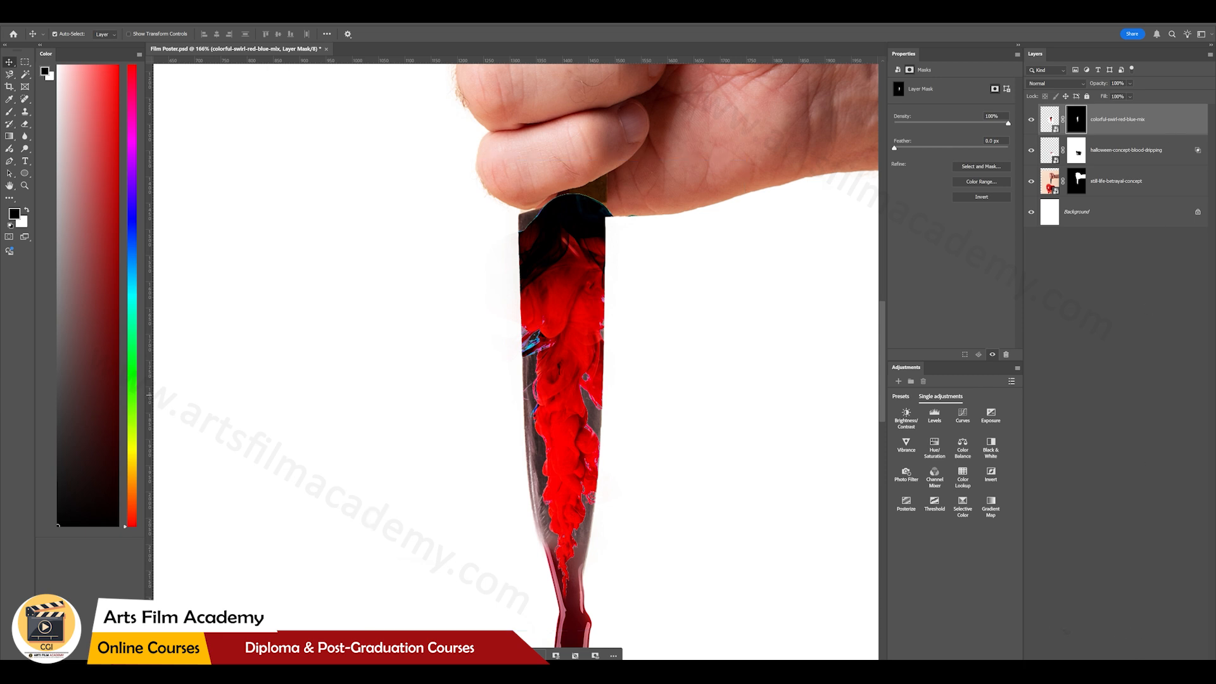
# Step: Blend the ink swirl layer into the blade with Blend If, splitting the Underlying Layer's black slider at 25 / 67
pyautogui.click(1132, 665)
pyautogui.click(1162, 572)
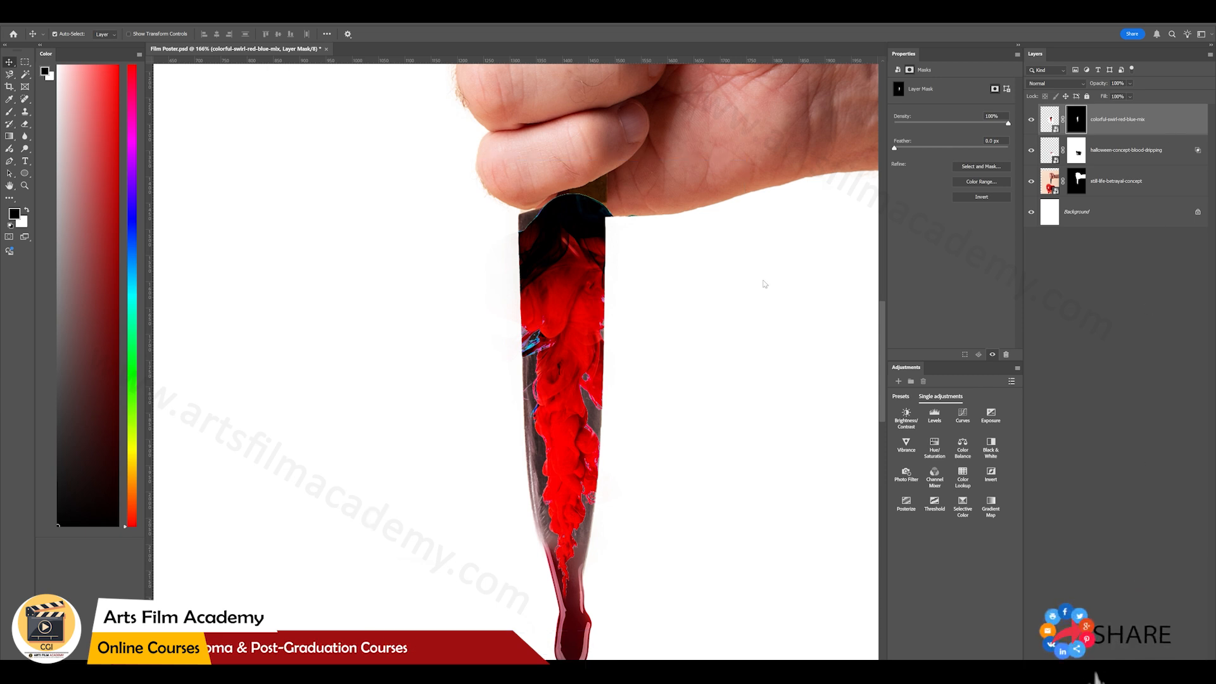
pyautogui.moveTo(861, 382); pyautogui.dragTo(867, 384)
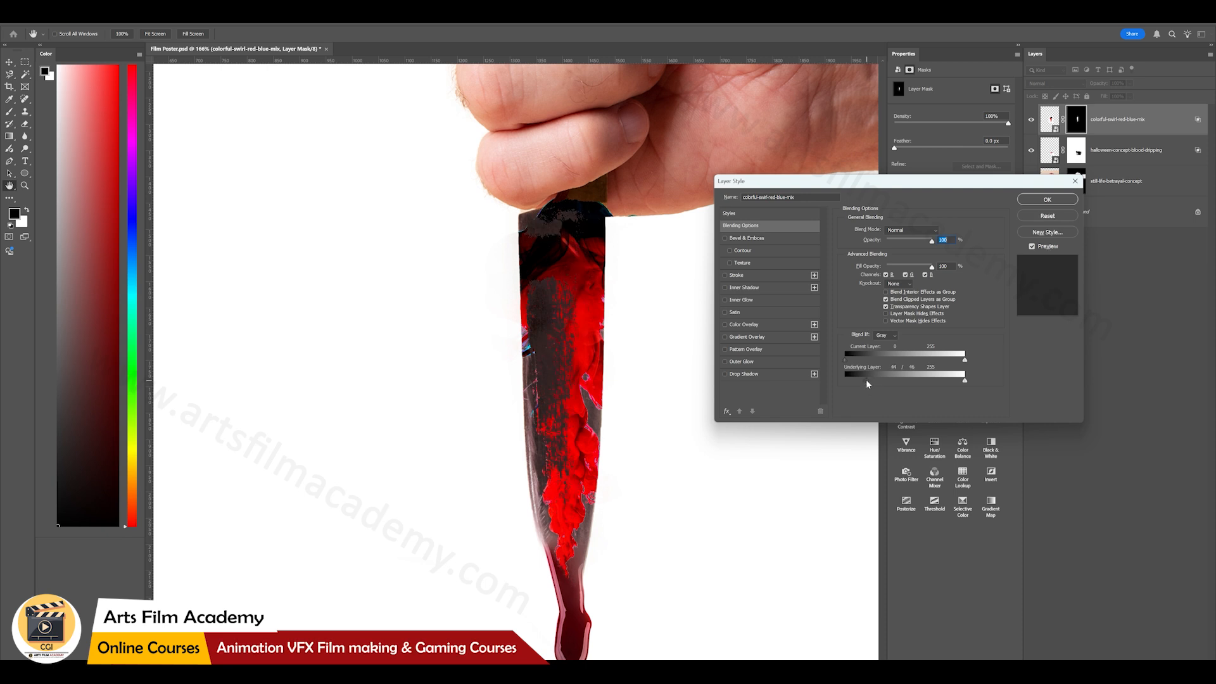
pyautogui.moveTo(866, 382); pyautogui.dragTo(878, 381)
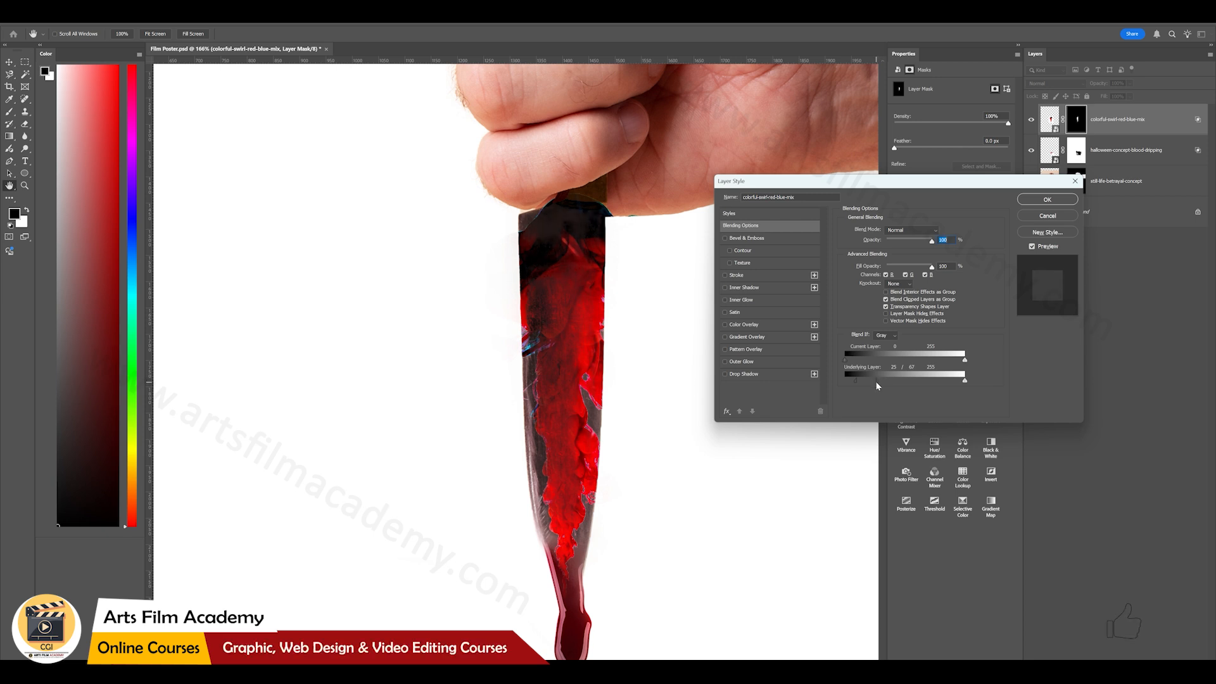
pyautogui.click(1048, 199)
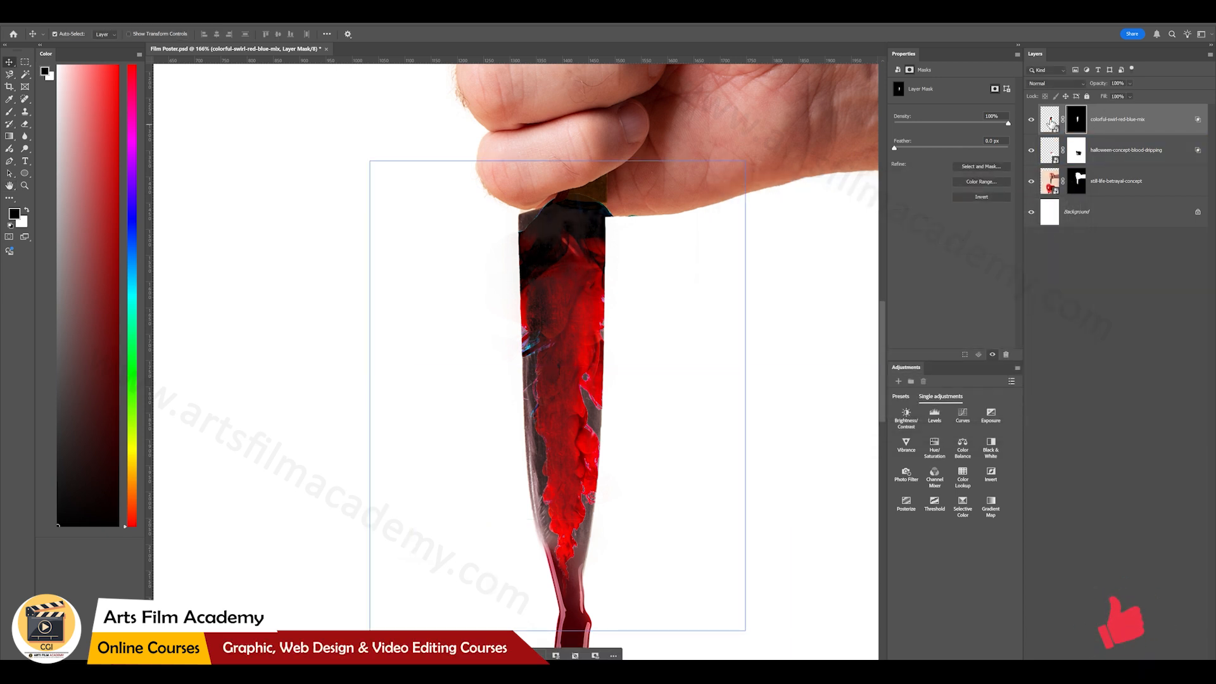
# Step: Add a Levels adjustment clipped to the ink swirl, with output white 190 and midtones about 0.55
pyautogui.click(935, 416)
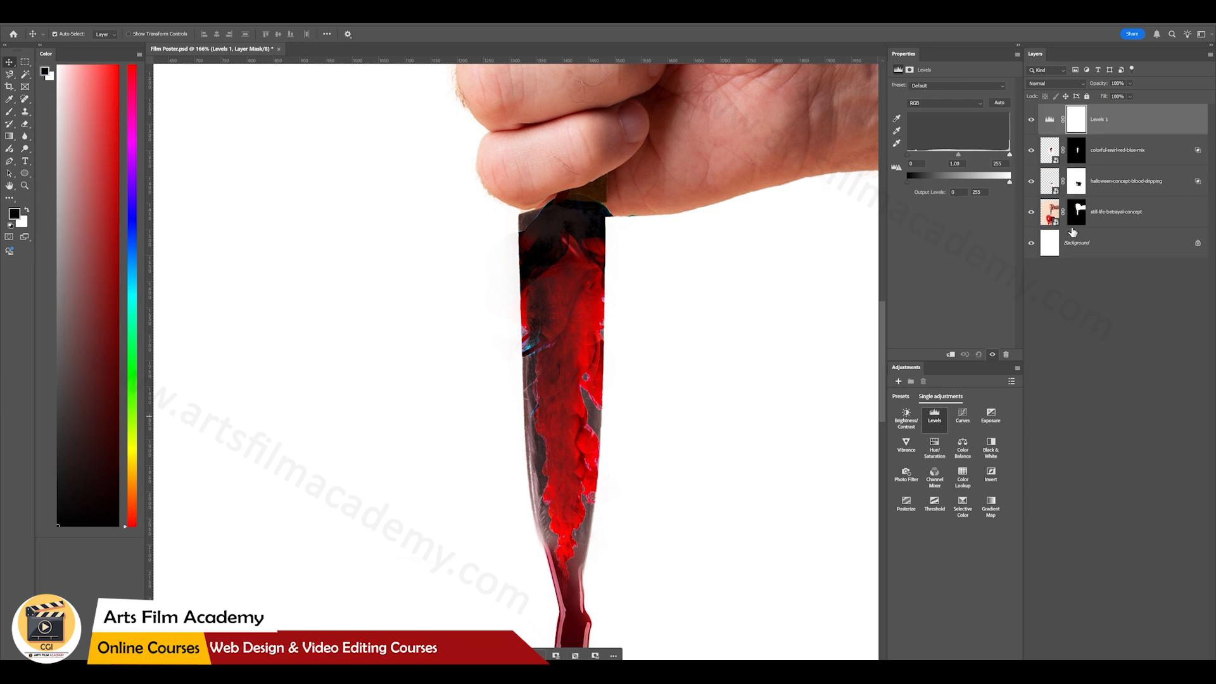
pyautogui.click(1046, 120)
pyautogui.hotkey('ctrl', 'alt', 'g')
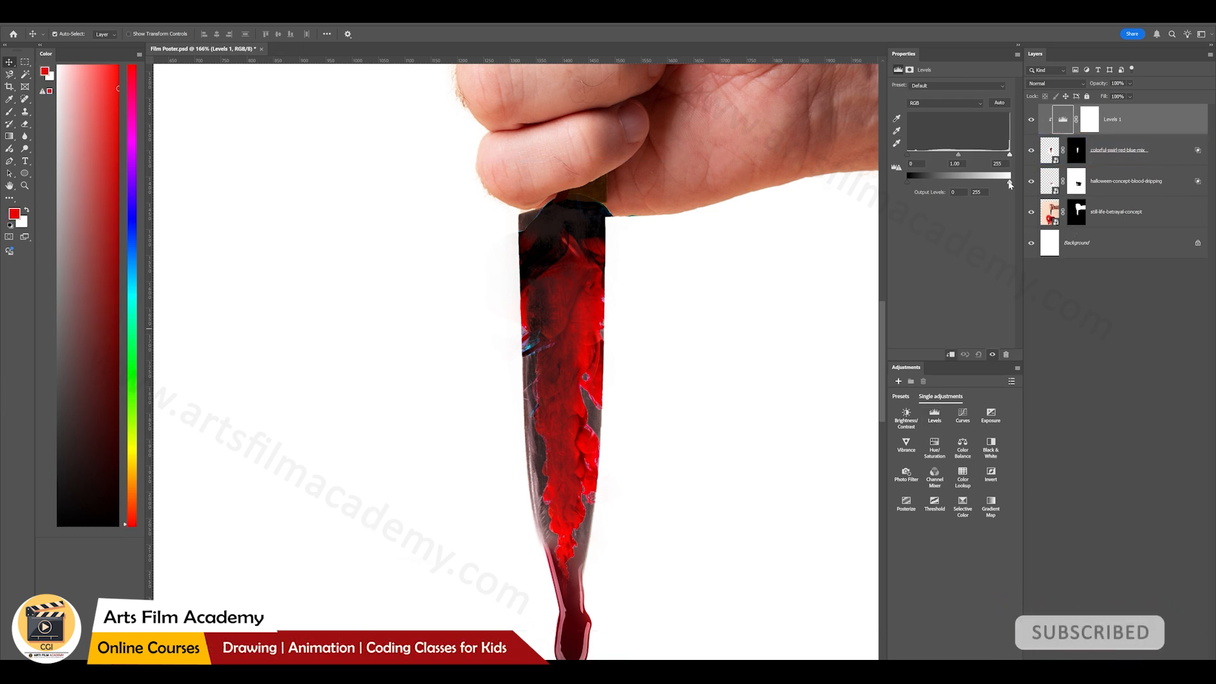
pyautogui.moveTo(967, 158); pyautogui.dragTo(979, 194)
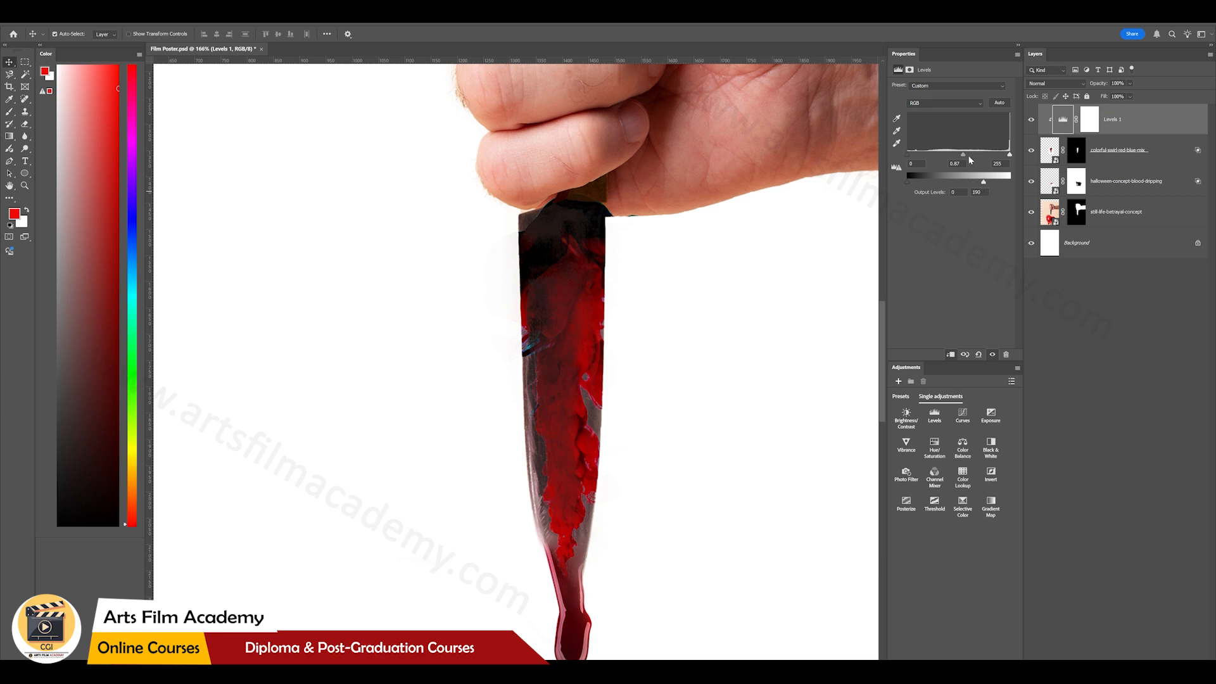
pyautogui.moveTo(969, 160); pyautogui.dragTo(977, 161)
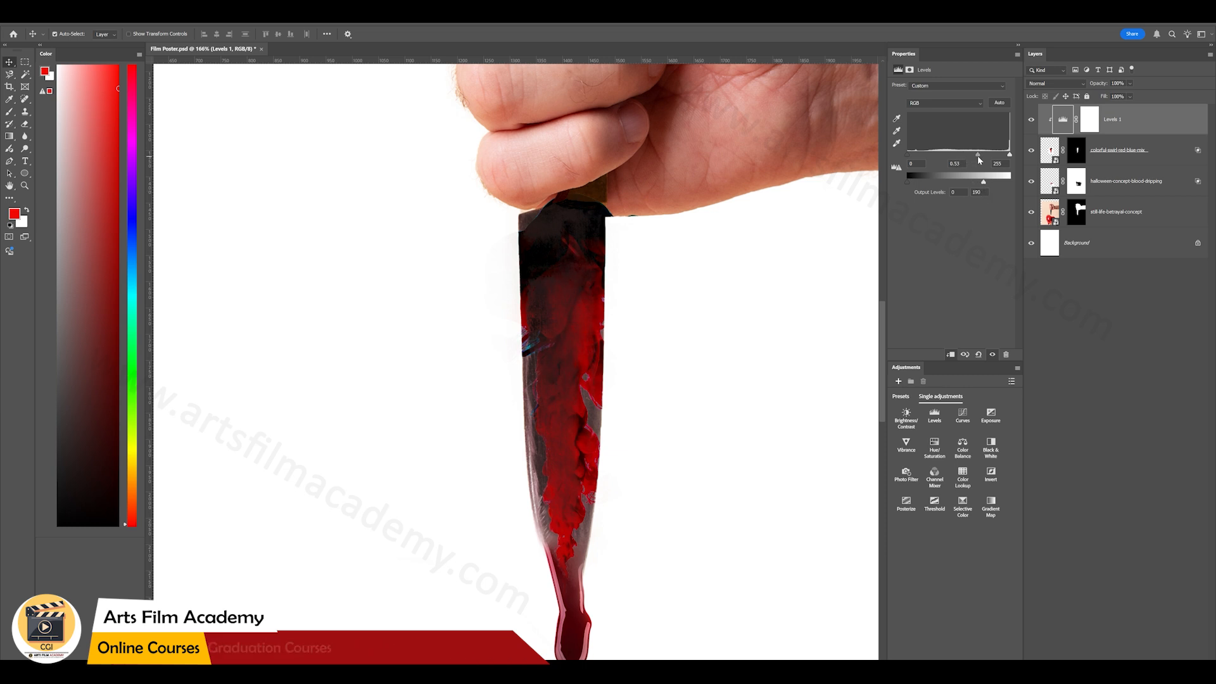
pyautogui.moveTo(980, 160); pyautogui.dragTo(980, 161)
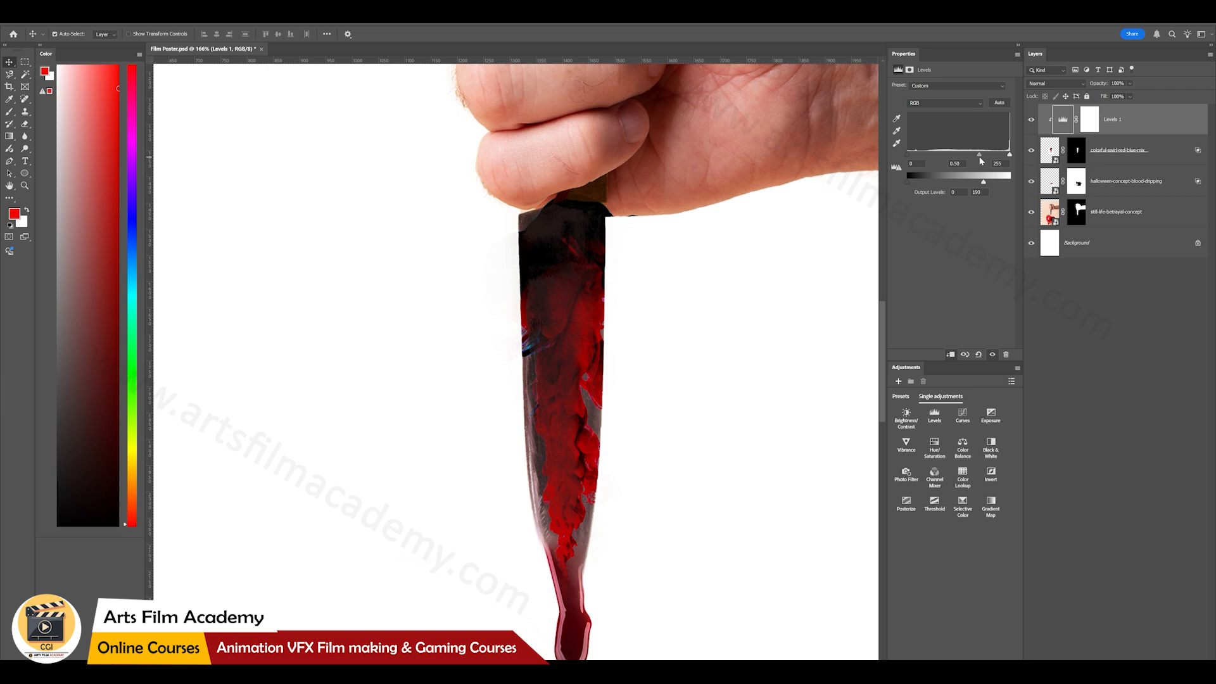
pyautogui.click(716, 394)
pyautogui.click(1063, 120)
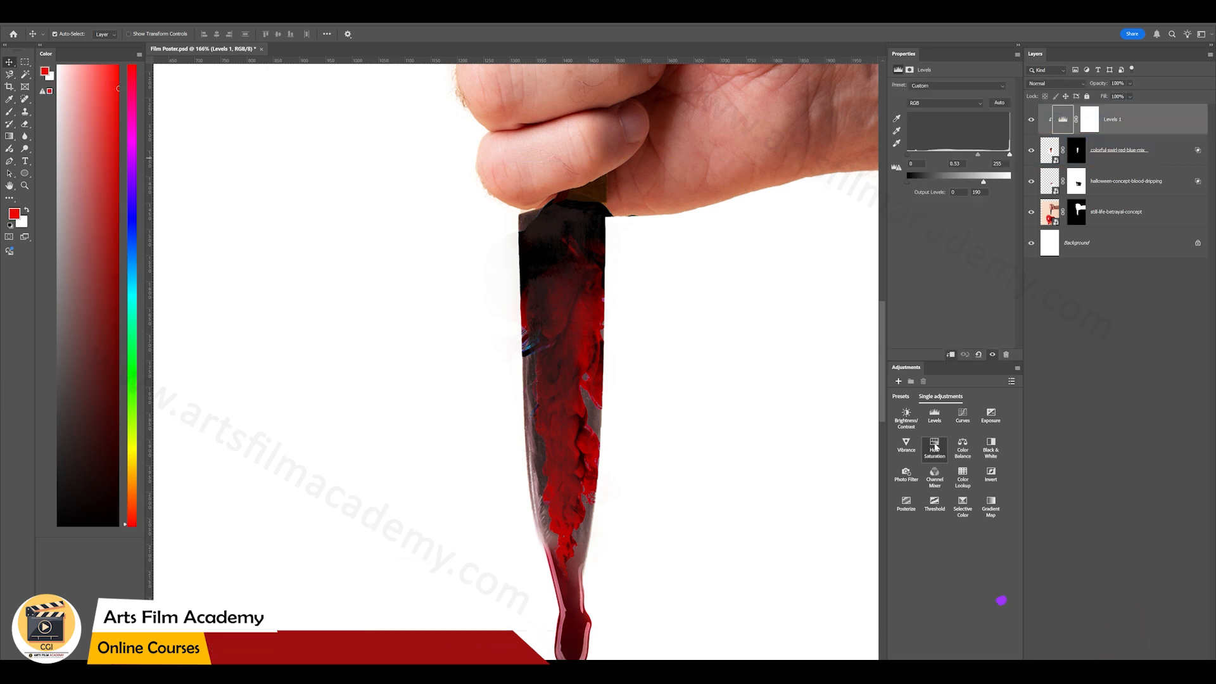
# Step: Darken the ink swirl further with a clipped Curves adjustment, pulling the curve down at input 124, output 44
pyautogui.click(963, 418)
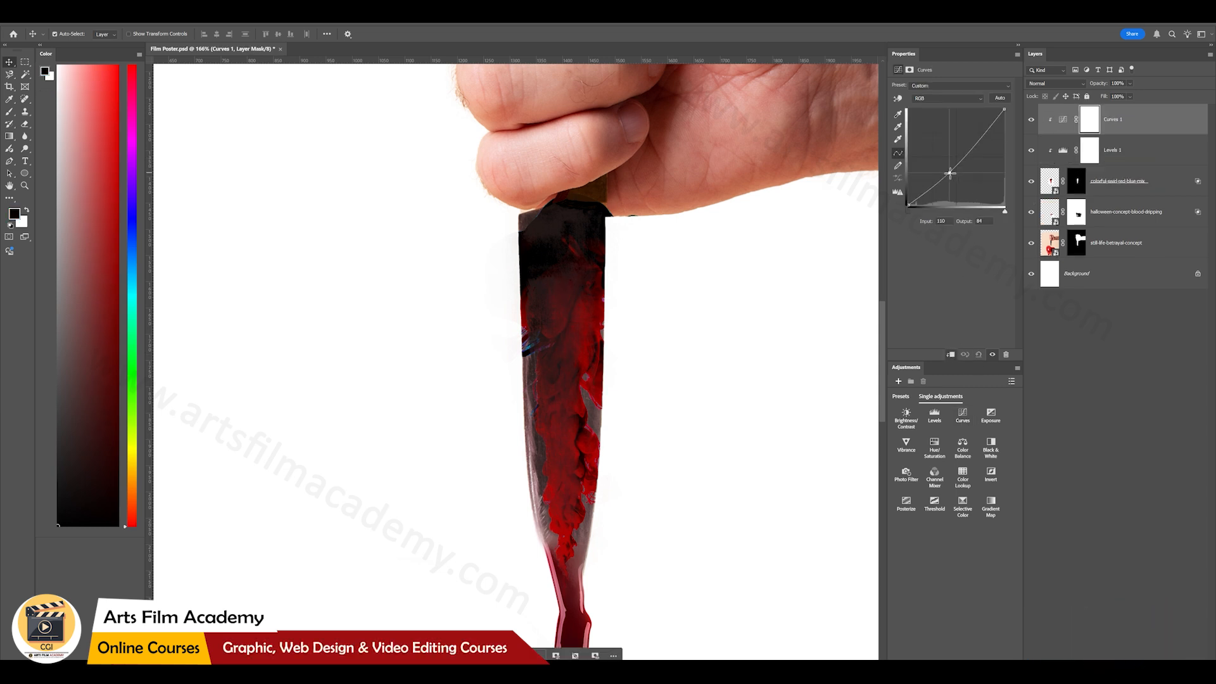
pyautogui.moveTo(960, 190); pyautogui.dragTo(955, 188)
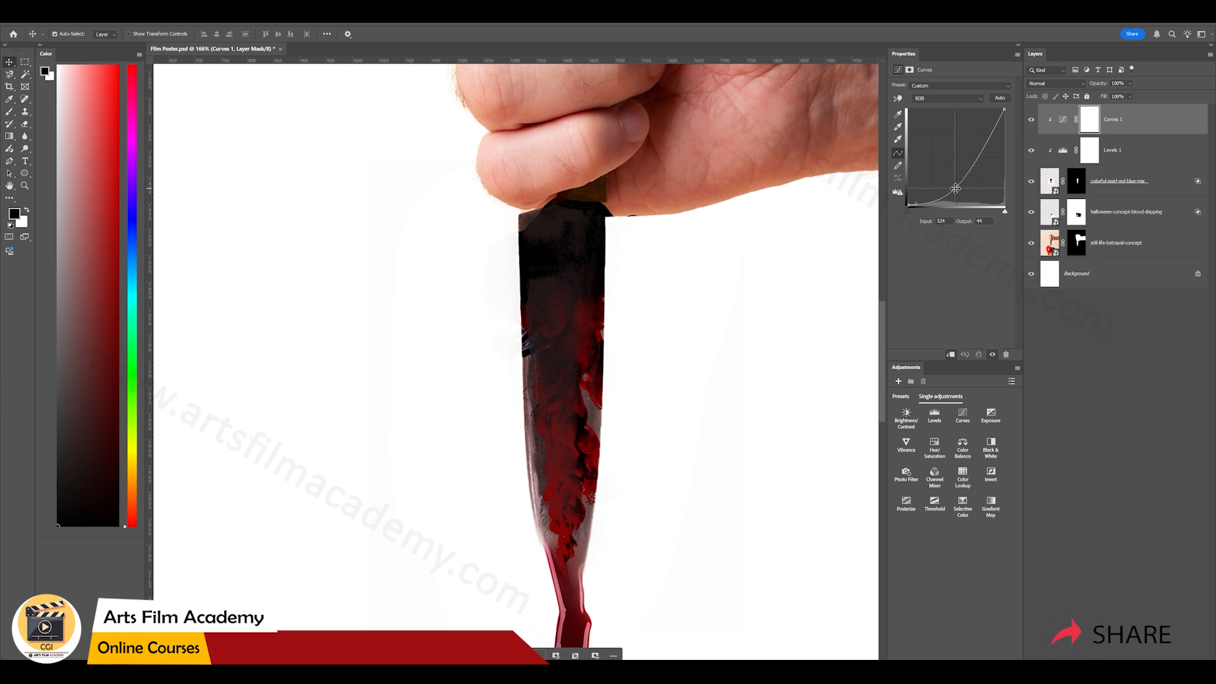
pyautogui.click(702, 340)
pyautogui.hotkey('ctrl', '0')
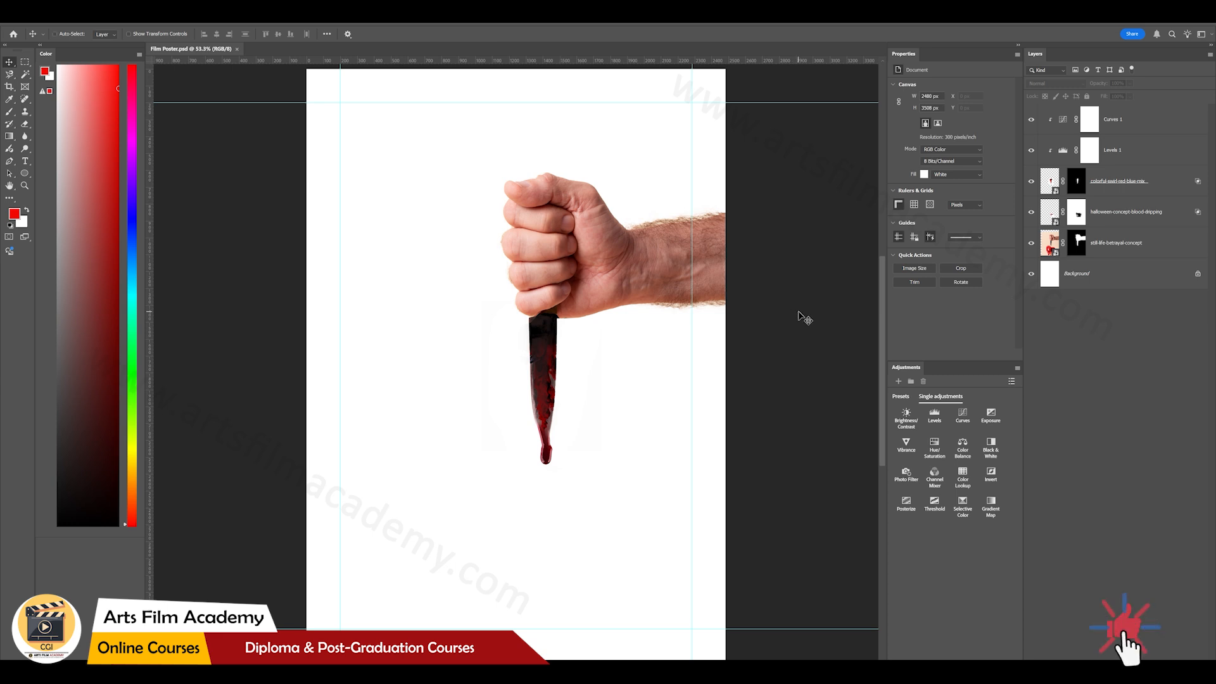
# Step: Paste the copied fingerprint artwork into the poster as a smart object
pyautogui.hotkey('ctrl', 'v')
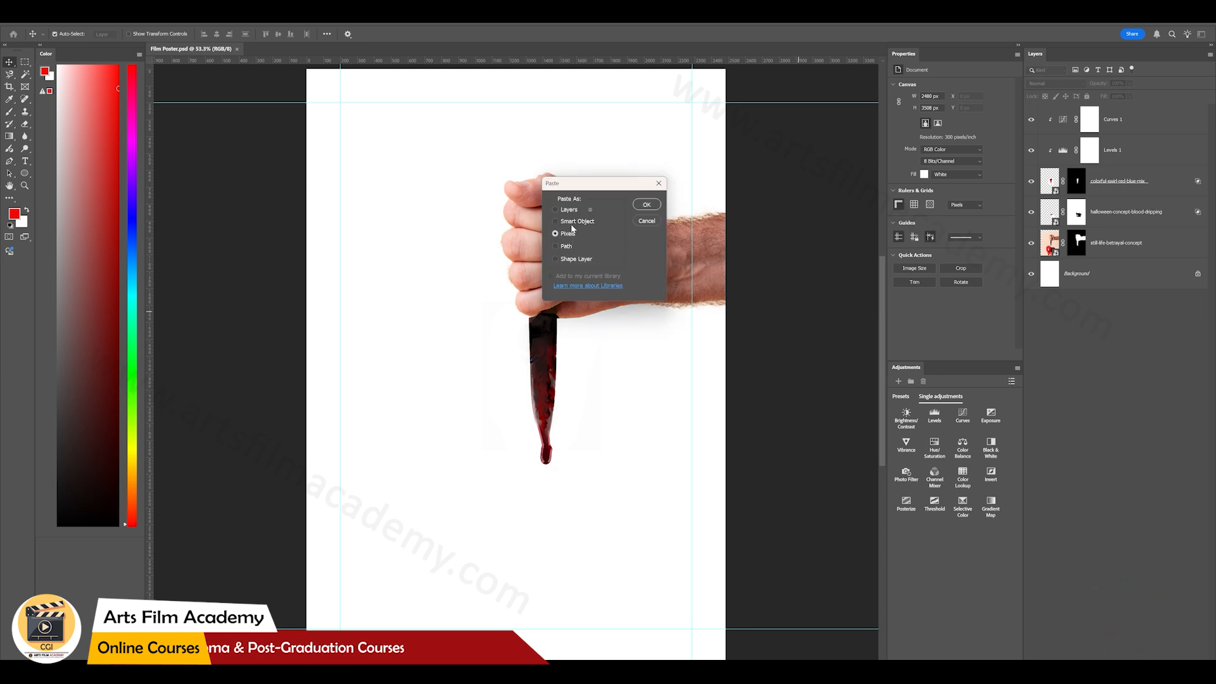
pyautogui.click(636, 208)
pyautogui.moveTo(623, 361); pyautogui.dragTo(626, 352)
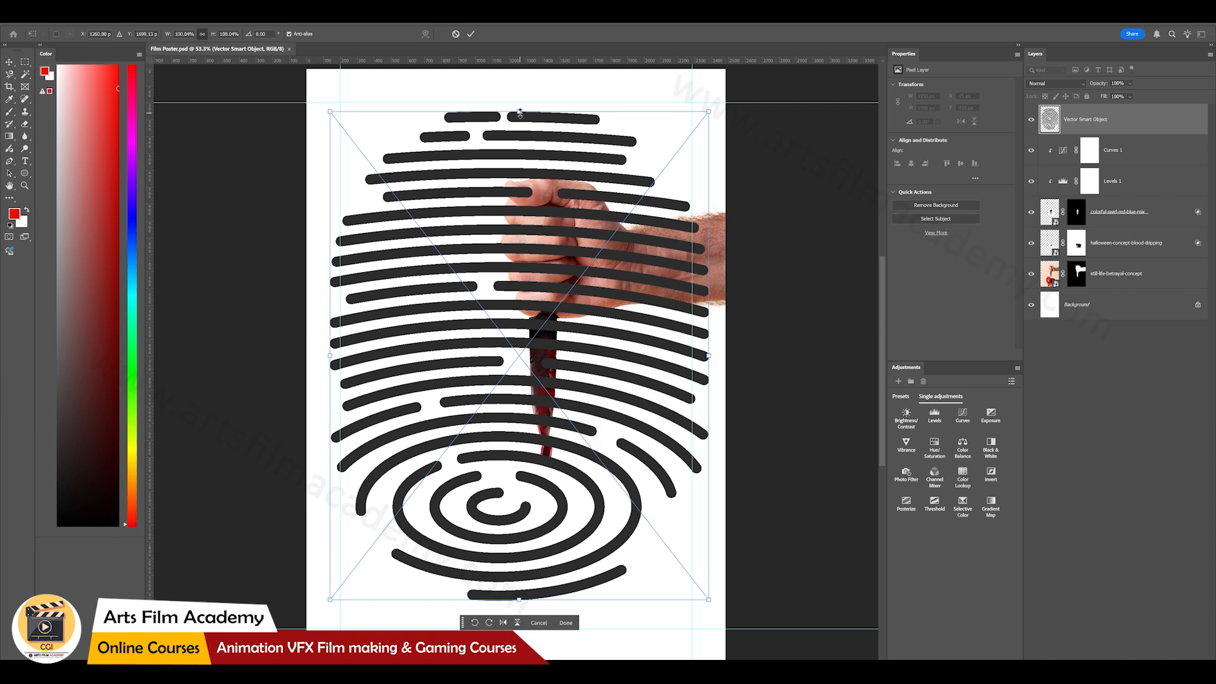
# Step: Squash the fingerprint into a flat oval about 1250 by 380 px, place it below the knife tip and save
pyautogui.moveTo(520, 112); pyautogui.dragTo(531, 523)
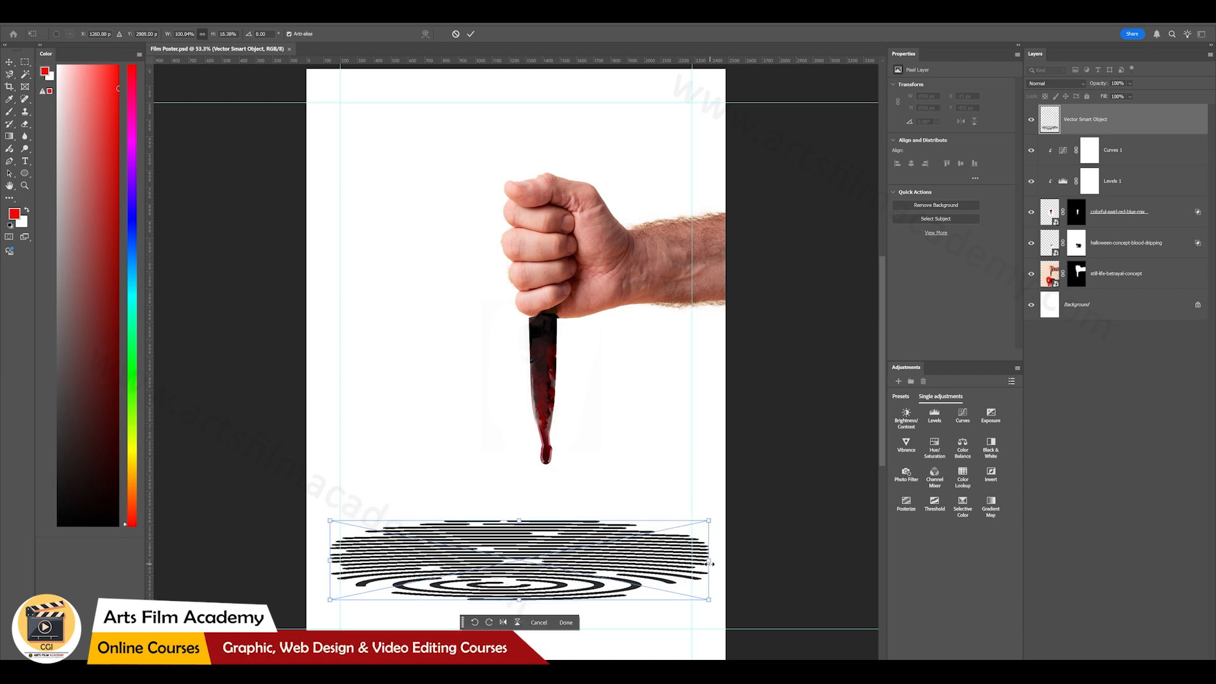
pyautogui.moveTo(709, 559); pyautogui.dragTo(543, 558)
pyautogui.moveTo(459, 544); pyautogui.dragTo(542, 497)
pyautogui.moveTo(543, 567)
pyautogui.mouseDown()
pyautogui.moveTo(540, 551)
pyautogui.moveTo(538, 573)
pyautogui.moveTo(540, 562)
pyautogui.mouseUp()
pyautogui.press('Return')
pyautogui.click(794, 379)
pyautogui.hotkey('ctrl', 's')
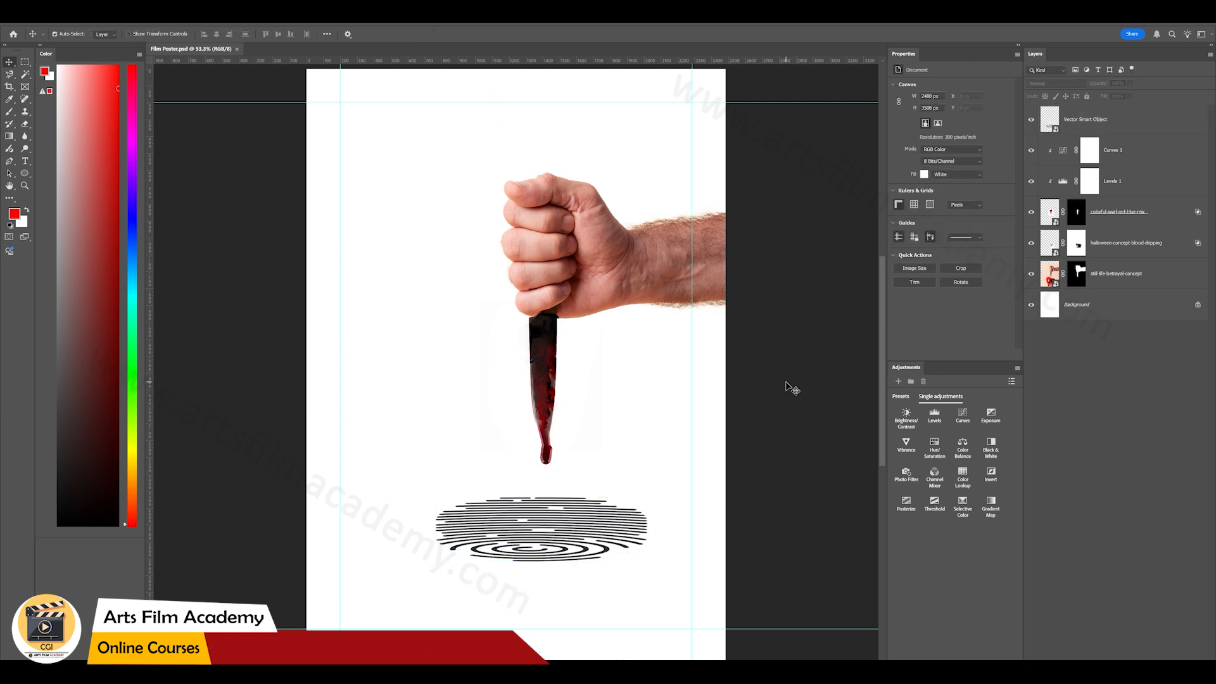
pyautogui.moveTo(572, 522); pyautogui.dragTo(576, 519)
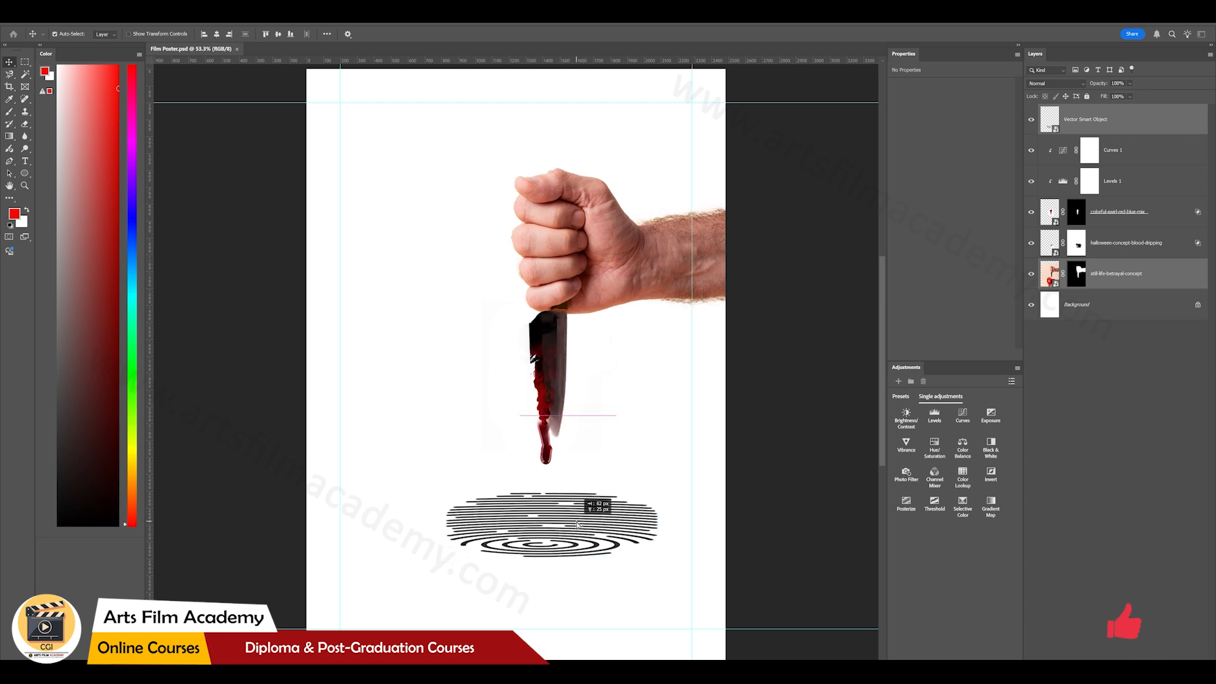
pyautogui.hotkey('ctrl', 'z')
pyautogui.click(765, 492)
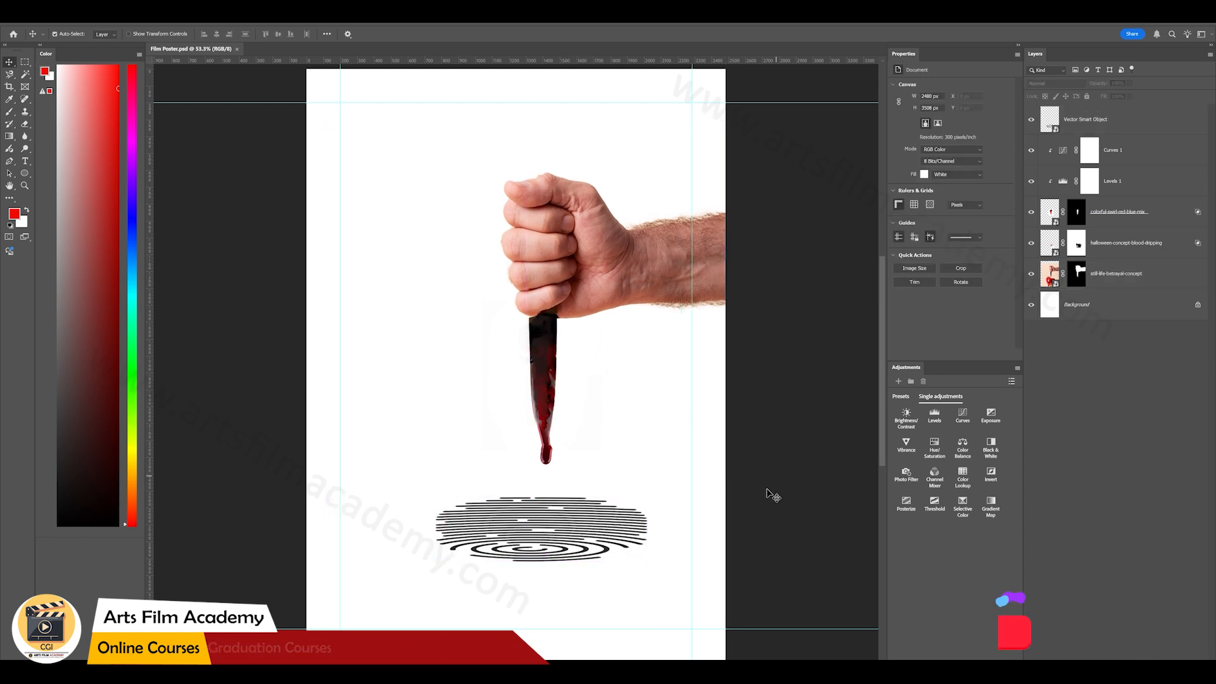
# Step: Shift only the flattened fingerprint slightly up and to the right under the knife tip, and save the poster
pyautogui.moveTo(589, 527); pyautogui.dragTo(594, 521)
pyautogui.click(816, 531)
pyautogui.hotkey('ctrl', 's')
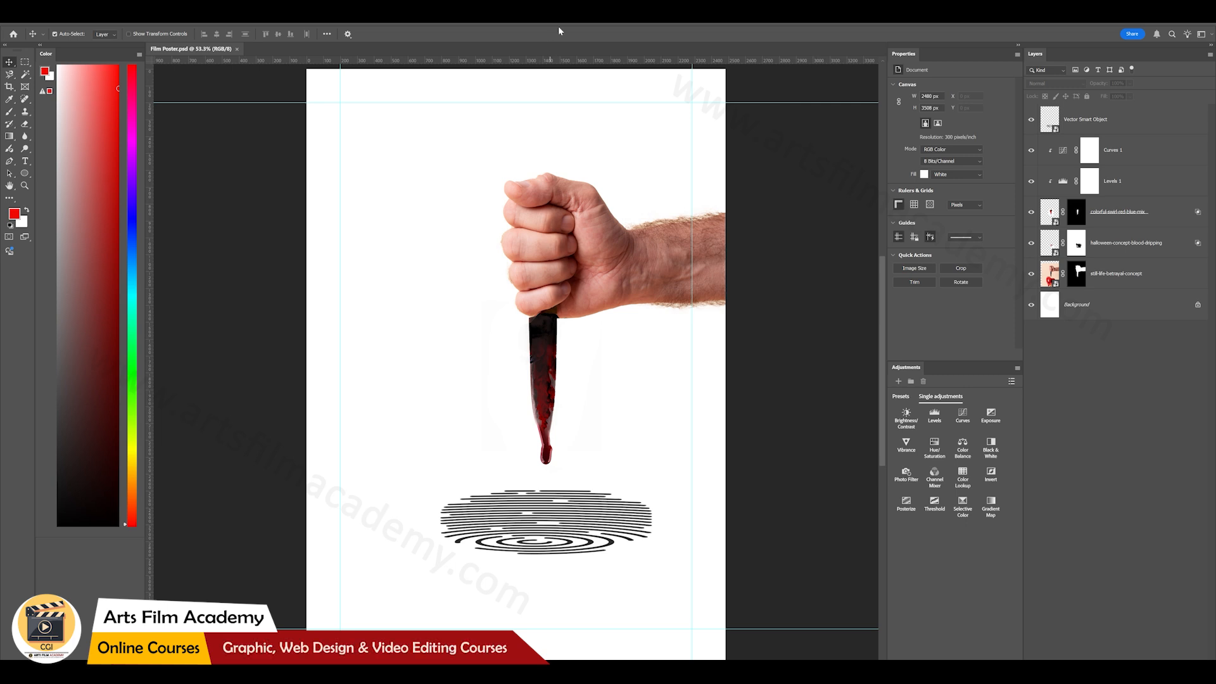
# Step: Apply a Color Overlay in dark blood red #410205 to the fingerprint, with Normal blending at 100% opacity
pyautogui.click(522, 538)
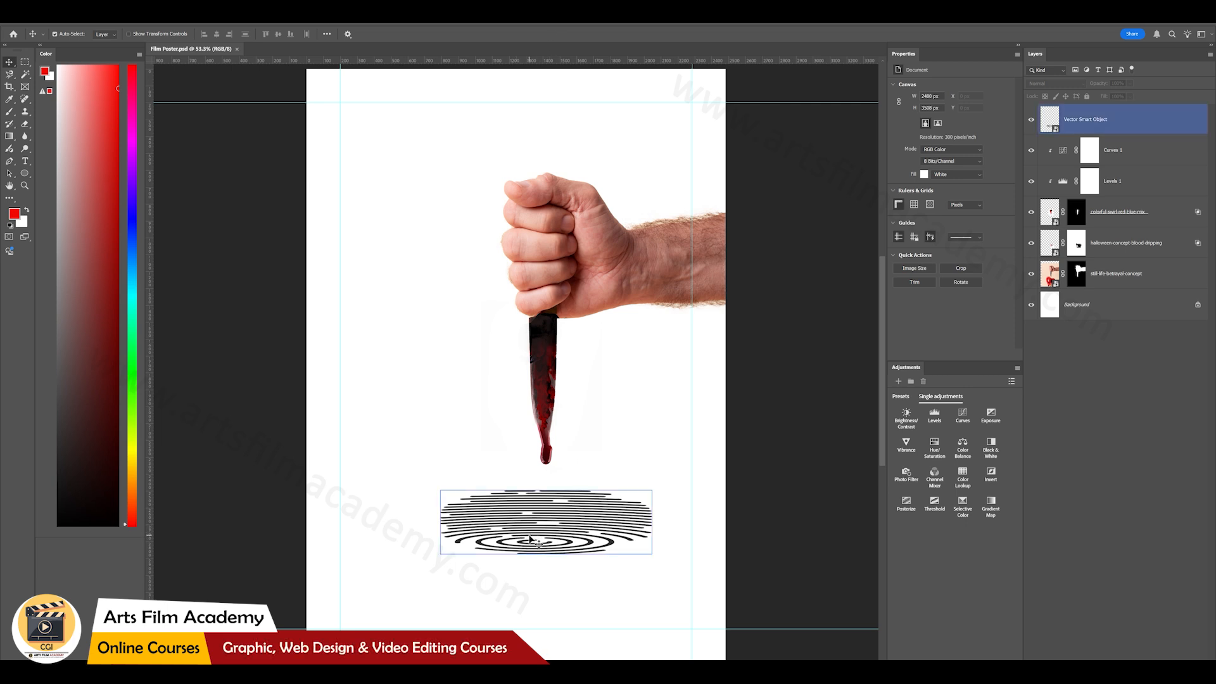
pyautogui.click(1115, 120)
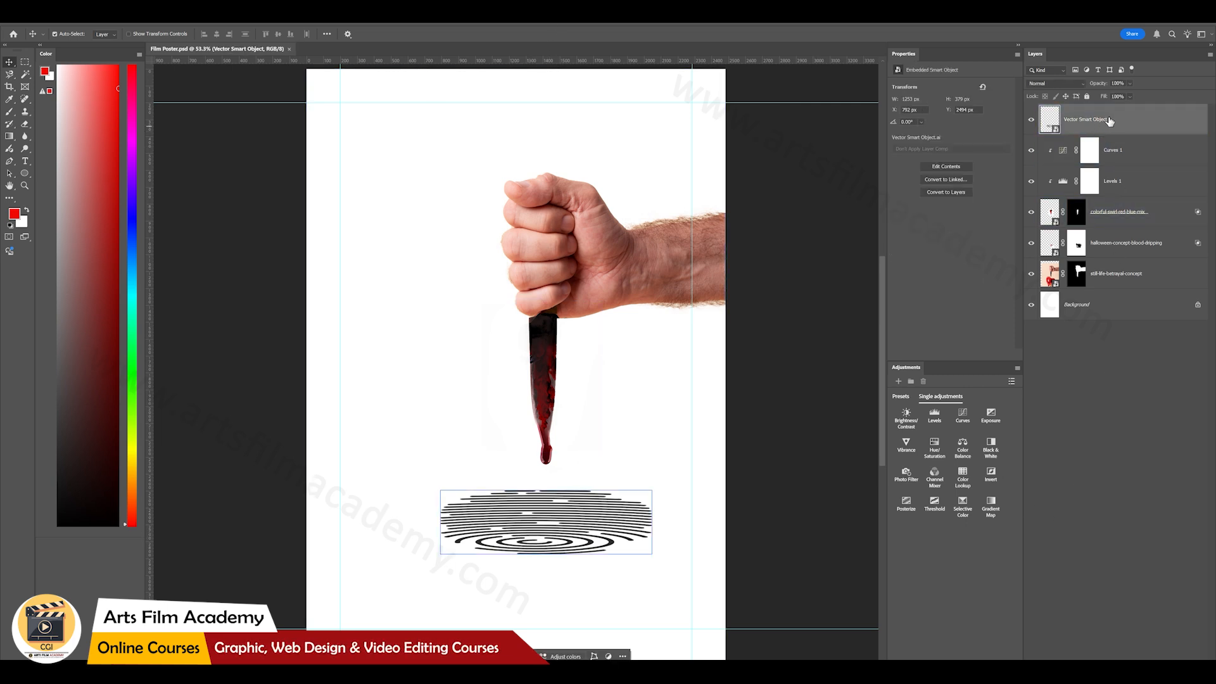
pyautogui.click(1133, 665)
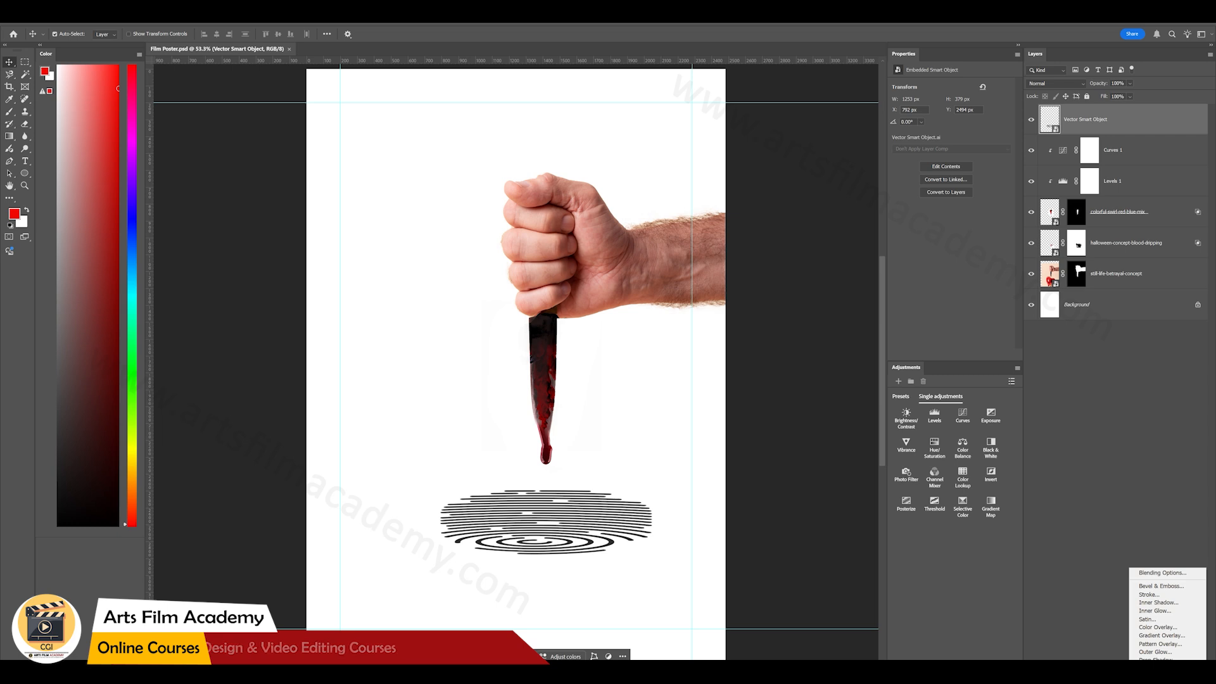
pyautogui.click(1146, 620)
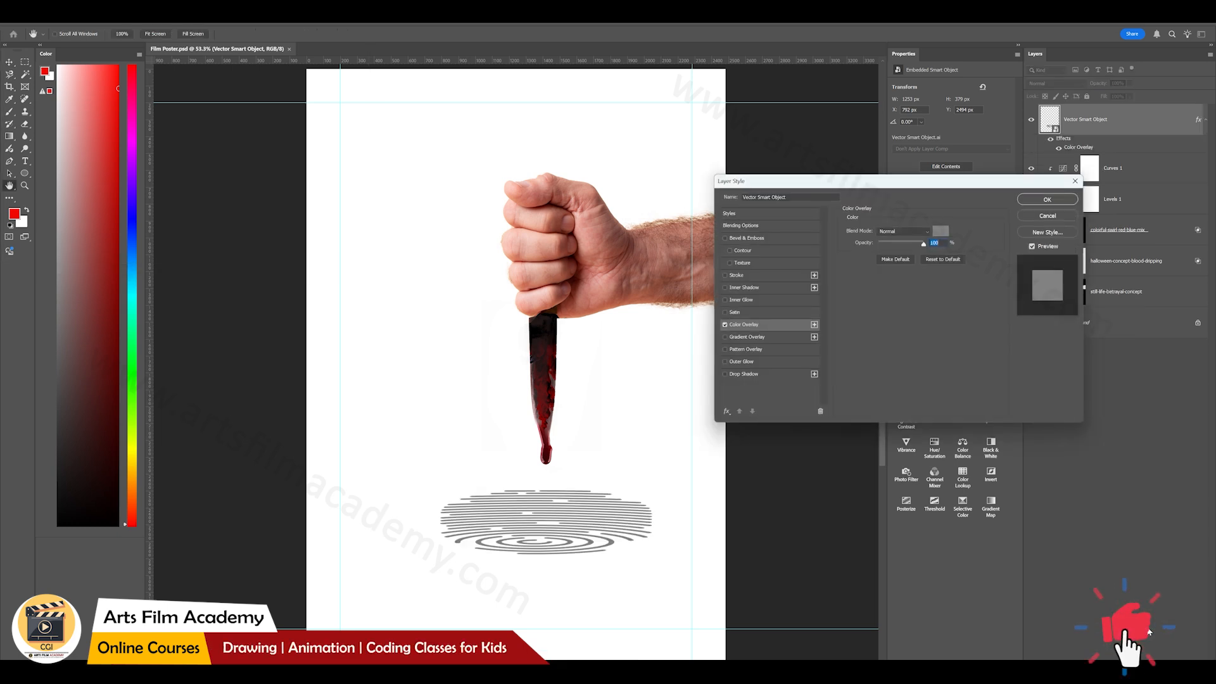
pyautogui.click(921, 246)
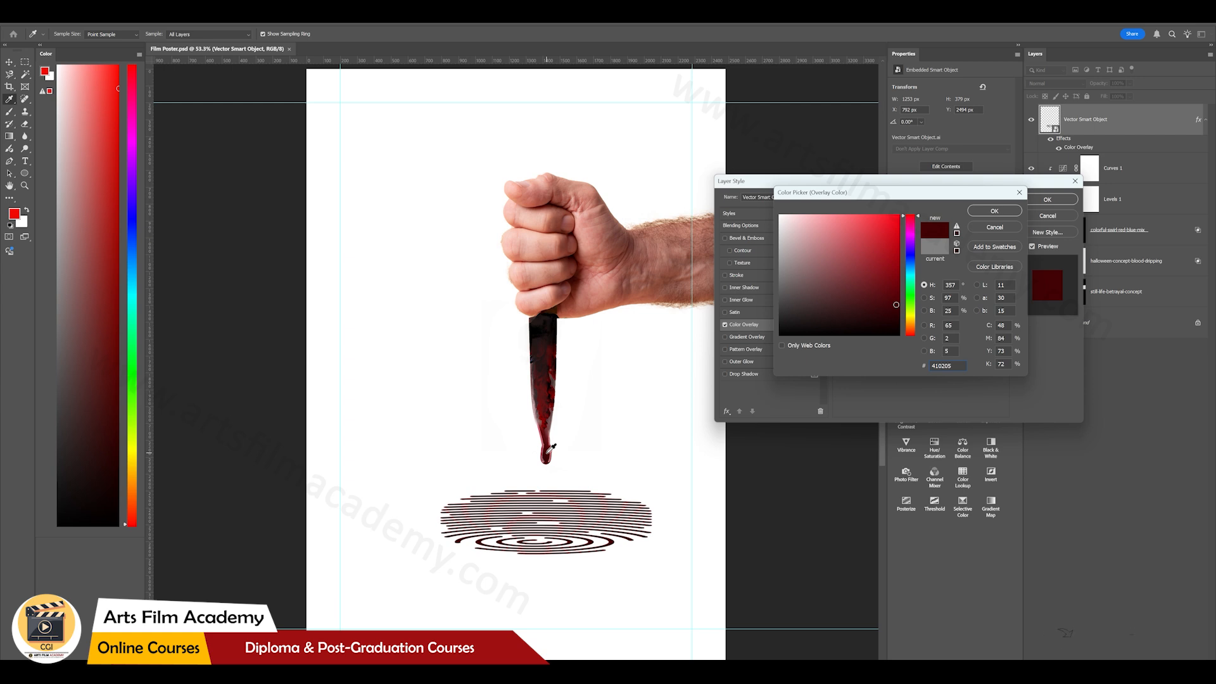
pyautogui.click(994, 211)
pyautogui.click(1041, 199)
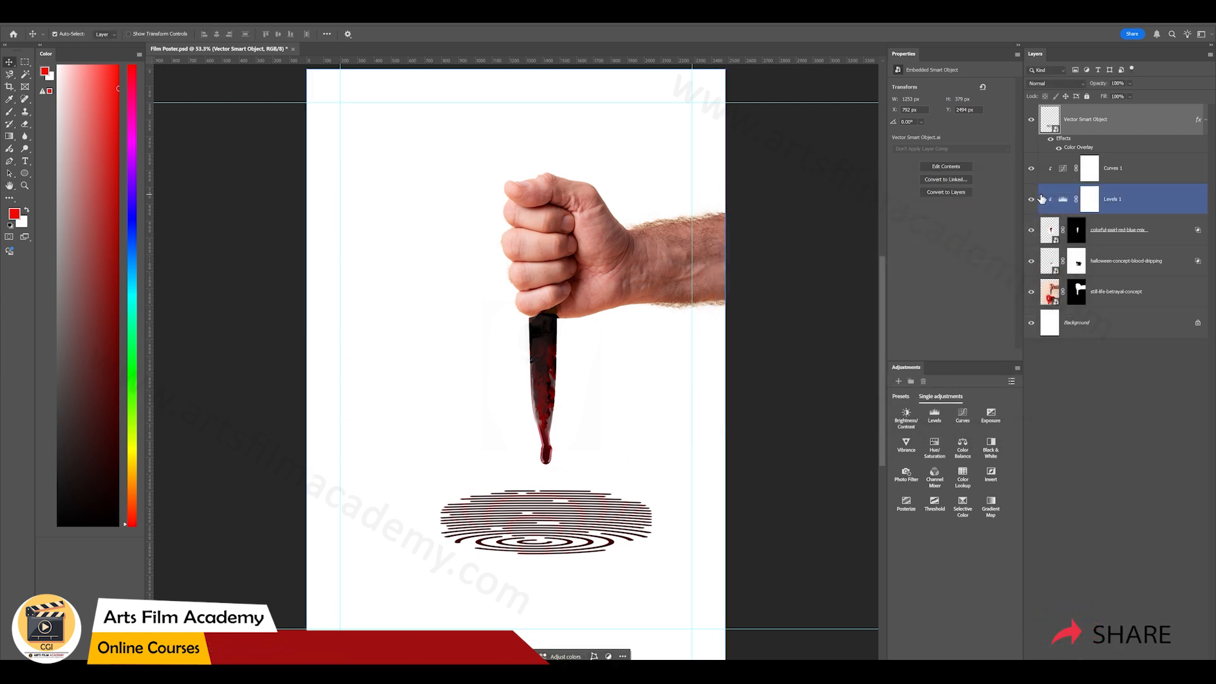
pyautogui.click(793, 450)
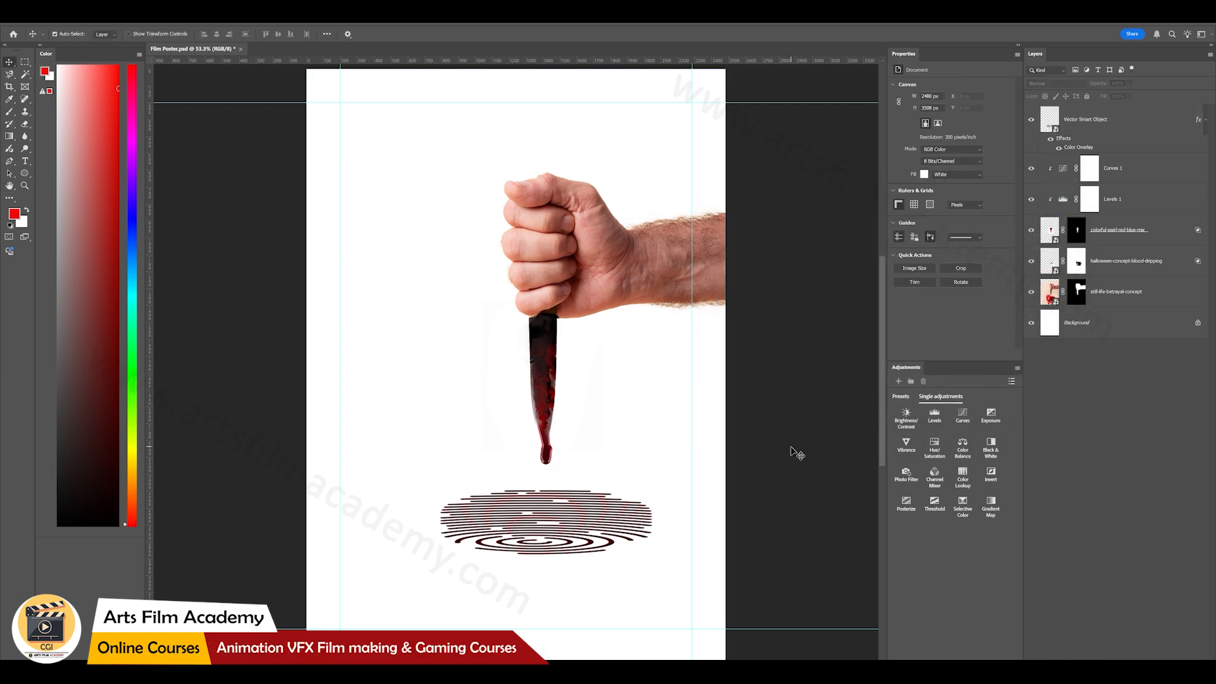
# Step: Place the man-657869_1920 portrait from File Explorer into the poster and move its layer directly above the Background
pyautogui.hotkey('alt', 'Tab')
pyautogui.hotkey('alt', 'Tab')
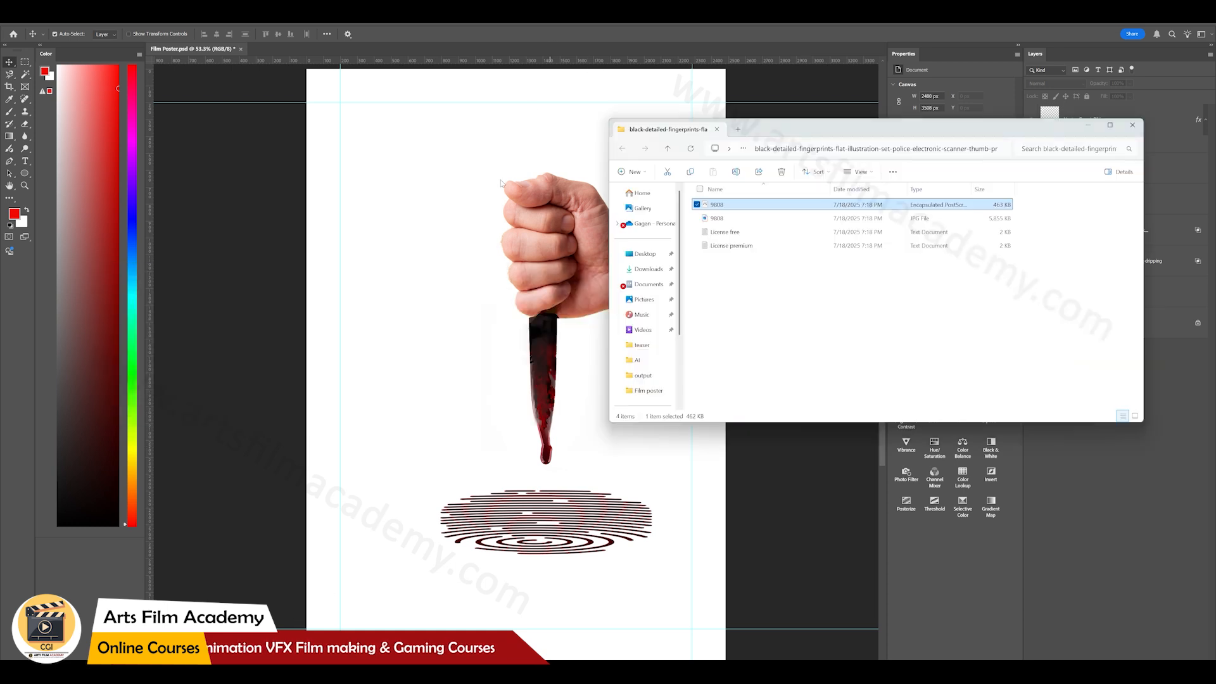
pyautogui.click(832, 266)
pyautogui.click(1131, 126)
pyautogui.hotkey('alt', 'Tab')
pyautogui.moveTo(1143, 231); pyautogui.dragTo(455, 292)
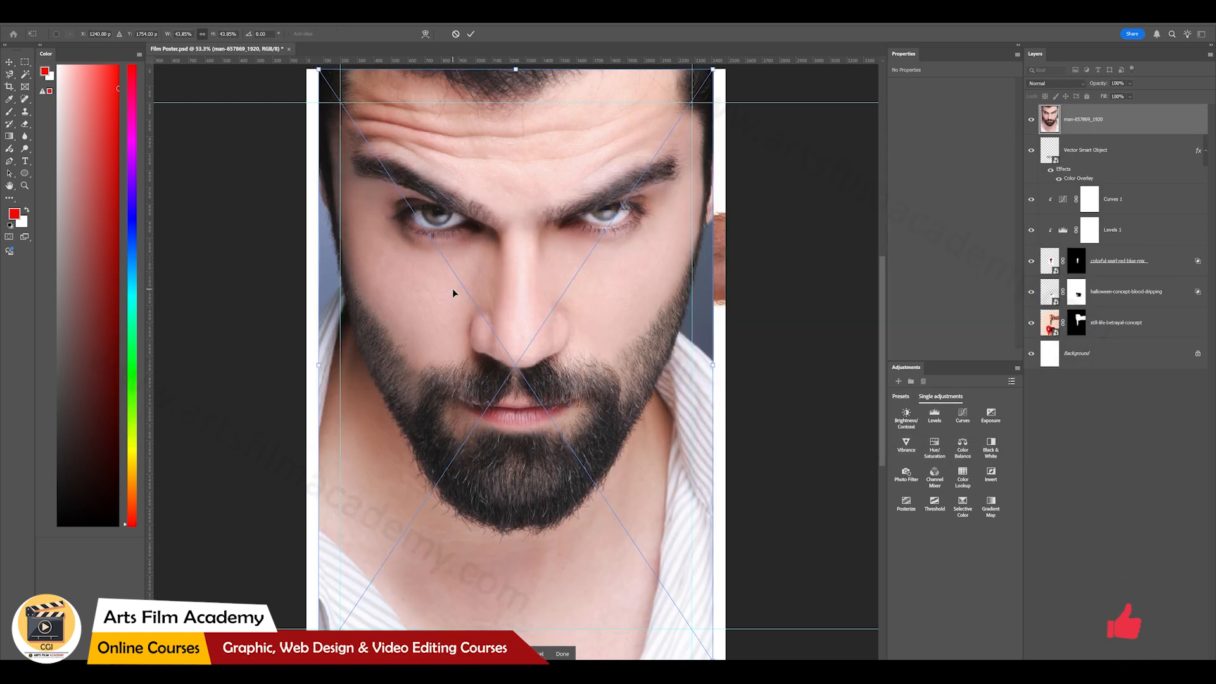
pyautogui.press('Return')
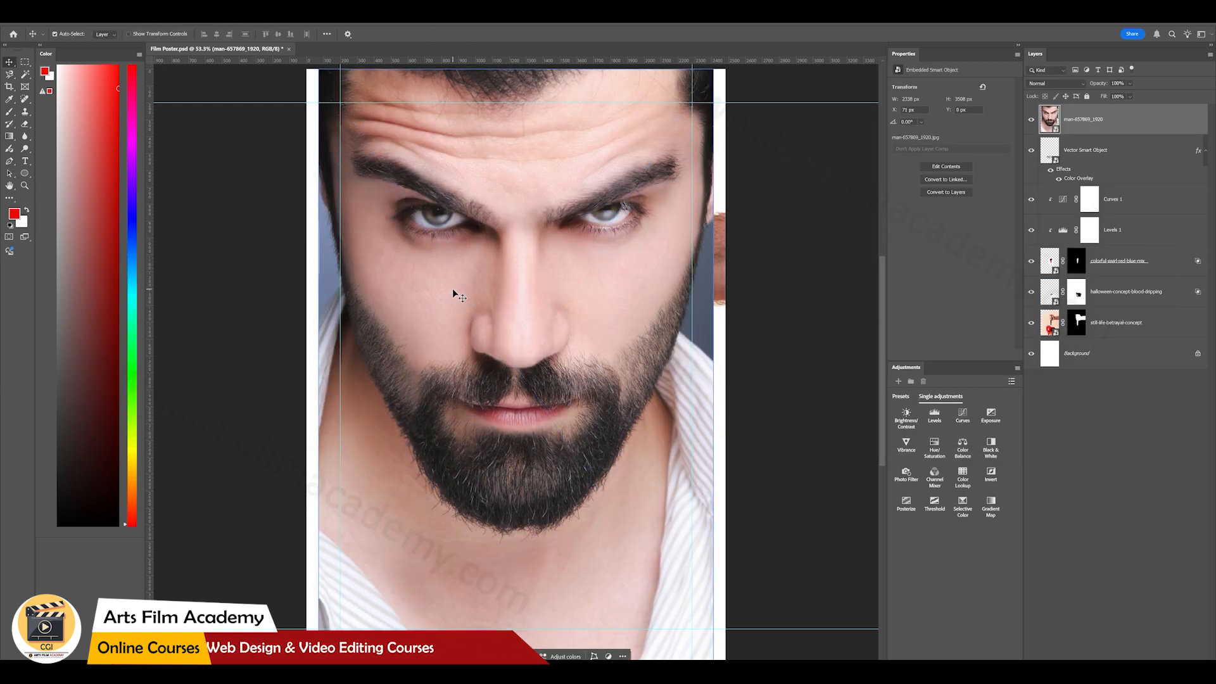
pyautogui.moveTo(1121, 119); pyautogui.dragTo(1122, 336)
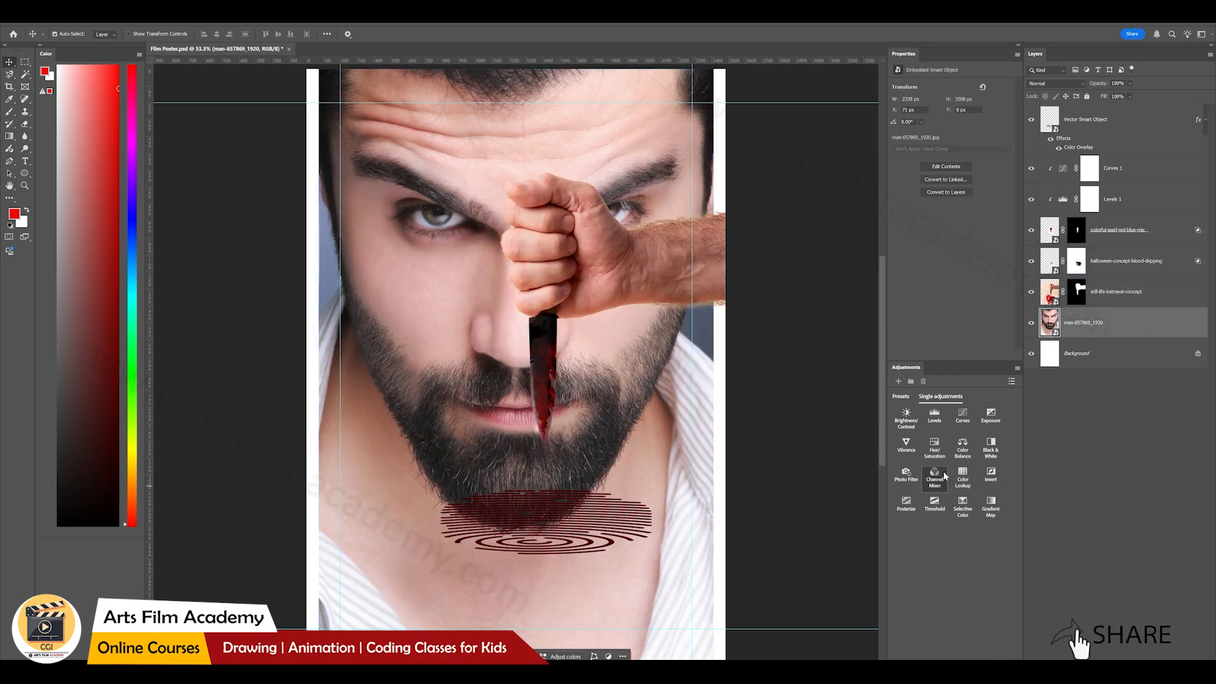
# Step: Desaturate the portrait with Hue/Saturation at saturation -100 and darken its midtones strongly with a Levels adjustment
pyautogui.click(935, 447)
pyautogui.moveTo(951, 148); pyautogui.dragTo(864, 150)
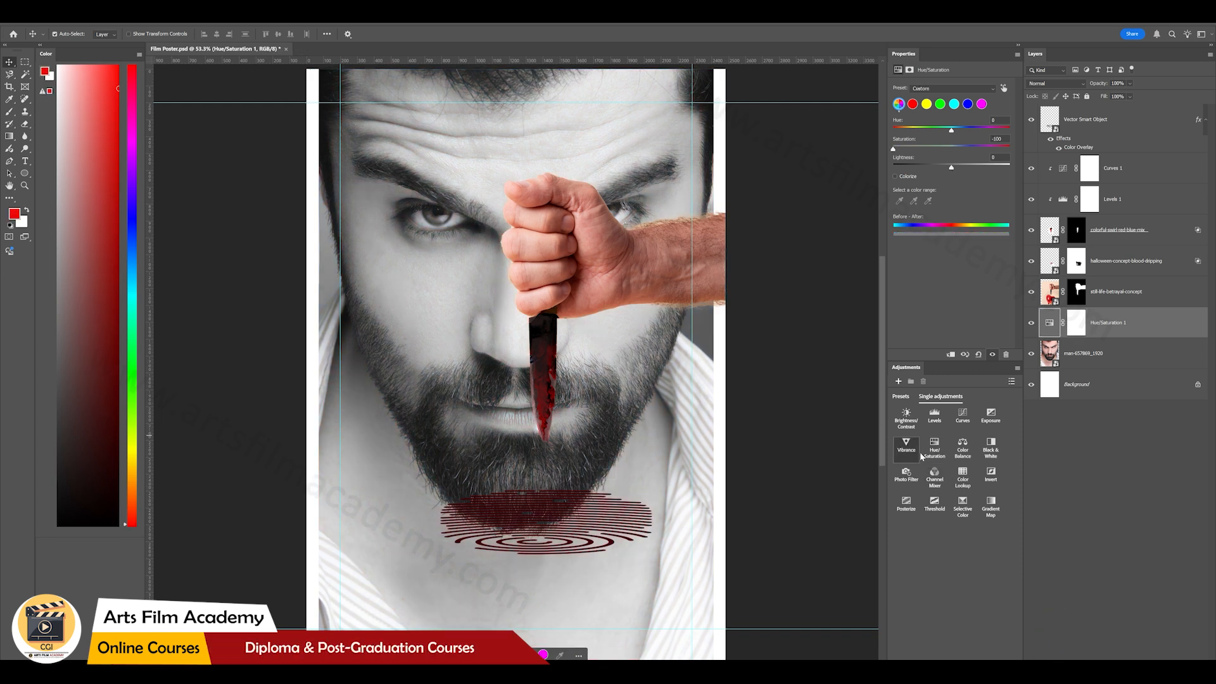
pyautogui.click(935, 418)
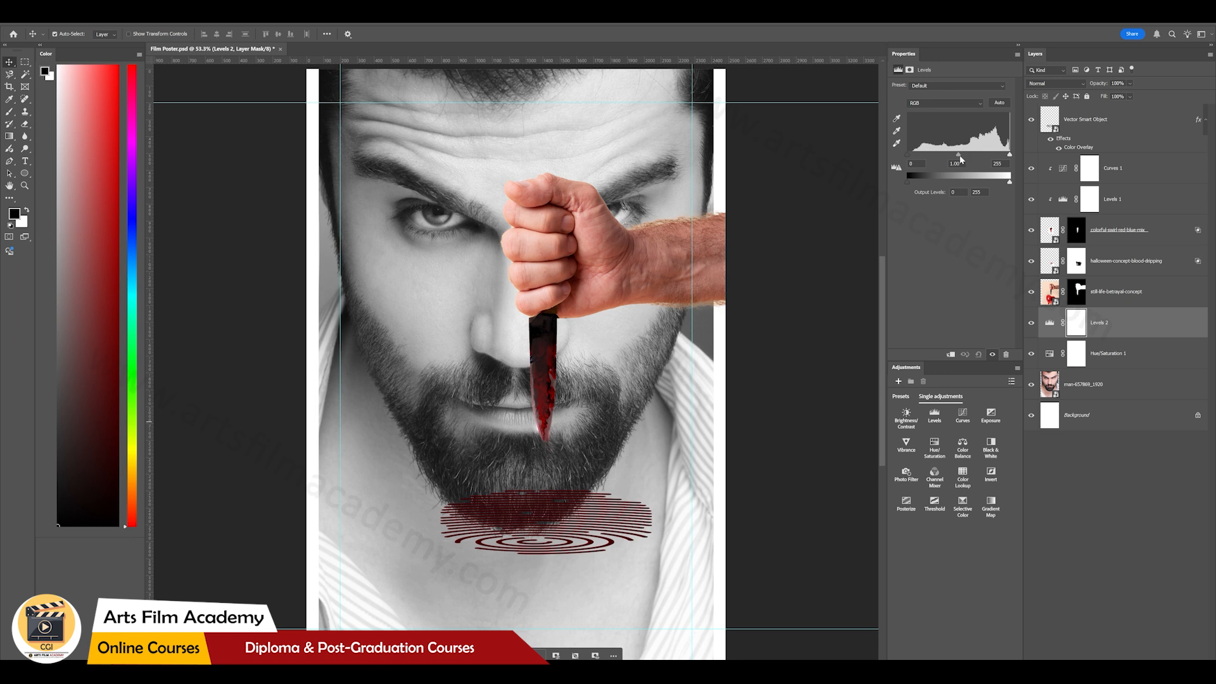
pyautogui.moveTo(960, 157); pyautogui.dragTo(998, 159)
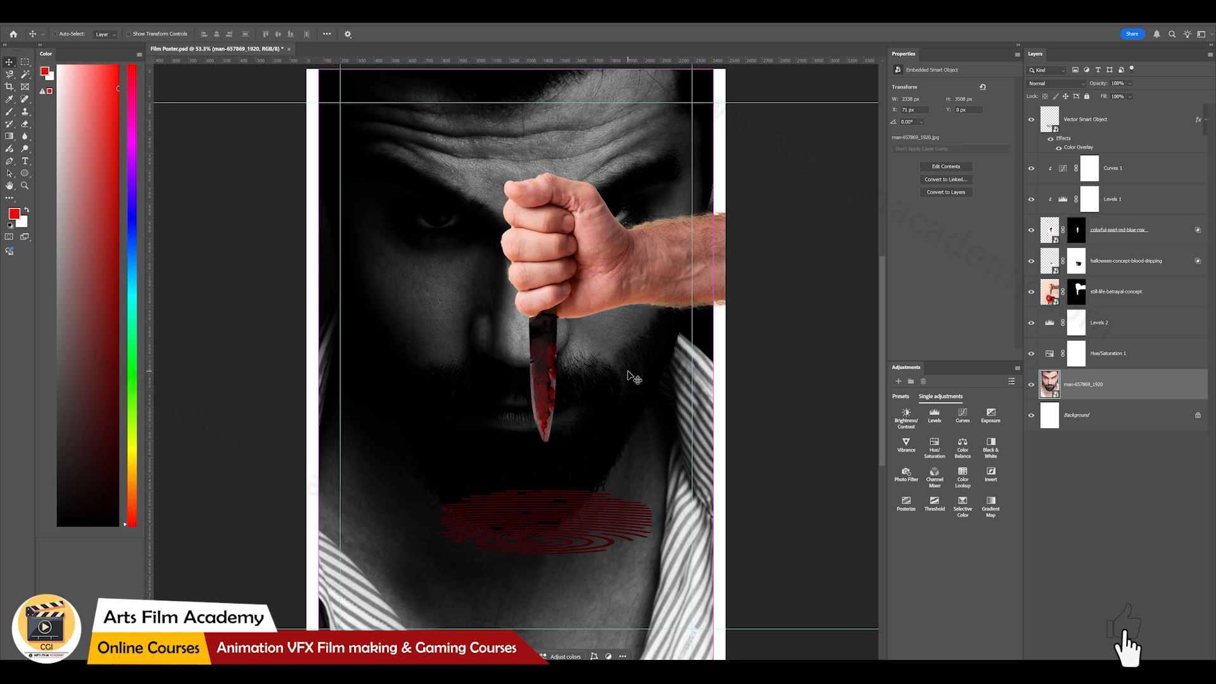
# Step: Enlarge the portrait proportionally from its centre so it extends past the poster's side edges, and save the poster
pyautogui.hotkey('ctrl', 't')
pyautogui.scroll(-2, 665, 538)
pyautogui.moveTo(705, 640); pyautogui.dragTo(741, 630)
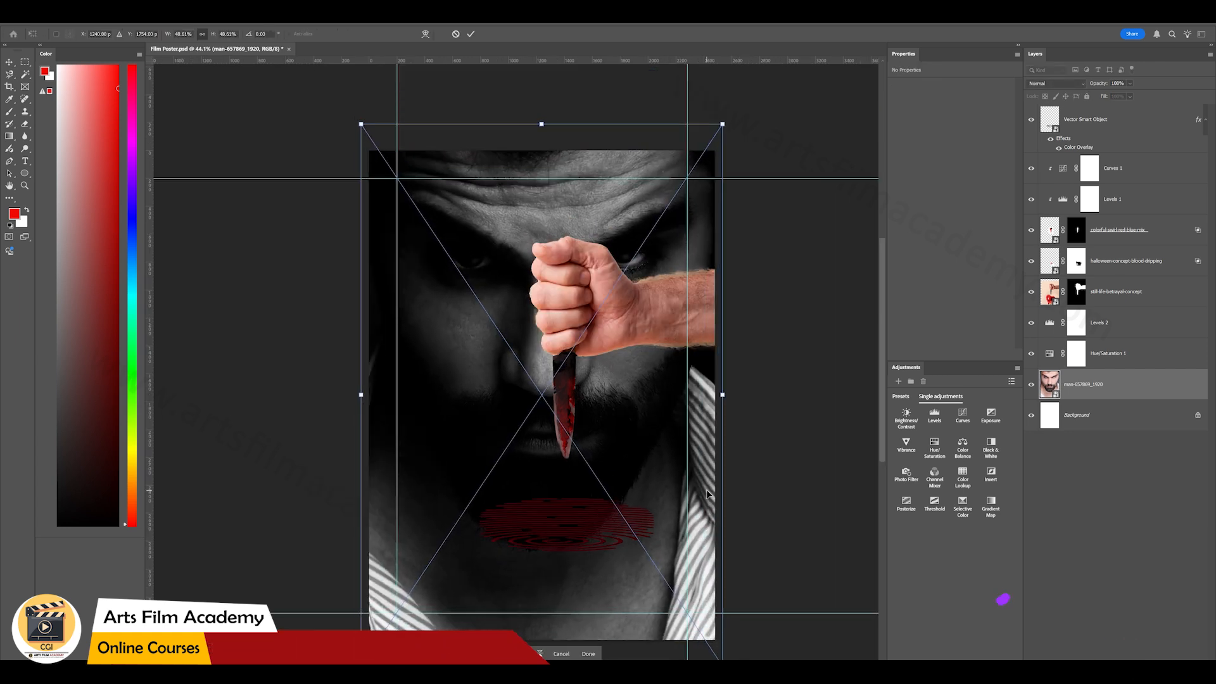
pyautogui.press('Return')
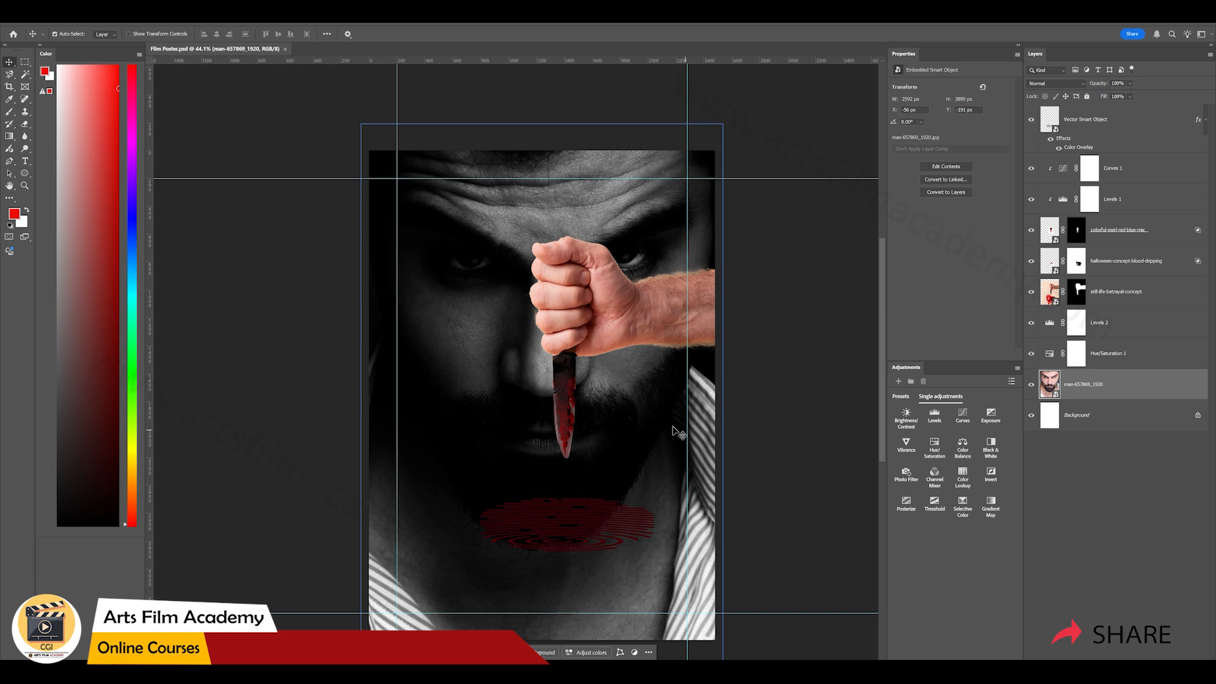
# Step: Add a layer mask to the man portrait and fade all its outer edges with a very large soft black brush
pyautogui.click(1123, 336)
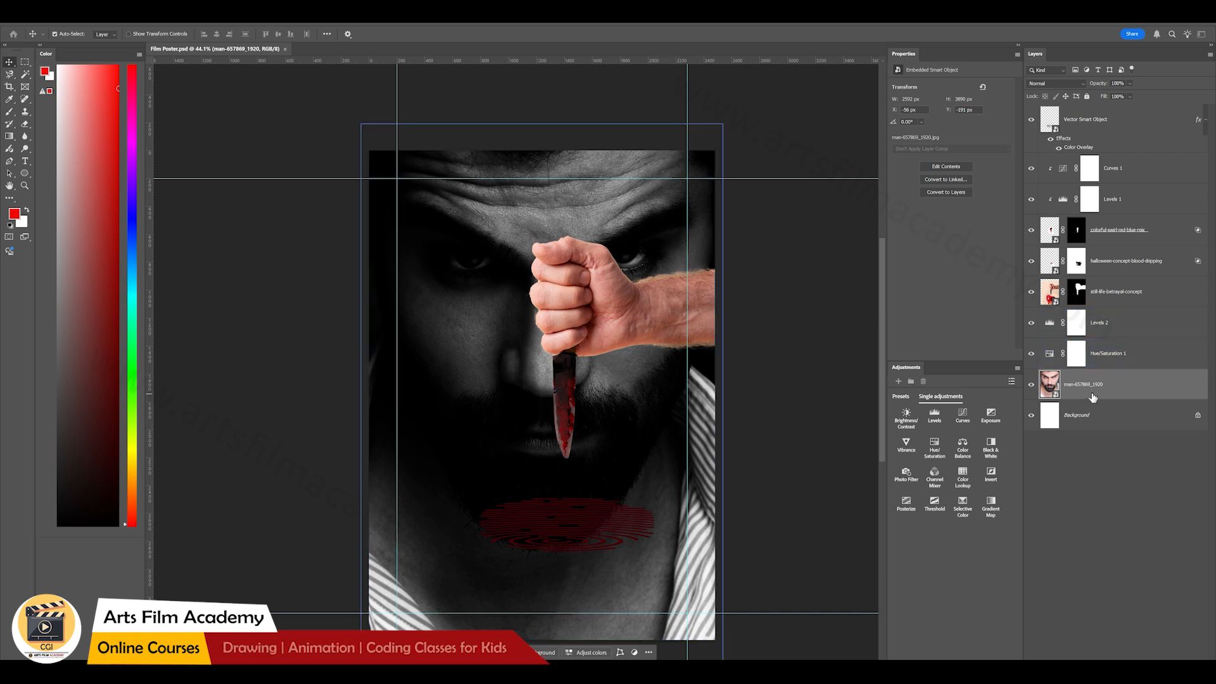
pyautogui.click(1103, 666)
pyautogui.press('b')
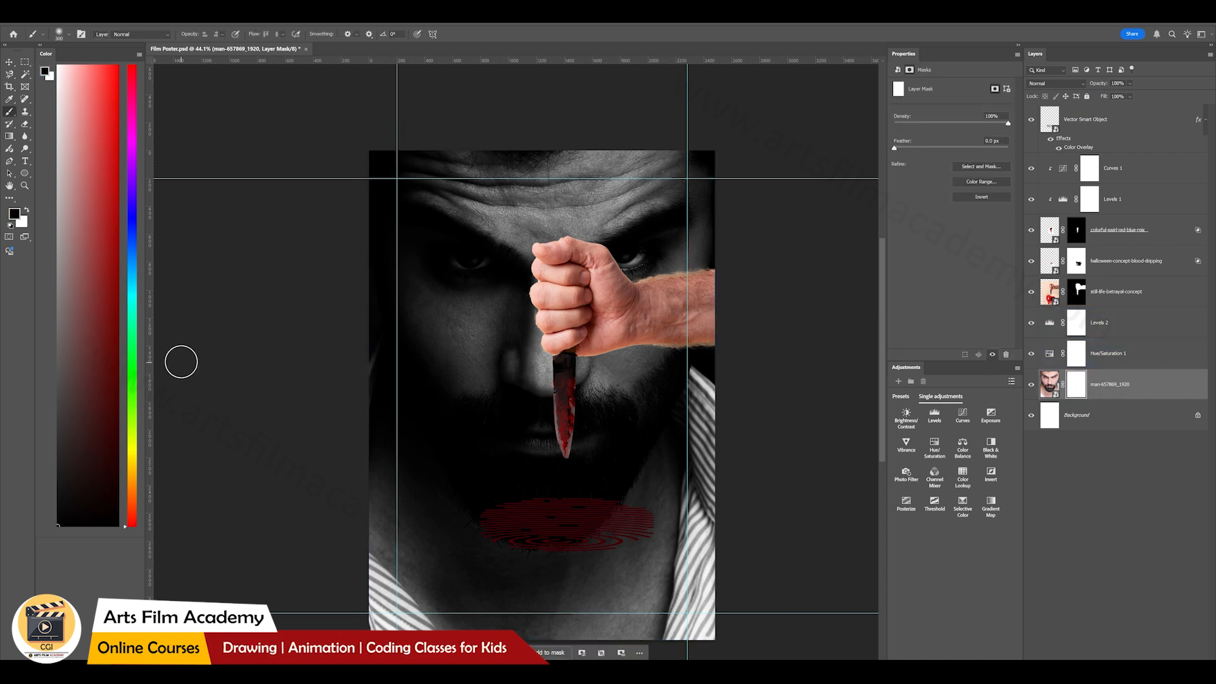
pyautogui.press(']')
pyautogui.press(']')
pyautogui.press(']')
pyautogui.press(']')
pyautogui.press(']')
pyautogui.press(']')
pyautogui.press(']')
pyautogui.press(']')
pyautogui.press(']')
pyautogui.press(']')
pyautogui.press(']')
pyautogui.press(']')
pyautogui.moveTo(320, 516)
pyautogui.mouseDown()
pyautogui.moveTo(366, 616)
pyautogui.moveTo(427, 655)
pyautogui.moveTo(491, 677)
pyautogui.moveTo(698, 658)
pyautogui.mouseUp()
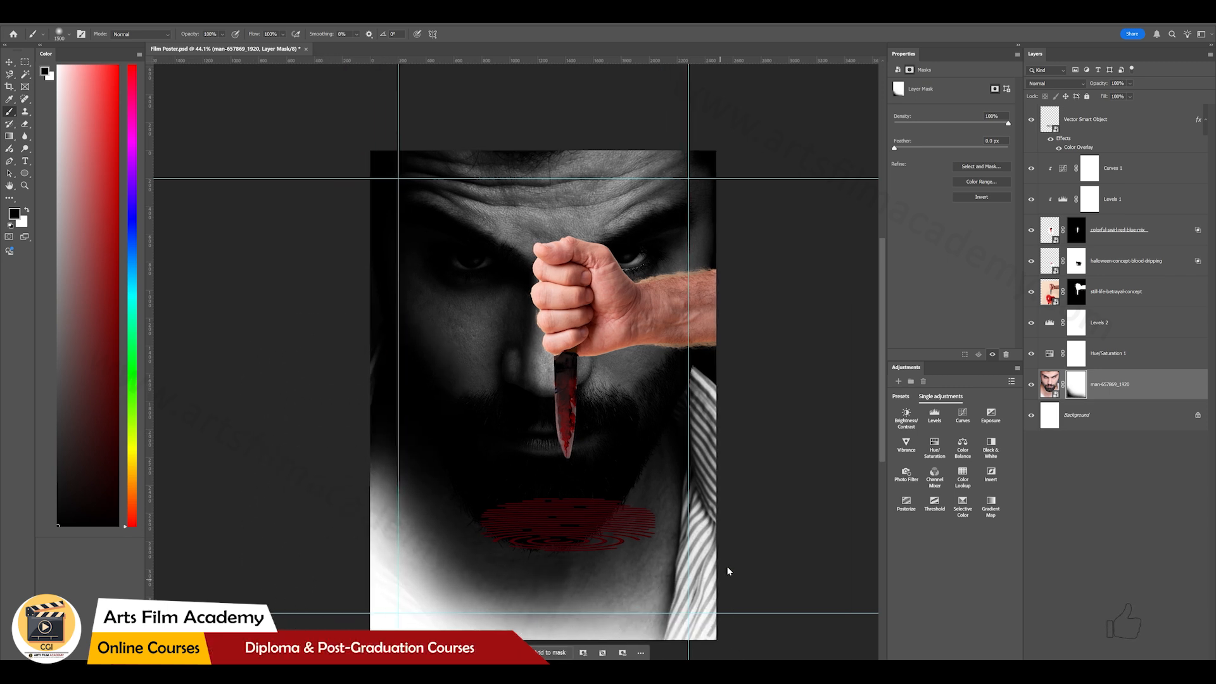
pyautogui.moveTo(697, 589)
pyautogui.mouseDown()
pyautogui.moveTo(720, 566)
pyautogui.moveTo(618, 672)
pyautogui.moveTo(370, 569)
pyautogui.mouseUp()
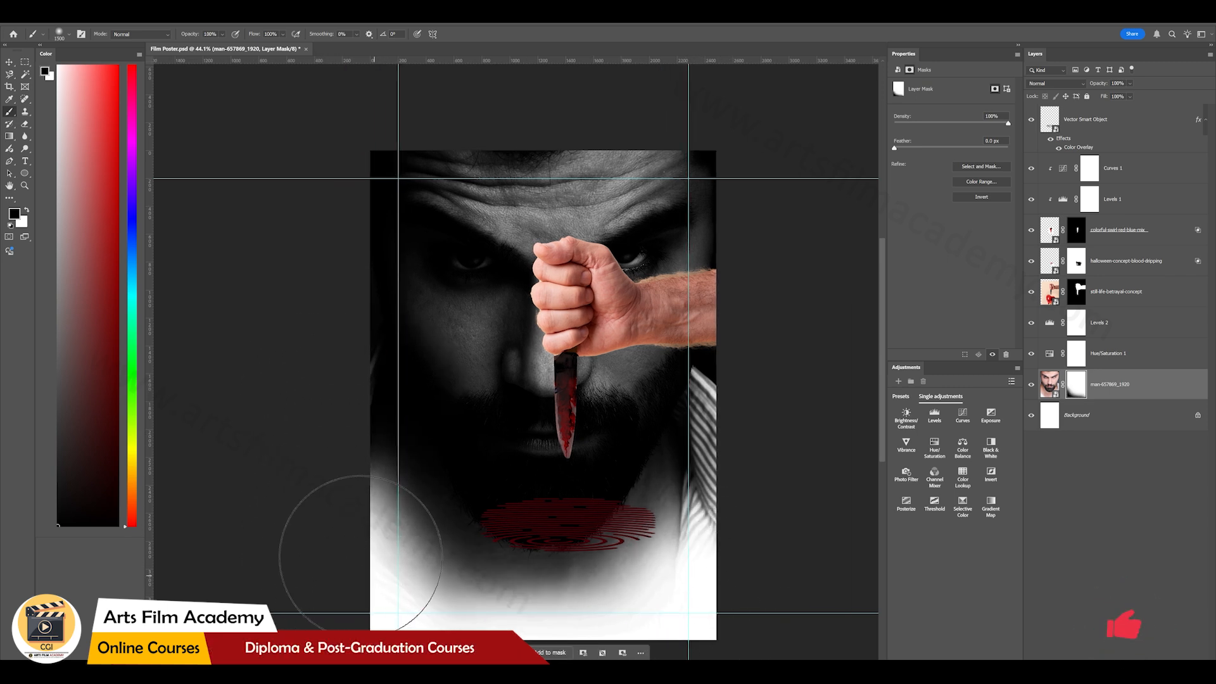
pyautogui.moveTo(325, 229)
pyautogui.mouseDown()
pyautogui.moveTo(327, 417)
pyautogui.moveTo(327, 238)
pyautogui.moveTo(312, 424)
pyautogui.moveTo(318, 224)
pyautogui.moveTo(341, 171)
pyautogui.moveTo(468, 119)
pyautogui.moveTo(643, 110)
pyautogui.moveTo(755, 125)
pyautogui.moveTo(832, 266)
pyautogui.moveTo(774, 207)
pyautogui.moveTo(815, 423)
pyautogui.moveTo(762, 336)
pyautogui.moveTo(807, 502)
pyautogui.moveTo(771, 206)
pyautogui.mouseUp()
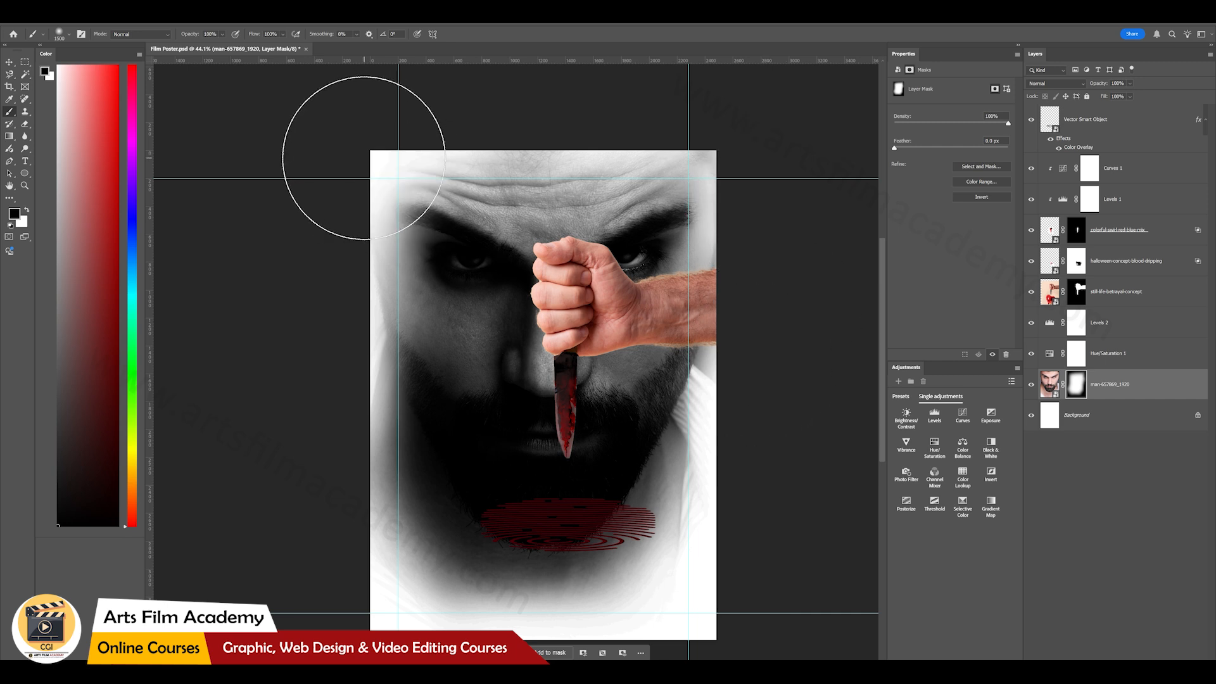
pyautogui.press('v')
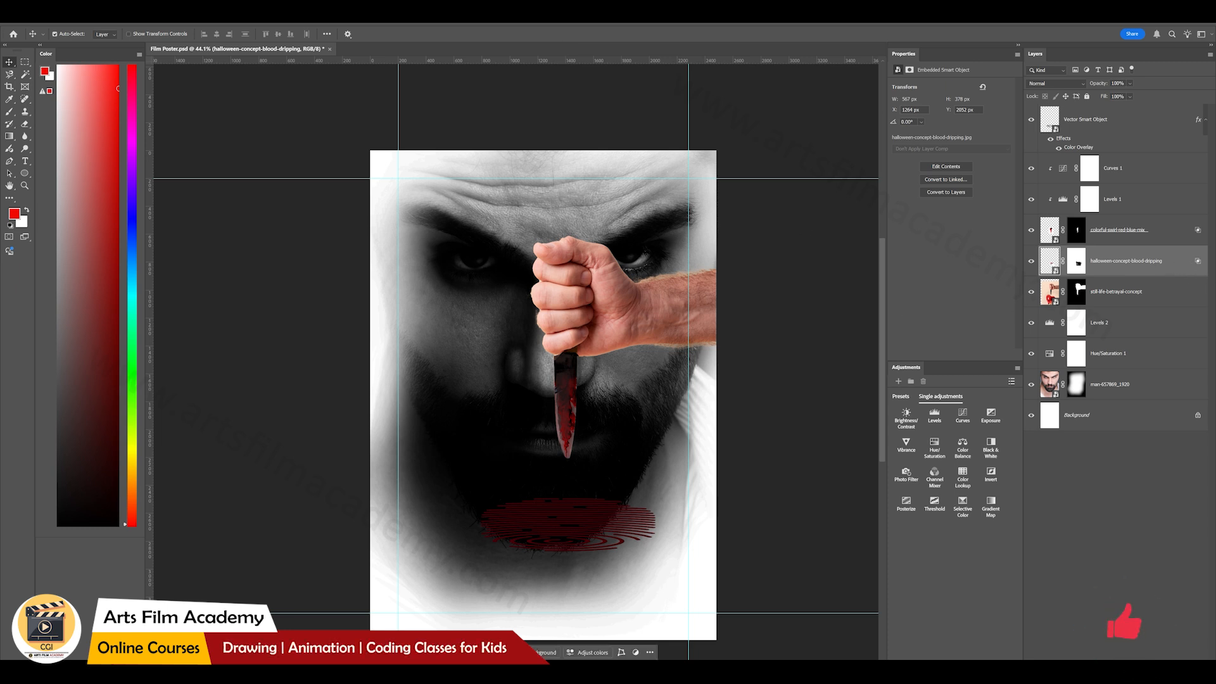
# Step: Open the Blending Options of the halloween-concept-blood-dripping layer and restore its Underlying Layer Blend If range to 0–255
pyautogui.click(1132, 659)
pyautogui.click(1138, 580)
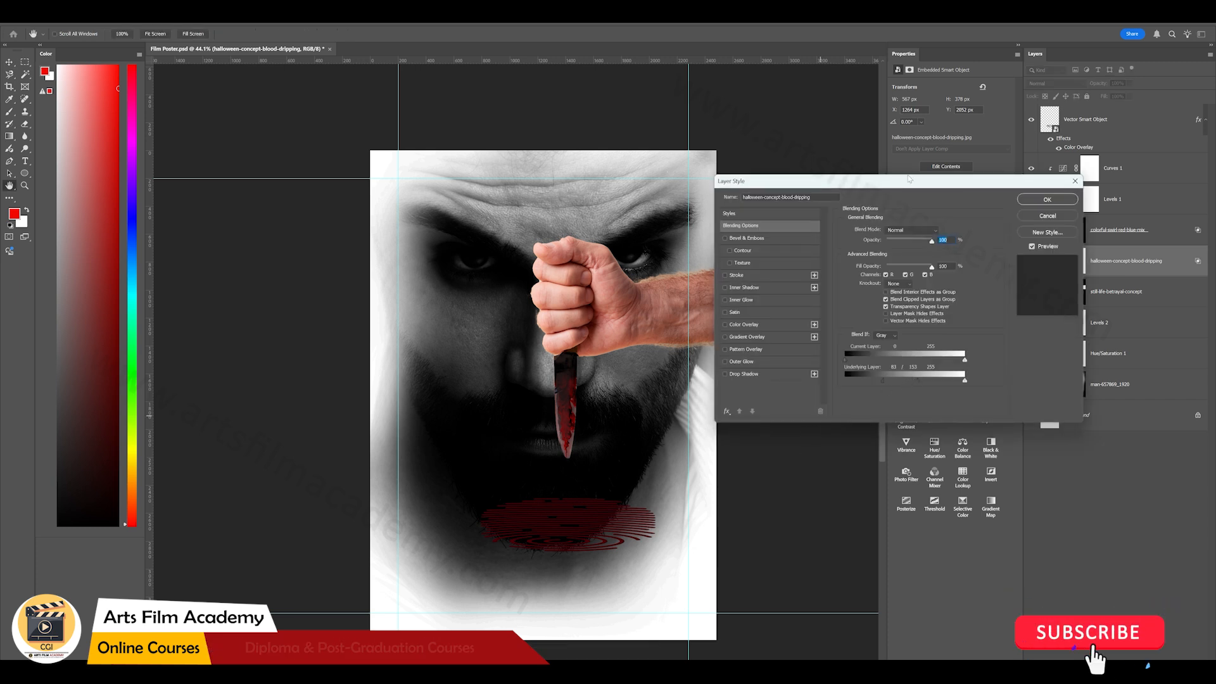
pyautogui.moveTo(909, 179); pyautogui.dragTo(944, 283)
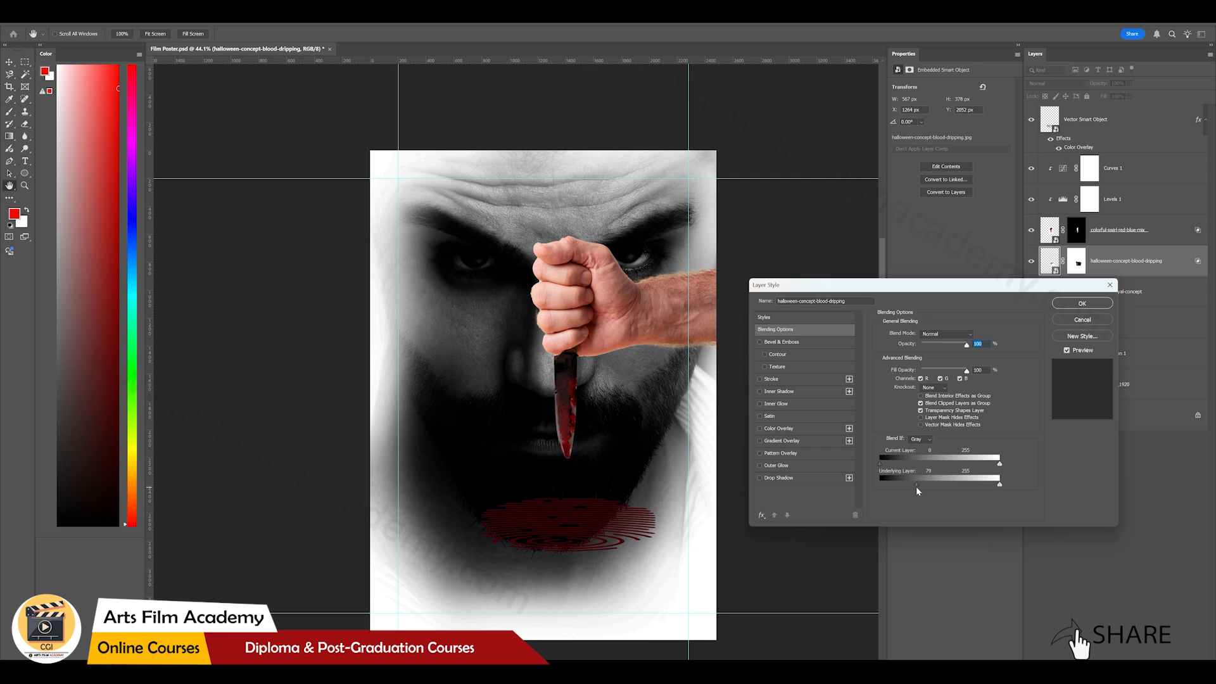
pyautogui.moveTo(916, 486); pyautogui.dragTo(877, 487)
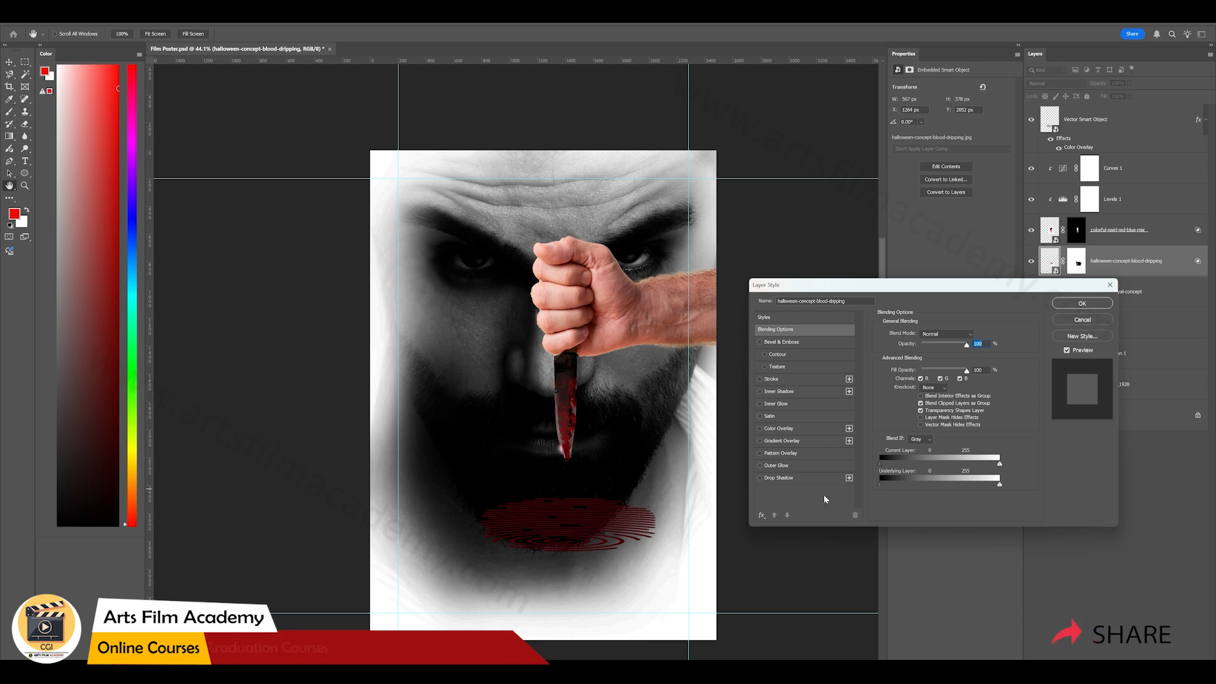
pyautogui.press('alt')
pyautogui.moveTo(880, 487); pyautogui.dragTo(891, 486)
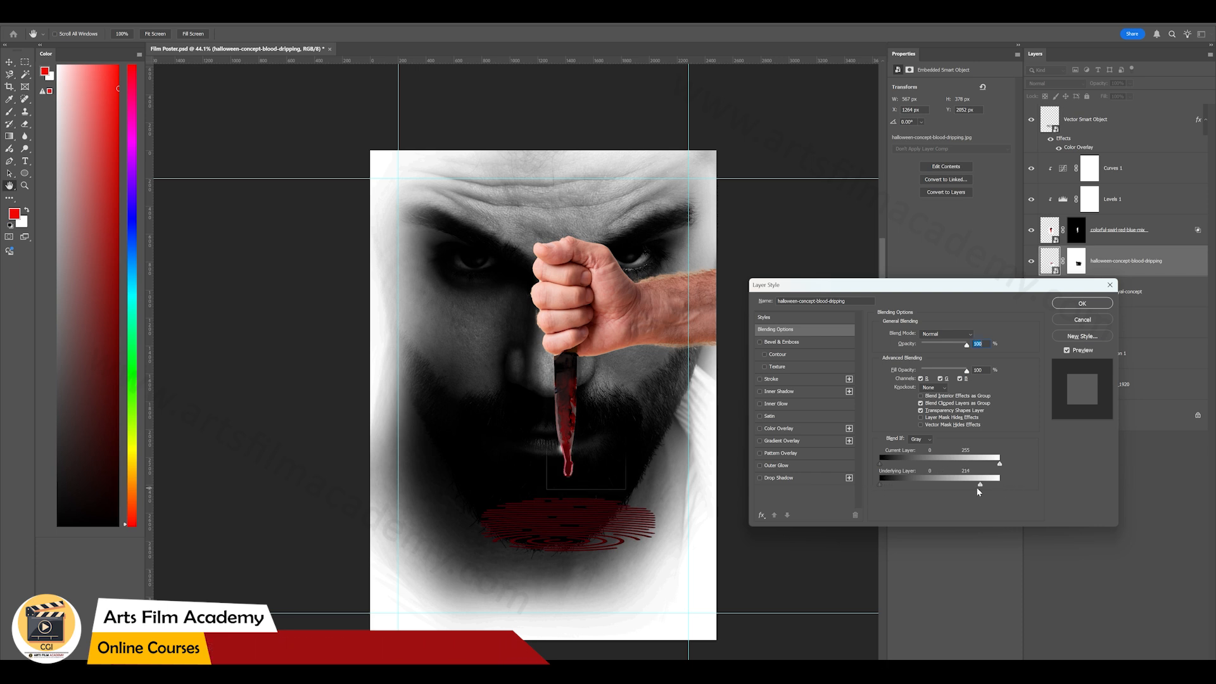
# Step: Lower the blood drip's Current Layer white point in Blend If, split its black slider to 0 / 34, and apply
pyautogui.moveTo(1002, 463); pyautogui.dragTo(969, 472)
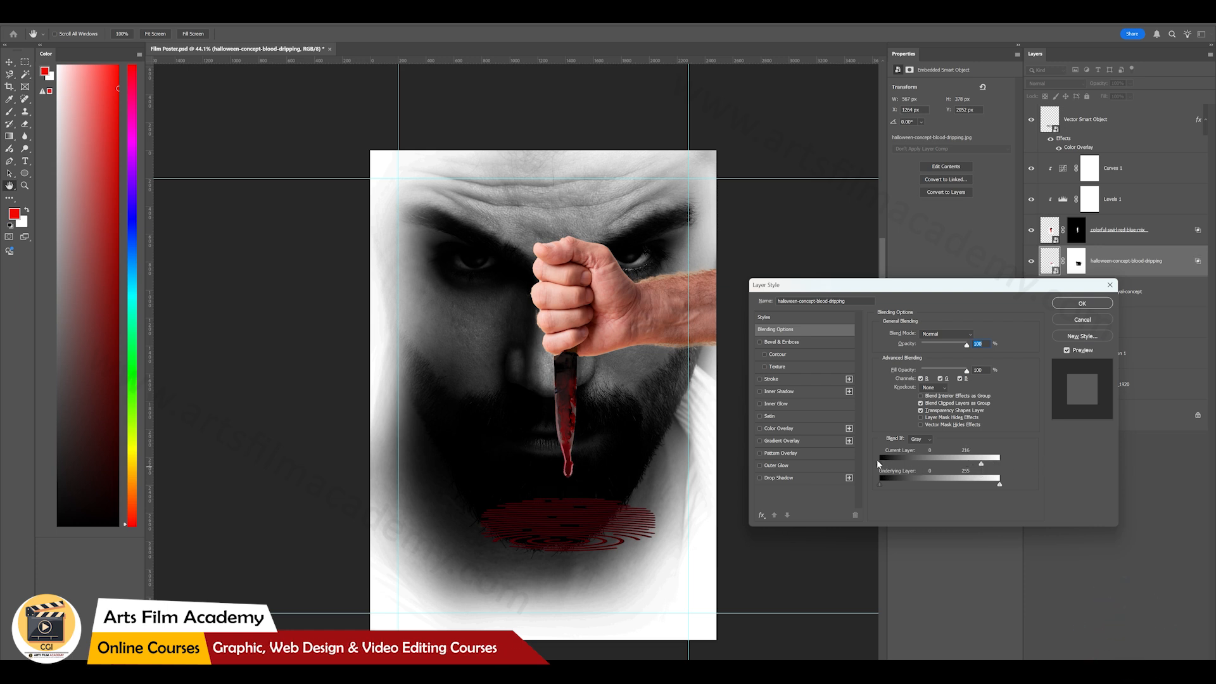
pyautogui.moveTo(880, 463); pyautogui.dragTo(892, 469)
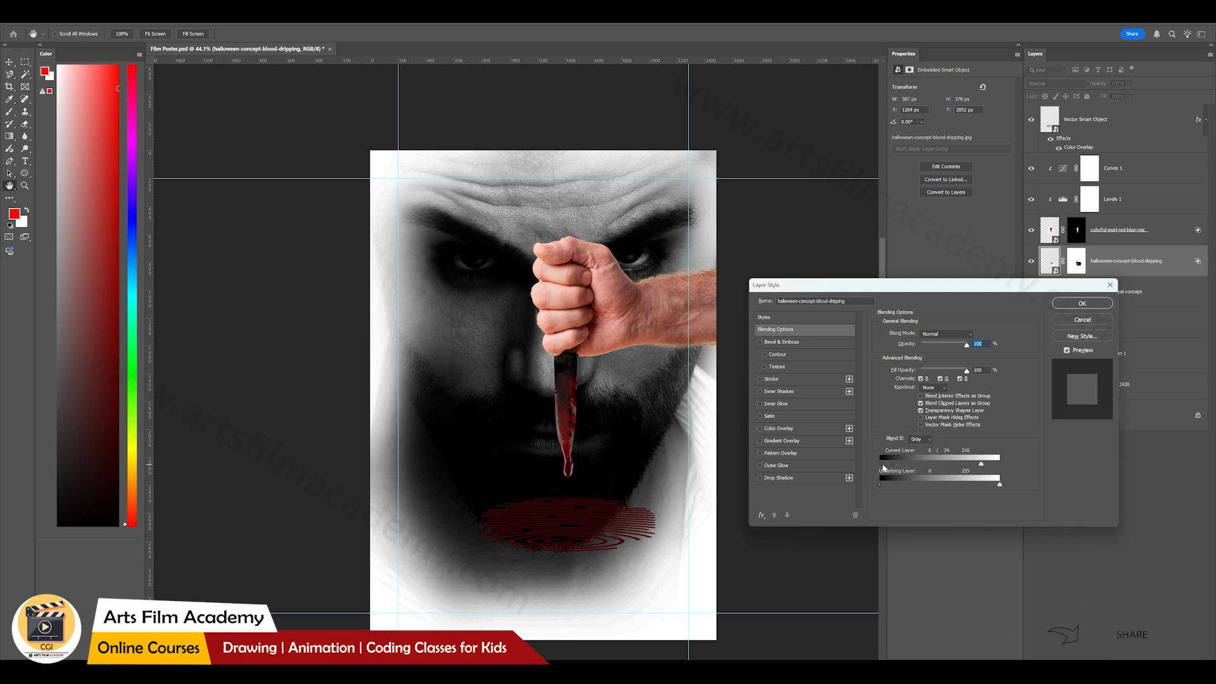
pyautogui.moveTo(891, 462); pyautogui.dragTo(897, 469)
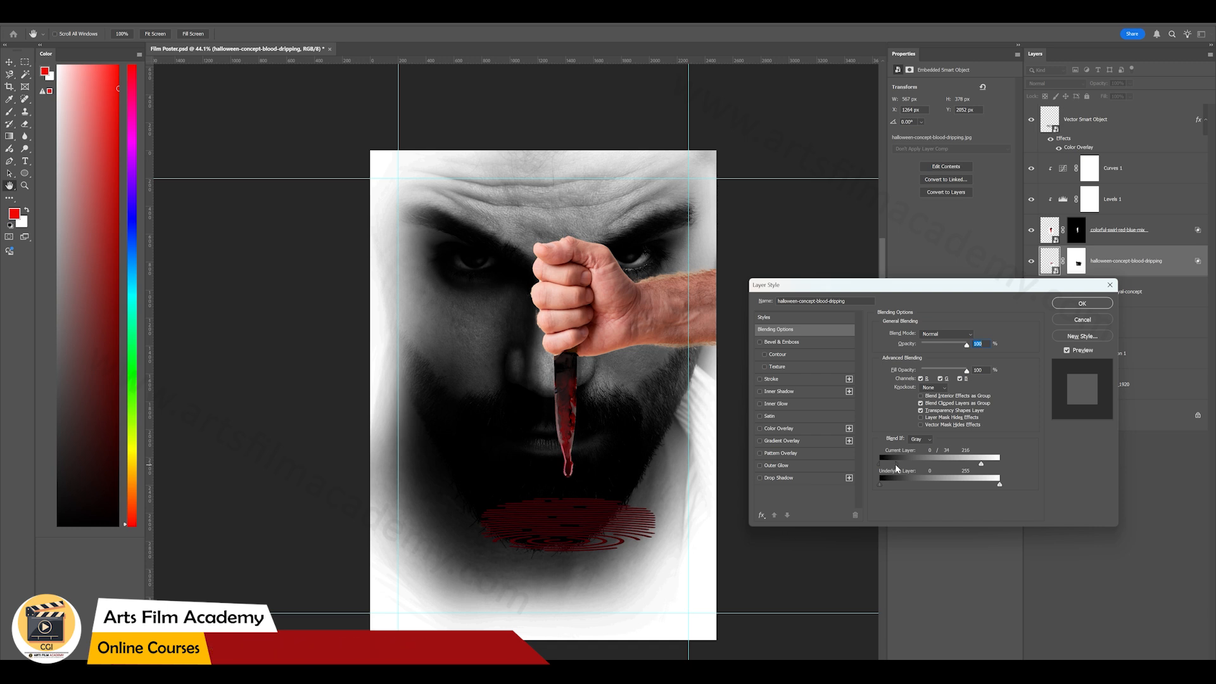
pyautogui.click(1080, 302)
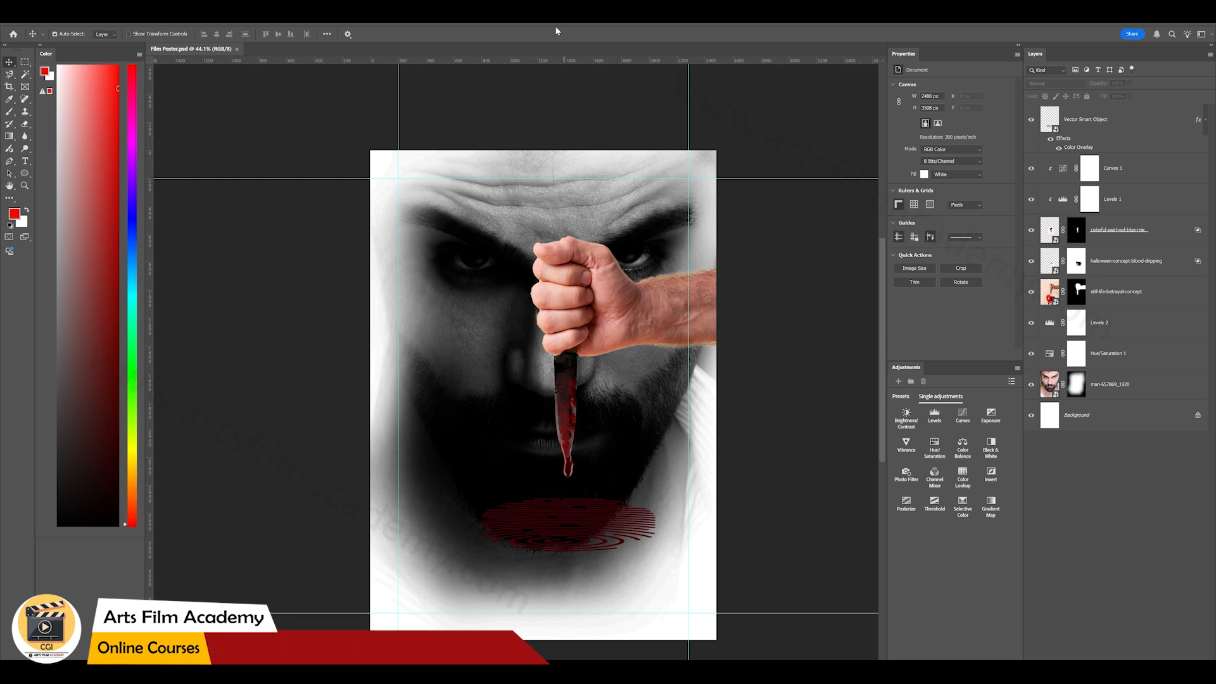
# Step: Feather the layer mask of the hand (still-life-betrayal-concept) slightly to soften its edges, and save the poster
pyautogui.scroll(6, 544, 322)
pyautogui.scroll(2, 543, 322)
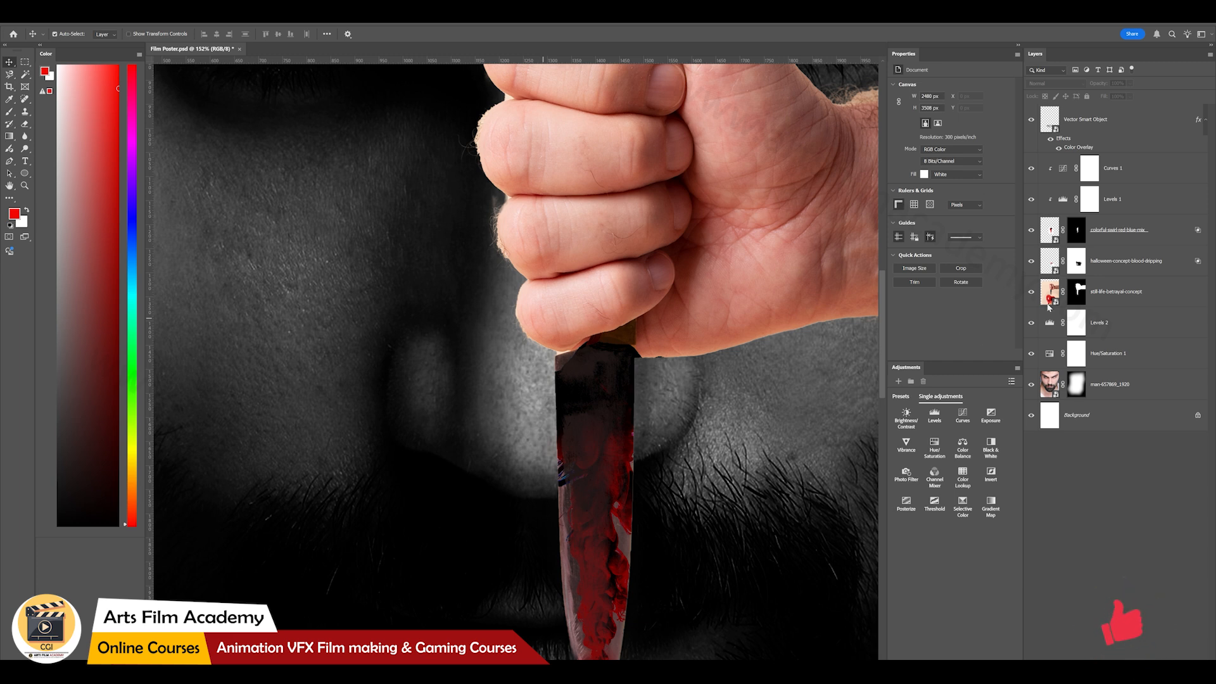
pyautogui.click(1077, 291)
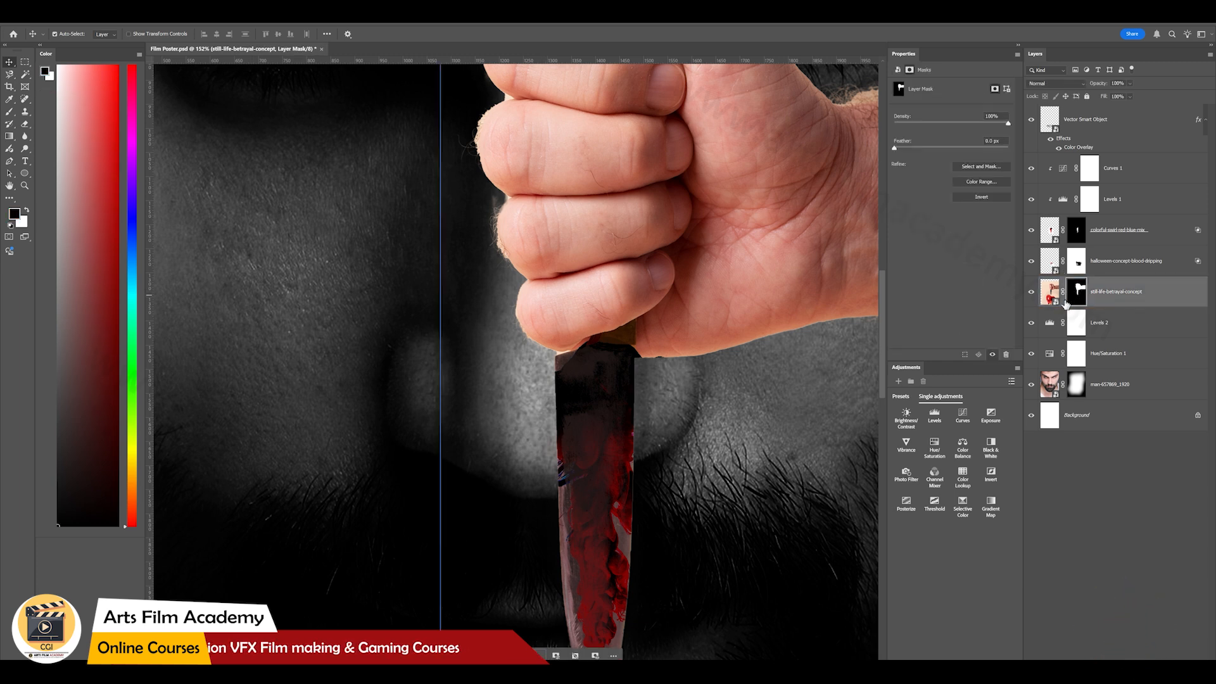
pyautogui.moveTo(896, 152); pyautogui.dragTo(913, 149)
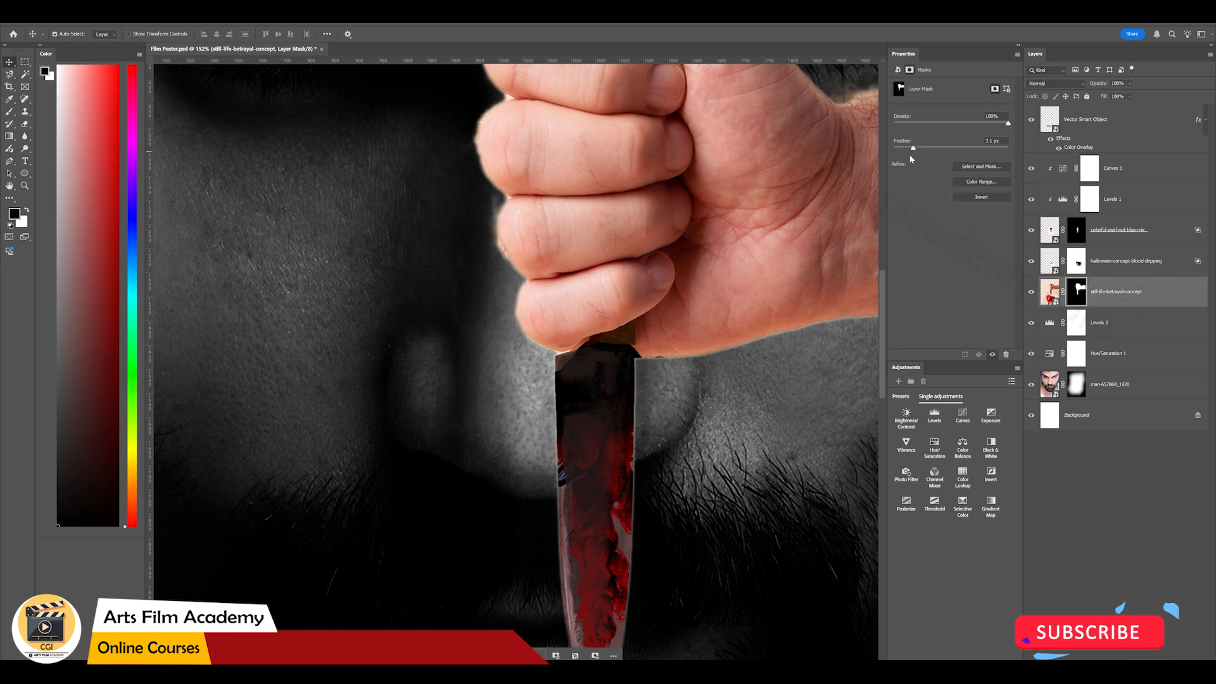
pyautogui.scroll(-4, 672, 290)
pyautogui.scroll(-2, 673, 290)
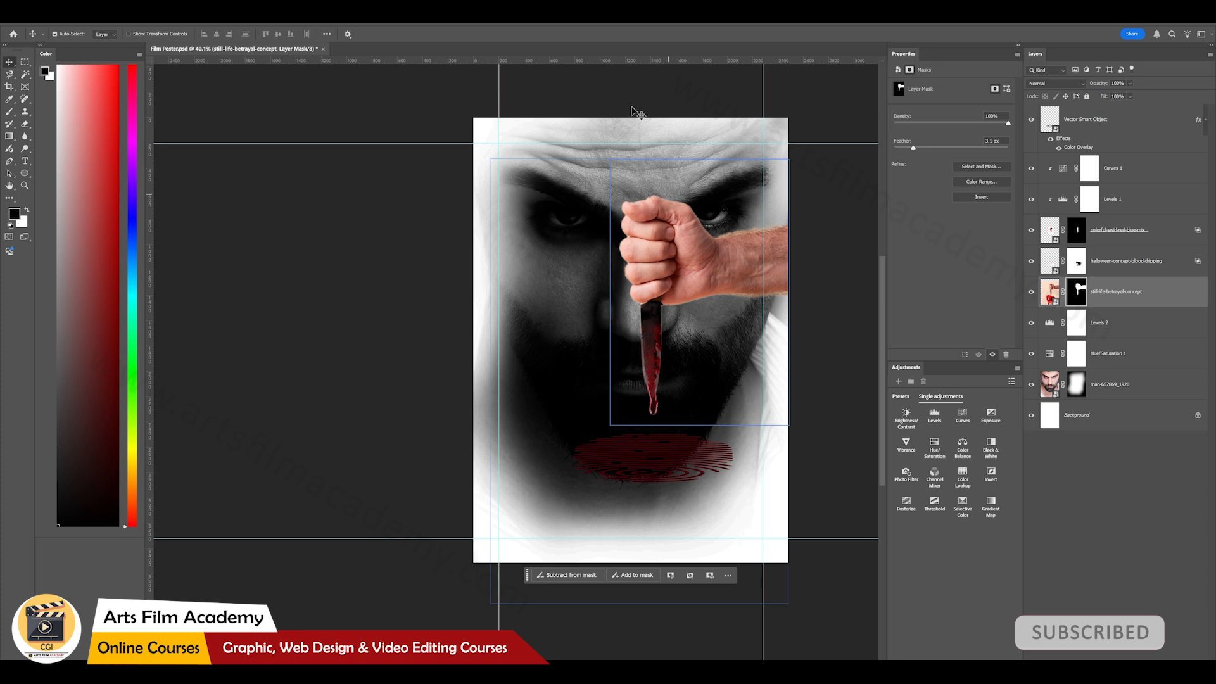
pyautogui.click(828, 213)
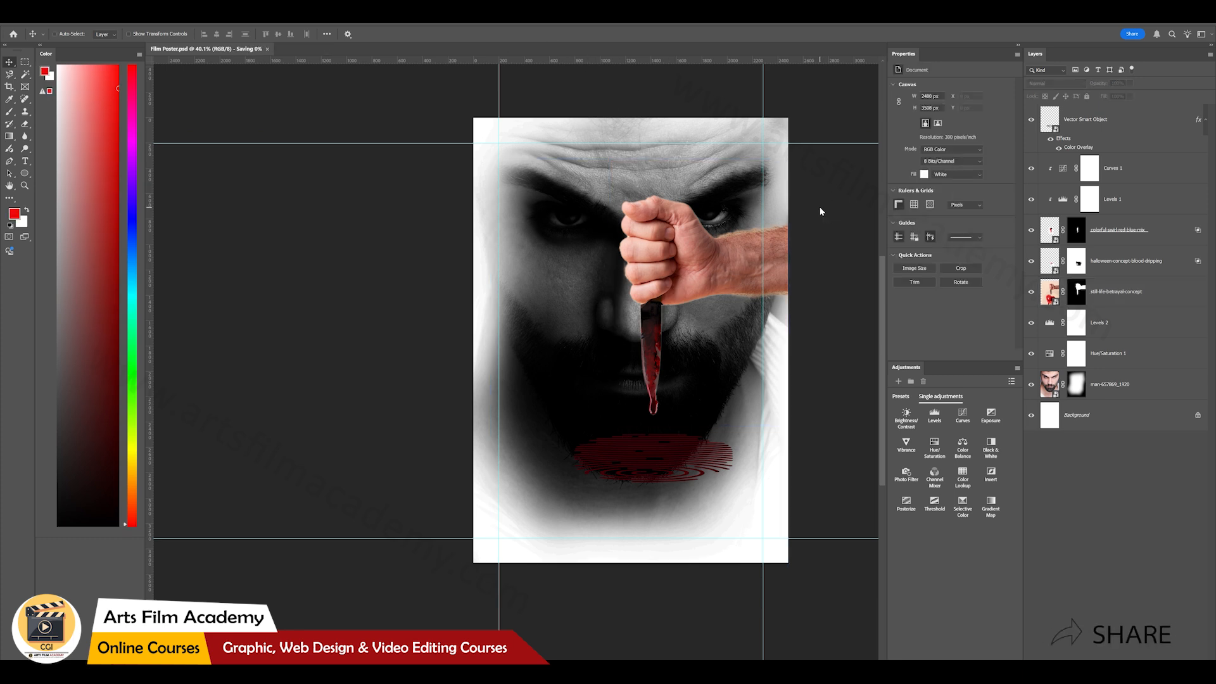
pyautogui.scroll(1, 821, 230)
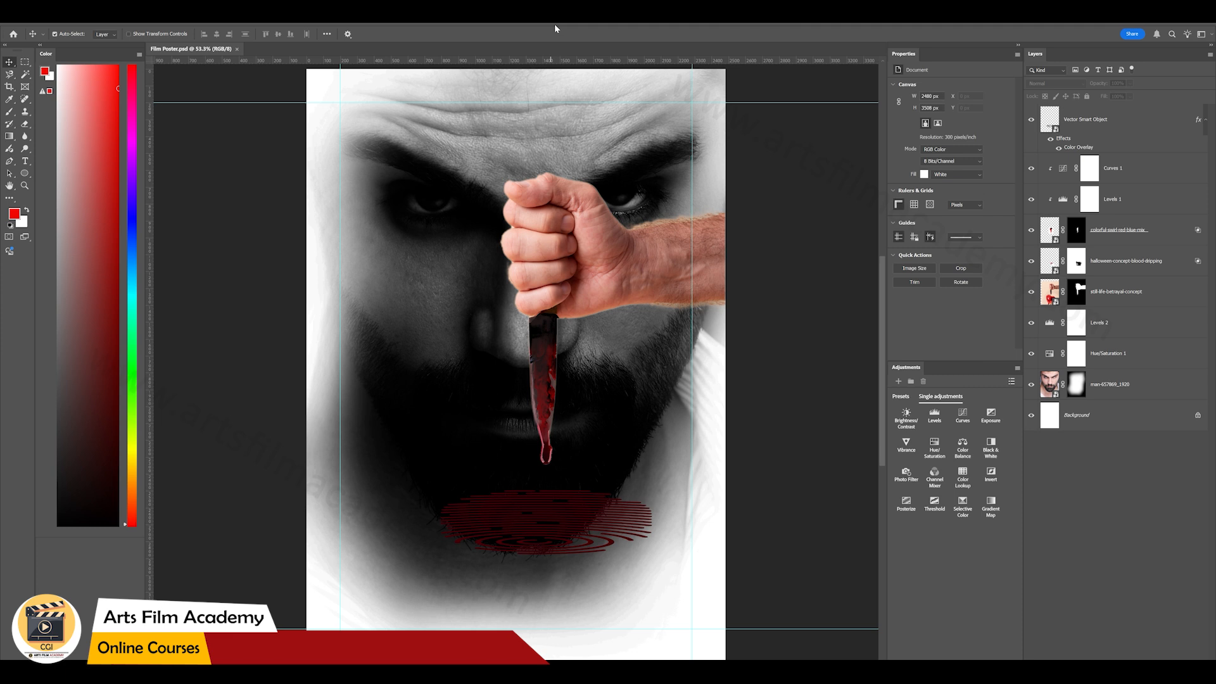
pyautogui.click(588, 530)
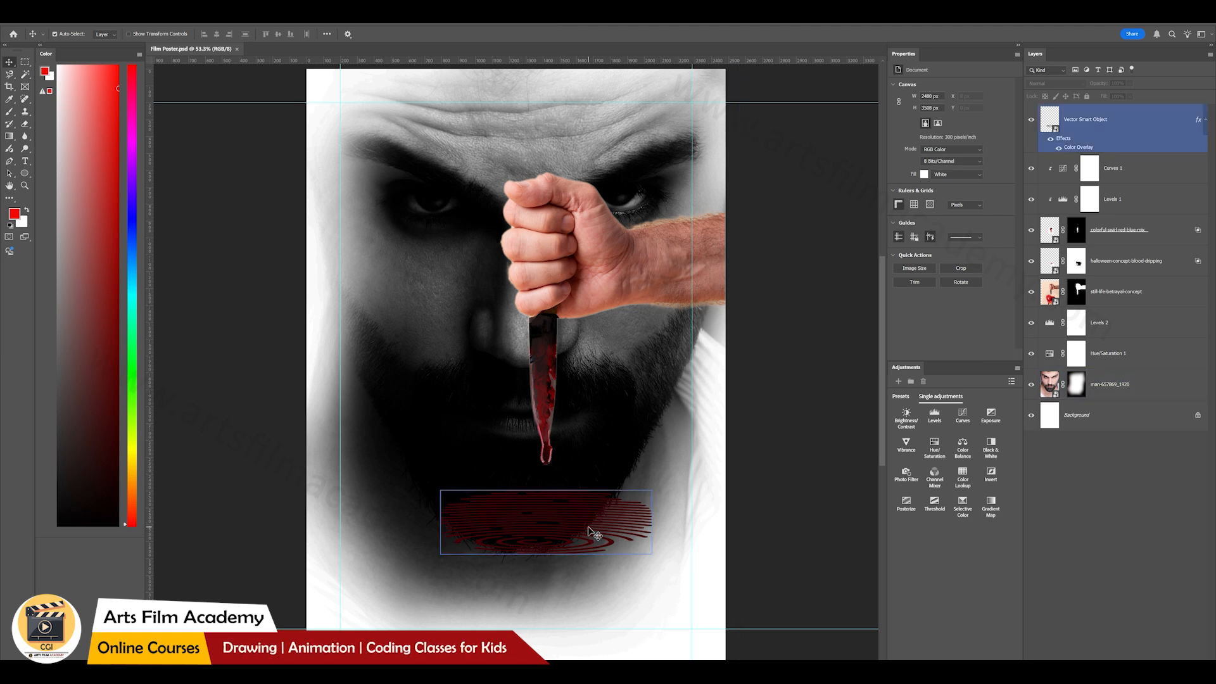
pyautogui.click(1031, 120)
pyautogui.click(1031, 119)
pyautogui.doubleClick(1085, 119)
pyautogui.write('fin')
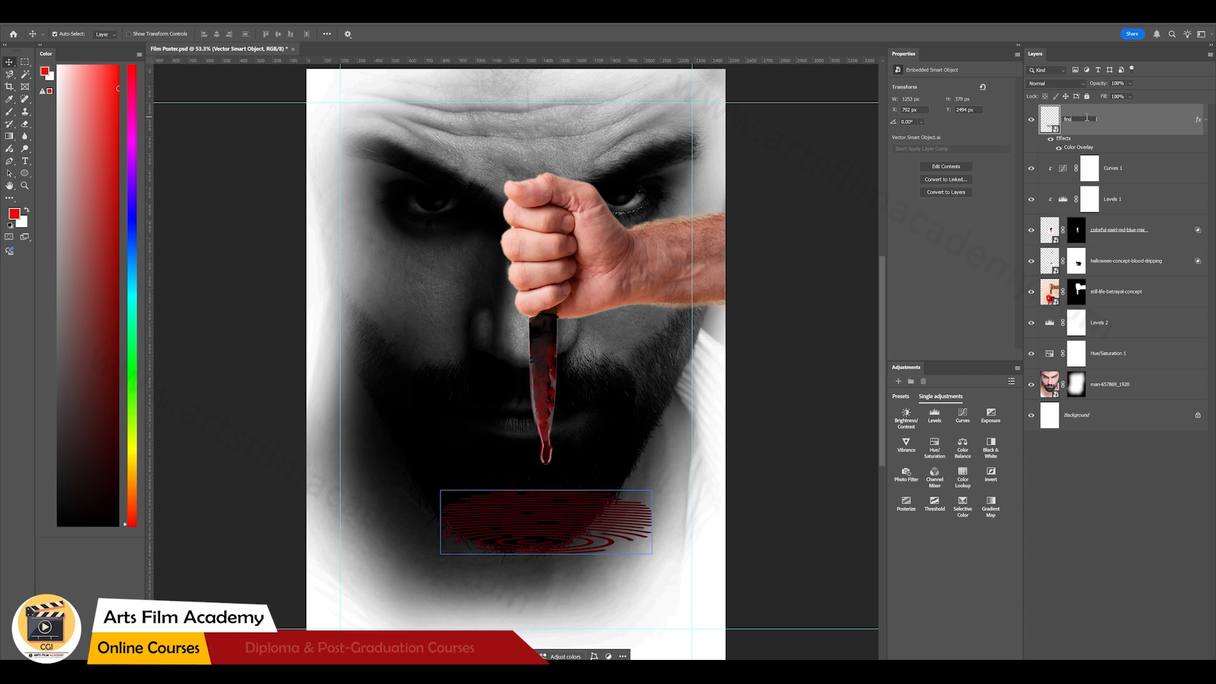
pyautogui.write('g')
pyautogui.press('Return')
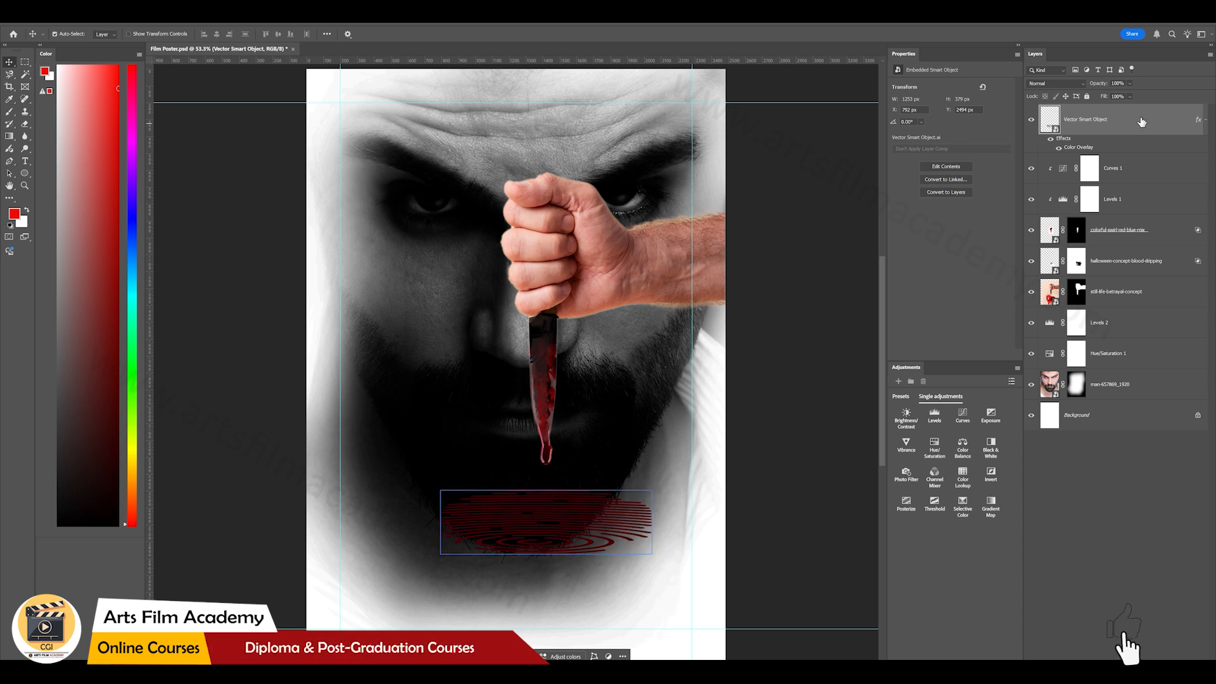
pyautogui.click(790, 447)
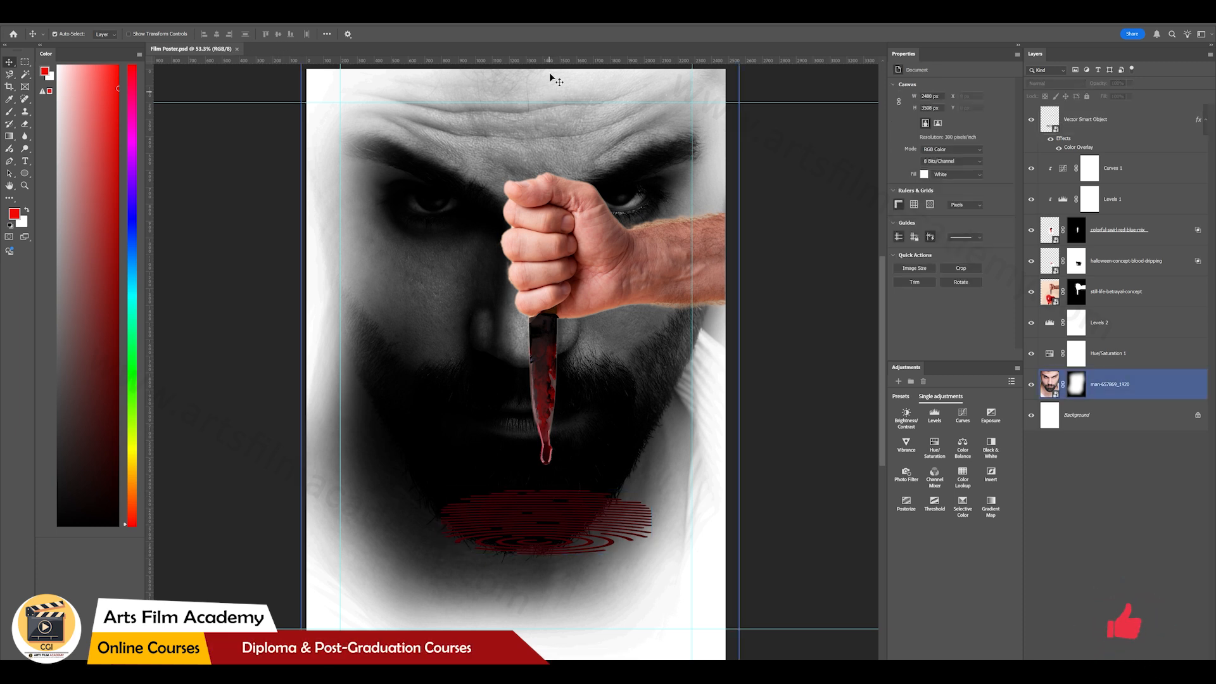
# Step: Place the full-shot-scary-character-posing image from File Explorer into the poster as the topmost layer, across the full poster width
pyautogui.hotkey('alt', 'Tab')
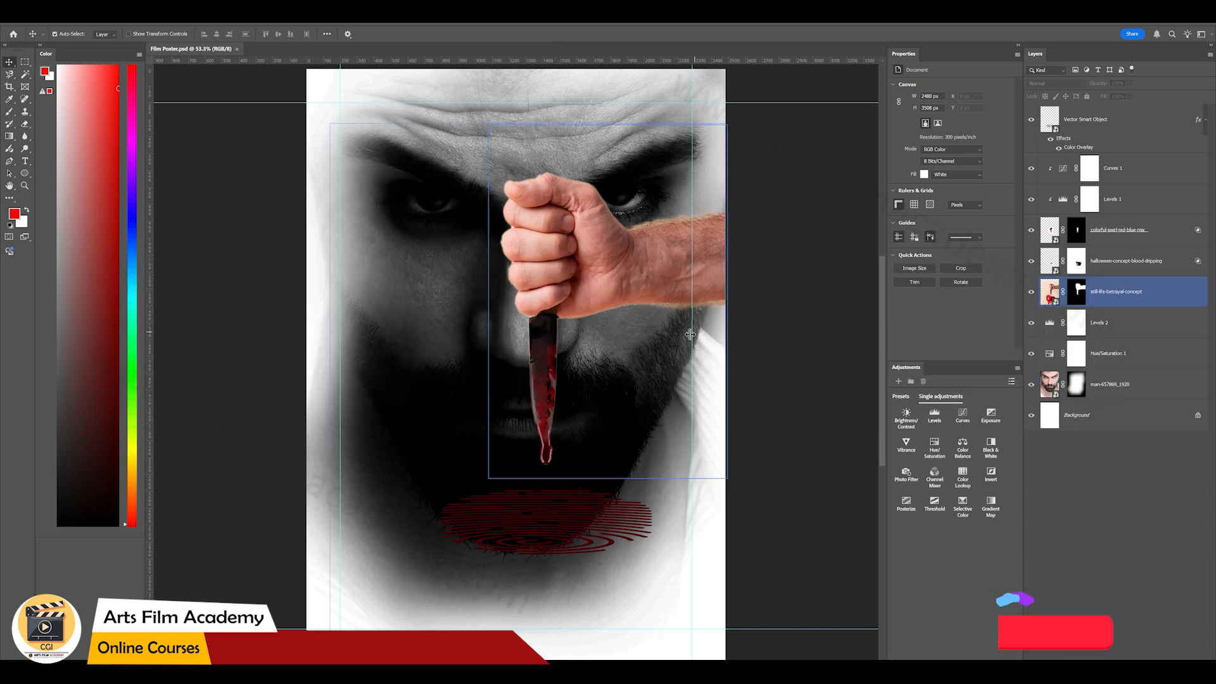
pyautogui.hotkey('alt', 'Tab')
pyautogui.hotkey('alt', 'Tab')
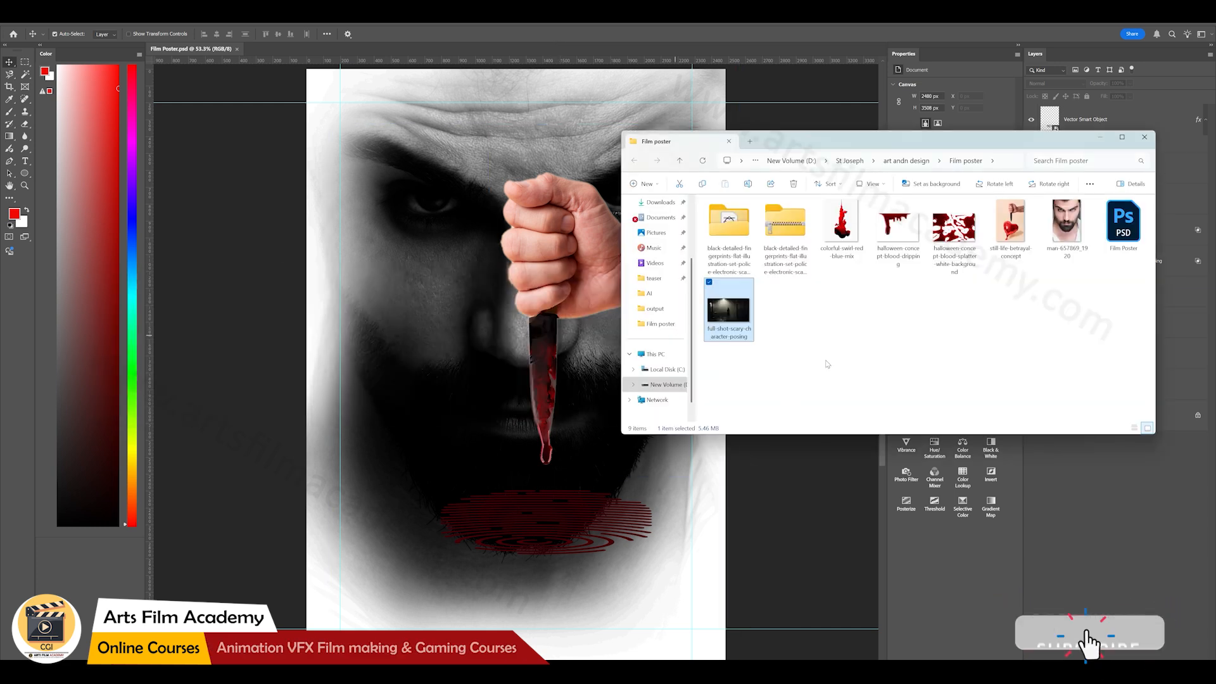
pyautogui.moveTo(720, 326); pyautogui.dragTo(408, 458)
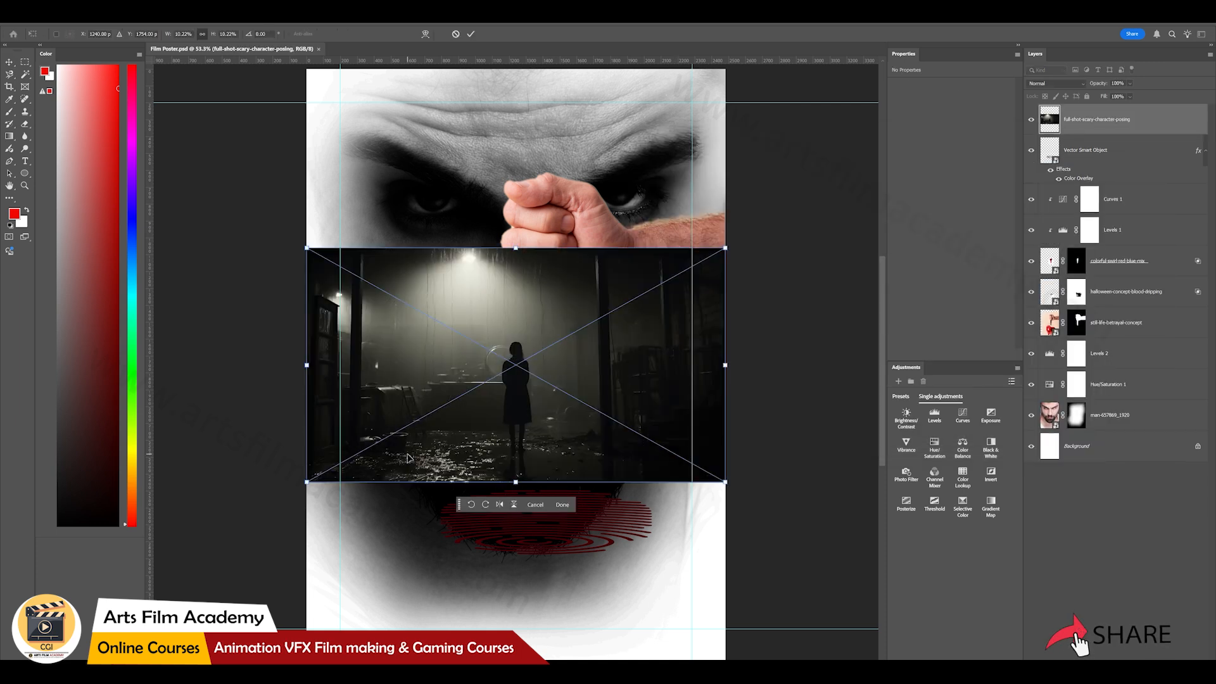
pyautogui.press('Return')
# Step: Select the standing woman's head, coat and legs in the placed dark scene with the Object Selection tool
pyautogui.scroll(6, 516, 407)
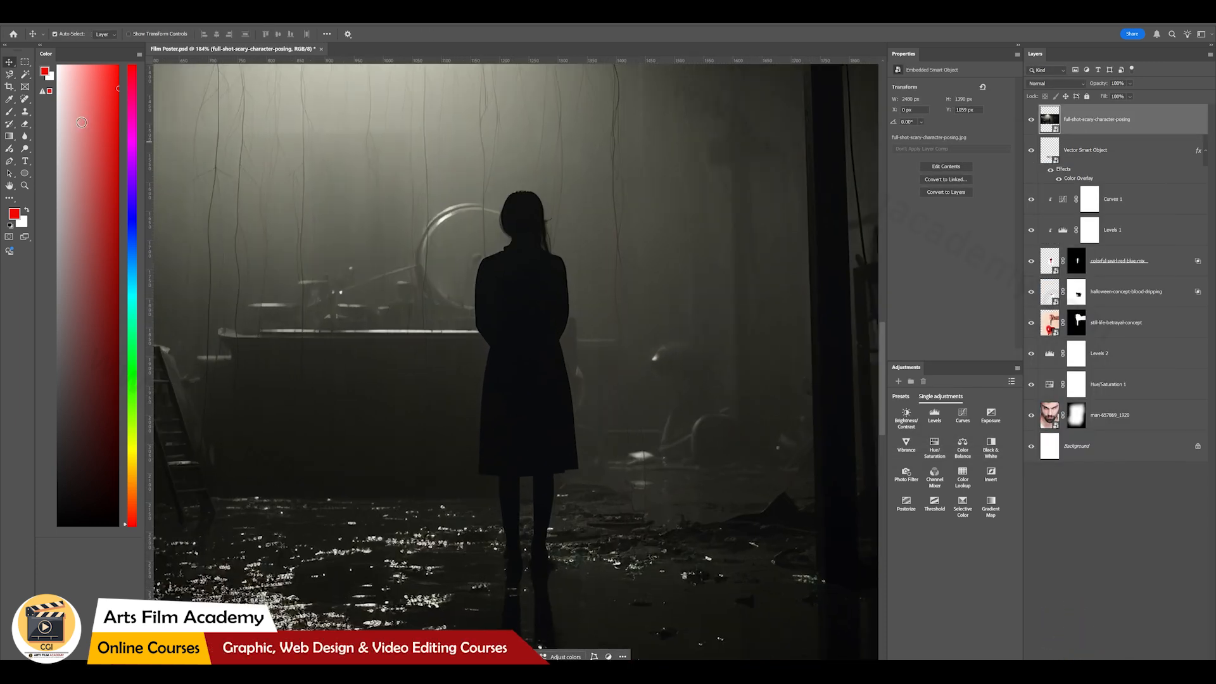
pyautogui.click(25, 74)
pyautogui.click(535, 384)
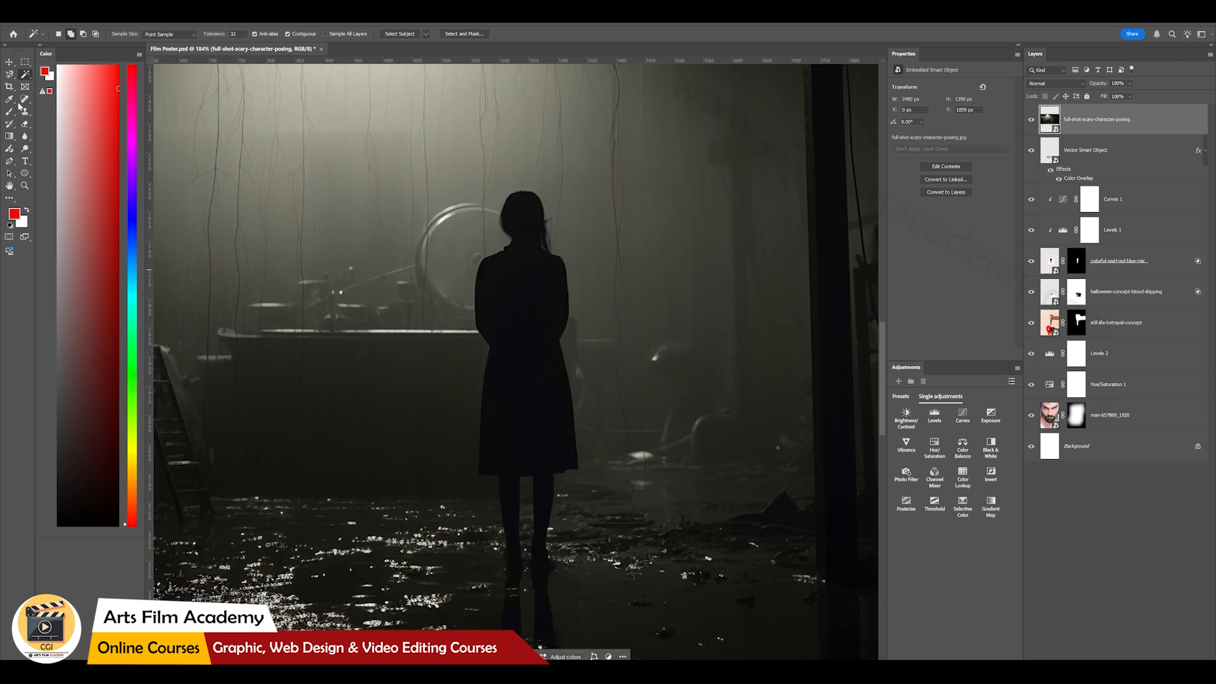
pyautogui.hotkey('shift', 'w')
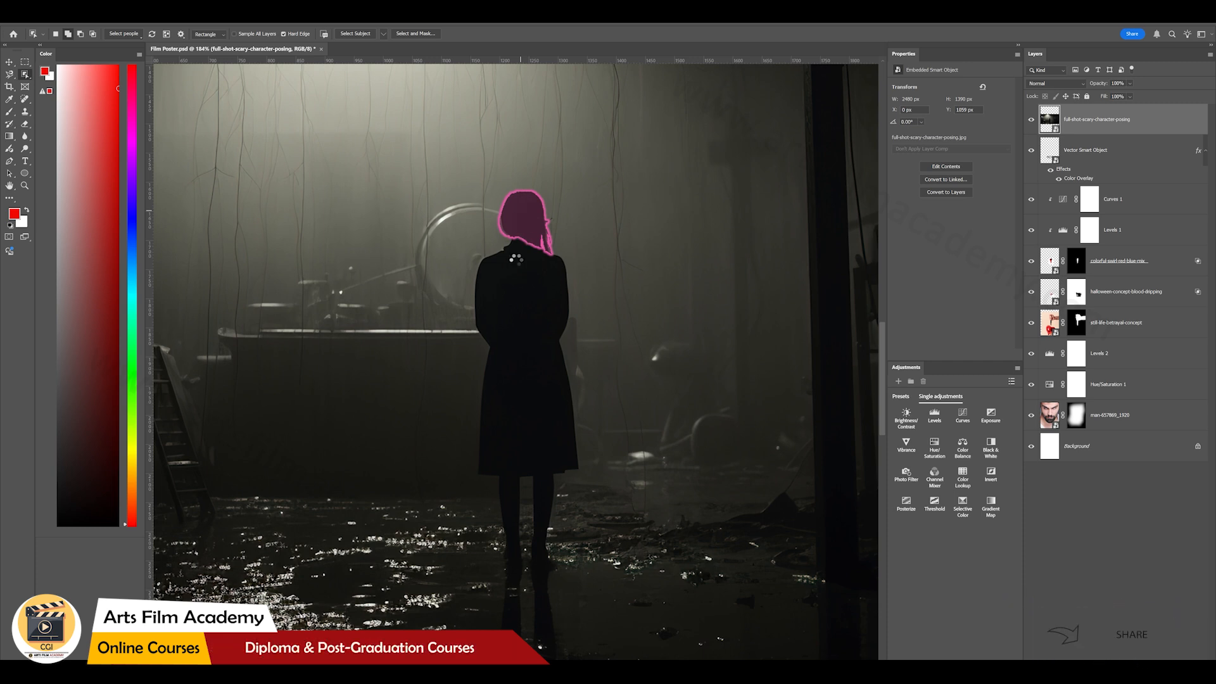
pyautogui.click(516, 257)
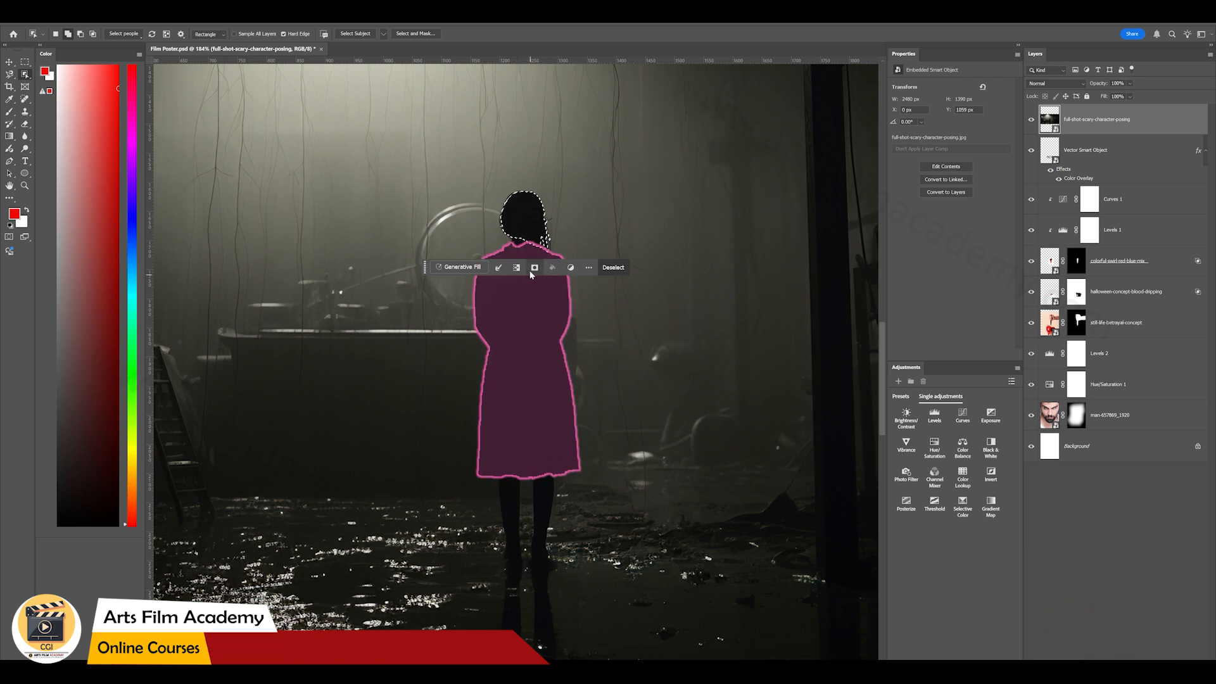
pyautogui.moveTo(425, 268); pyautogui.dragTo(743, 233)
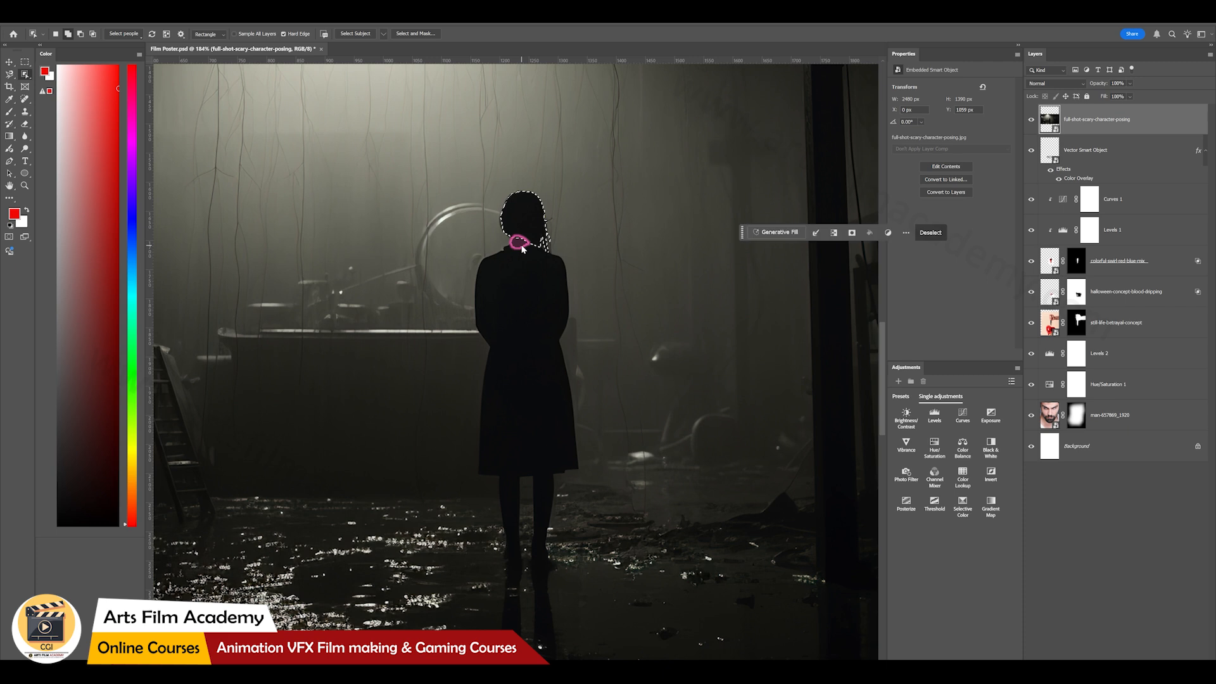
pyautogui.click(529, 296)
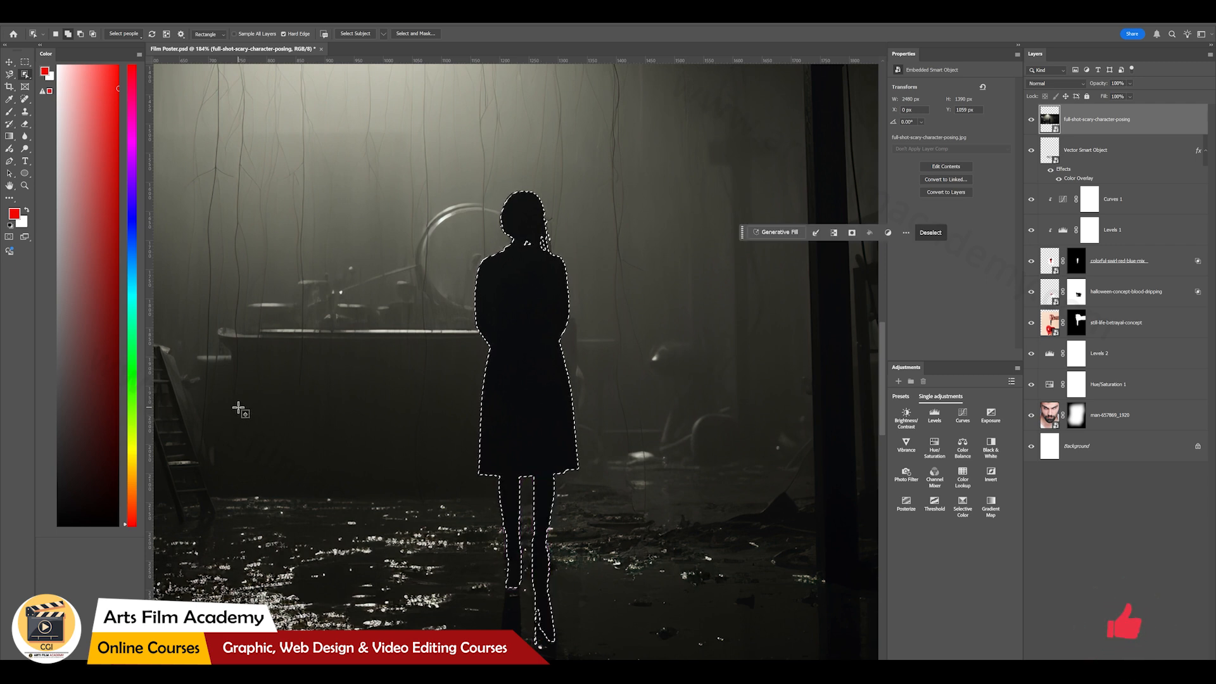
# Step: Refine the woman's selection with the Quick Selection tool, subtracting the dark reflection below her feet and cleaning up the neck area
pyautogui.rightClick(26, 75)
pyautogui.click(63, 83)
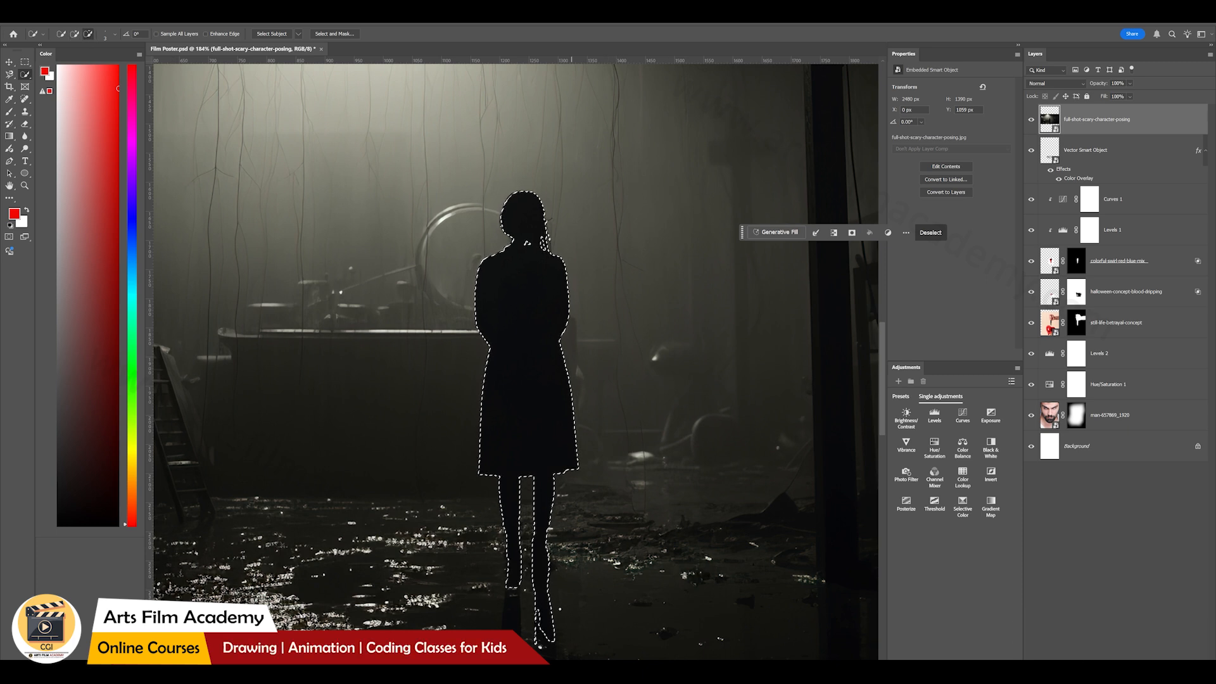
pyautogui.scroll(3, 557, 612)
pyautogui.scroll(2, 559, 609)
pyautogui.scroll(2, 502, 591)
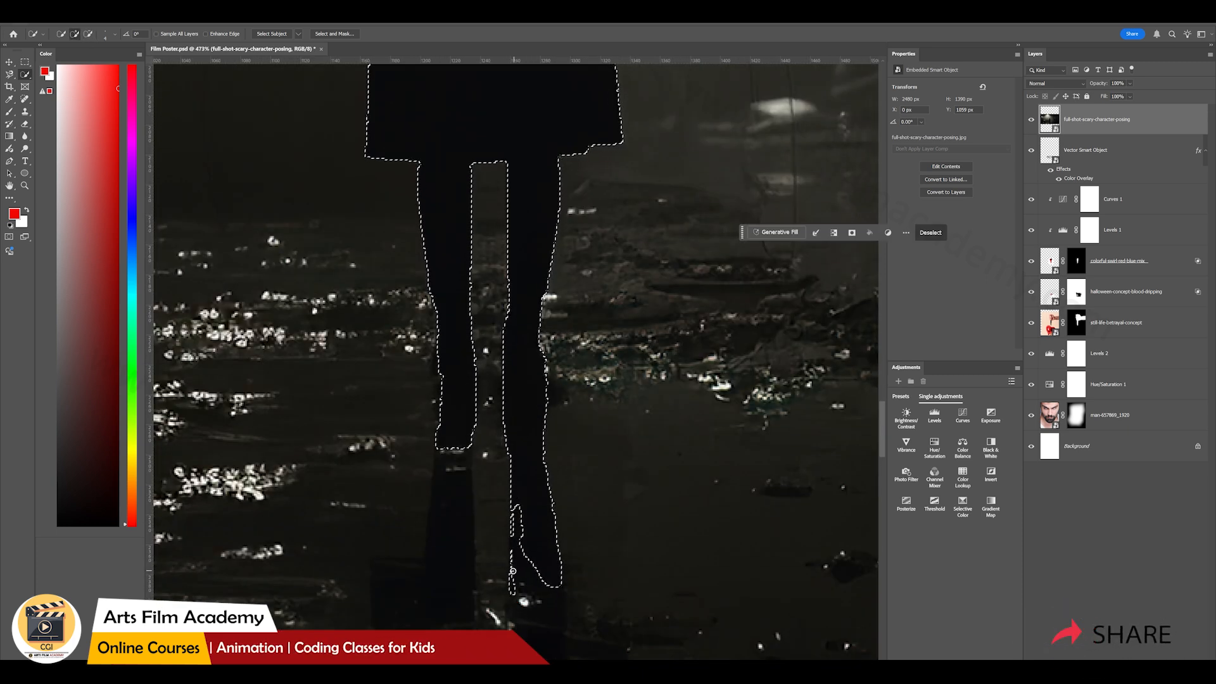
pyautogui.press(']')
pyautogui.press(']')
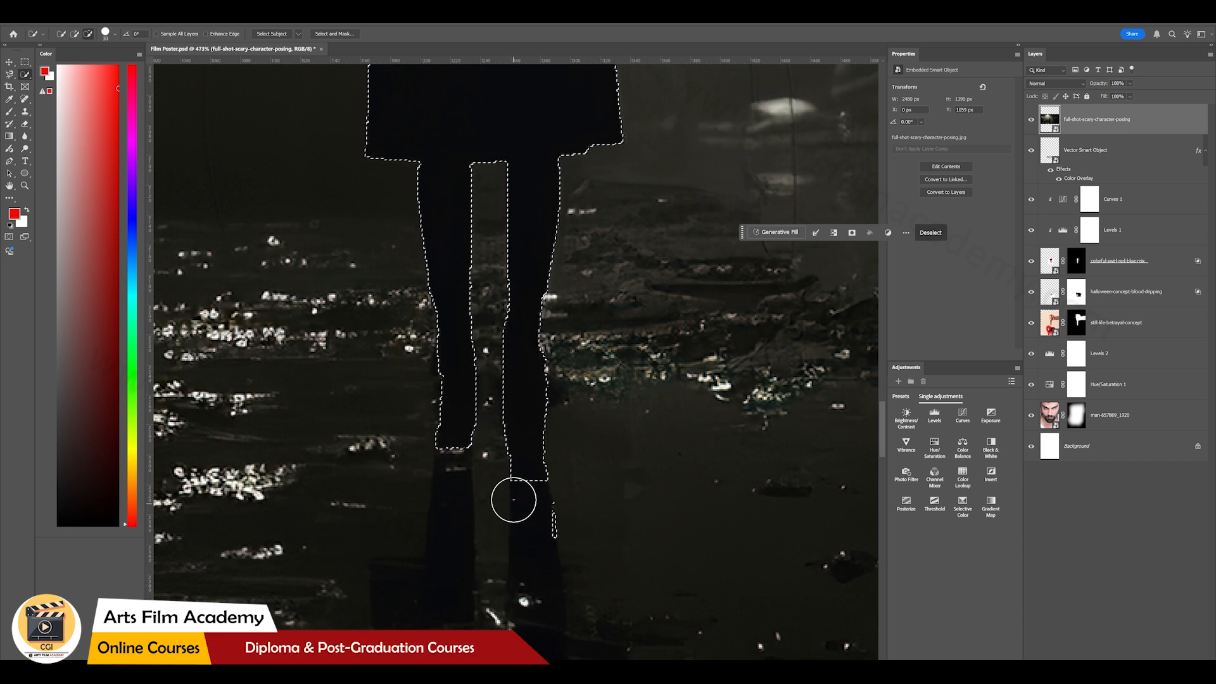
pyautogui.moveTo(542, 482); pyautogui.dragTo(557, 558)
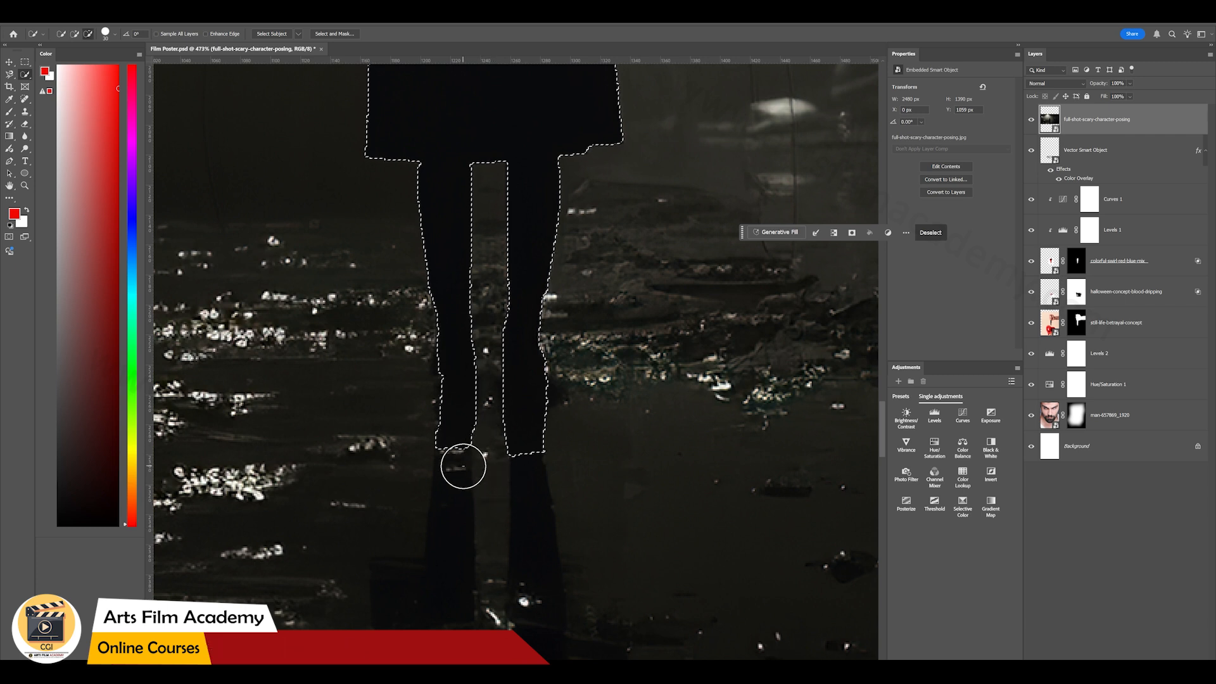
pyautogui.scroll(-8, 463, 467)
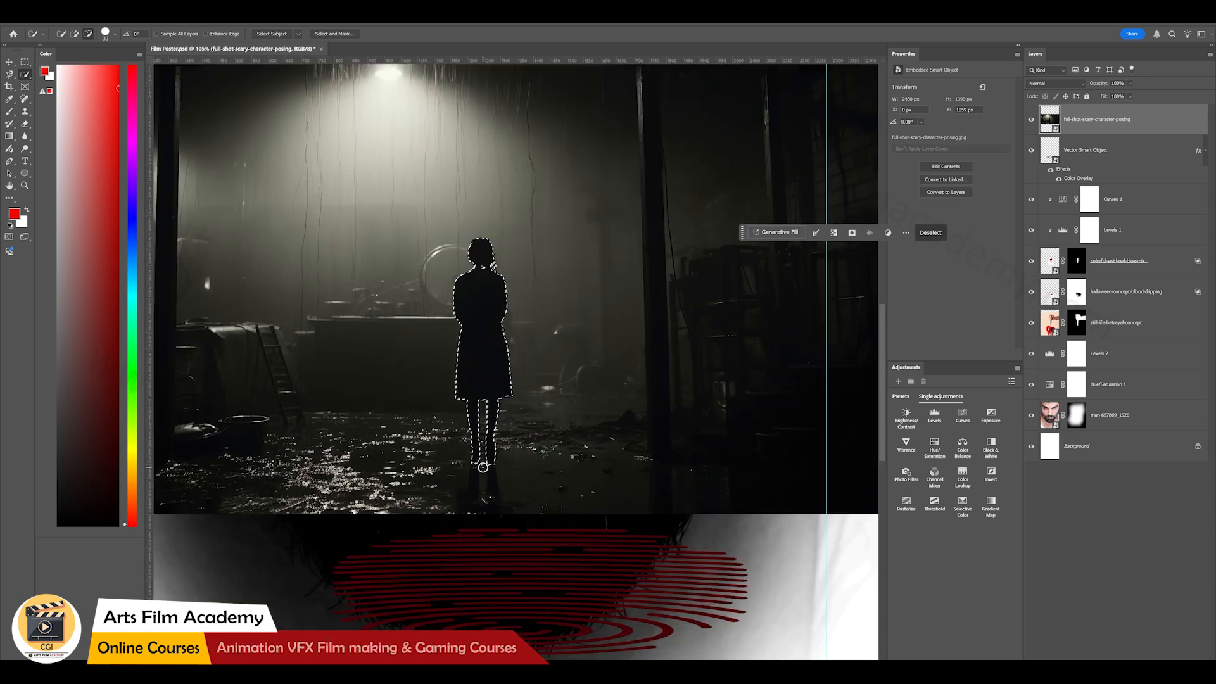
pyautogui.scroll(8, 491, 298)
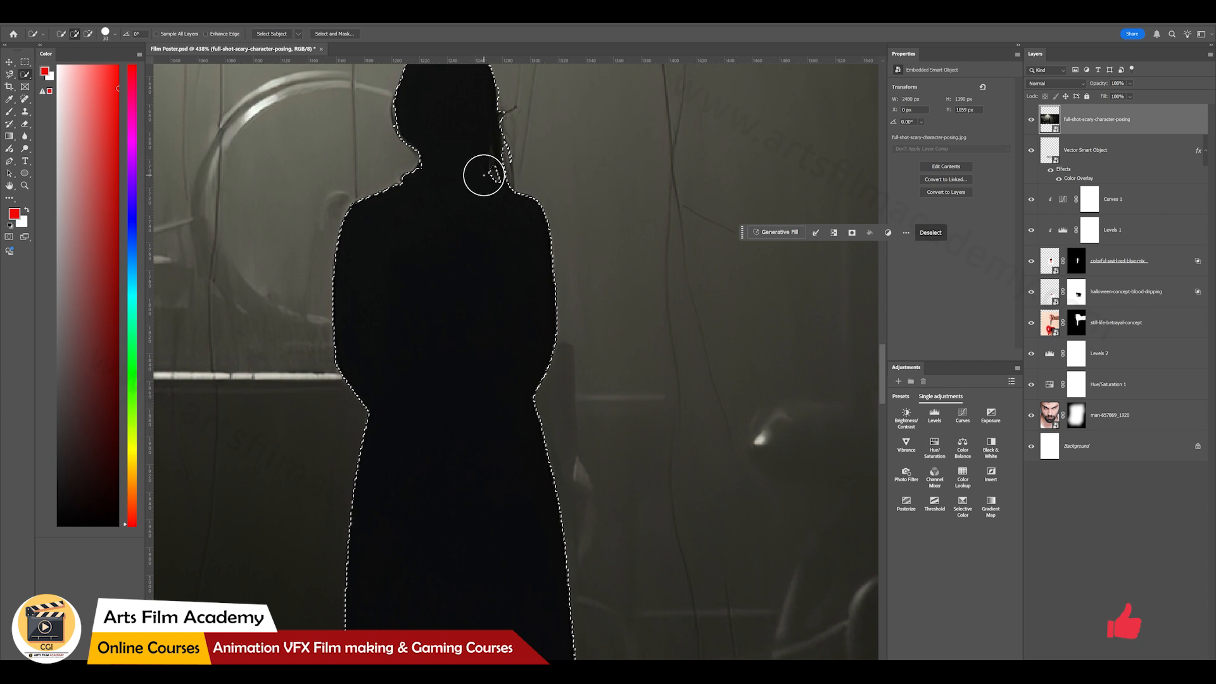
pyautogui.scroll(-5, 481, 184)
pyautogui.scroll(-4, 492, 293)
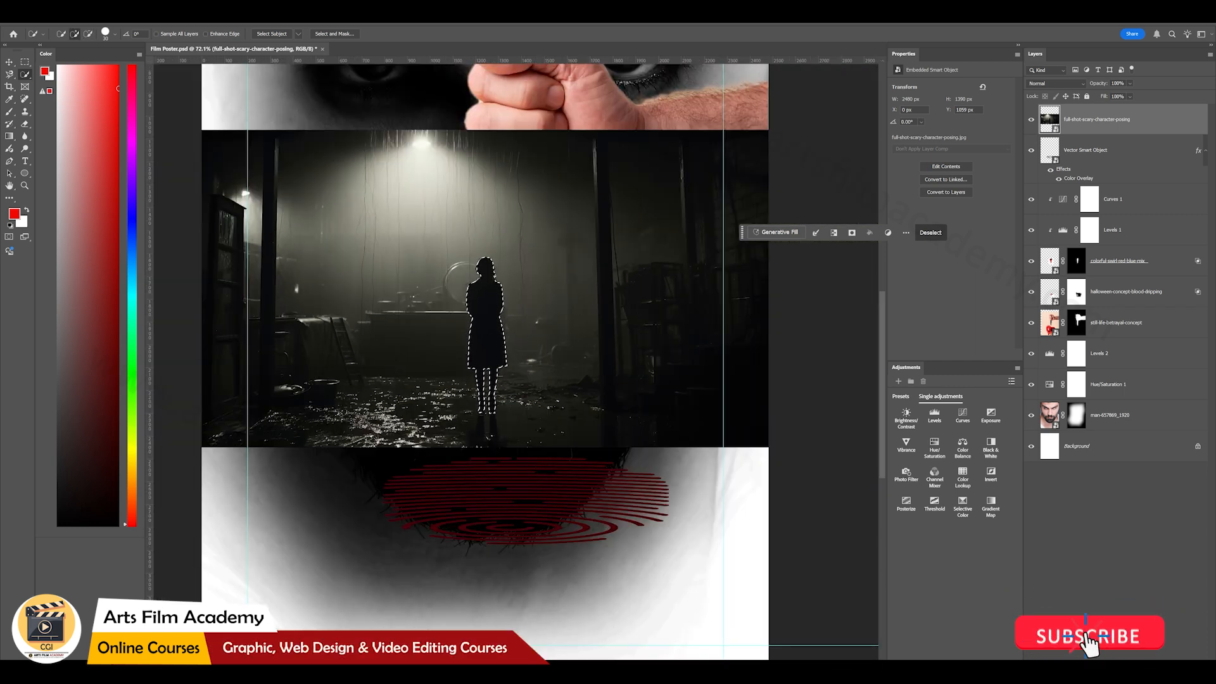
# Step: Mask the dark scene to the selected woman and move her silhouette down onto the red fingerprint beneath the knife
pyautogui.click(1104, 675)
pyautogui.press('v')
pyautogui.moveTo(483, 331)
pyautogui.mouseDown()
pyautogui.moveTo(516, 389)
pyautogui.moveTo(517, 434)
pyautogui.moveTo(516, 419)
pyautogui.mouseUp()
# Step: Scale the woman's silhouette to about 71% and stand her on the fingerprint just below the blood drip
pyautogui.hotkey('ctrl', 't')
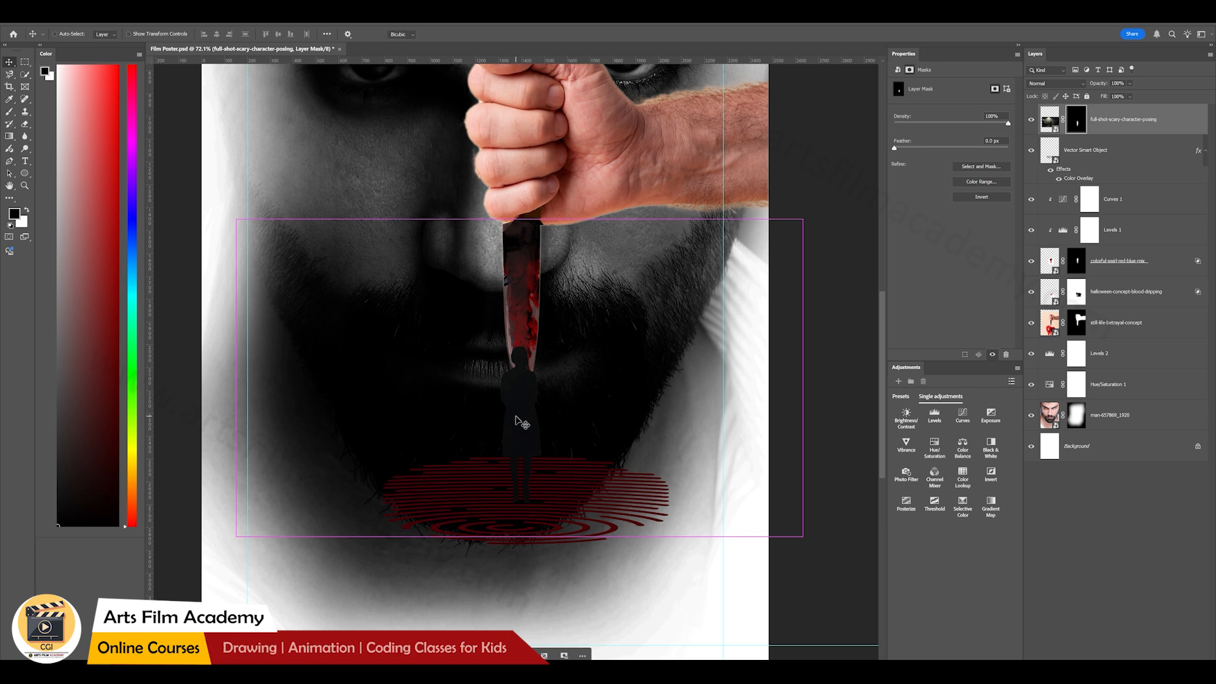
pyautogui.moveTo(803, 219); pyautogui.dragTo(736, 290)
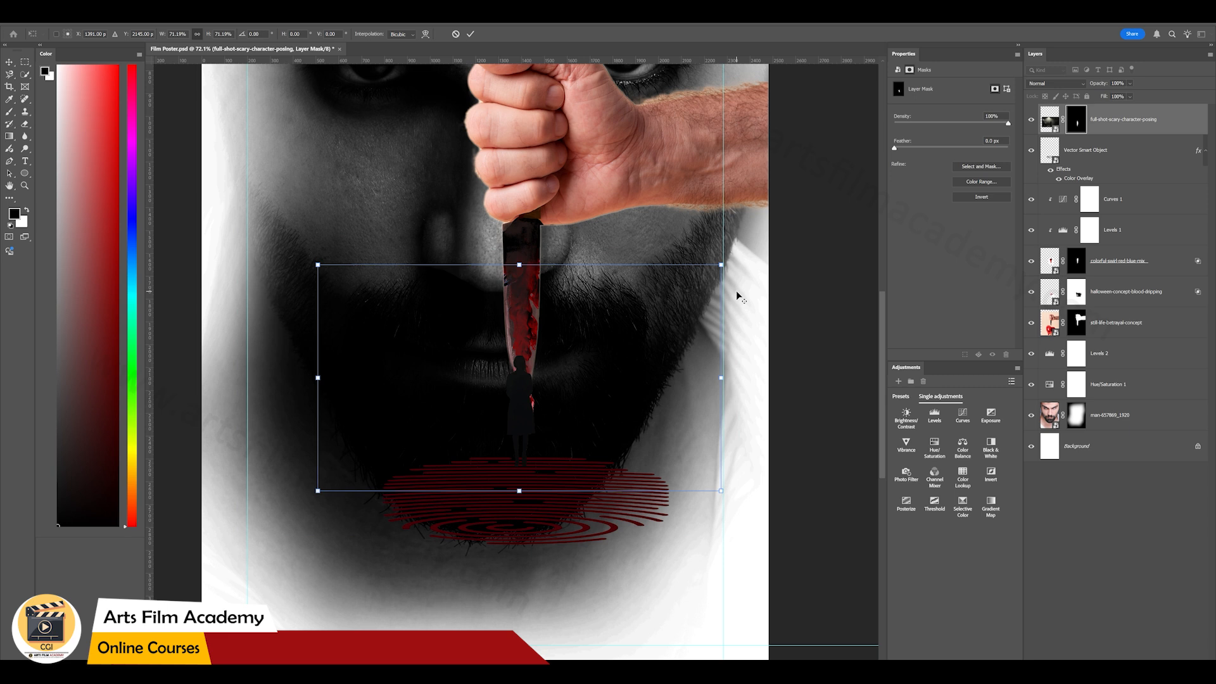
pyautogui.moveTo(522, 428); pyautogui.dragTo(523, 464)
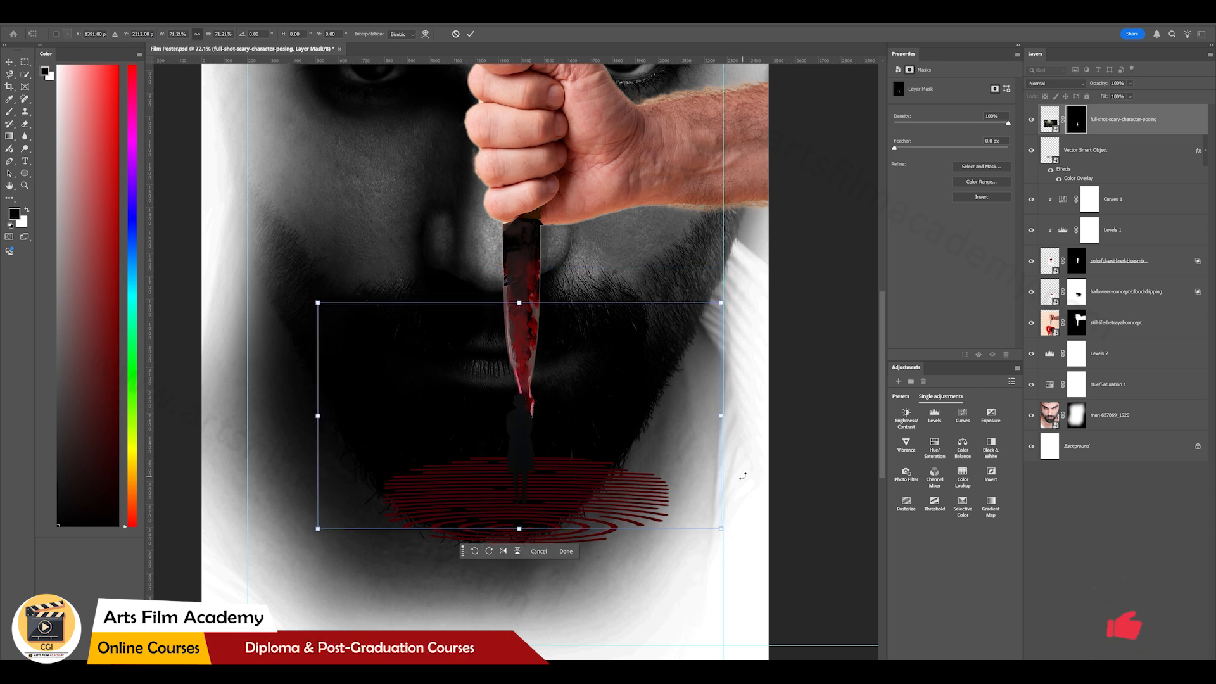
pyautogui.press('Return')
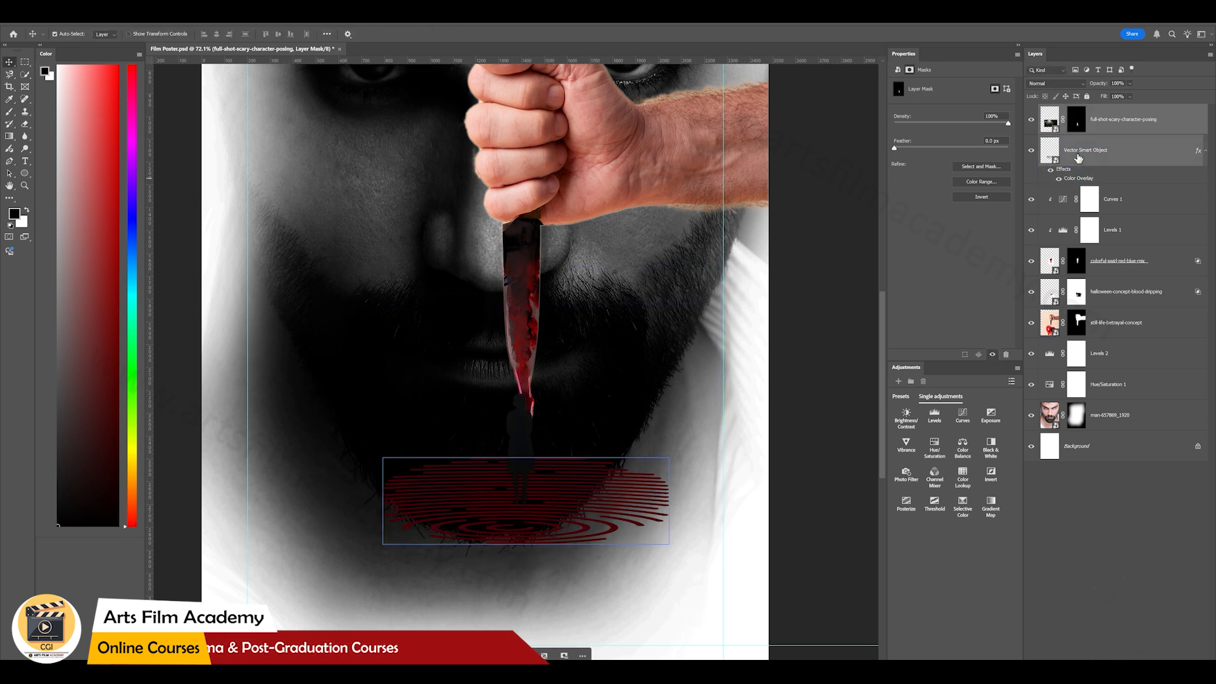
# Step: Move the woman and the fingerprint together down toward the poster's lower edge, clear of the blood drip, and save the poster
pyautogui.click(492, 486)
pyautogui.moveTo(493, 486); pyautogui.dragTo(527, 599)
pyautogui.click(799, 546)
pyautogui.hotkey('ctrl', 's')
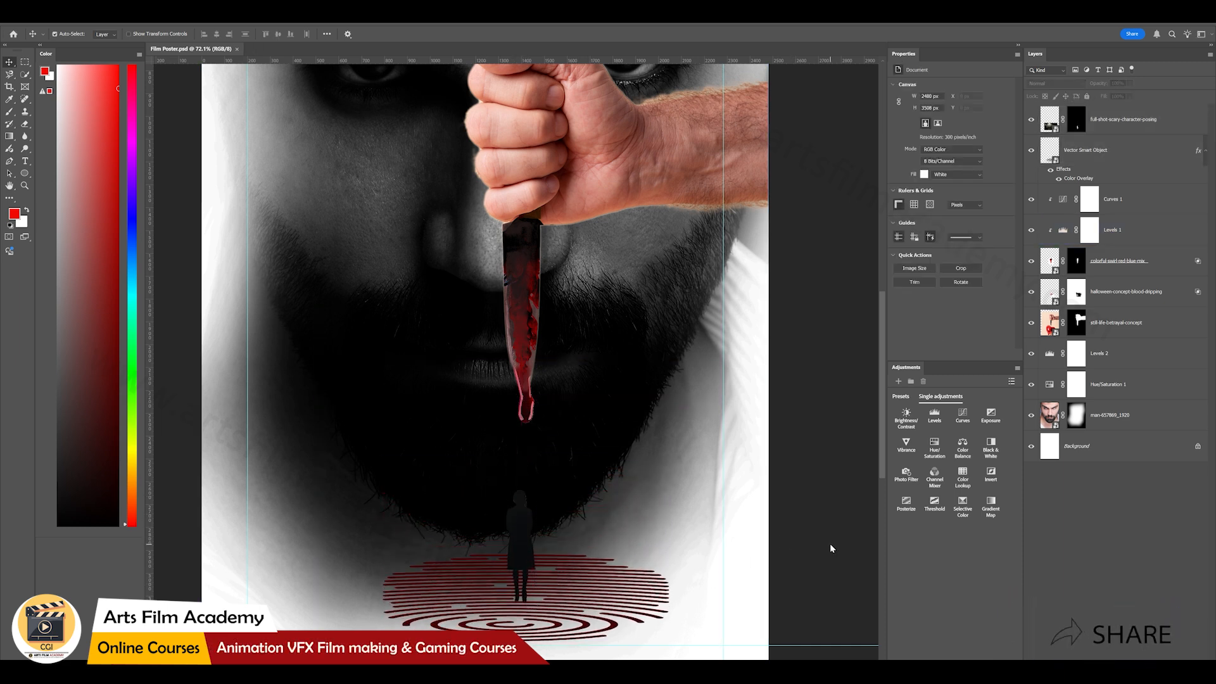
# Step: Add a Levels adjustment clipped to the woman's layer (full-shot-scary-character-posing) and set its midtone to 0.72
pyautogui.click(478, 507)
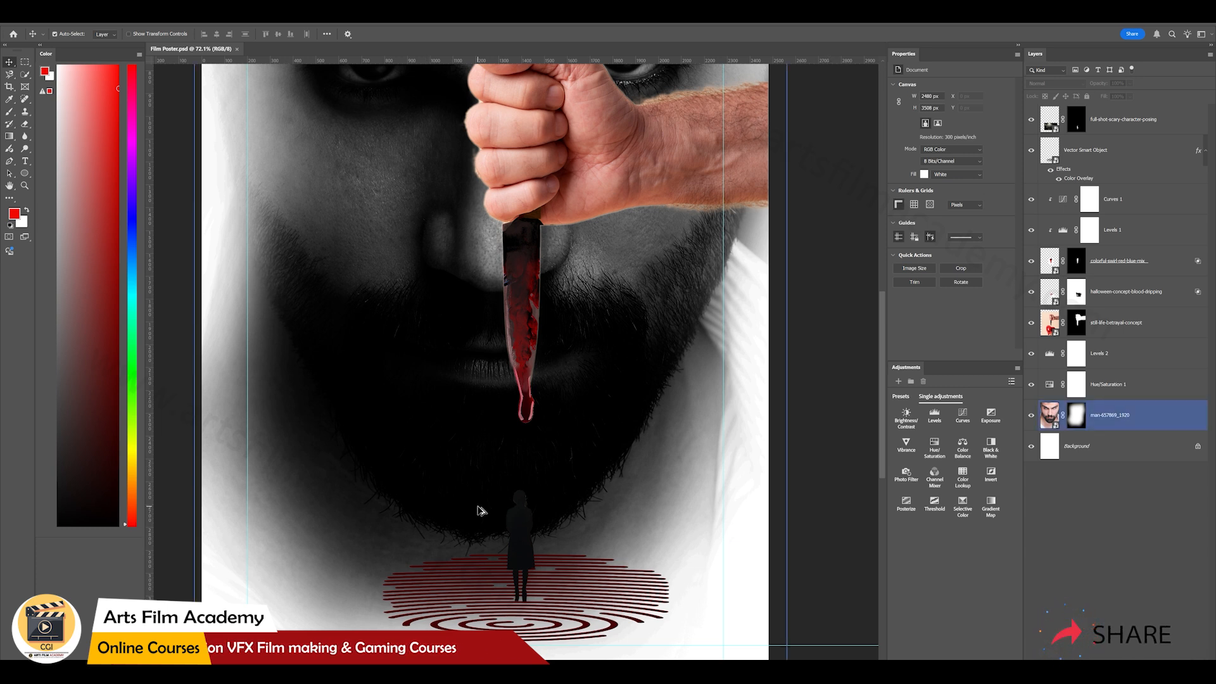
pyautogui.scroll(2, 480, 509)
pyautogui.scroll(2, 479, 510)
pyautogui.scroll(-4, 480, 511)
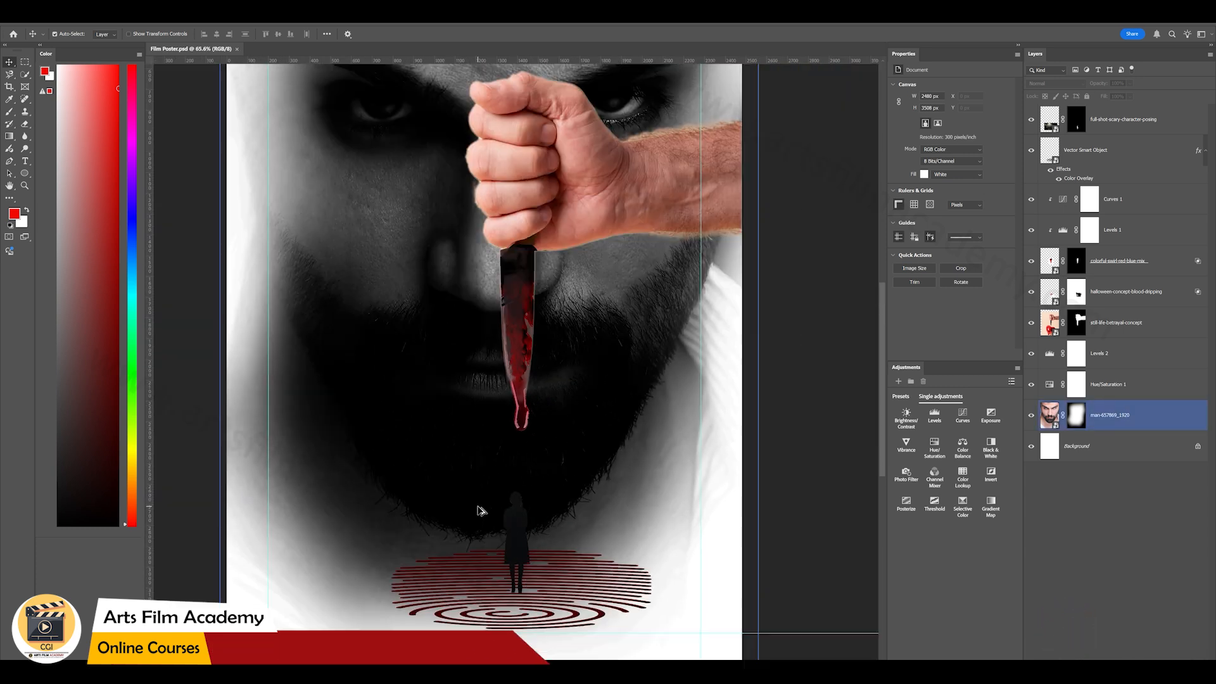
pyautogui.click(516, 542)
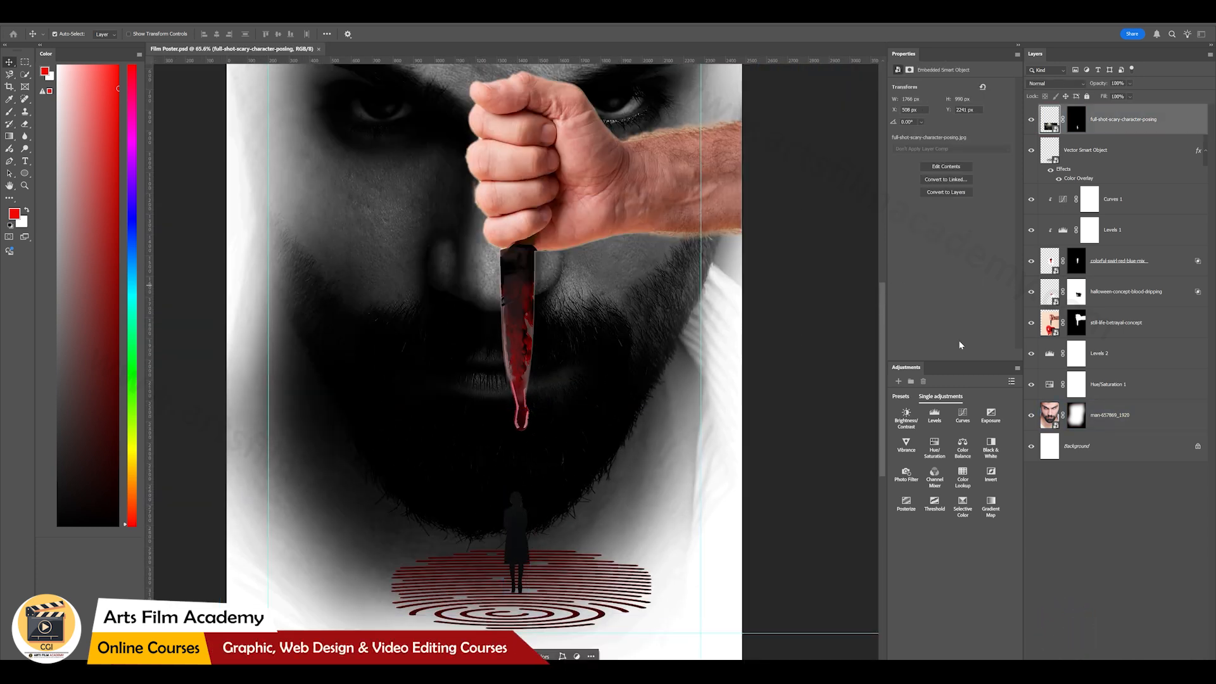
pyautogui.click(937, 416)
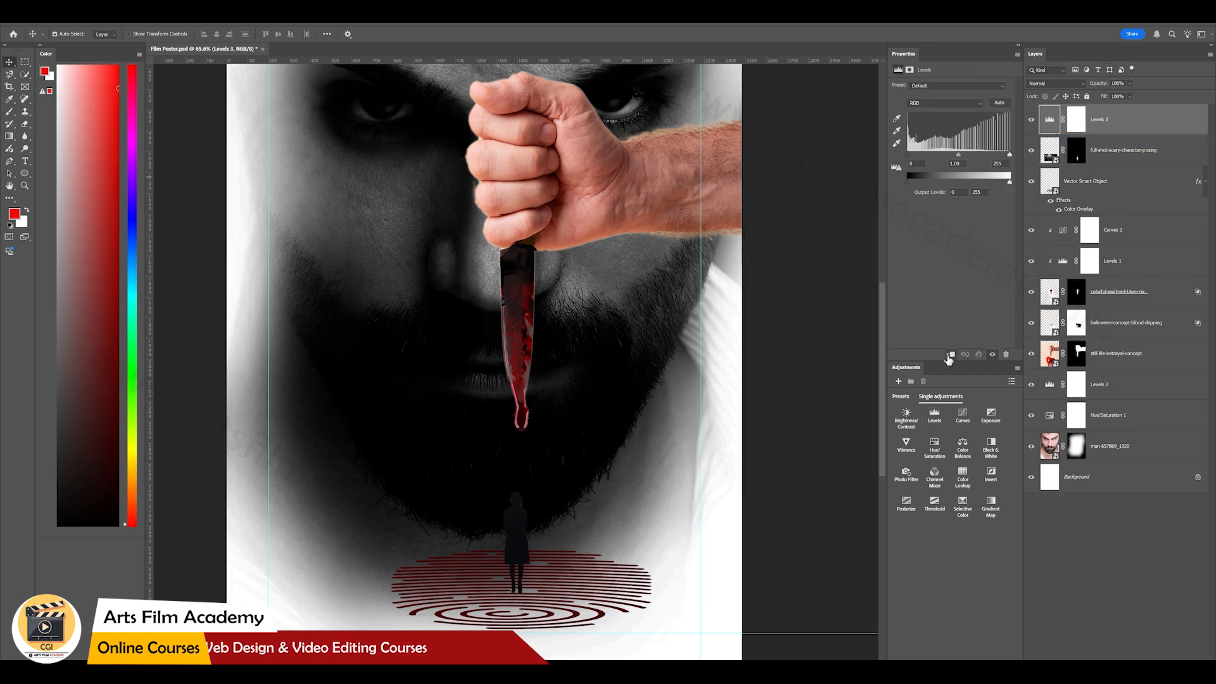
pyautogui.hotkey('ctrl', 'alt', 'g')
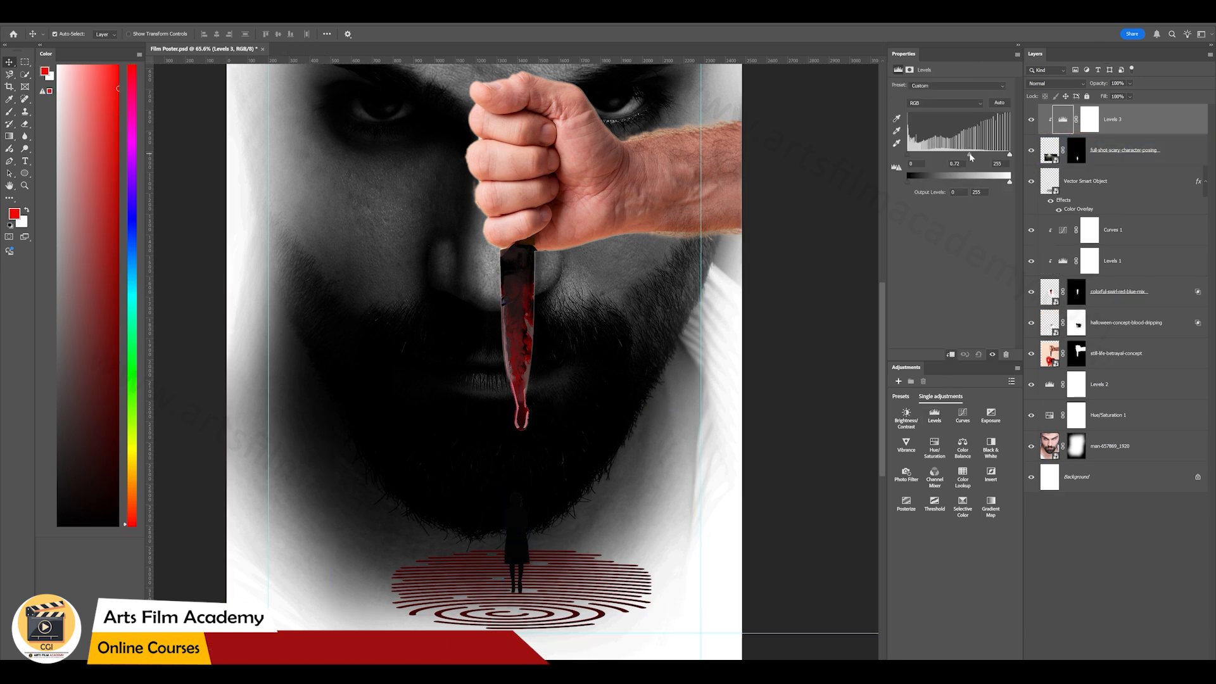
pyautogui.moveTo(970, 154); pyautogui.dragTo(967, 155)
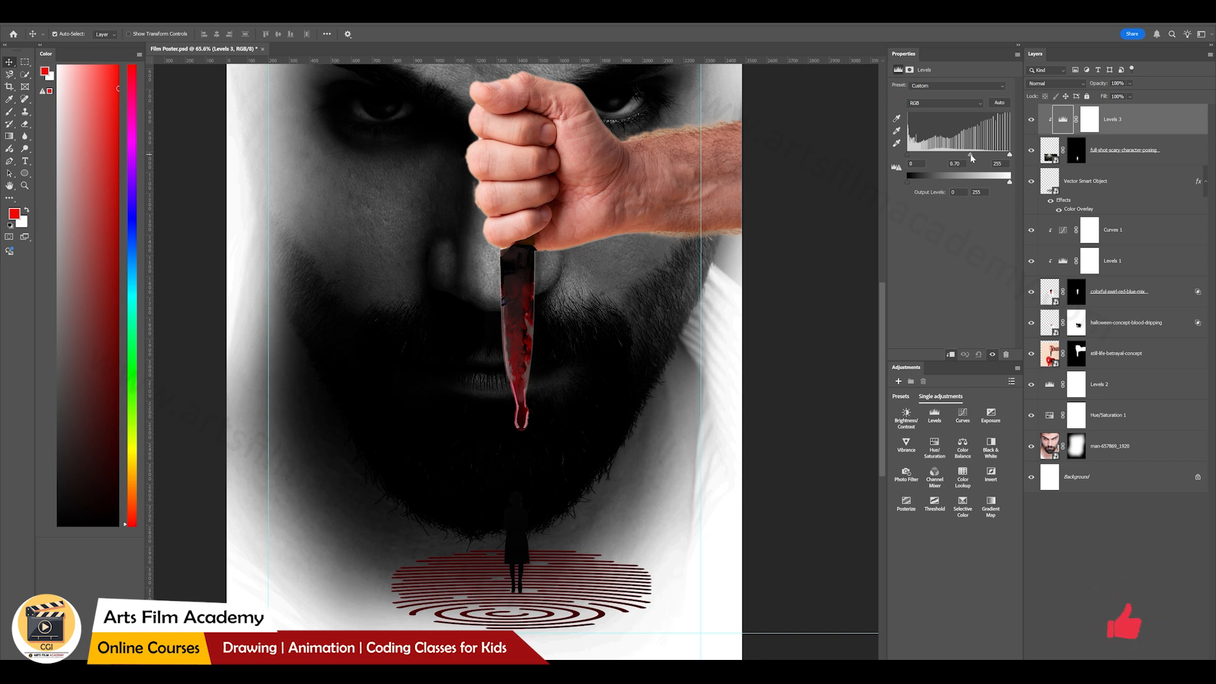
pyautogui.moveTo(970, 154); pyautogui.dragTo(972, 154)
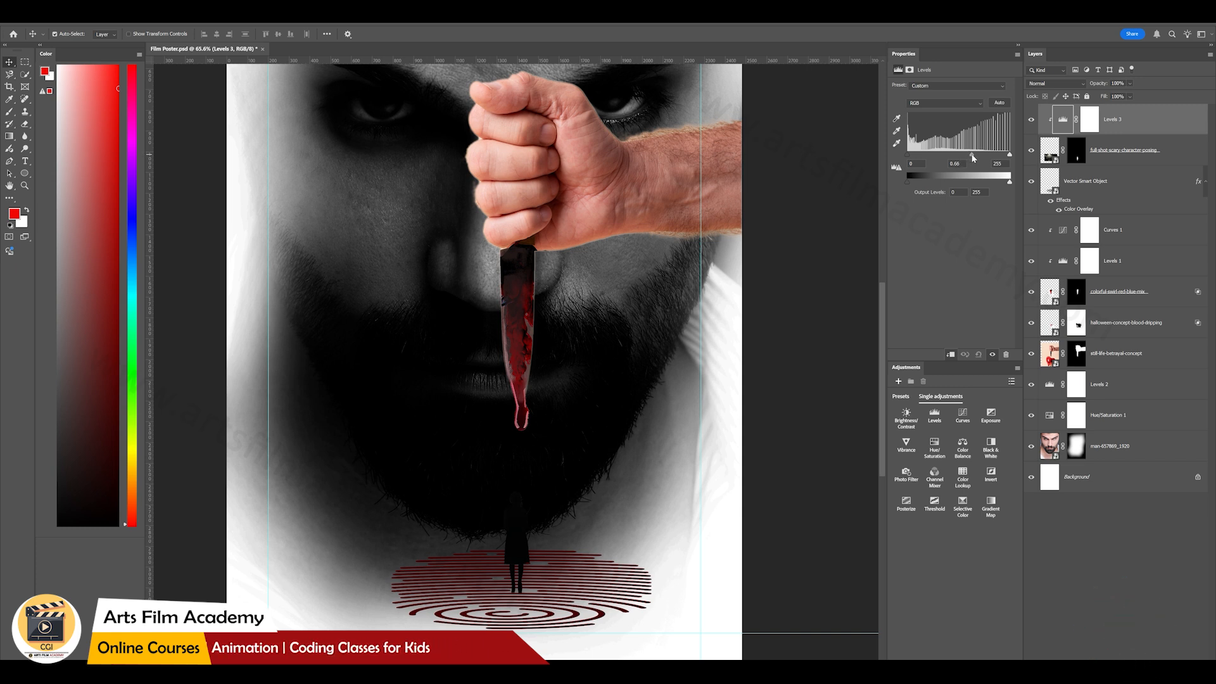
pyautogui.moveTo(974, 156); pyautogui.dragTo(971, 160)
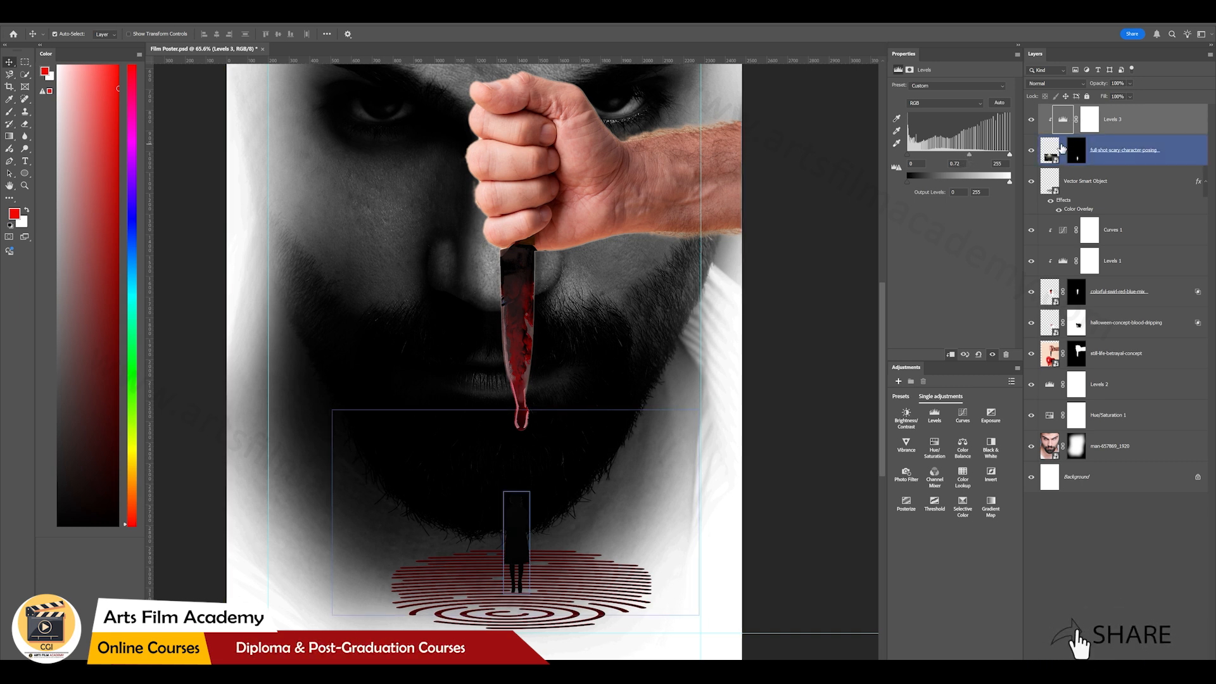
# Step: Lower the output white level of the woman's Levels adjustment to 131
pyautogui.click(1089, 120)
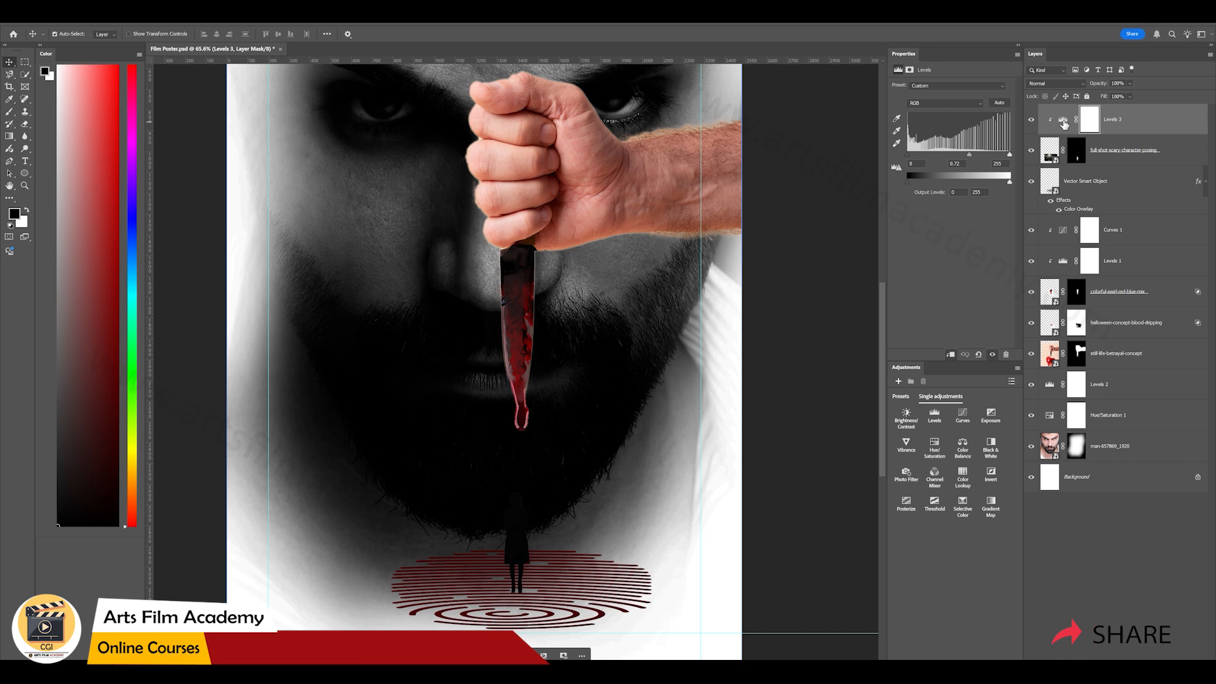
pyautogui.click(1064, 120)
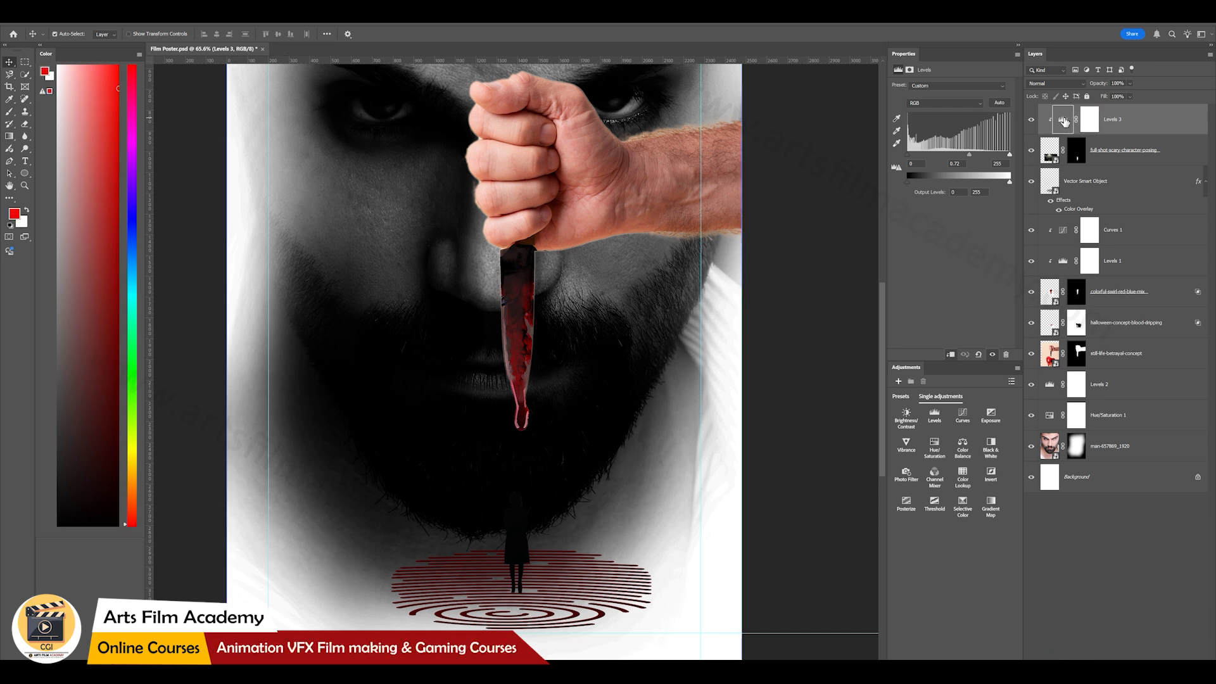
pyautogui.moveTo(1010, 185); pyautogui.dragTo(955, 184)
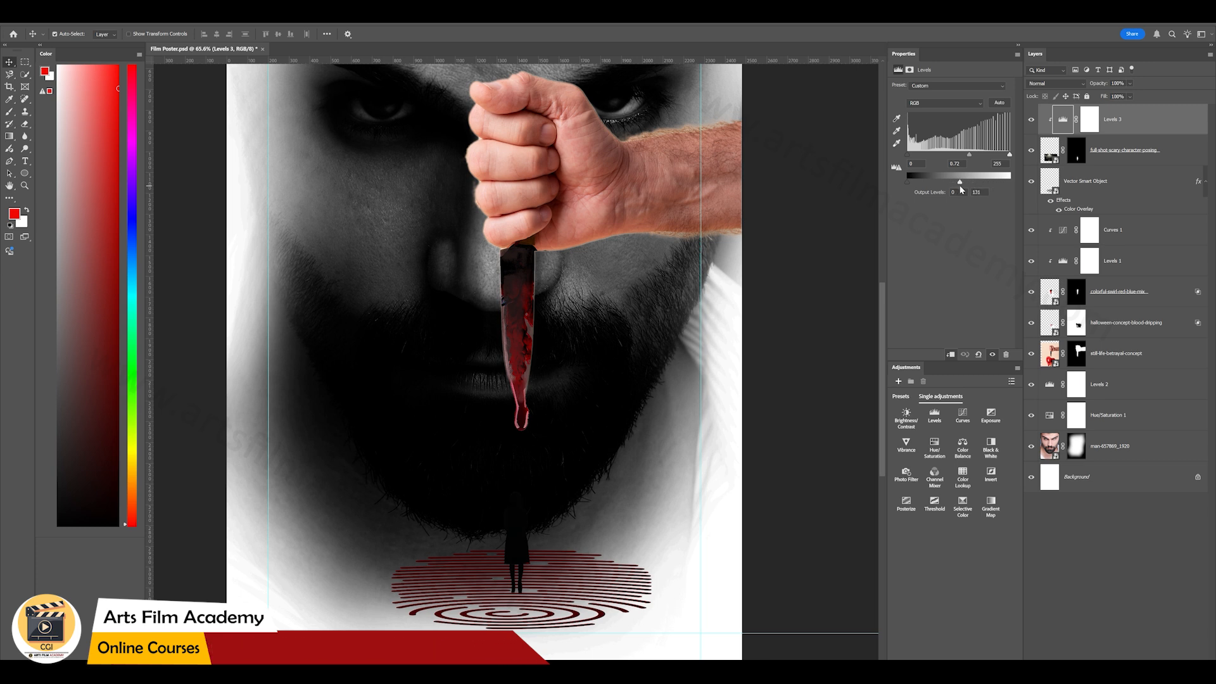
# Step: Paint black with a small soft brush on the woman's Levels mask to lighten her right edge, and save the poster
pyautogui.click(1083, 133)
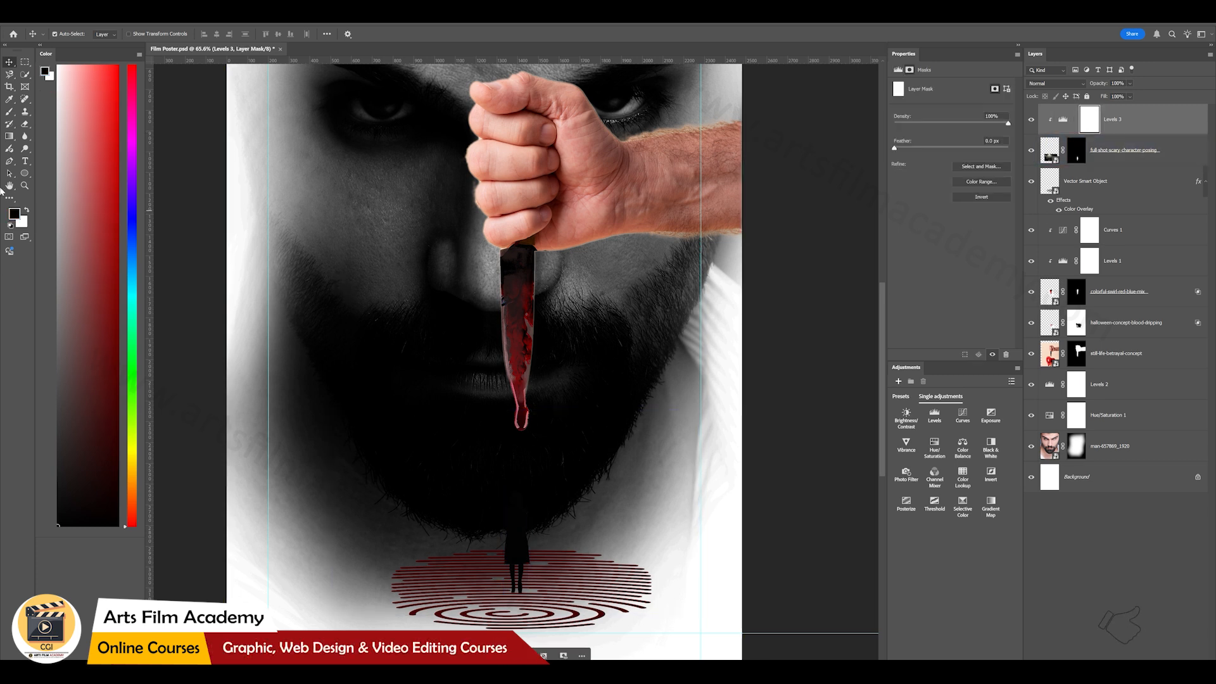
pyautogui.click(9, 115)
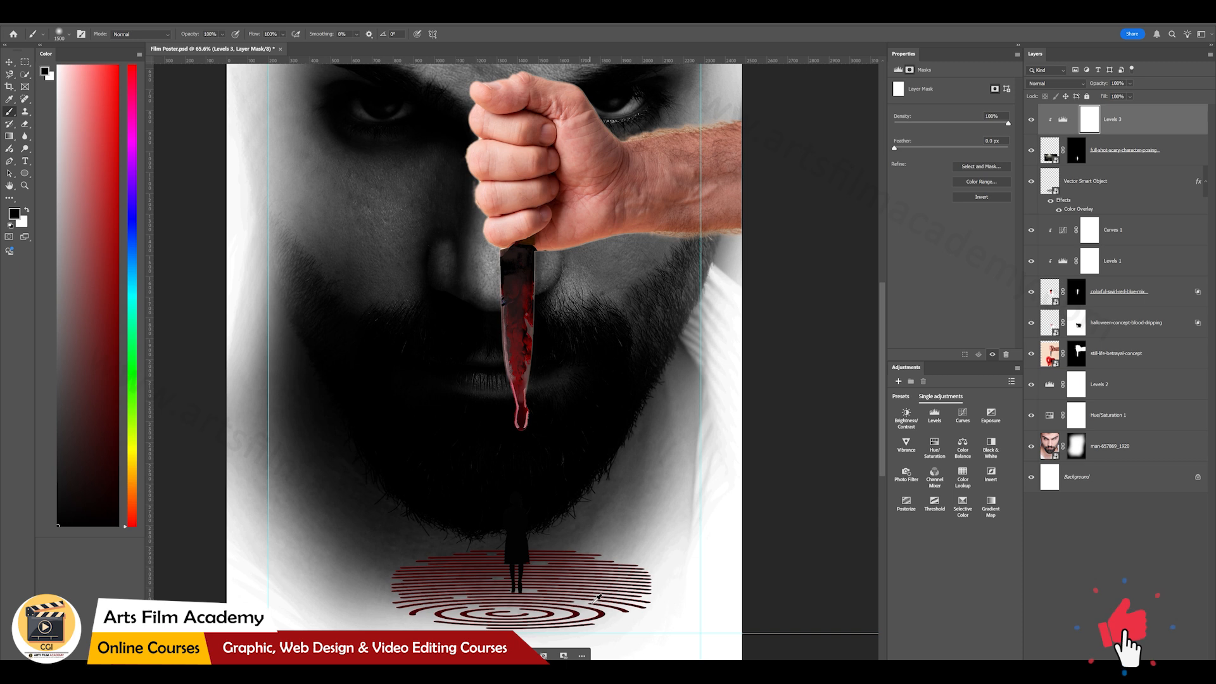
pyautogui.scroll(5, 596, 598)
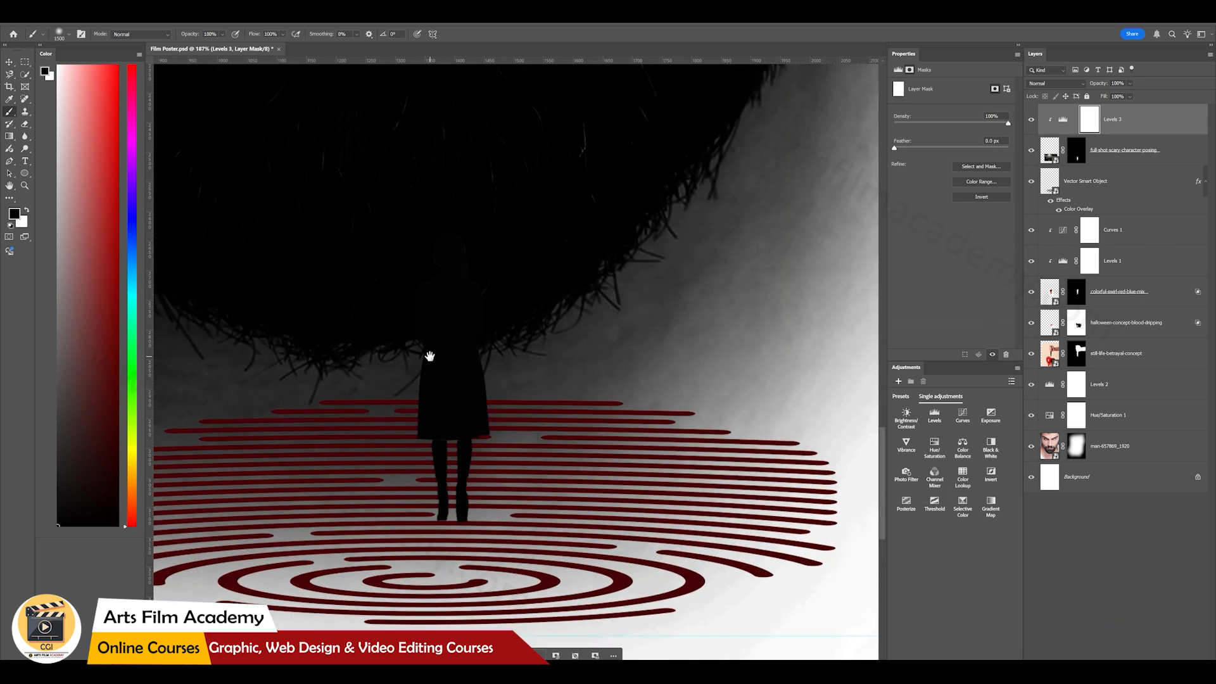
pyautogui.press('[')
pyautogui.press('[')
pyautogui.press('[')
pyautogui.press('[')
pyautogui.press('[')
pyautogui.press('[')
pyautogui.press('[')
pyautogui.press('[')
pyautogui.press('[')
pyautogui.press('[')
pyautogui.press('[')
pyautogui.press('[')
pyautogui.press('[')
pyautogui.press('[')
pyautogui.press('[')
pyautogui.press('[')
pyautogui.press('[')
pyautogui.press('[')
pyautogui.press('[')
pyautogui.moveTo(477, 236)
pyautogui.mouseDown()
pyautogui.moveTo(496, 316)
pyautogui.moveTo(498, 235)
pyautogui.mouseUp()
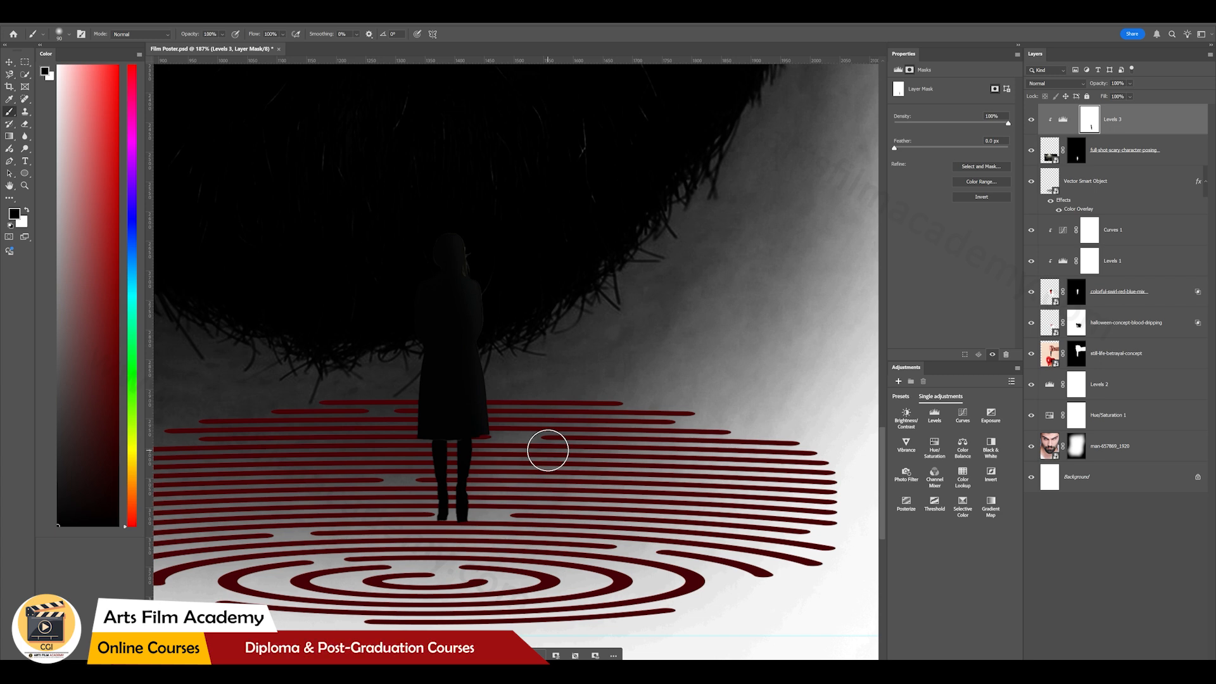
pyautogui.press('v')
pyautogui.hotkey('ctrl', '0')
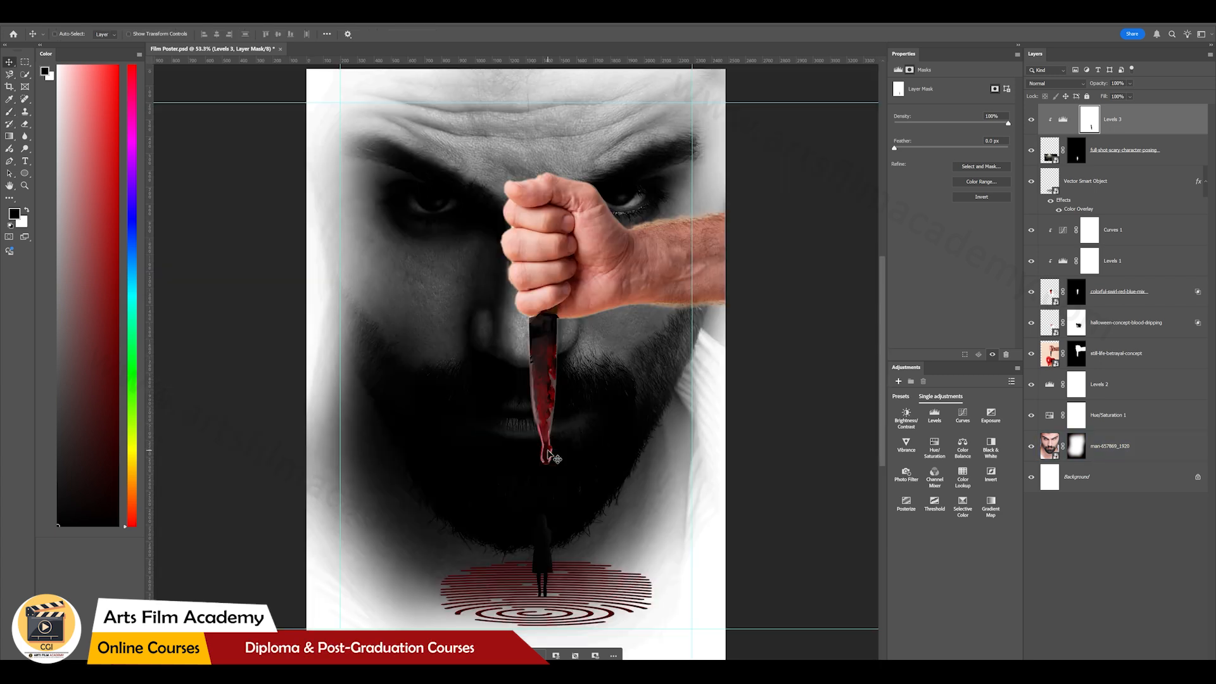
pyautogui.hotkey('ctrl', 's')
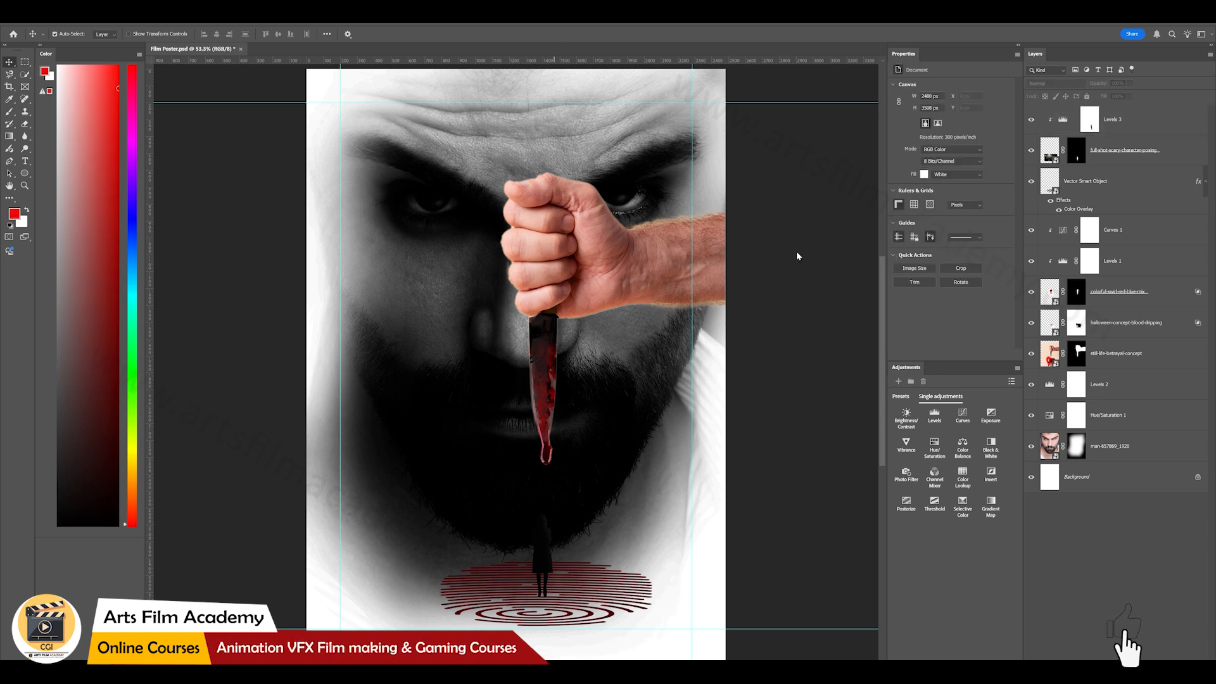
# Step: Place the 3d-dark-grunge-display-background-with-smoky-atmosphere image from File Explorer and scale it to about 78.7% to cover the whole poster
pyautogui.hotkey('alt', 'Tab')
pyautogui.hotkey('alt', 'Tab')
pyautogui.hotkey('alt', 'Tab')
pyautogui.hotkey('alt', 'shift', 'Tab')
pyautogui.hotkey('alt', 'shift', 'Tab')
pyautogui.hotkey('alt', 'Tab')
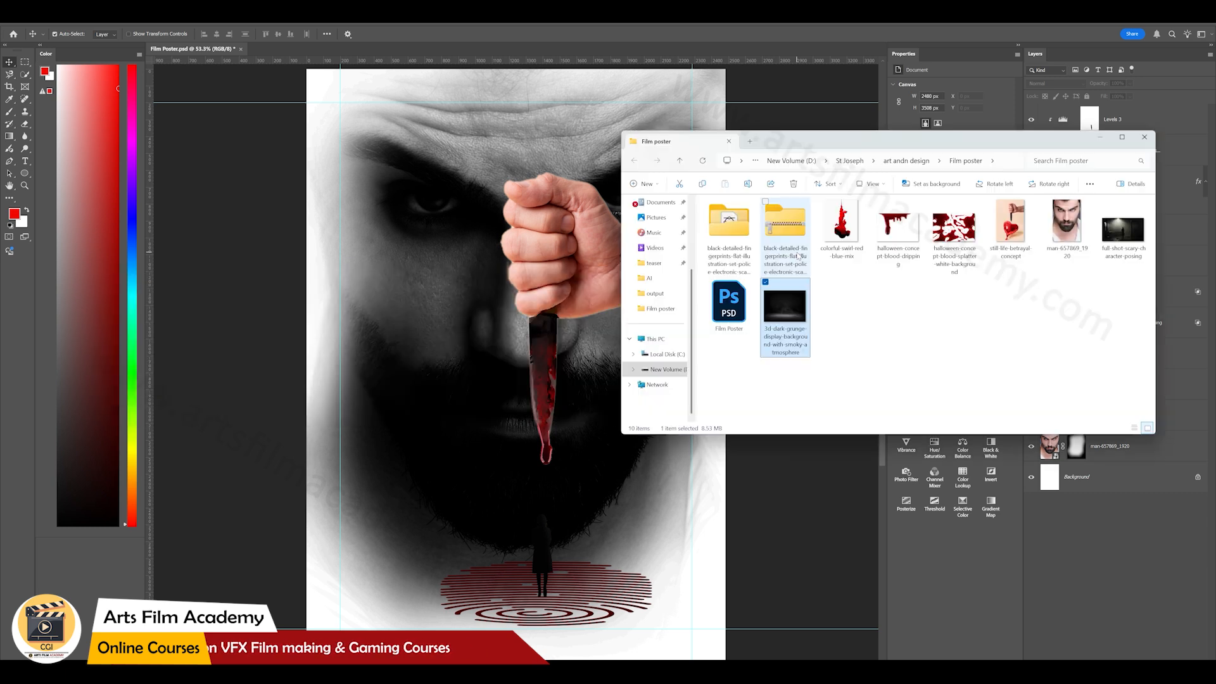
pyautogui.moveTo(776, 319); pyautogui.dragTo(406, 352)
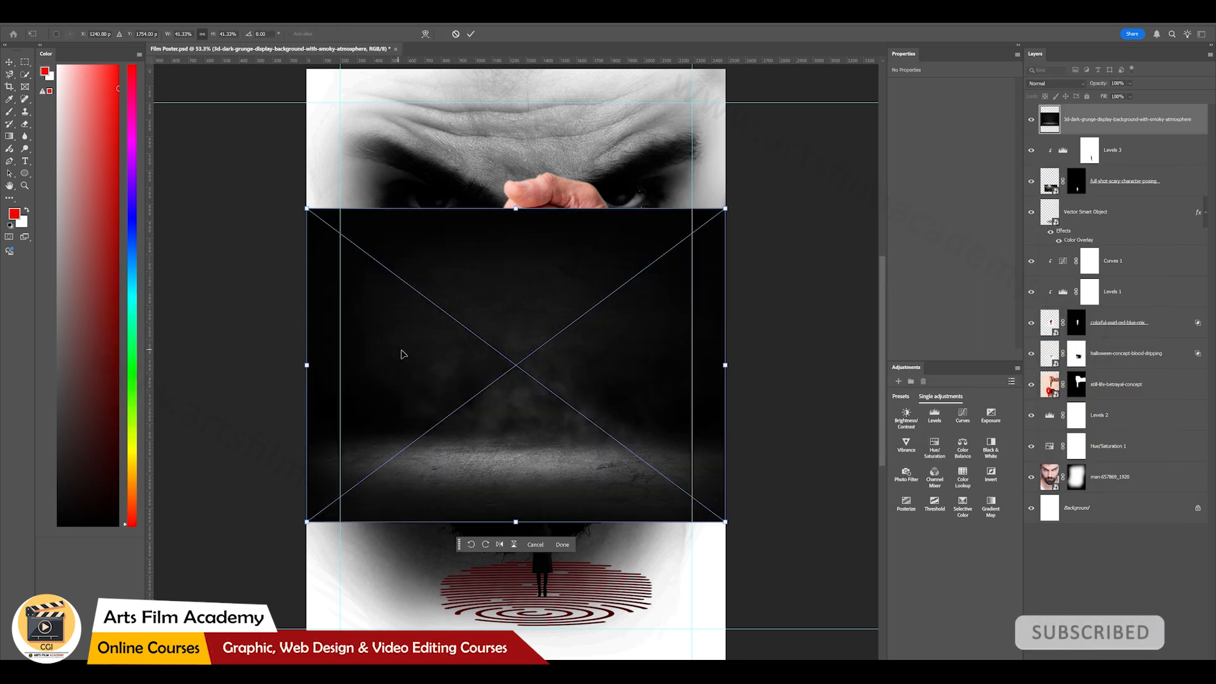
pyautogui.moveTo(727, 524); pyautogui.dragTo(790, 650)
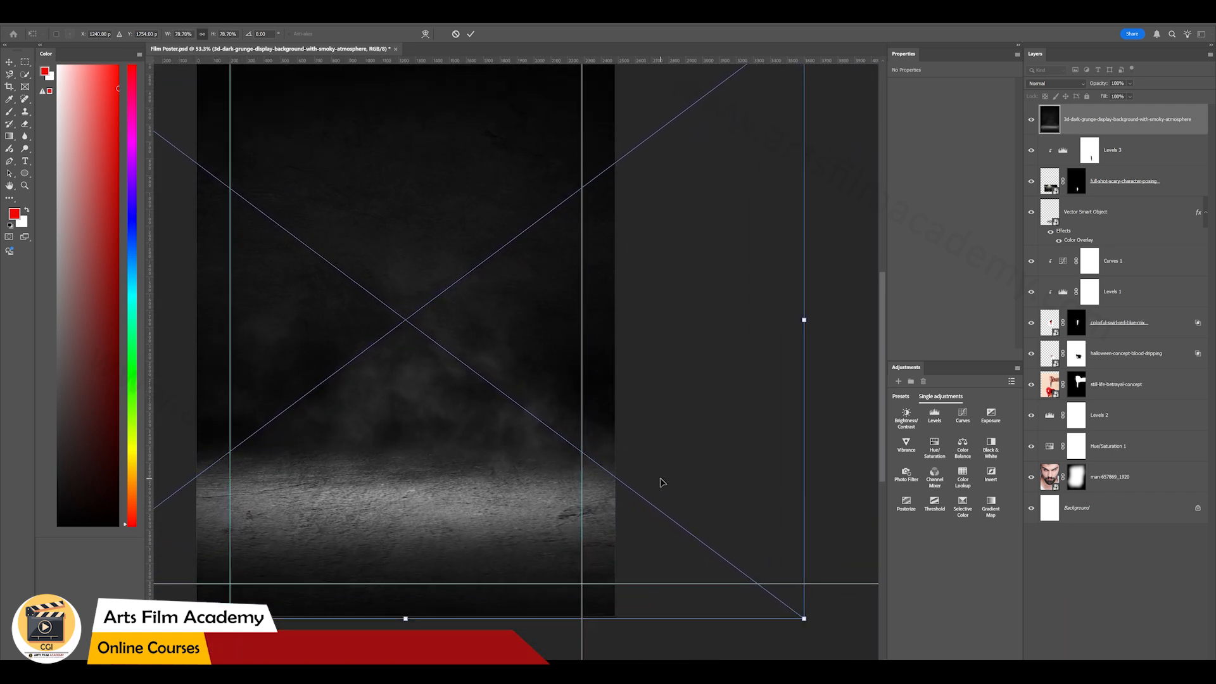
pyautogui.press('Return')
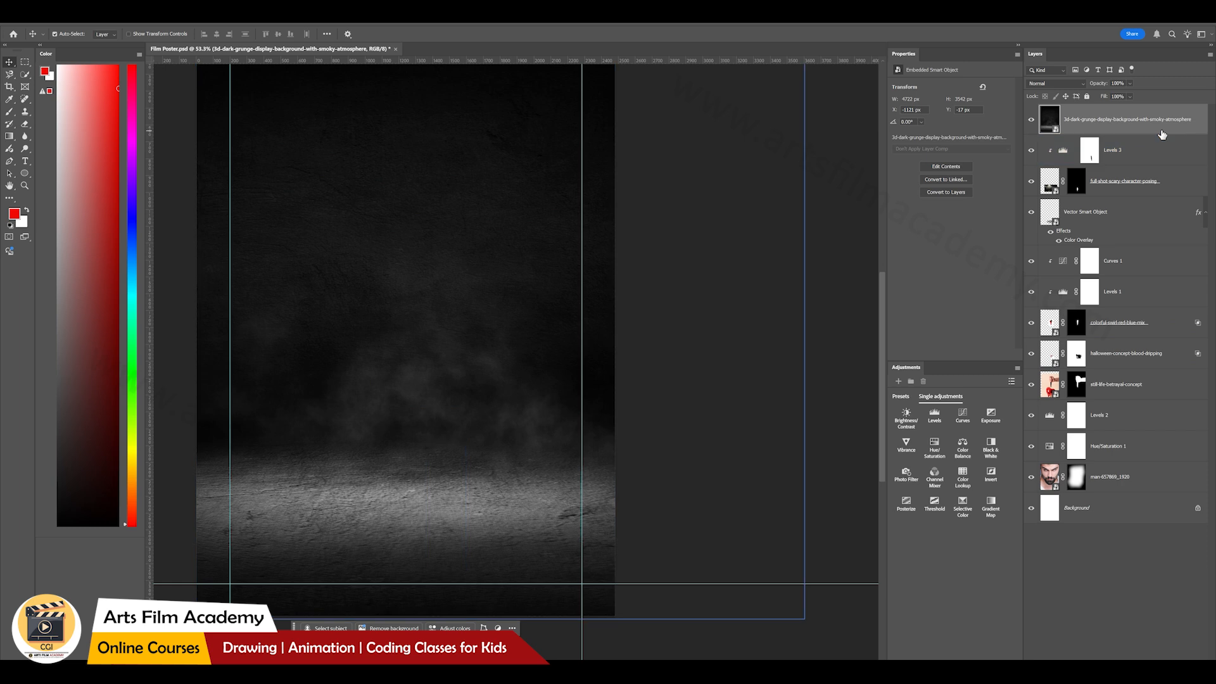
# Step: Move the dark grunge background layer directly above the Background layer, beneath the man's portrait, and save the poster
pyautogui.moveTo(1162, 135); pyautogui.dragTo(1121, 493)
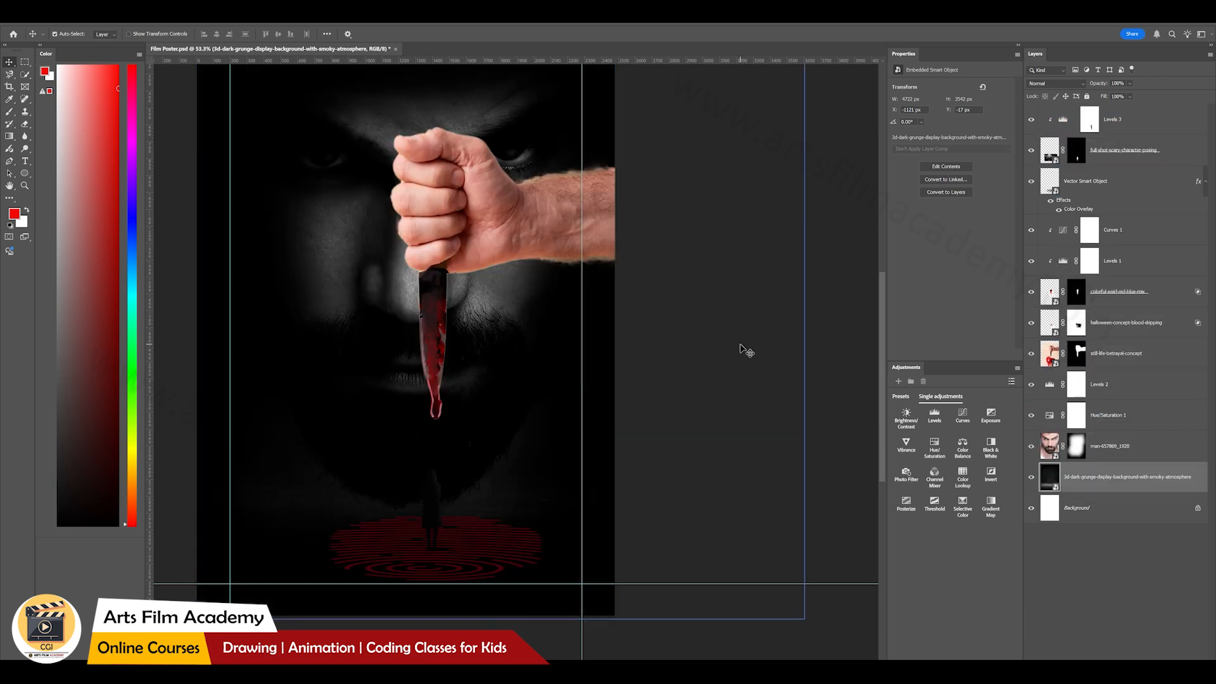
pyautogui.click(740, 346)
pyautogui.hotkey('ctrl', '0')
pyautogui.hotkey('ctrl', 's')
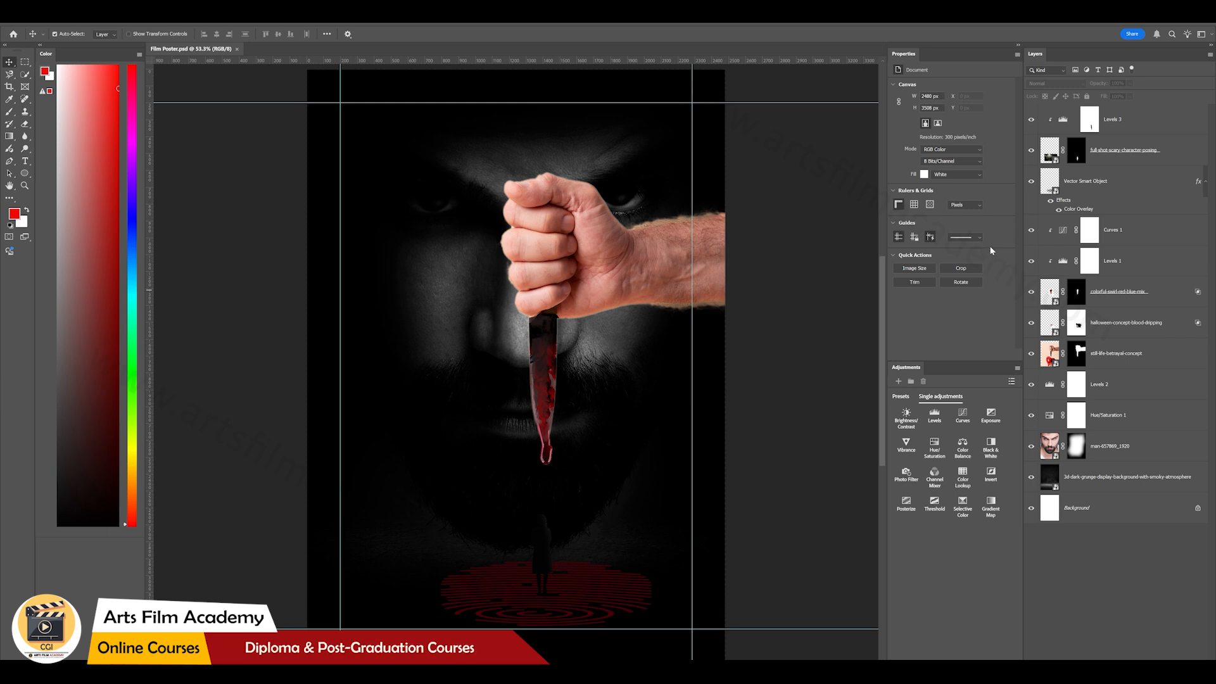
# Step: Select the hand and forearm on the still-life-betrayal-concept layer with the Object Selection tool
pyautogui.click(1105, 354)
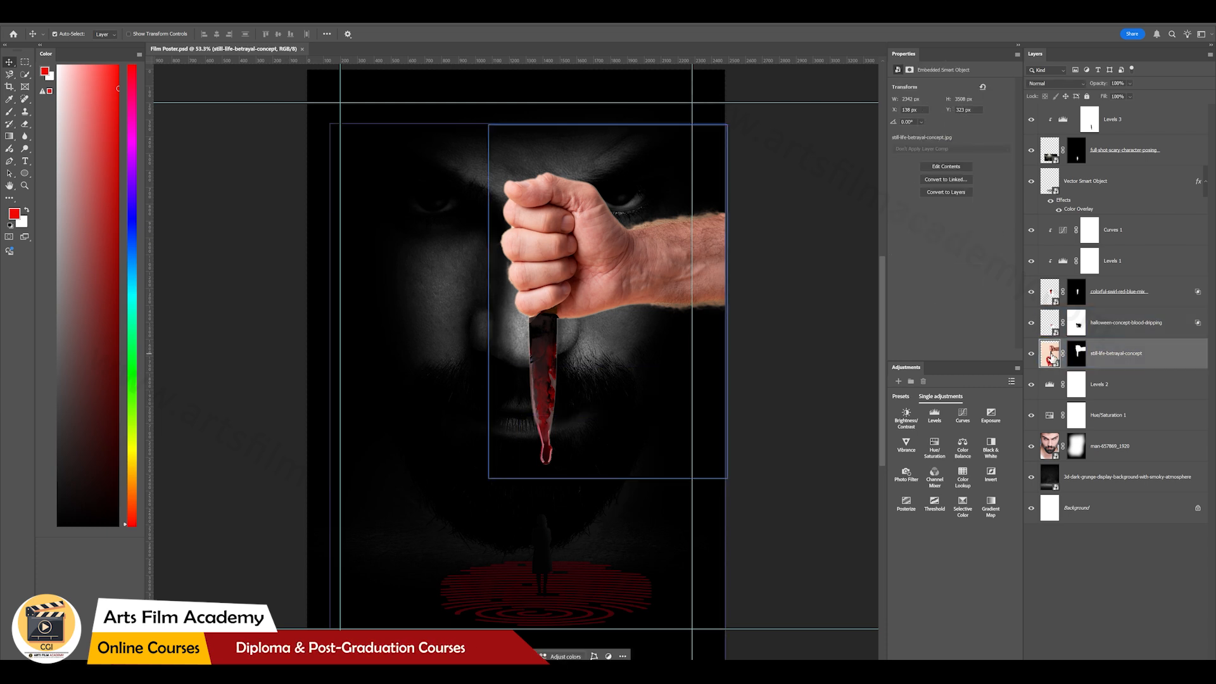
pyautogui.click(27, 78)
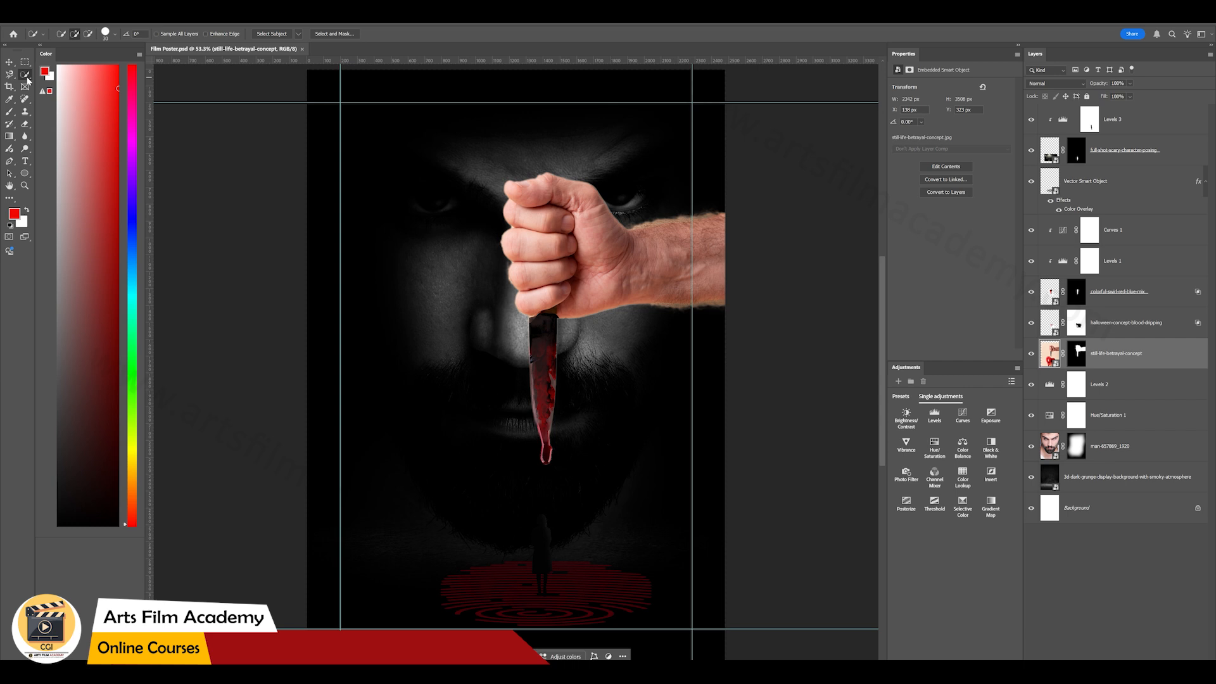
pyautogui.click(70, 77)
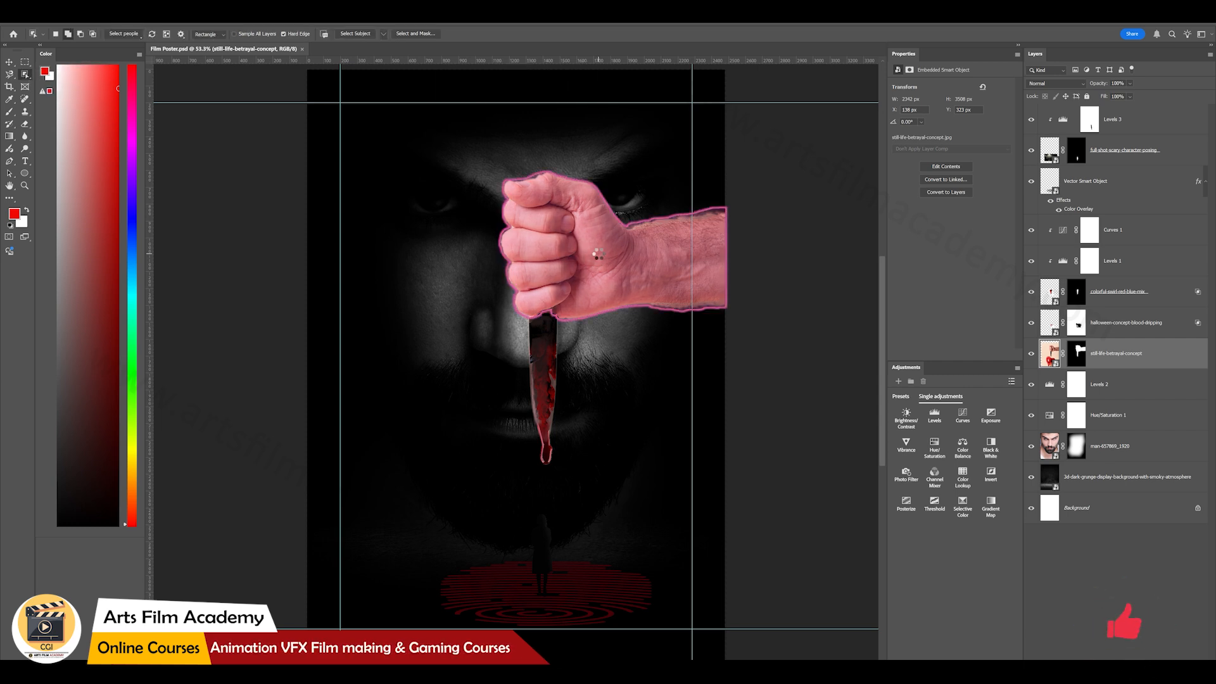
pyautogui.click(599, 254)
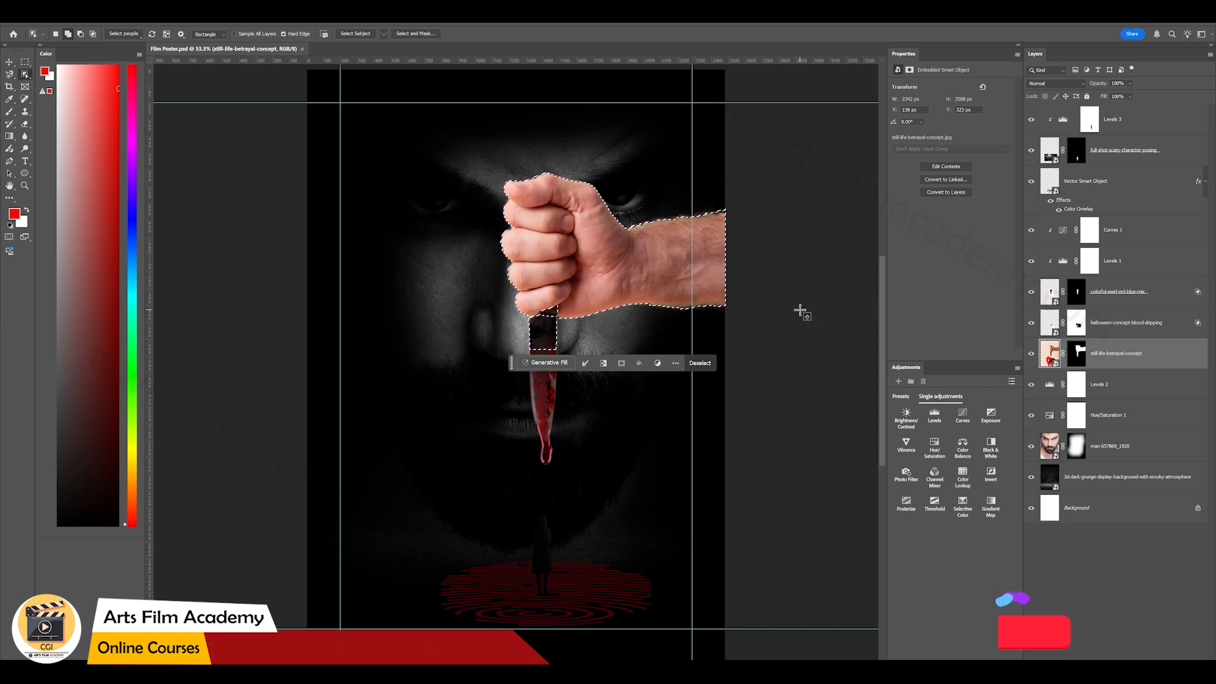
# Step: Subtract the upper knife blade from the hand selection with the Quick Selection tool
pyautogui.scroll(1, 538, 346)
pyautogui.scroll(4, 537, 347)
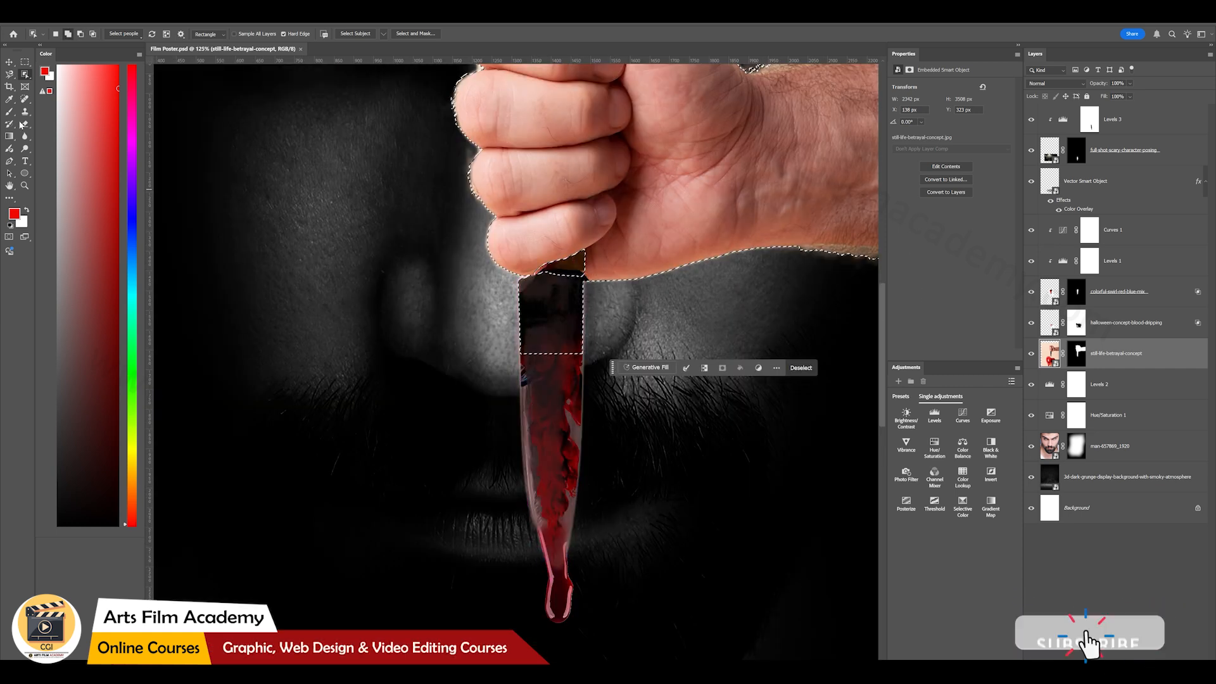
pyautogui.click(10, 78)
pyautogui.rightClick(10, 74)
pyautogui.click(39, 86)
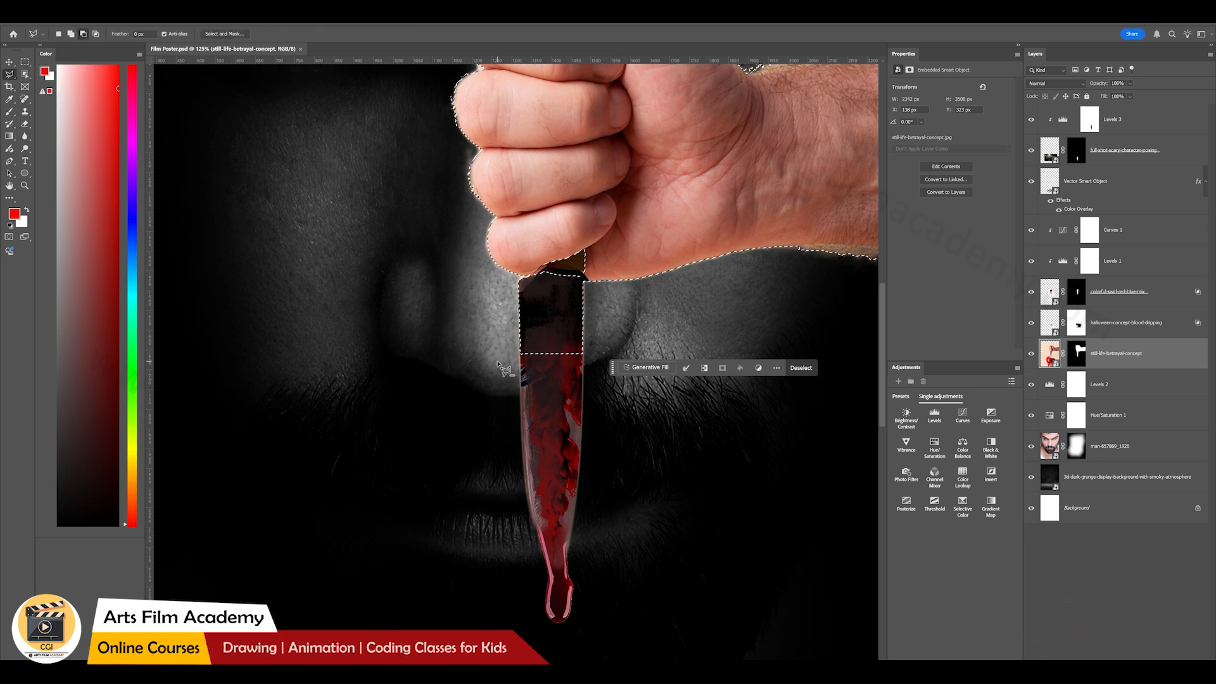
pyautogui.click(29, 77)
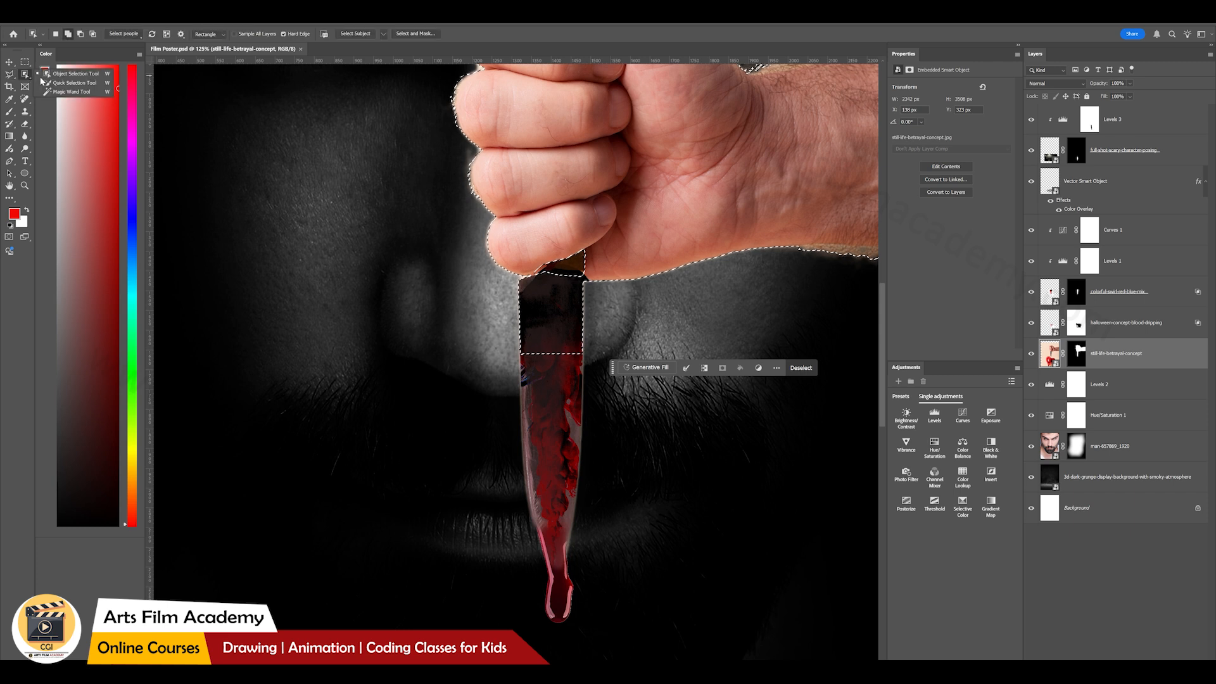
pyautogui.hotkey('shift', 'w')
pyautogui.moveTo(530, 388); pyautogui.dragTo(529, 336)
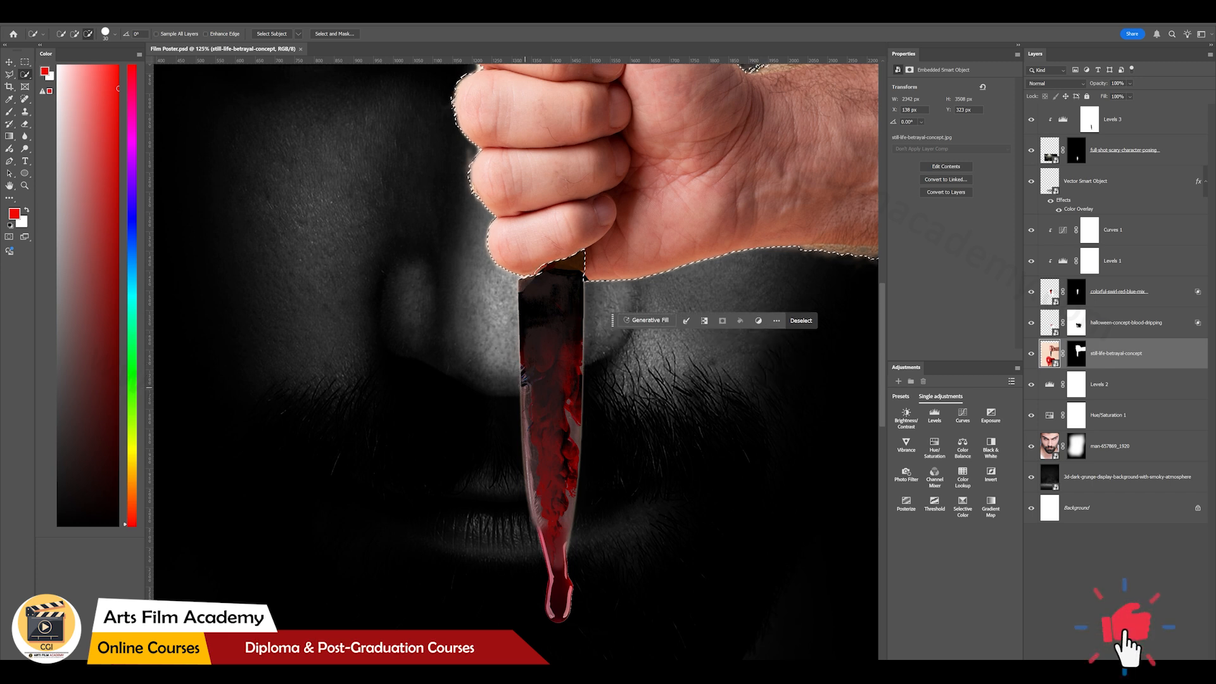
pyautogui.scroll(-5, 526, 374)
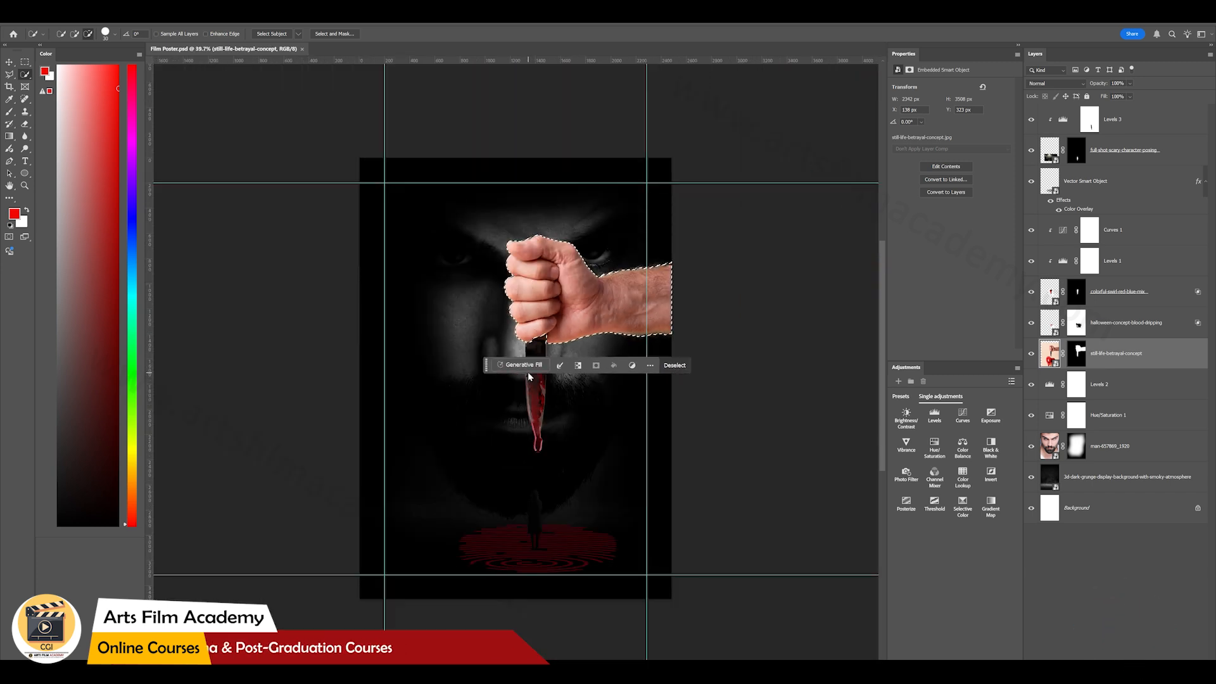
# Step: Add a Hue/Saturation adjustment masked to the hand selection and set its saturation to -100
pyautogui.click(11, 62)
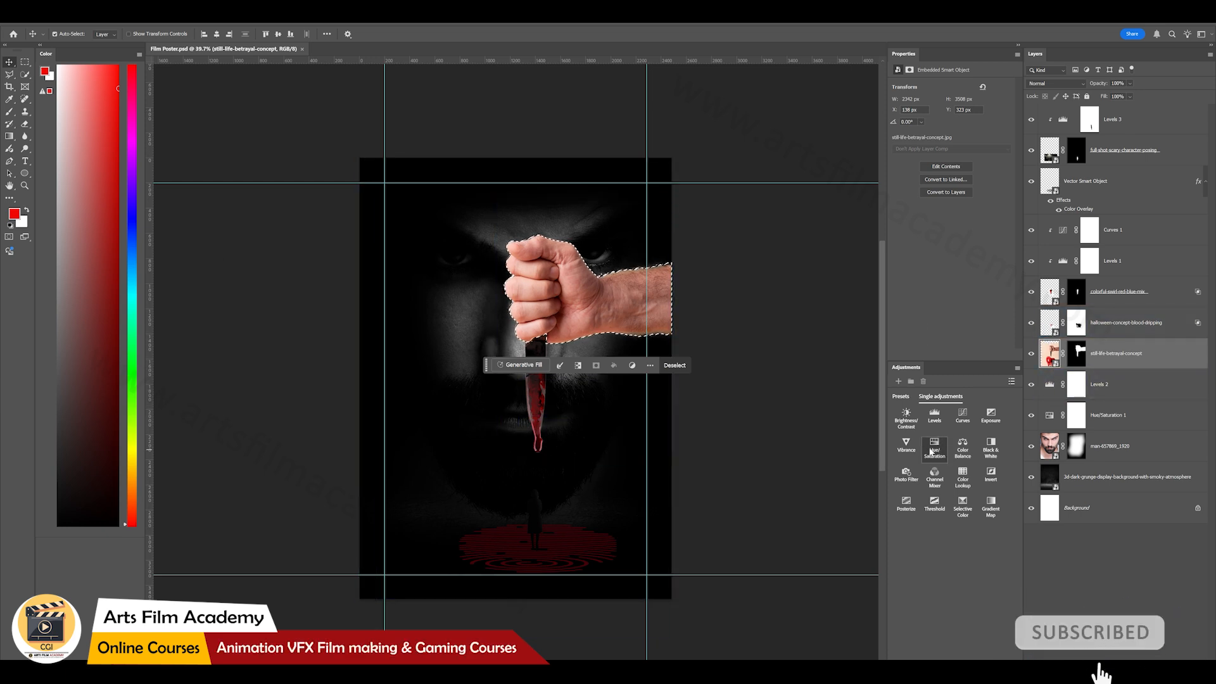
pyautogui.click(934, 448)
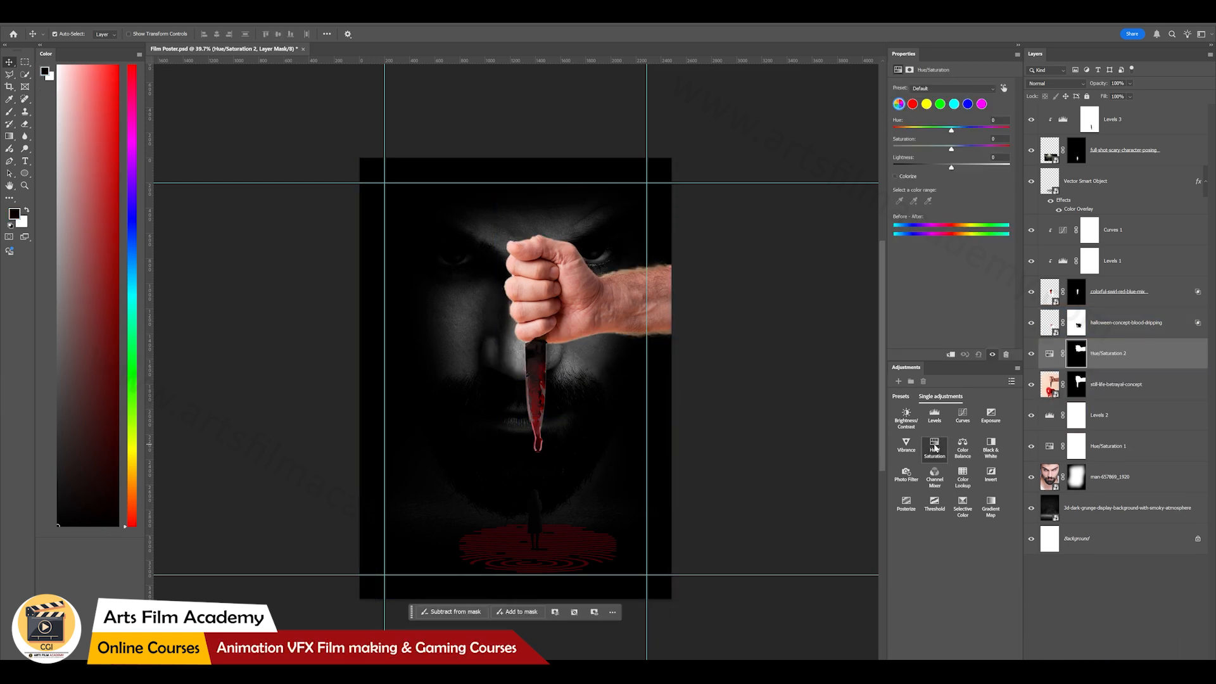
pyautogui.click(1045, 356)
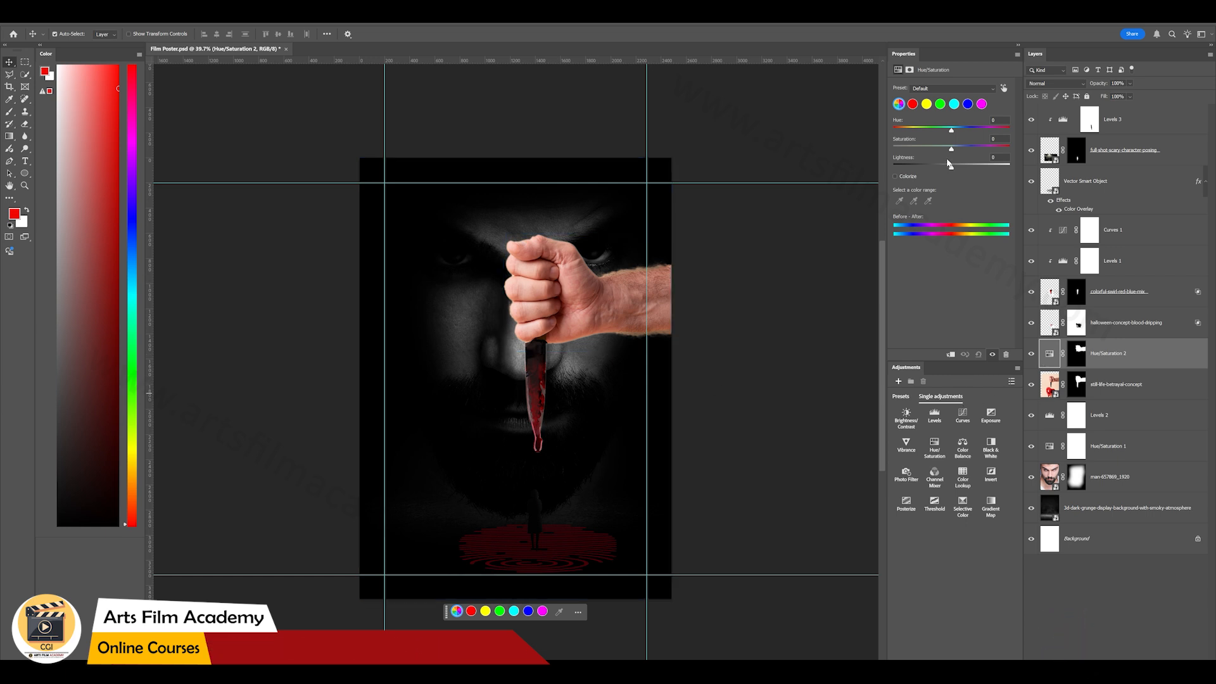
pyautogui.moveTo(952, 152); pyautogui.dragTo(893, 154)
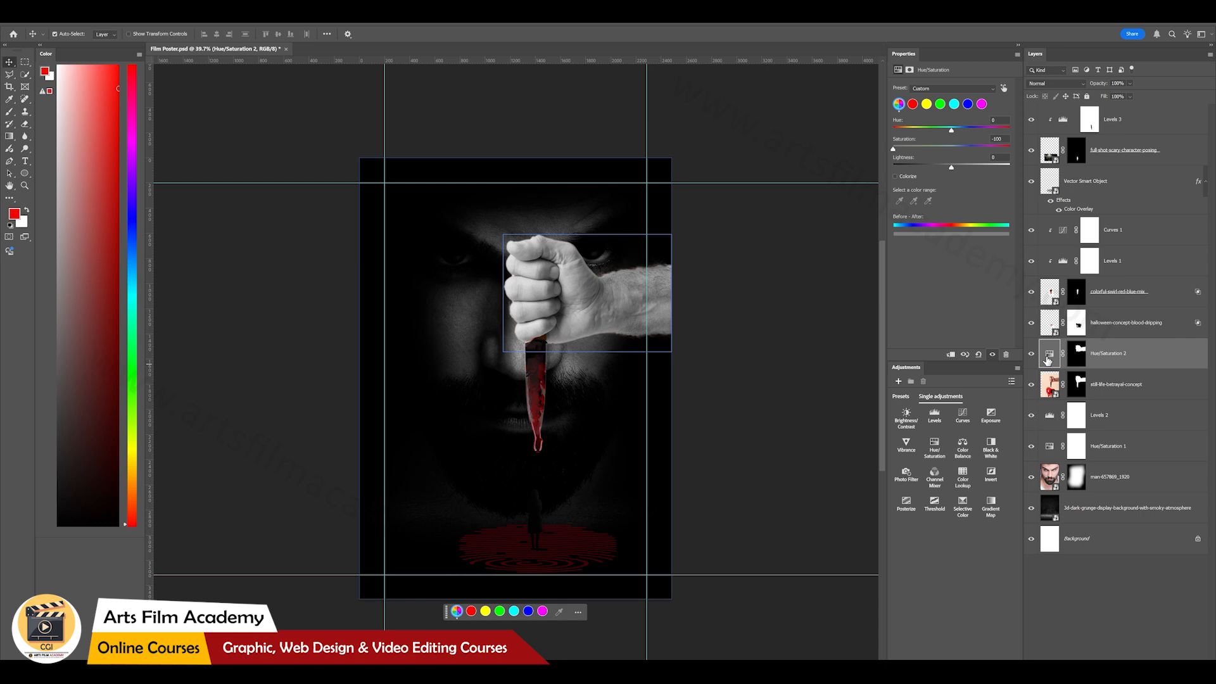
# Step: Raise the saturation of the hand's Hue/Saturation adjustment to about -59
pyautogui.click(934, 417)
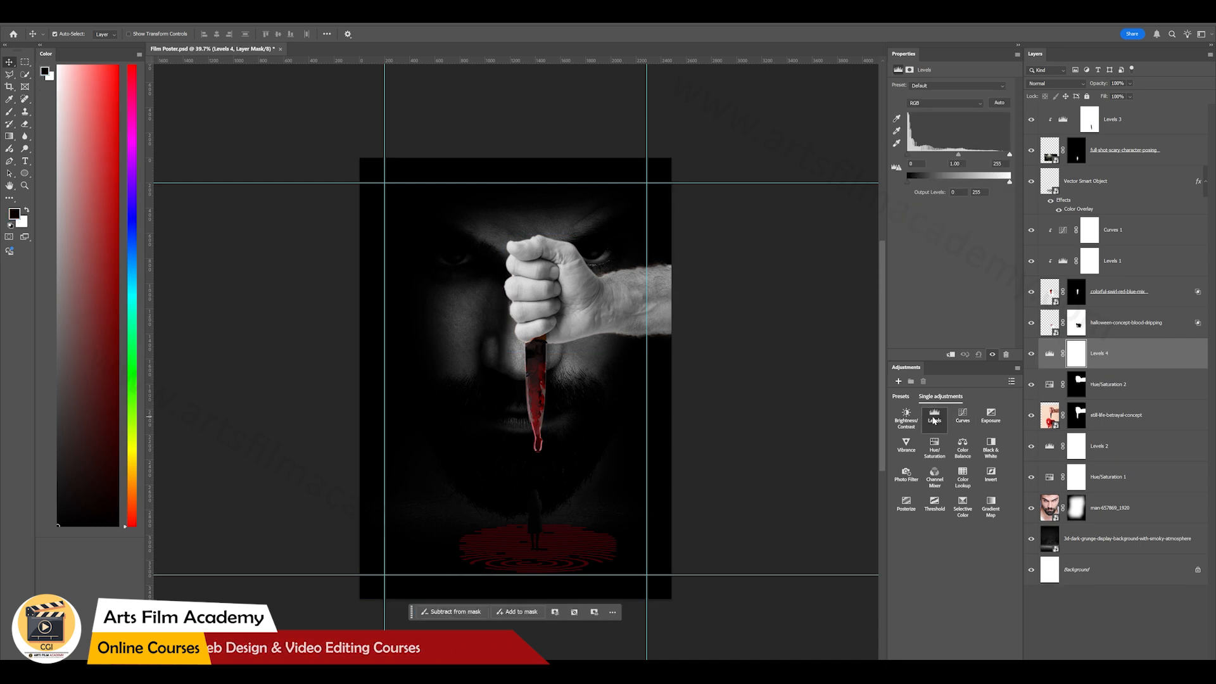
pyautogui.hotkey('ctrl', 'z')
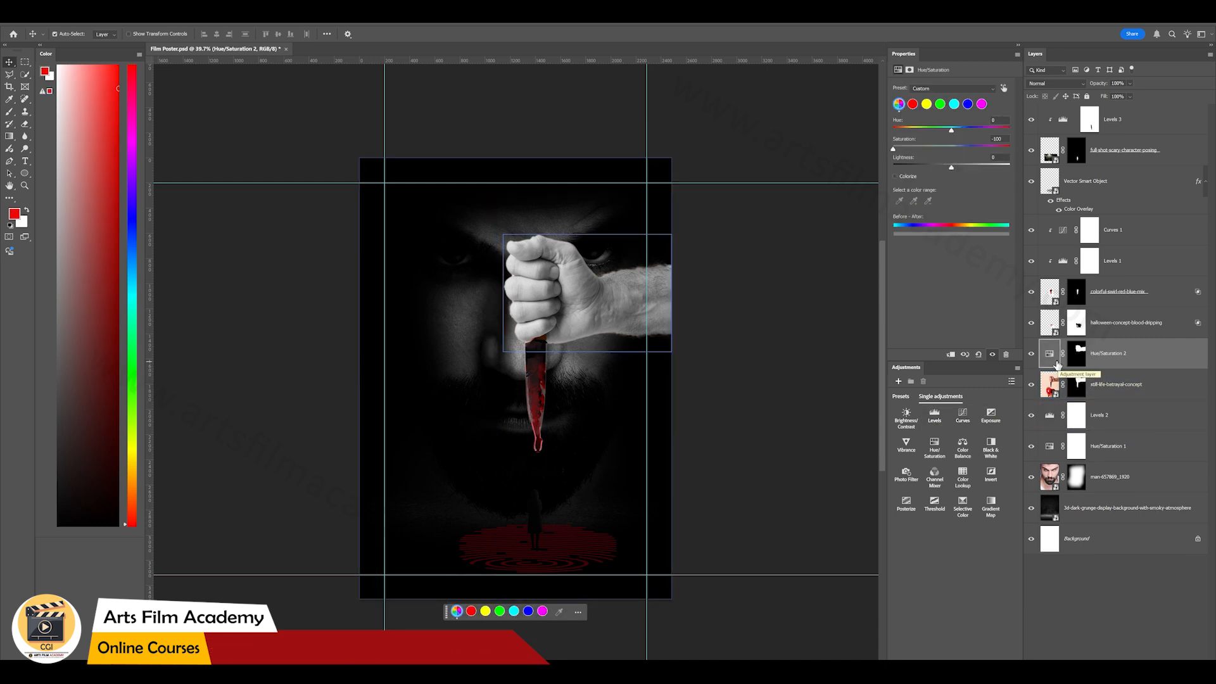
pyautogui.moveTo(896, 148); pyautogui.dragTo(915, 152)
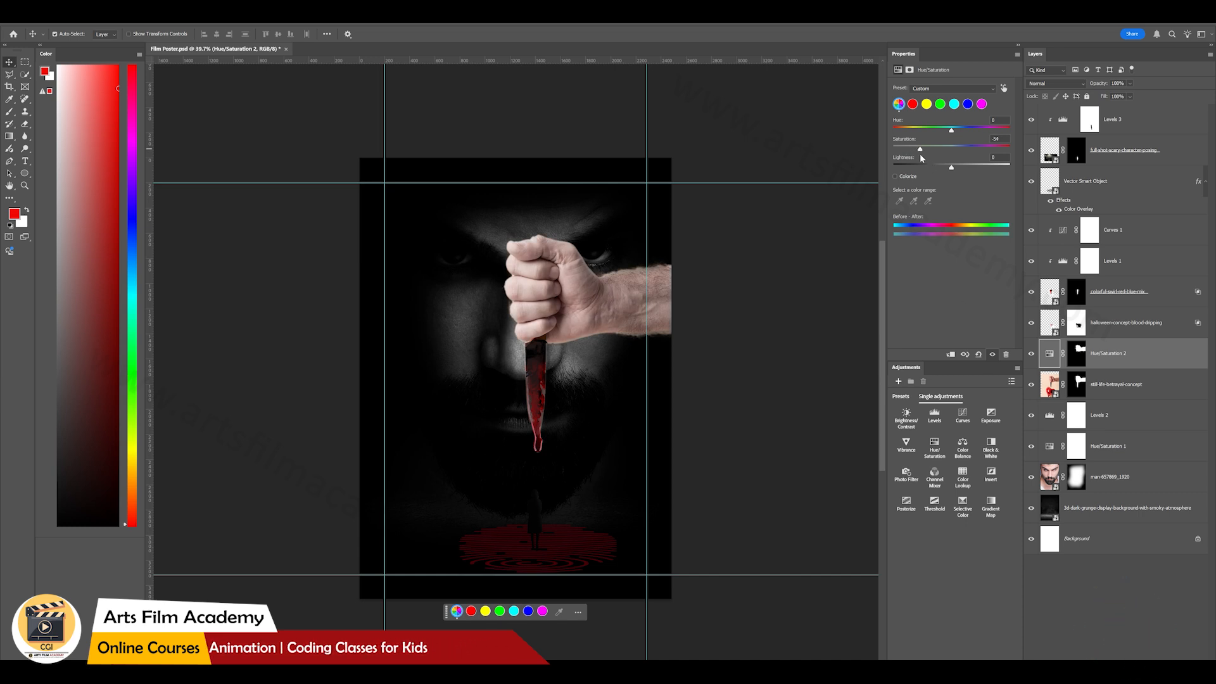
pyautogui.moveTo(920, 150); pyautogui.dragTo(918, 149)
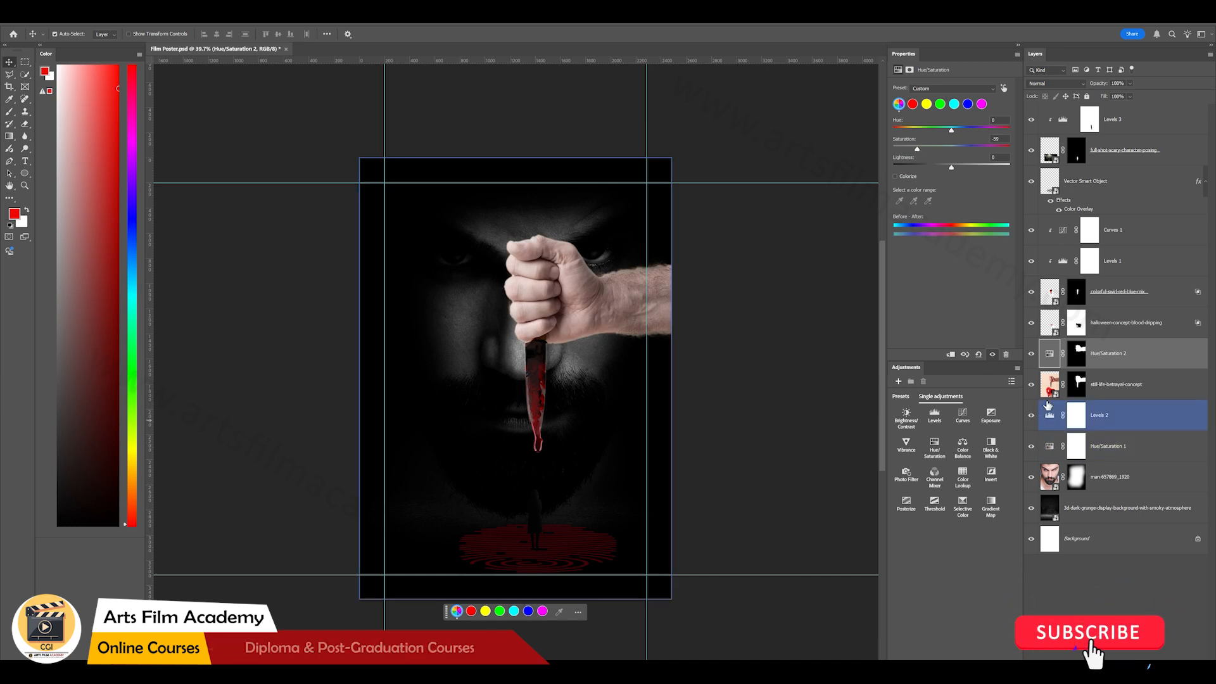
# Step: Add a Levels adjustment above the hand's Hue/Saturation layer and replace its mask with the hand-shaped Hue/Saturation mask
pyautogui.click(935, 418)
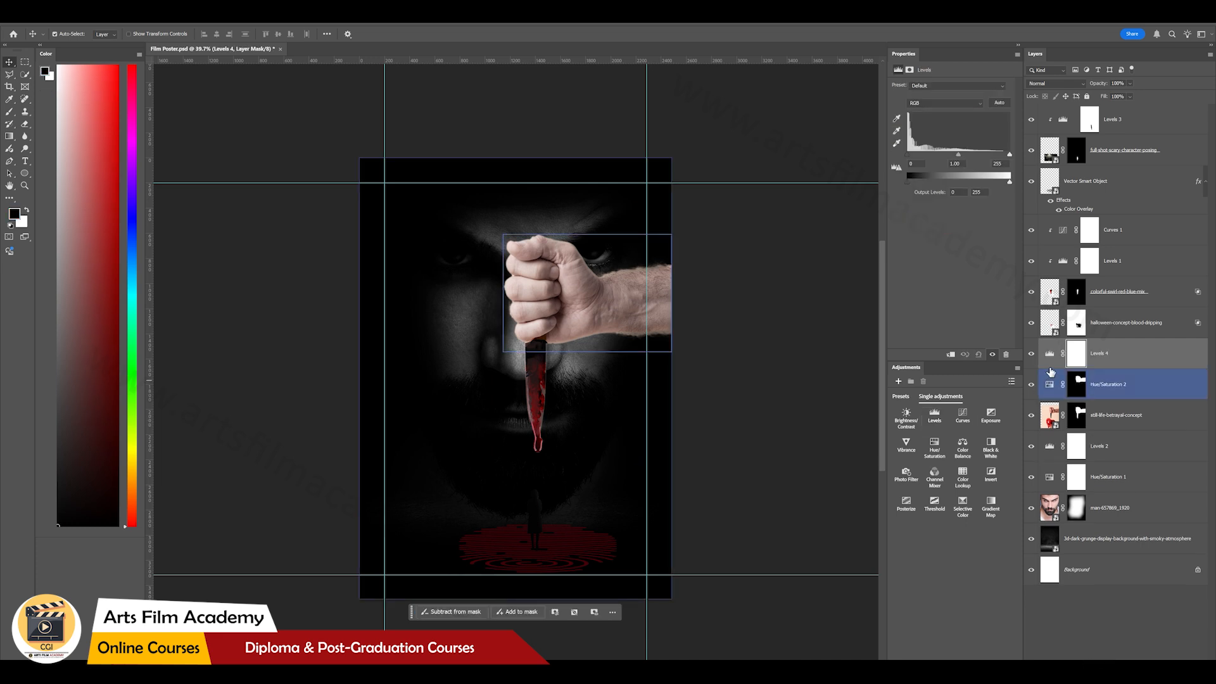
pyautogui.click(1078, 386)
pyautogui.moveTo(1078, 388)
pyautogui.mouseDown()
pyautogui.moveTo(1077, 353)
pyautogui.moveTo(1075, 367)
pyautogui.mouseUp()
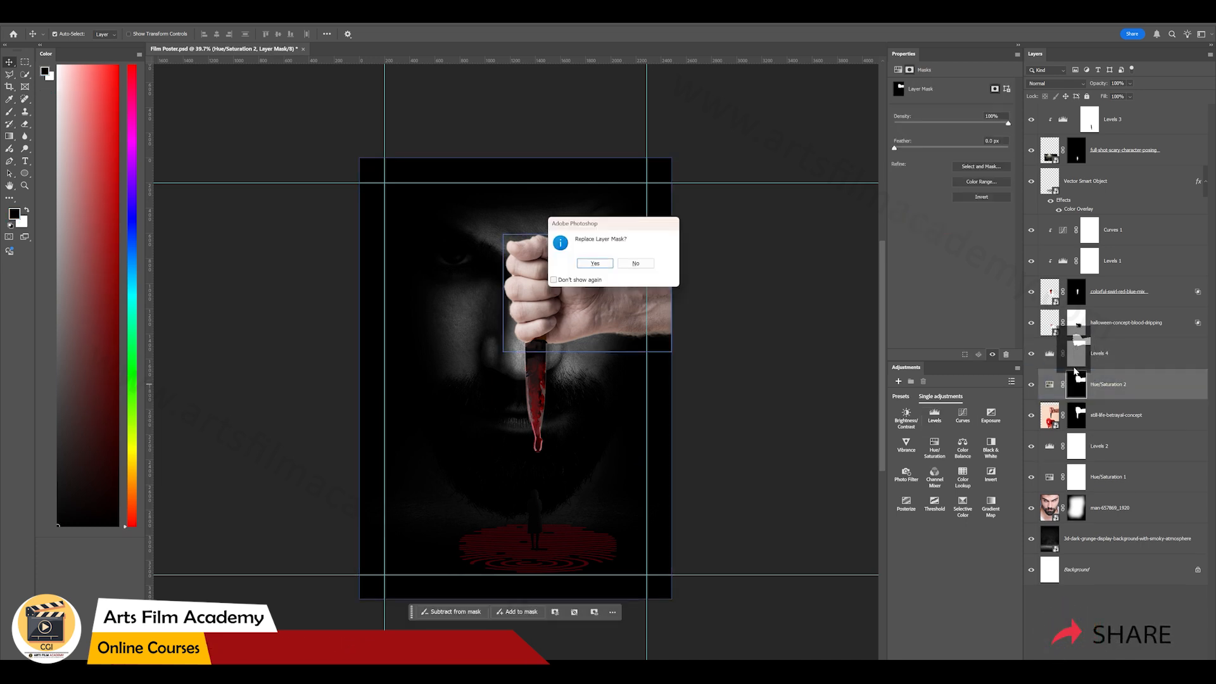
pyautogui.click(595, 263)
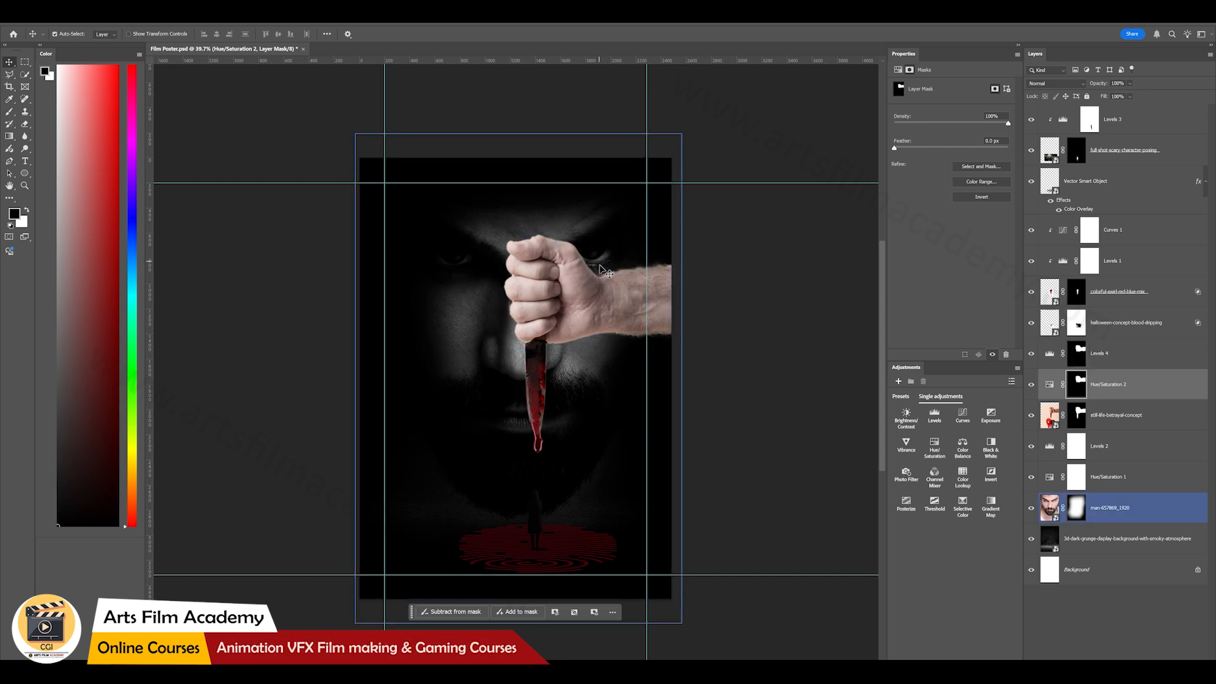
# Step: Darken the hand by setting the midtone input level of its Levels adjustment to 0.50
pyautogui.click(1051, 361)
pyautogui.click(1051, 360)
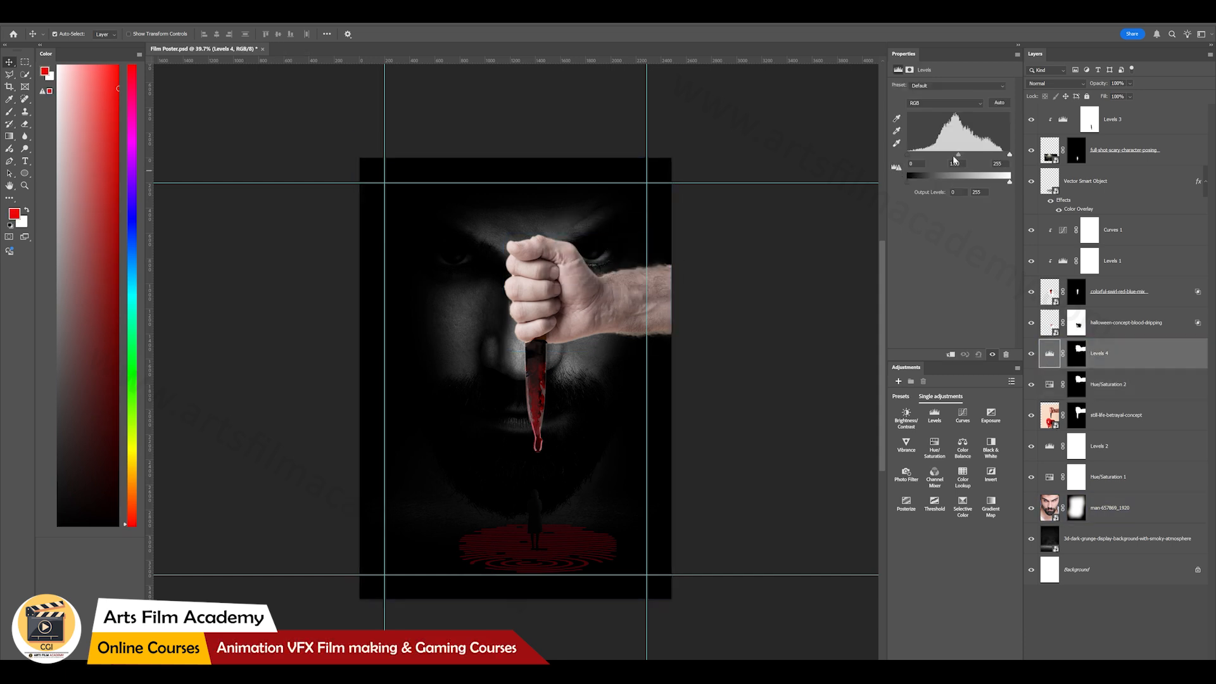
pyautogui.moveTo(959, 156); pyautogui.dragTo(981, 162)
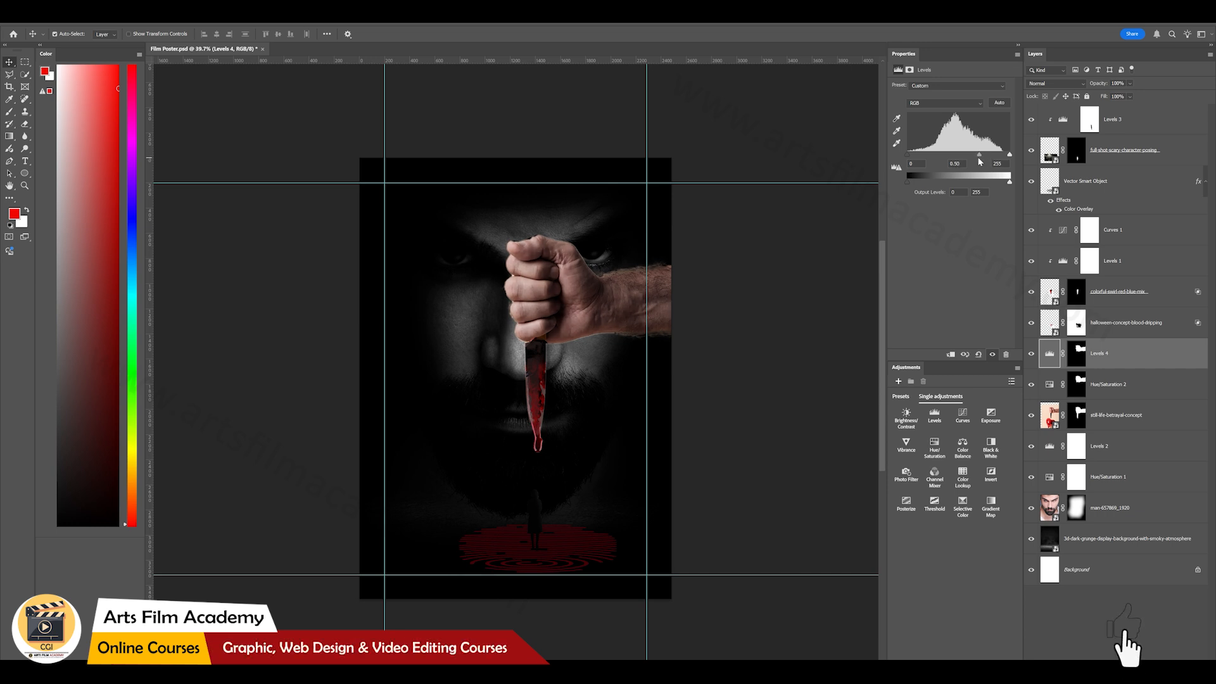
# Step: Paint black with a soft brush enlarged to about 700 px on the still-life-betrayal-concept mask to fade out the forearm
pyautogui.click(1073, 417)
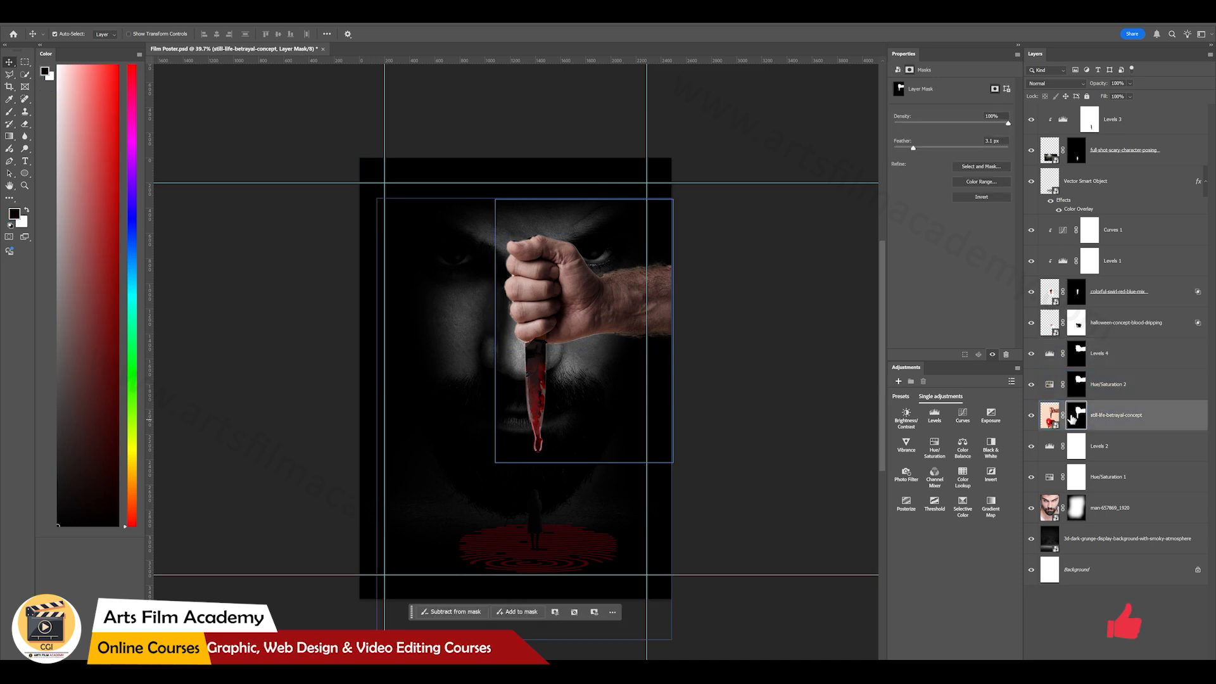
pyautogui.press('b')
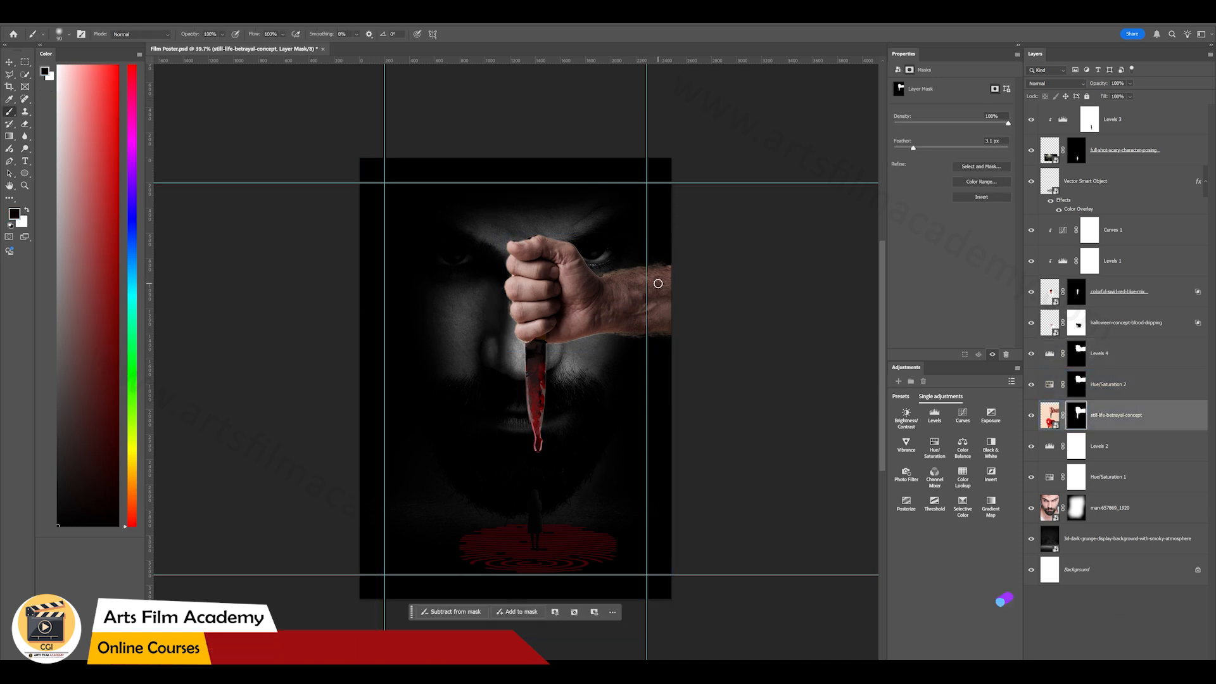
pyautogui.press(']')
pyautogui.press(']')
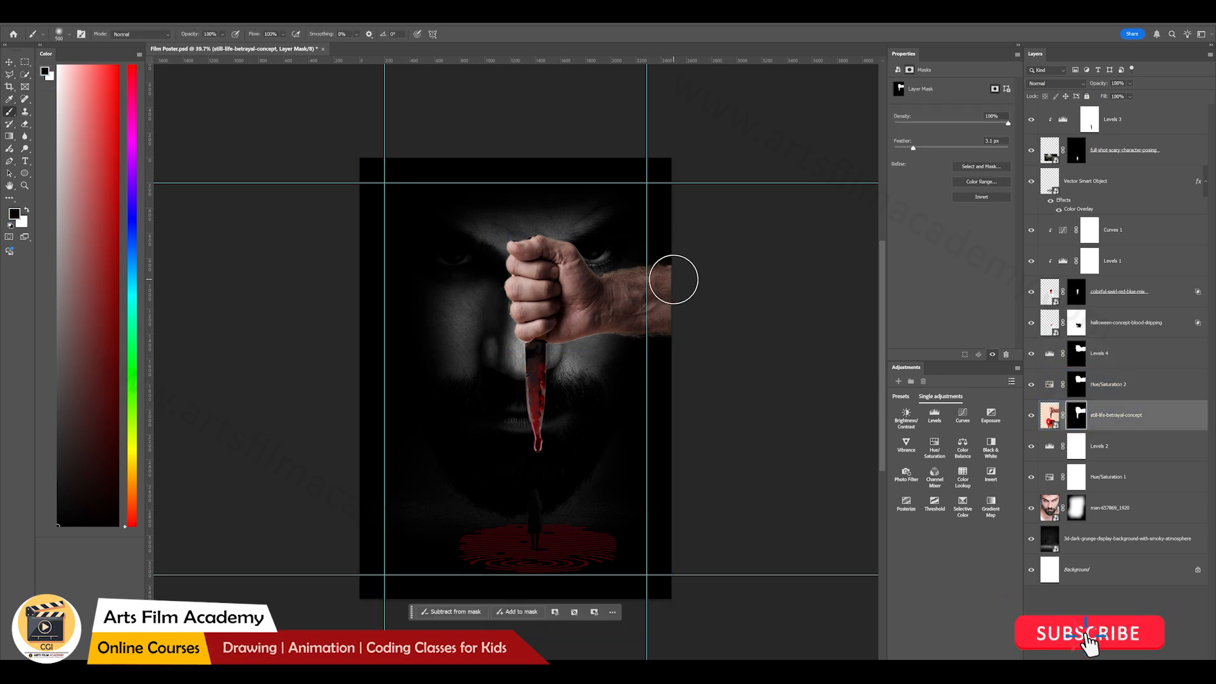
pyautogui.press(']')
pyautogui.press(']')
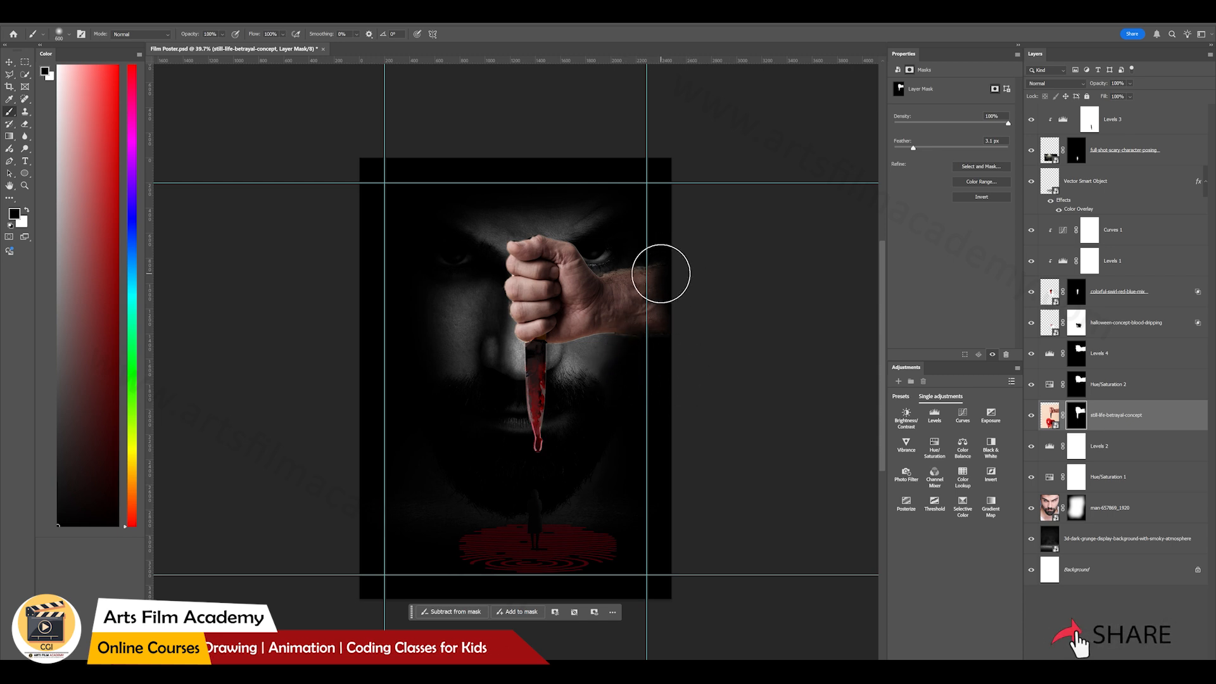
pyautogui.press(']')
pyautogui.press(']')
pyautogui.moveTo(639, 247)
pyautogui.mouseDown()
pyautogui.moveTo(695, 329)
pyautogui.moveTo(673, 355)
pyautogui.moveTo(684, 337)
pyautogui.moveTo(678, 344)
pyautogui.mouseUp()
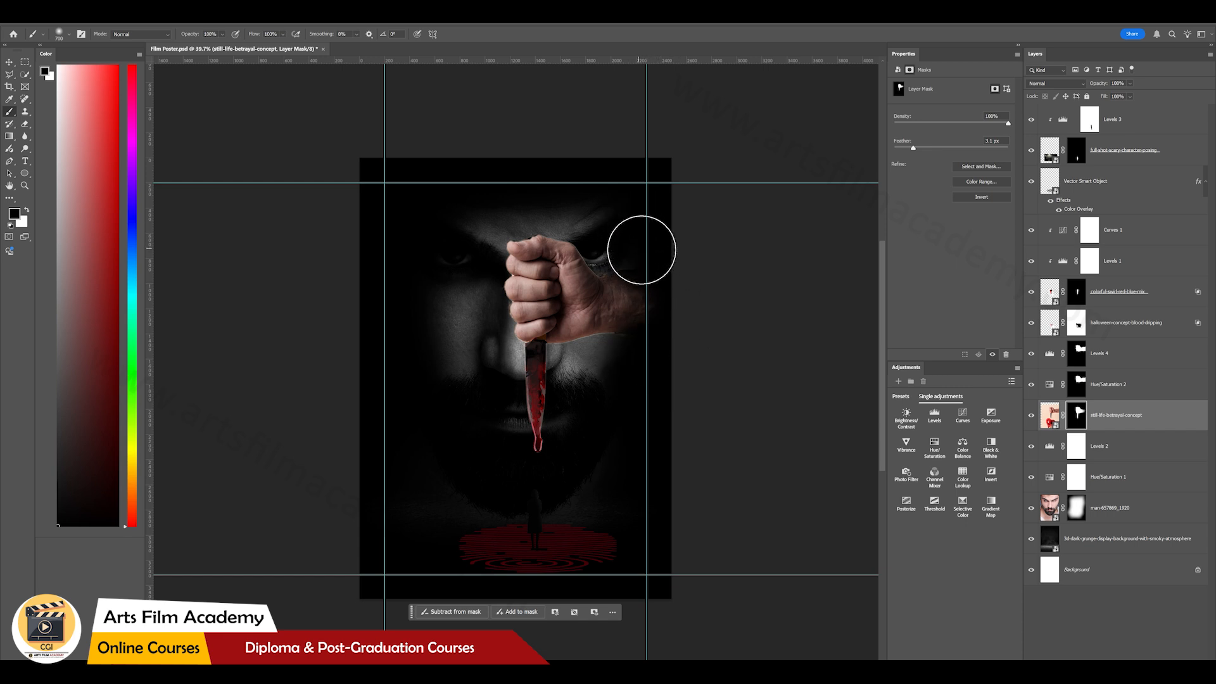
# Step: Paint white with a smaller soft brush on the hand's mask to restore part of the wrist, and save the poster
pyautogui.press('x')
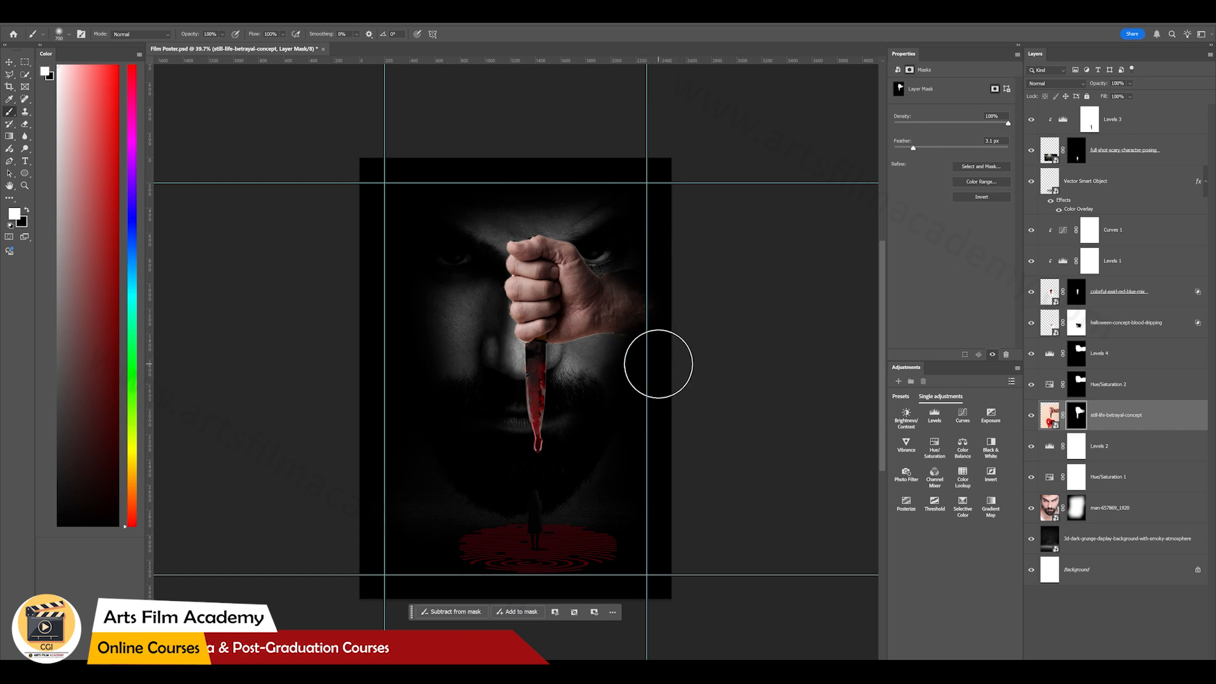
pyautogui.press('[')
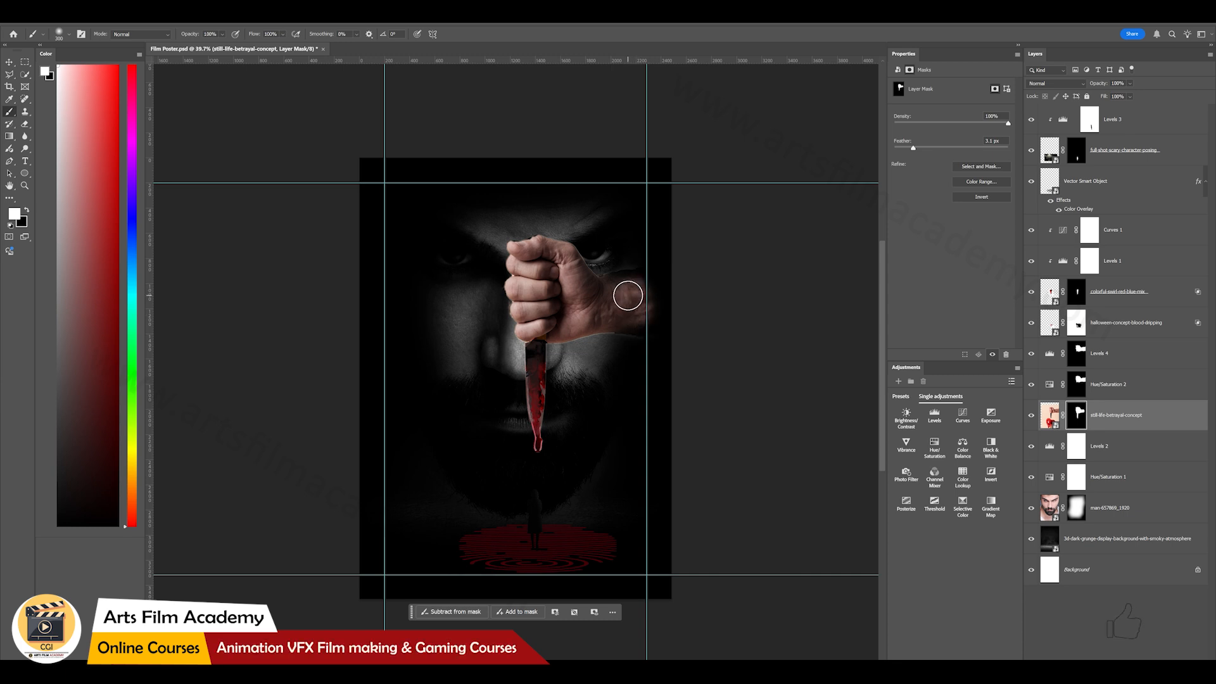
pyautogui.press('v')
pyautogui.keyDown('ctrl'); pyautogui.click(726, 357); pyautogui.keyUp('ctrl')
pyautogui.hotkey('ctrl', 's')
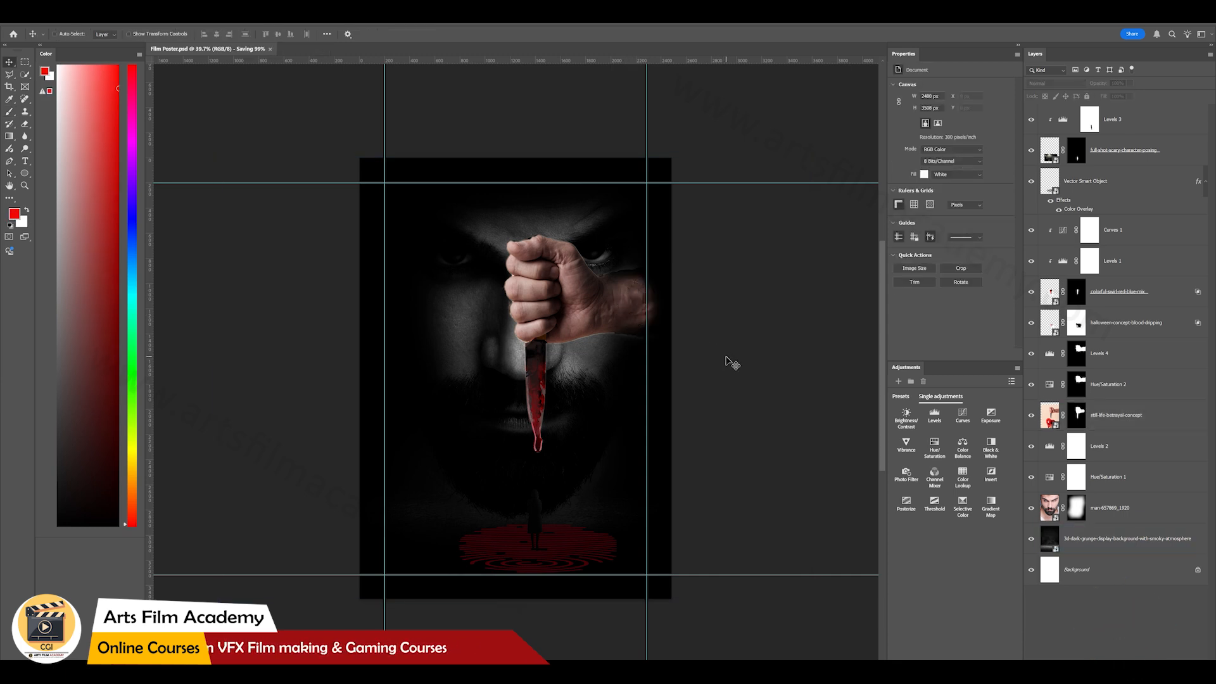
pyautogui.keyDown('ctrl'); pyautogui.click(727, 360); pyautogui.keyUp('ctrl')
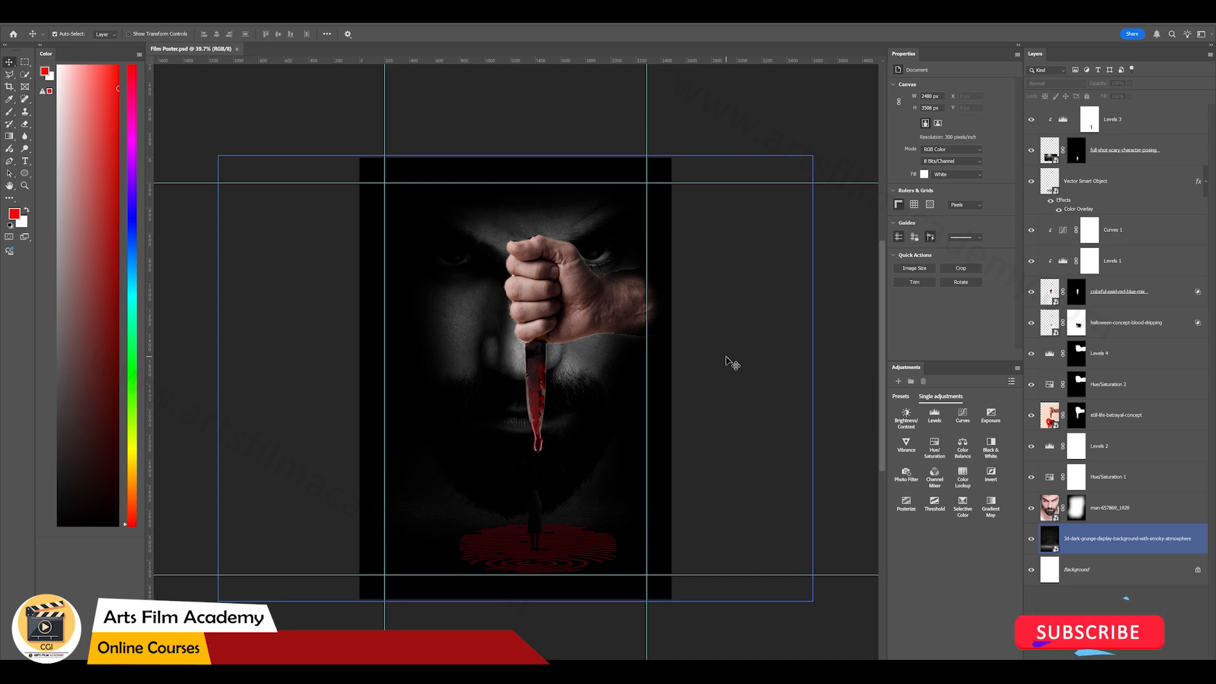
pyautogui.click(823, 342)
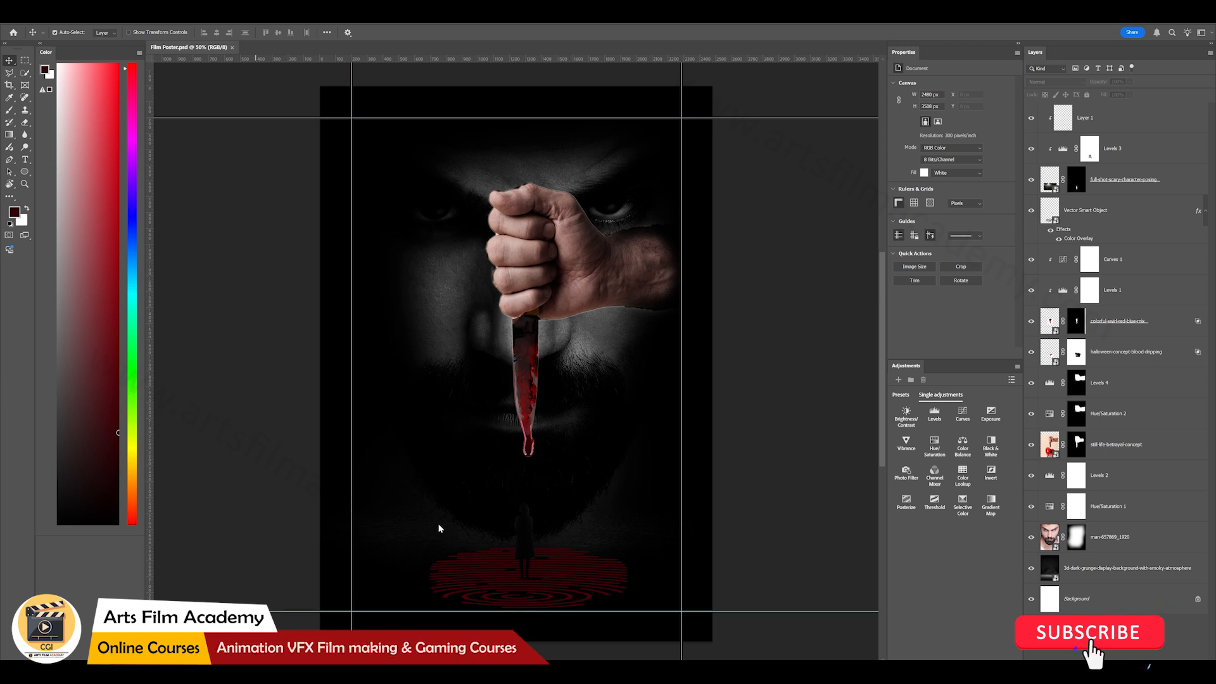
# Step: Add the film title text "Dead Sign" in Corbel Light between the knife tip and the red fingerprint
pyautogui.click(26, 160)
pyautogui.click(443, 480)
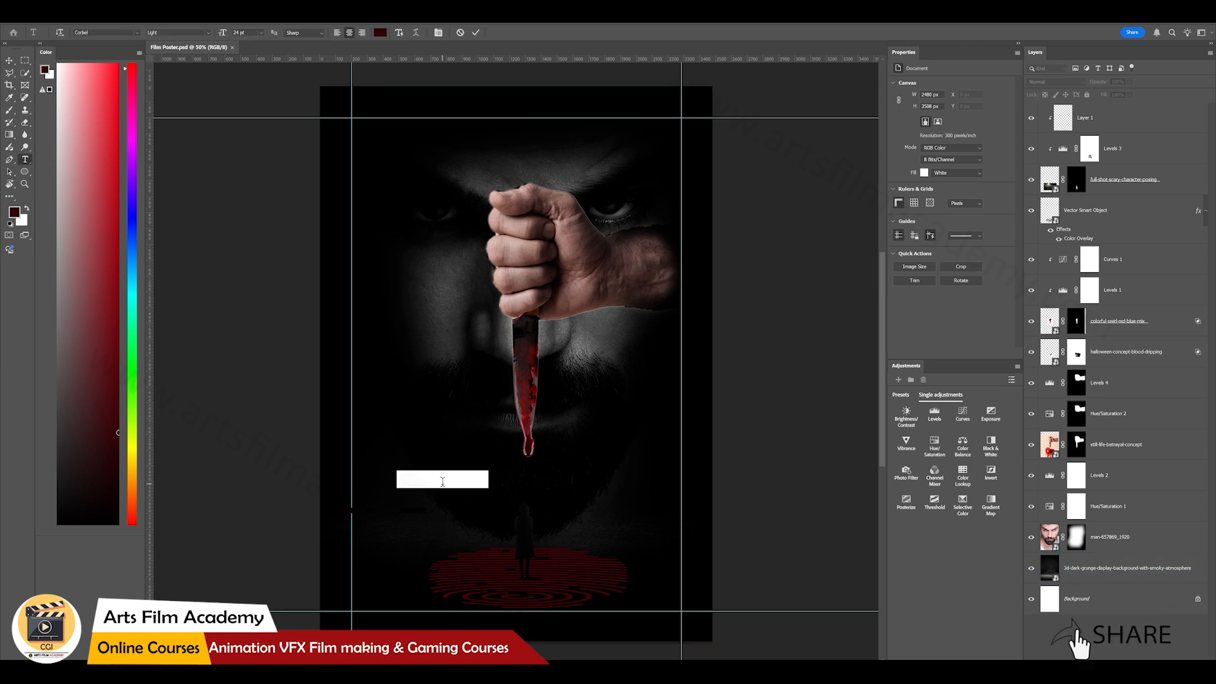
pyautogui.write('THE ')
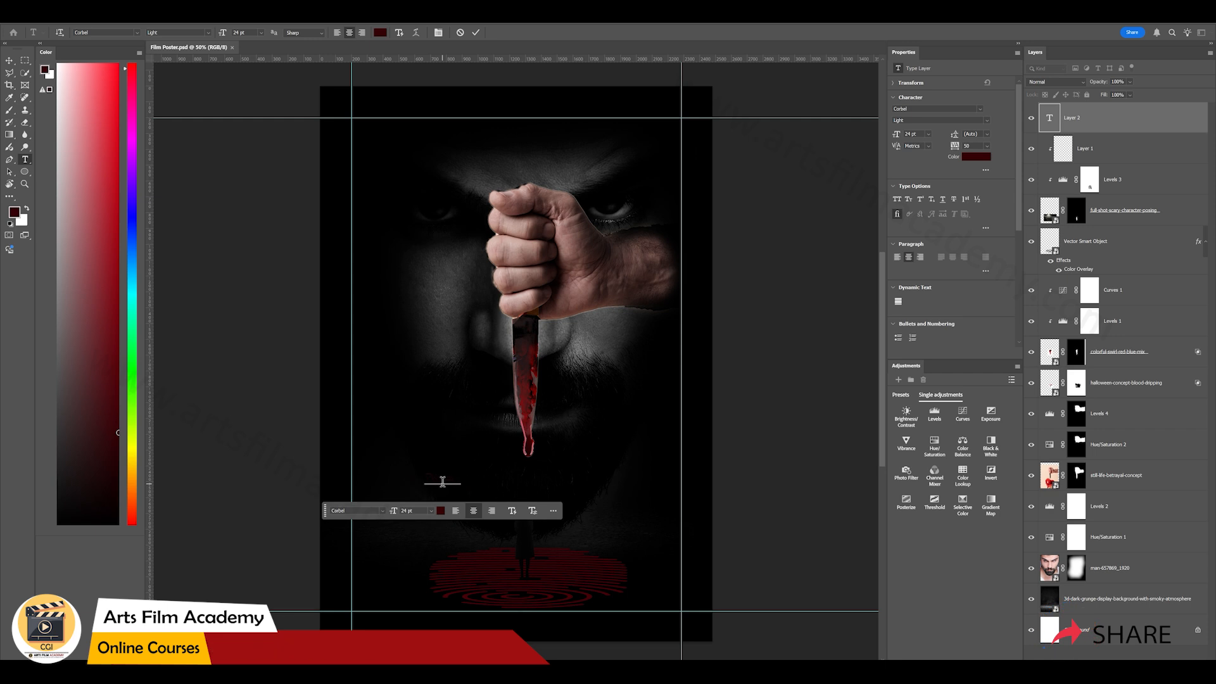
pyautogui.write('MUR')
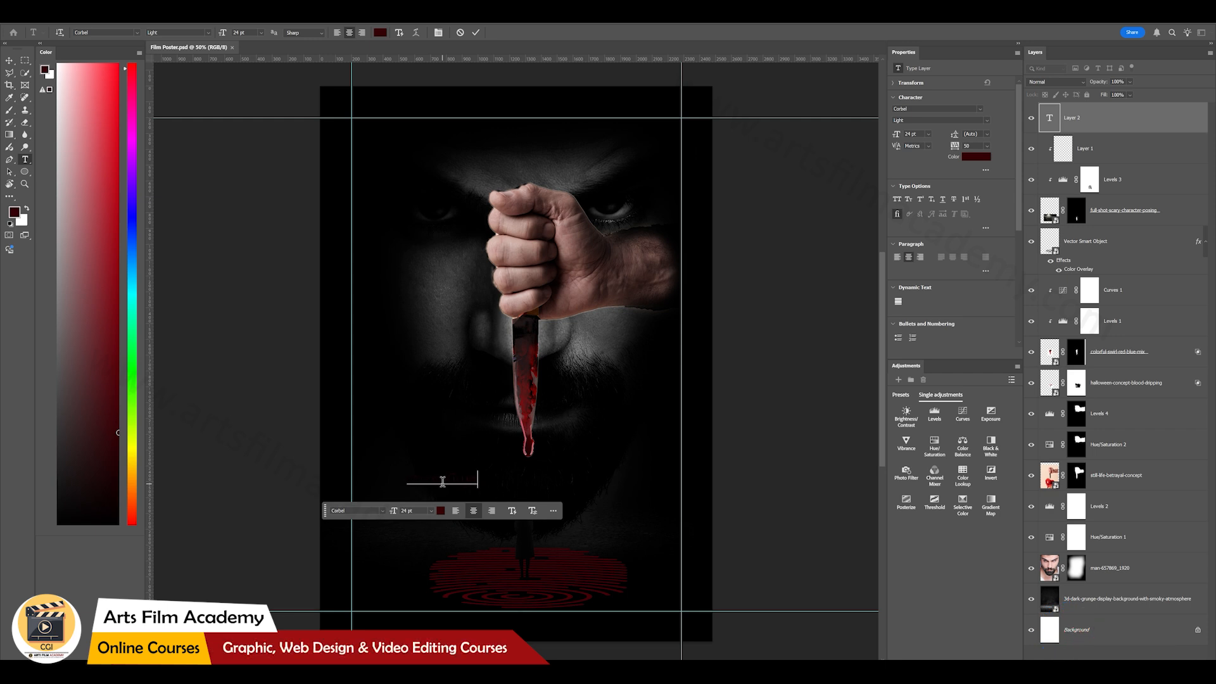
pyautogui.click(8, 61)
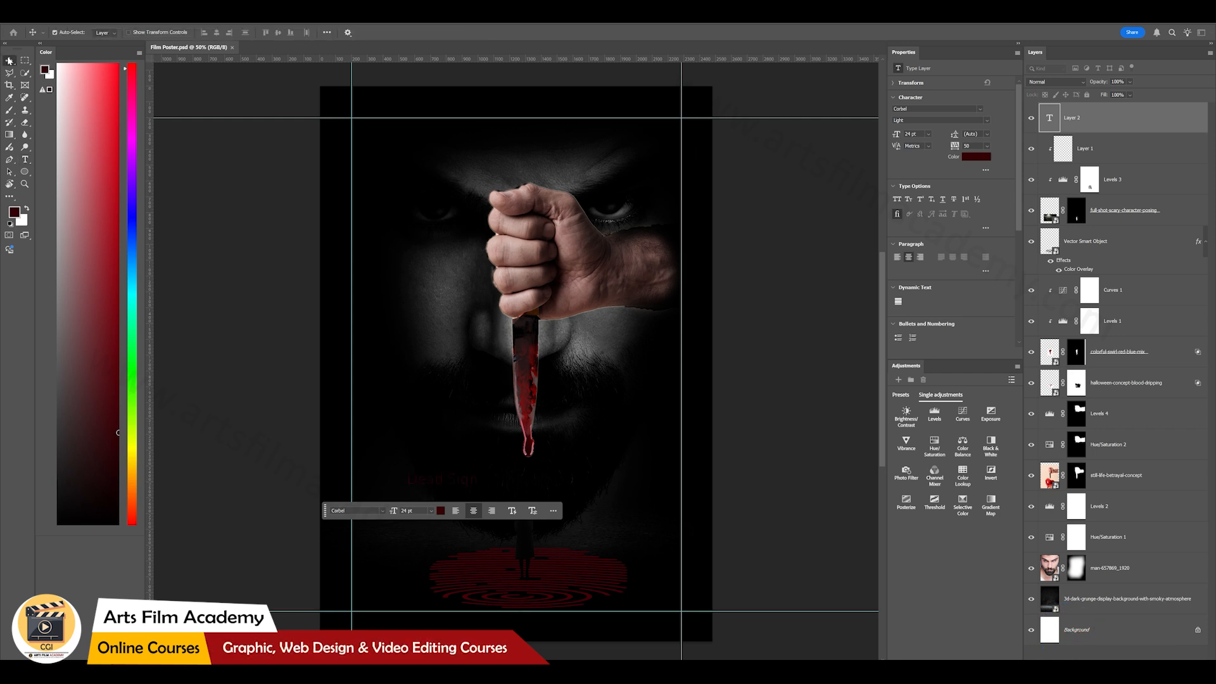
pyautogui.moveTo(486, 482)
pyautogui.mouseDown()
pyautogui.moveTo(528, 479)
pyautogui.moveTo(471, 486)
pyautogui.mouseUp()
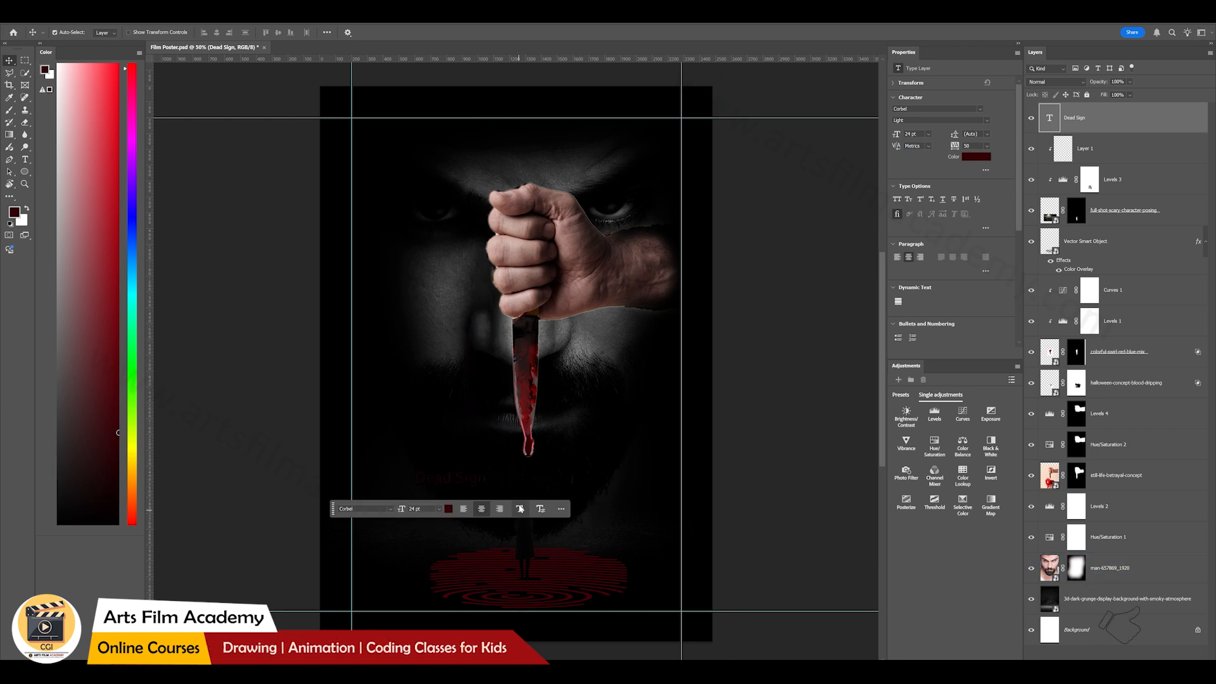
# Step: Scale the Dead Sign title up to about 93.5 pt and centre it horizontally on the poster, just below the knife
pyautogui.hotkey('ctrl', 't')
pyautogui.moveTo(490, 489); pyautogui.dragTo(576, 529)
pyautogui.hotkey('ctrl', 'z')
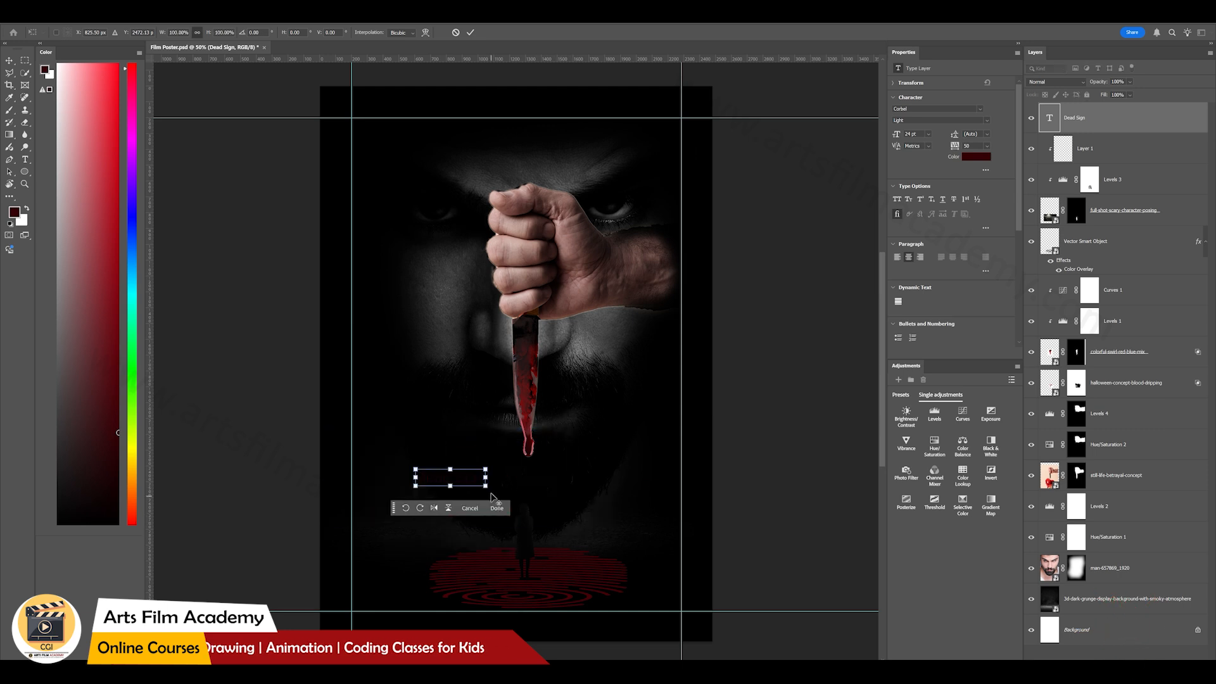
pyautogui.moveTo(486, 487); pyautogui.dragTo(579, 536)
pyautogui.moveTo(470, 498); pyautogui.dragTo(610, 500)
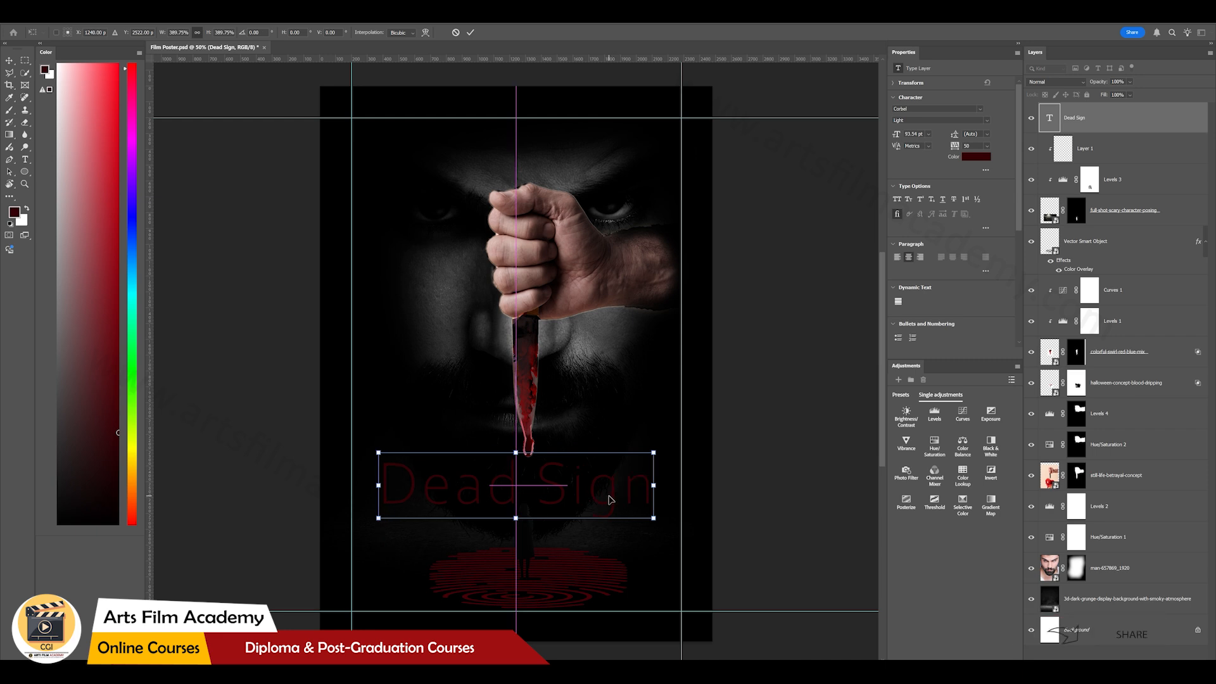
pyautogui.press('Return')
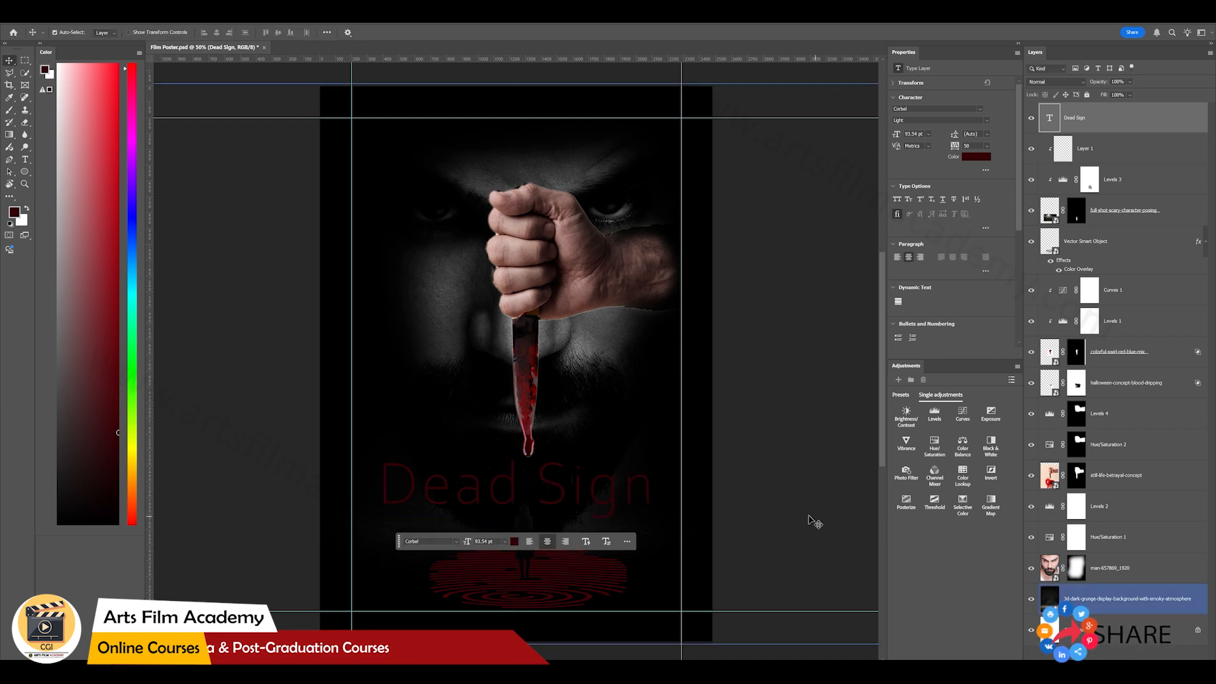
pyautogui.click(814, 521)
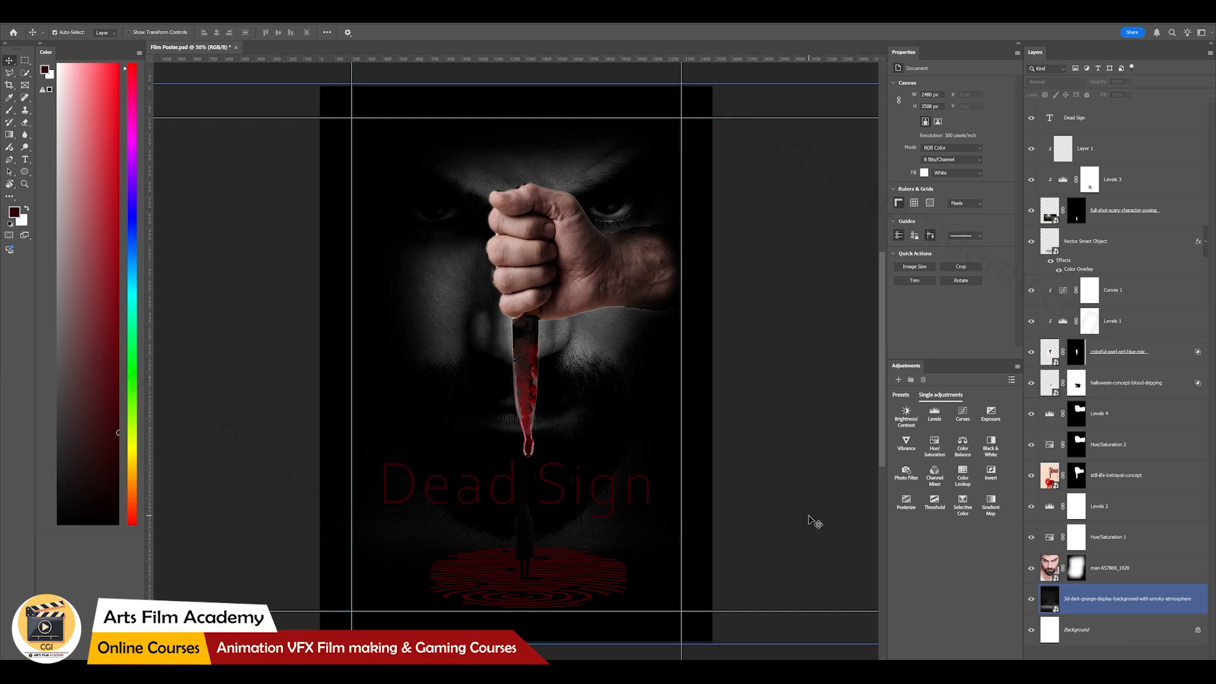
# Step: Change the Dead Sign title's font to Saphifen Regular
pyautogui.click(594, 509)
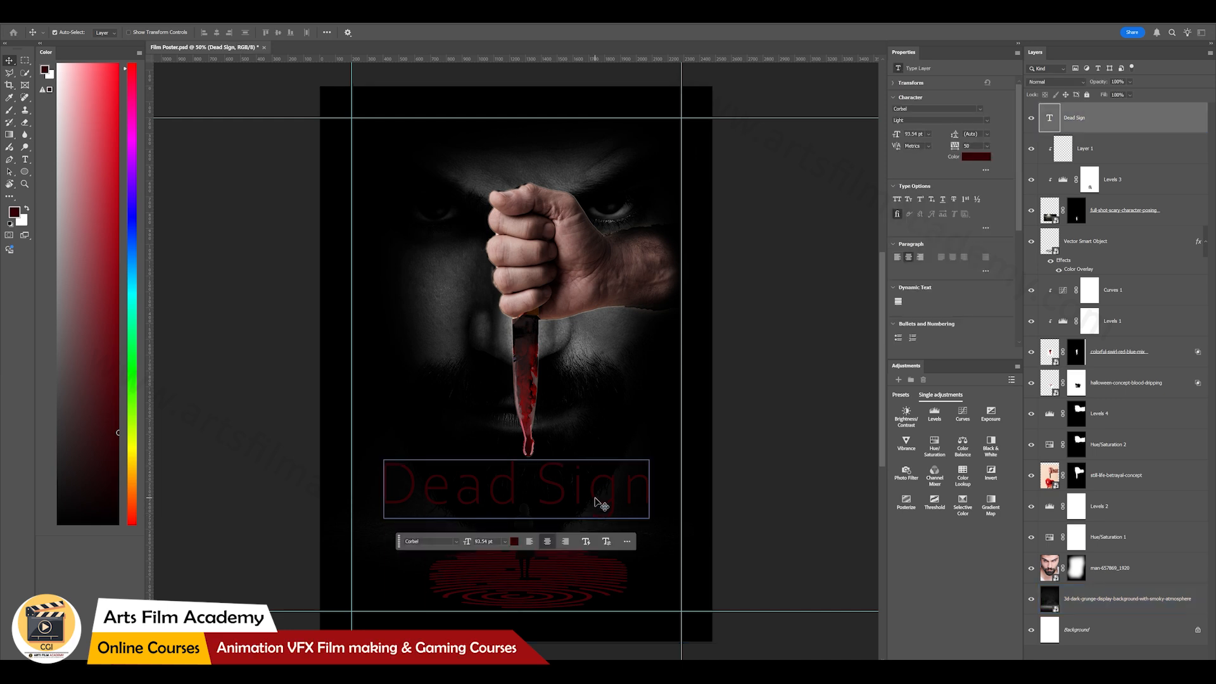
pyautogui.click(981, 113)
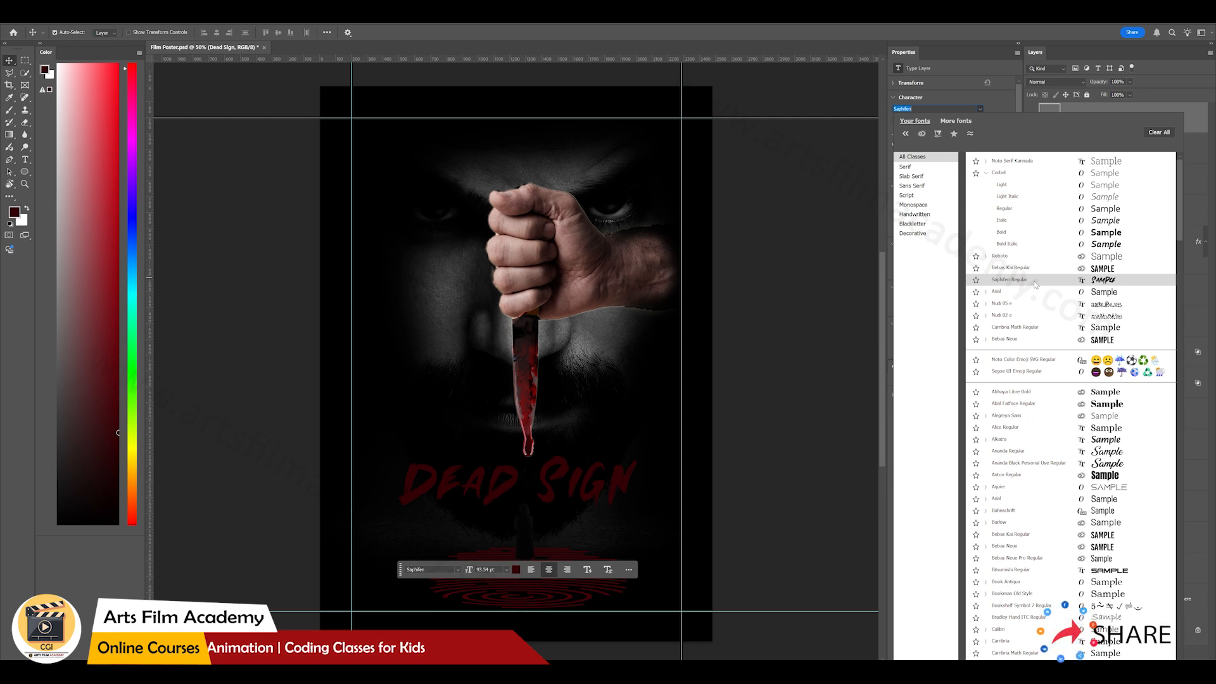
pyautogui.press('Up')
pyautogui.press('Down')
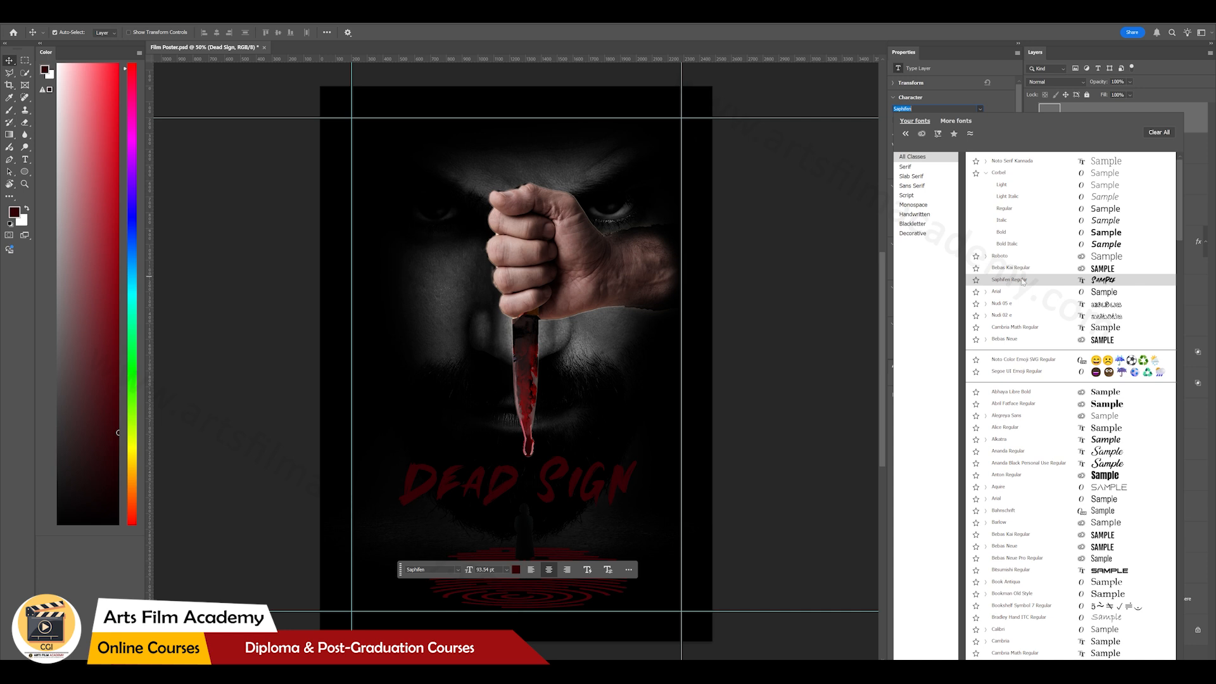
pyautogui.click(1022, 282)
pyautogui.moveTo(581, 482); pyautogui.dragTo(579, 485)
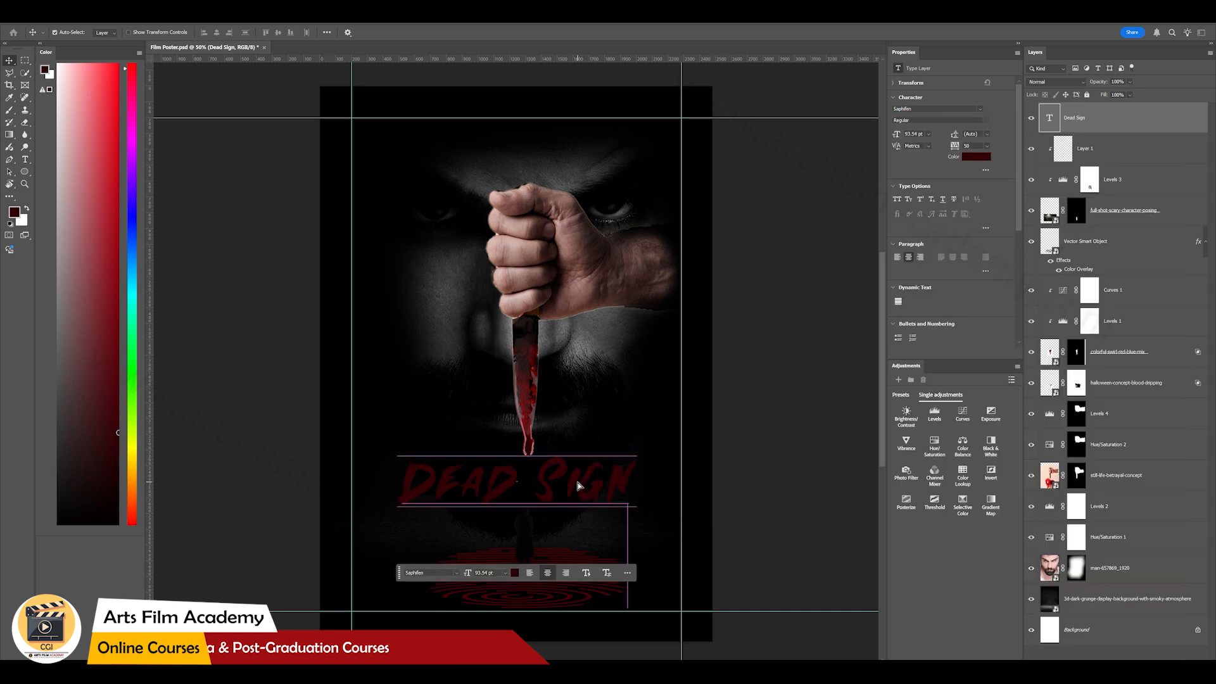
# Step: Set the Dead Sign title's text colour to light pink ffa8af and save the poster
pyautogui.click(967, 156)
pyautogui.click(827, 216)
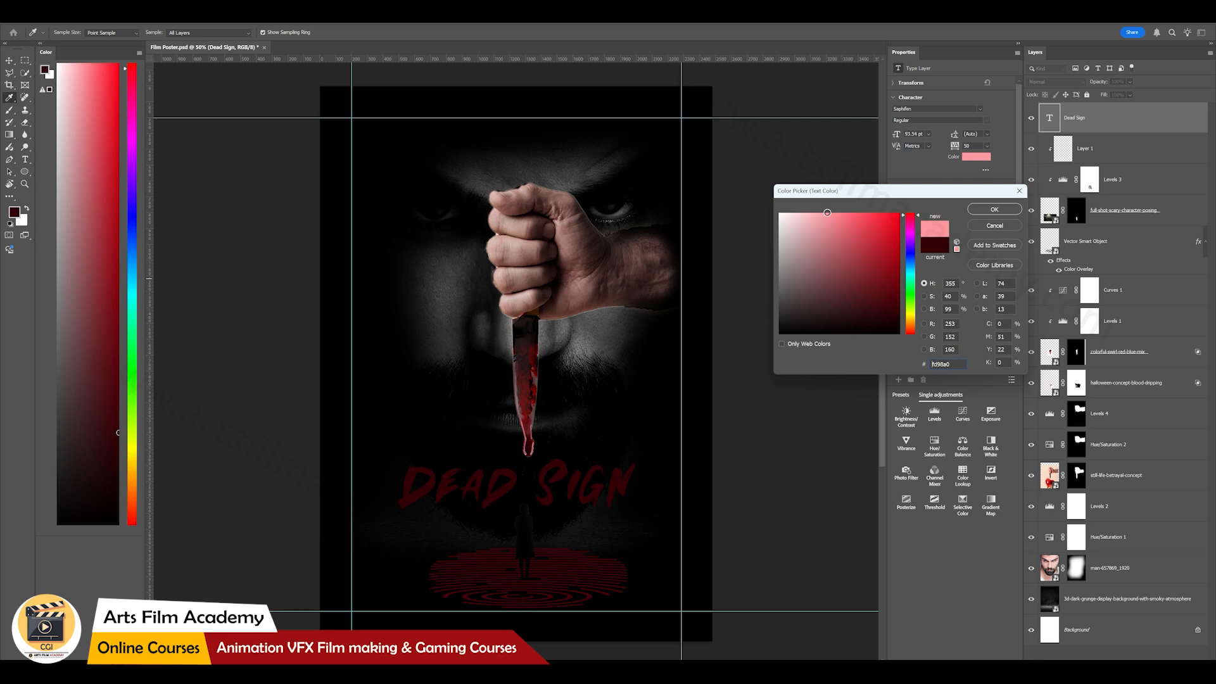
pyautogui.moveTo(825, 221); pyautogui.dragTo(812, 216)
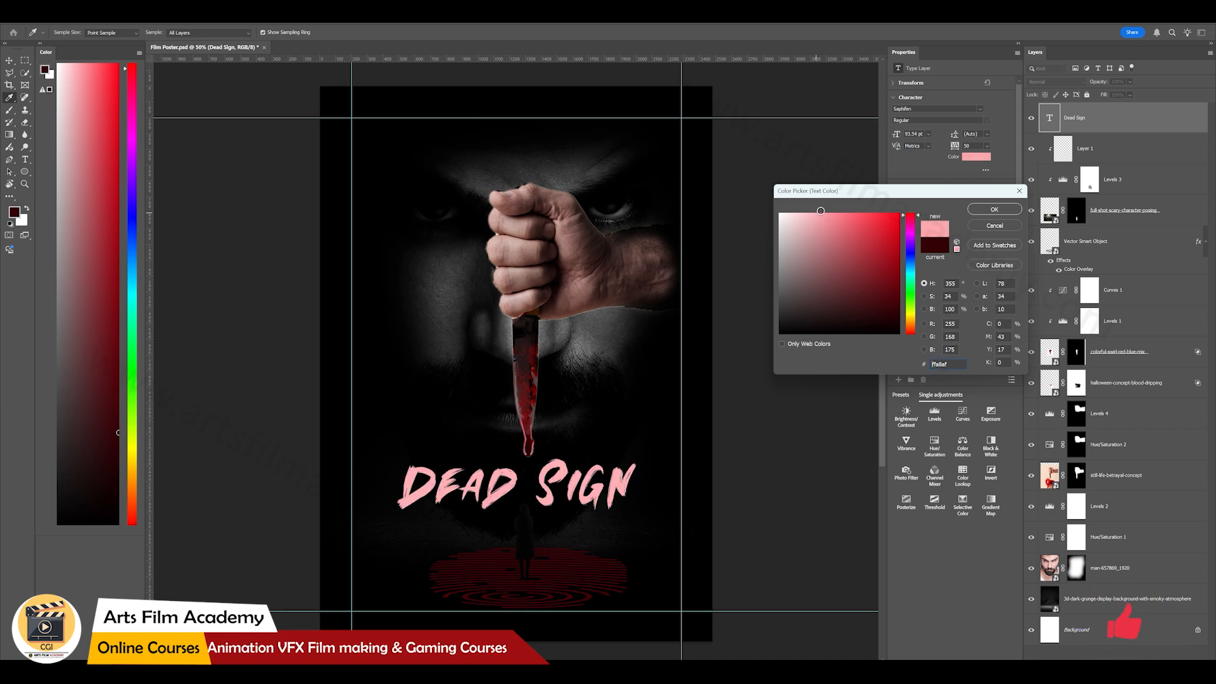
pyautogui.click(984, 213)
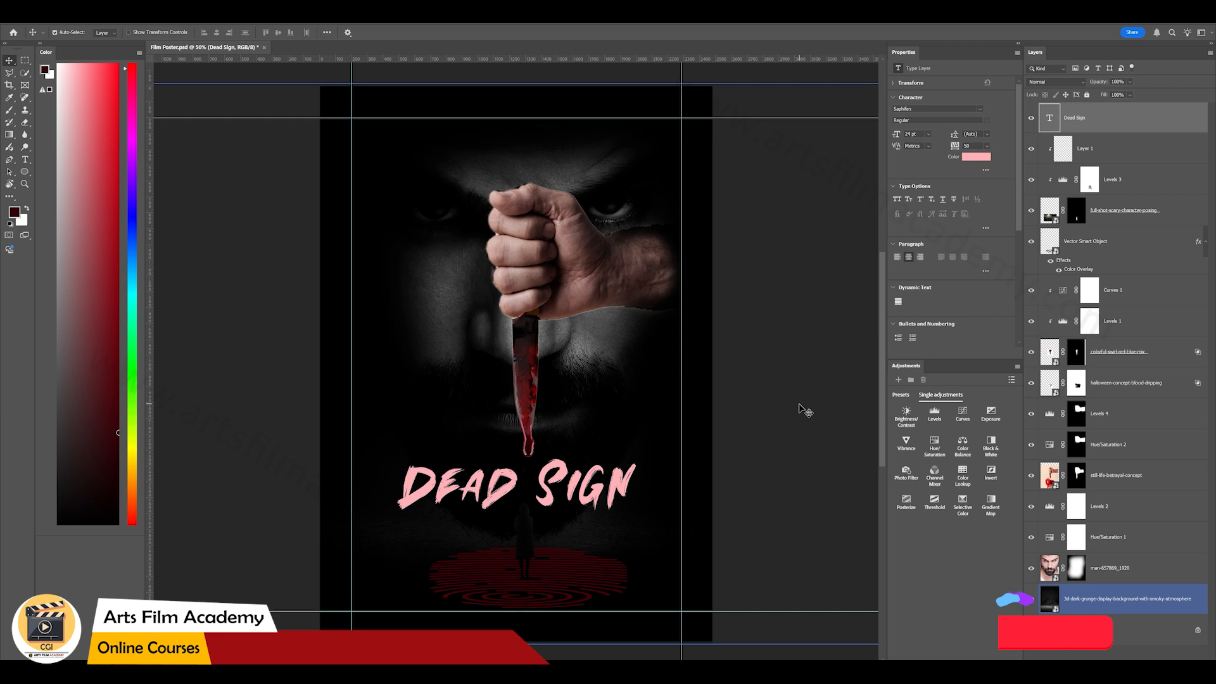
pyautogui.click(801, 406)
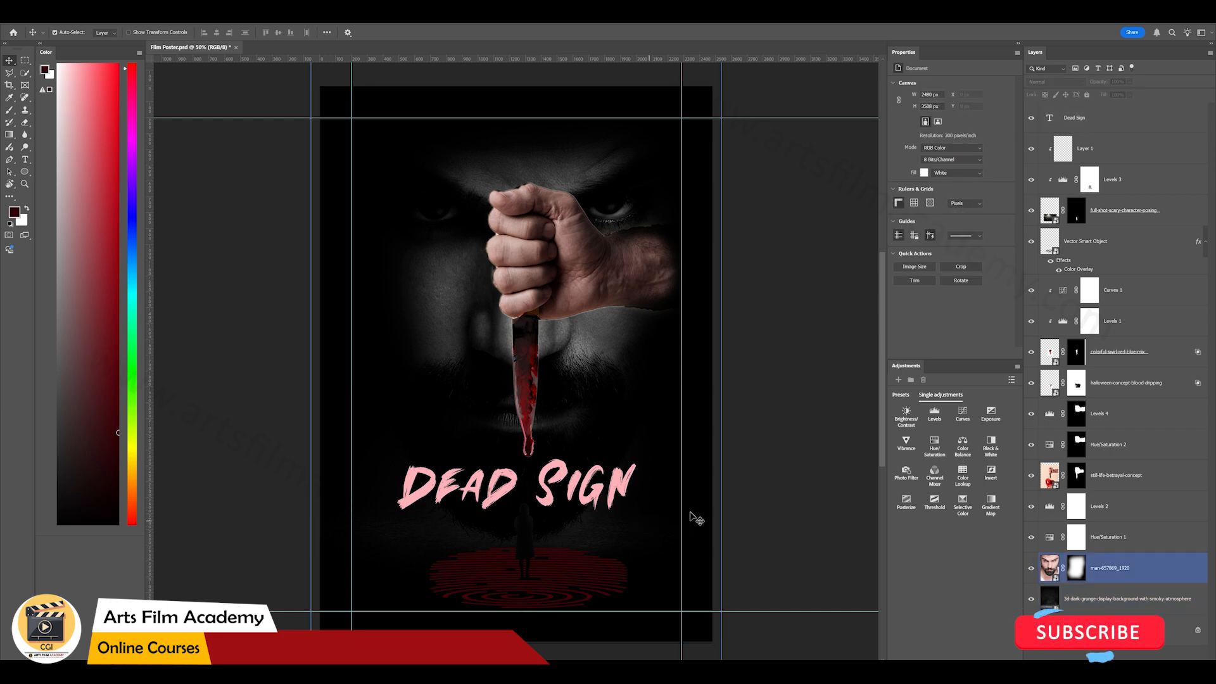
pyautogui.click(792, 483)
pyautogui.hotkey('ctrl', 's')
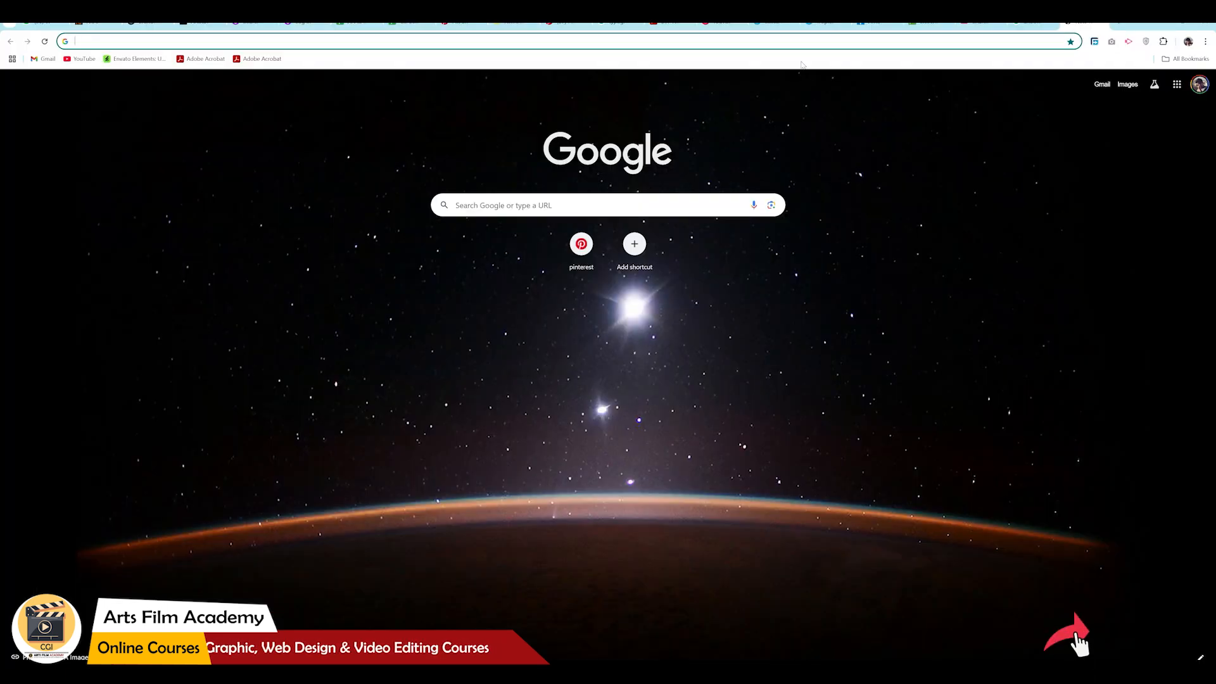
# Step: Switch to the browser, search for google fonts, and look through the font families on Google Fonts
pyautogui.click(794, 41)
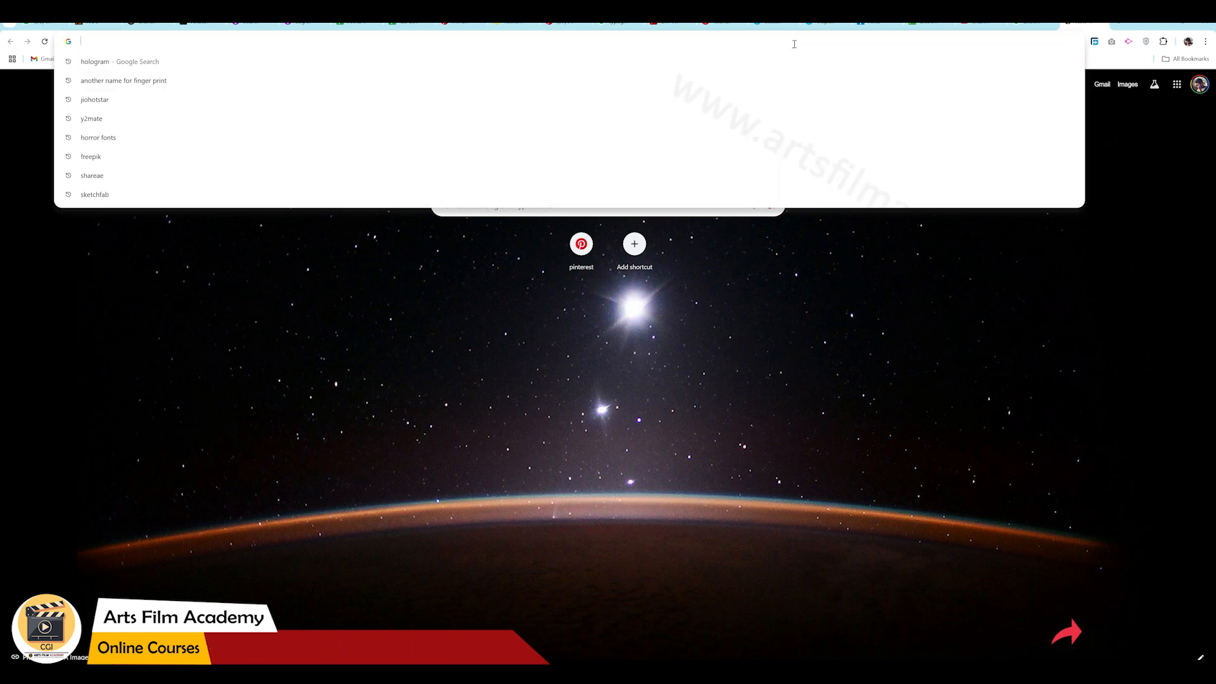
pyautogui.write('google fonts')
pyautogui.press('Return')
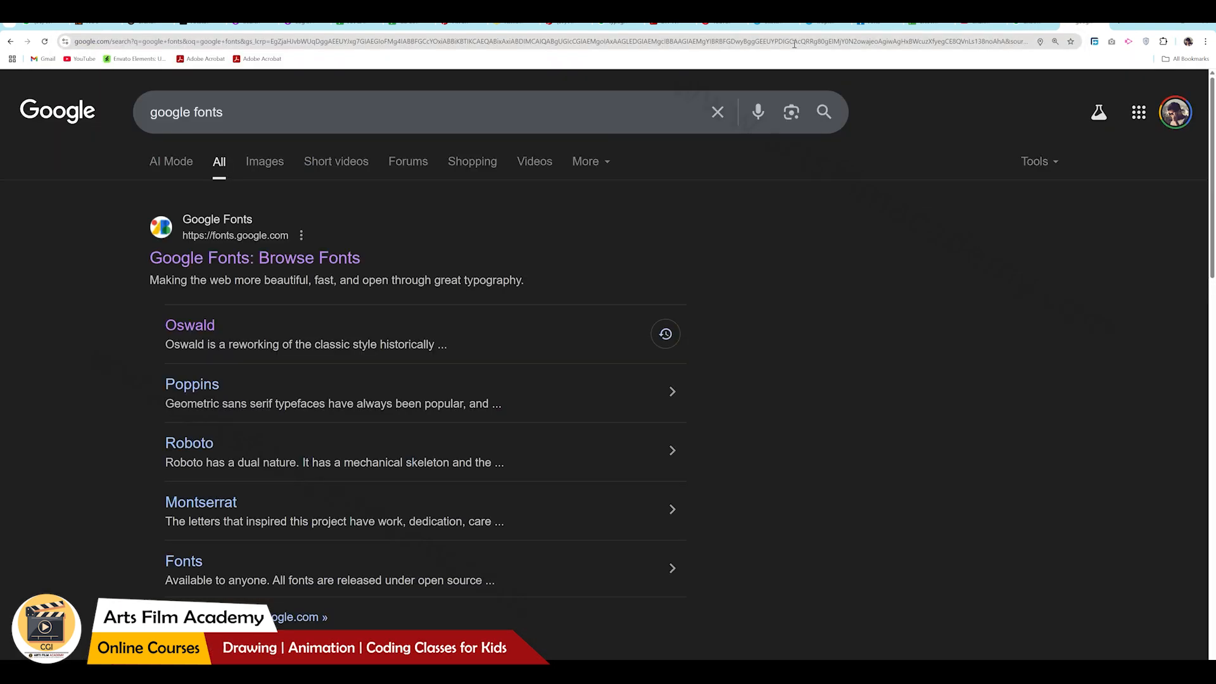
pyautogui.click(1081, 27)
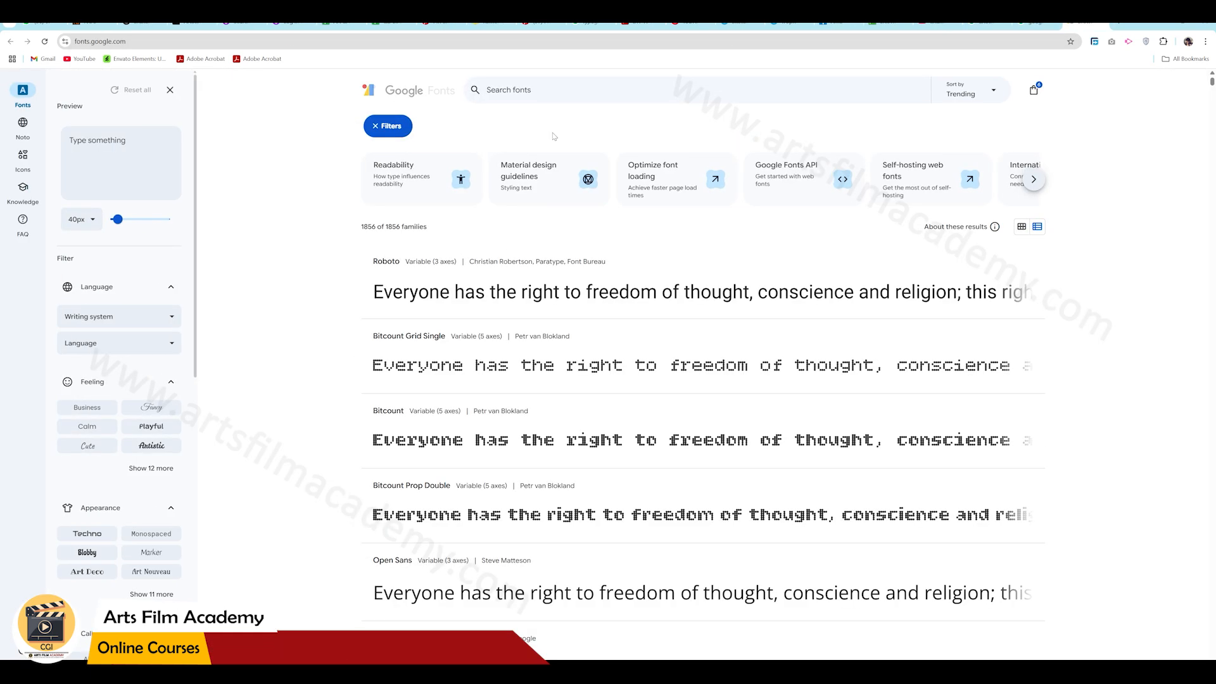
pyautogui.scroll(-5, 334, 372)
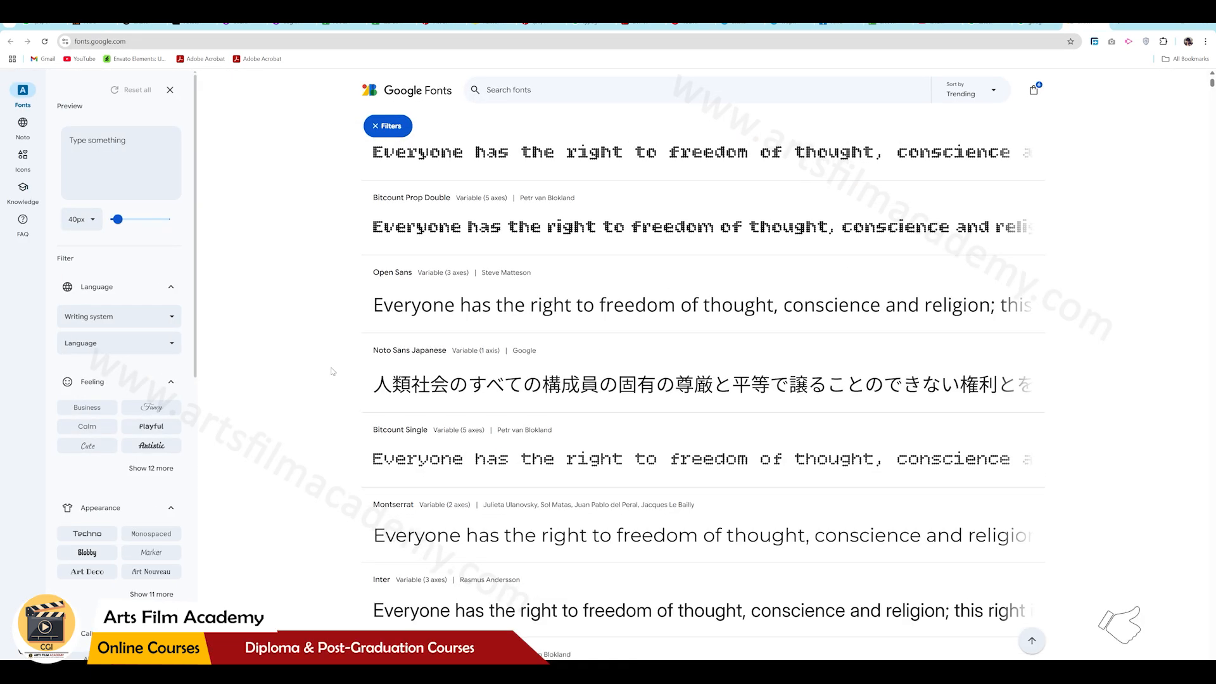
pyautogui.scroll(-10, 333, 371)
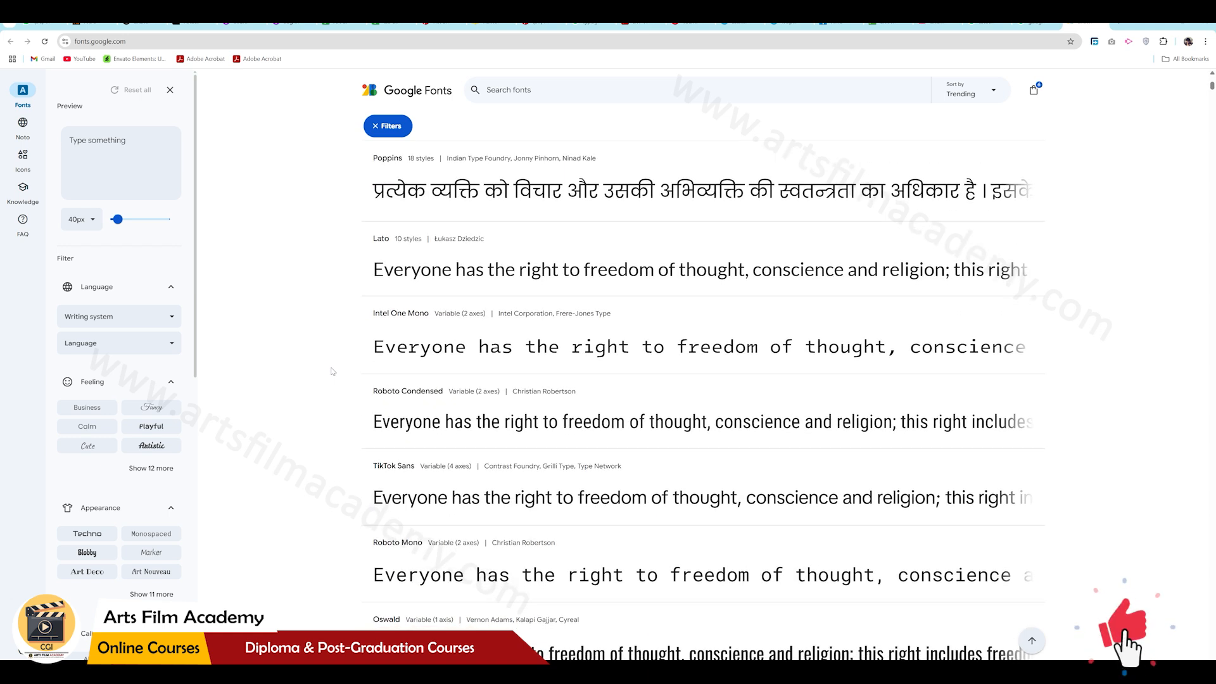
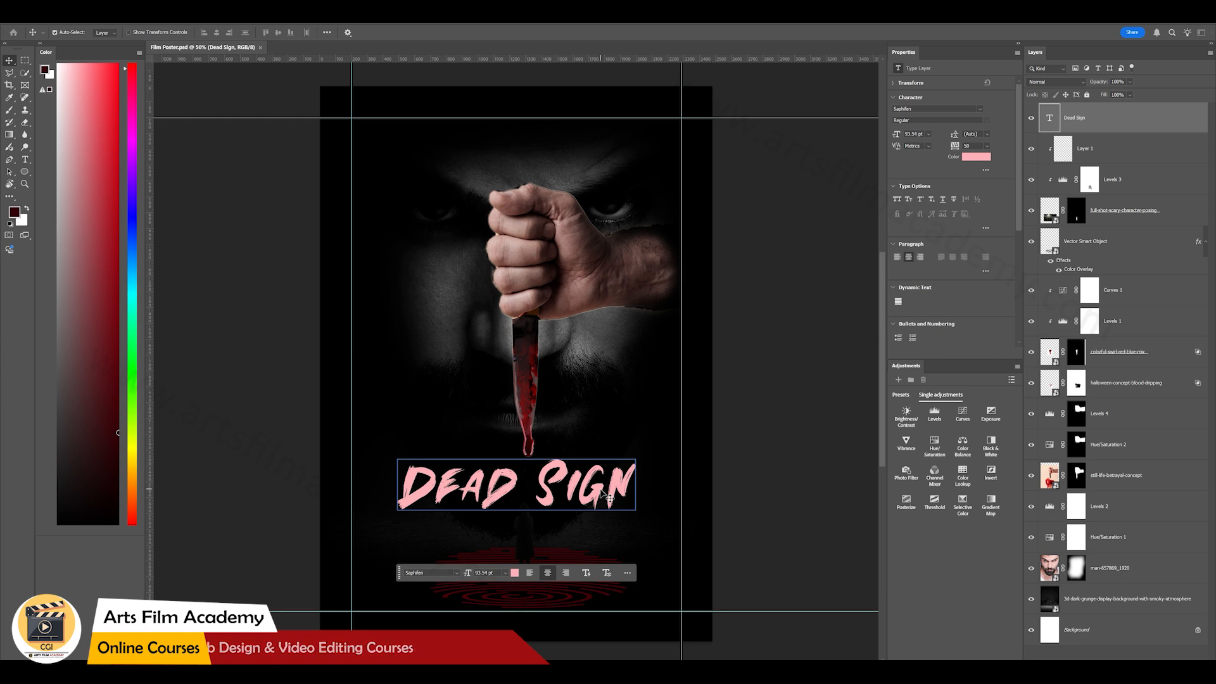
# Step: Back in Photoshop, nudge the Dead Sign title slightly to the right so it sits under the knife tip
pyautogui.moveTo(608, 498); pyautogui.dragTo(612, 495)
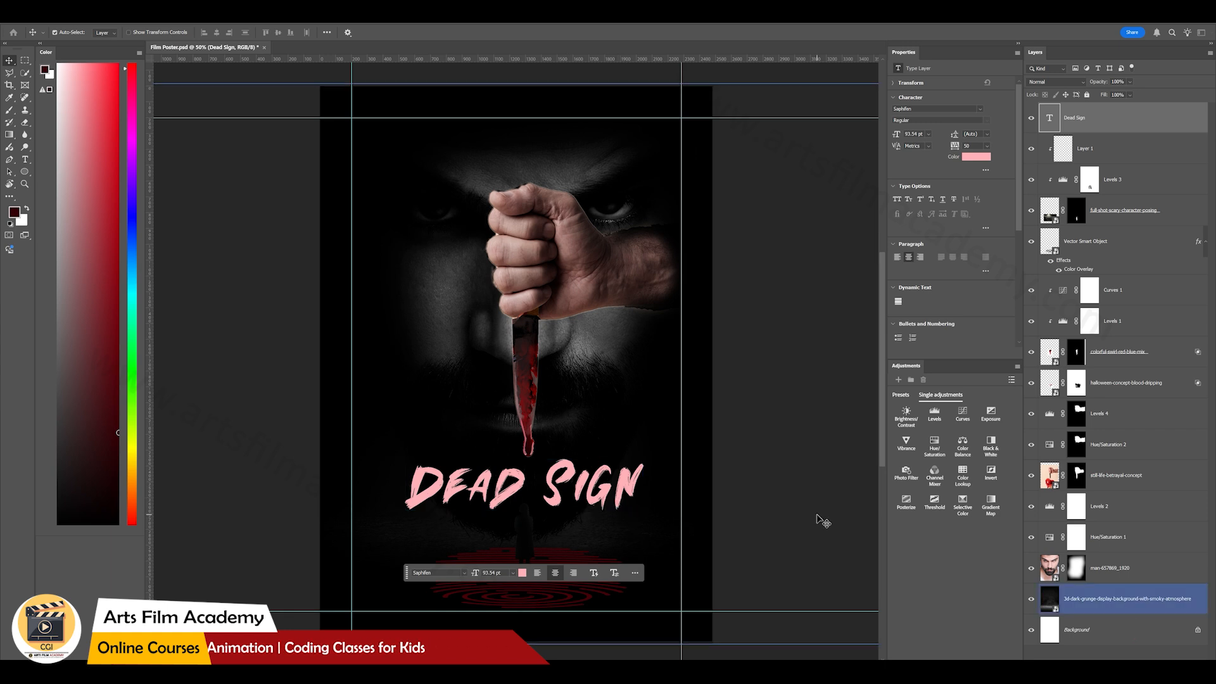
pyautogui.click(766, 535)
pyautogui.click(609, 494)
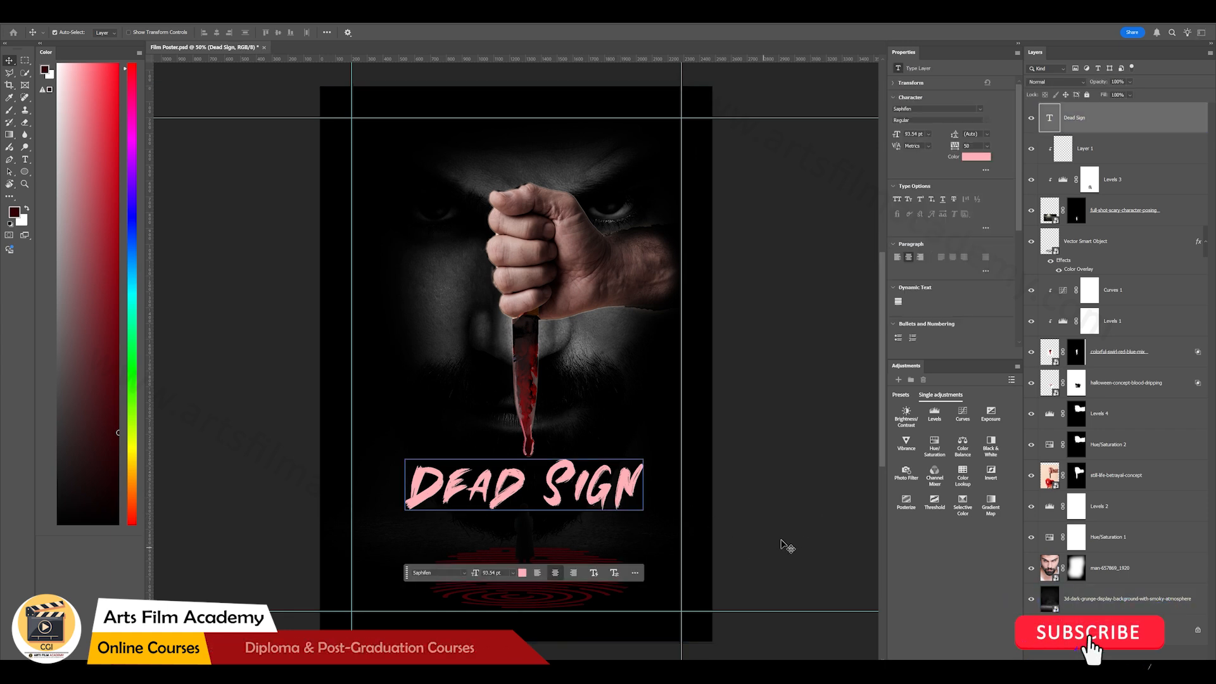
pyautogui.click(799, 517)
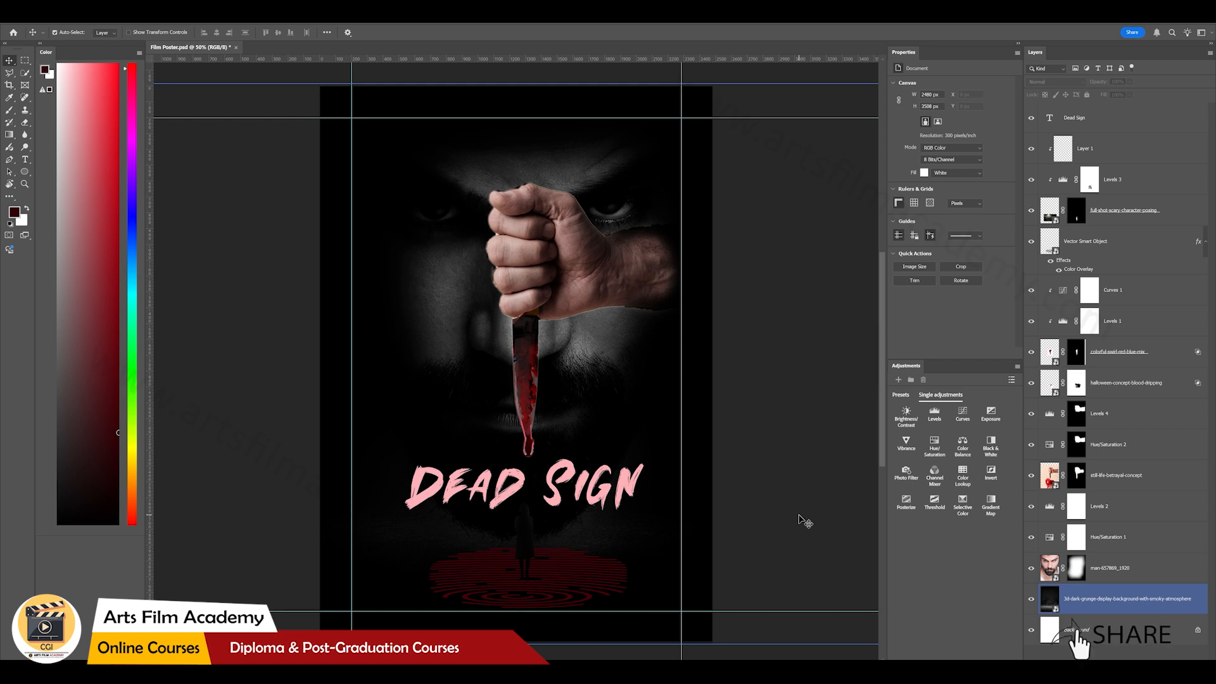
pyautogui.click(448, 592)
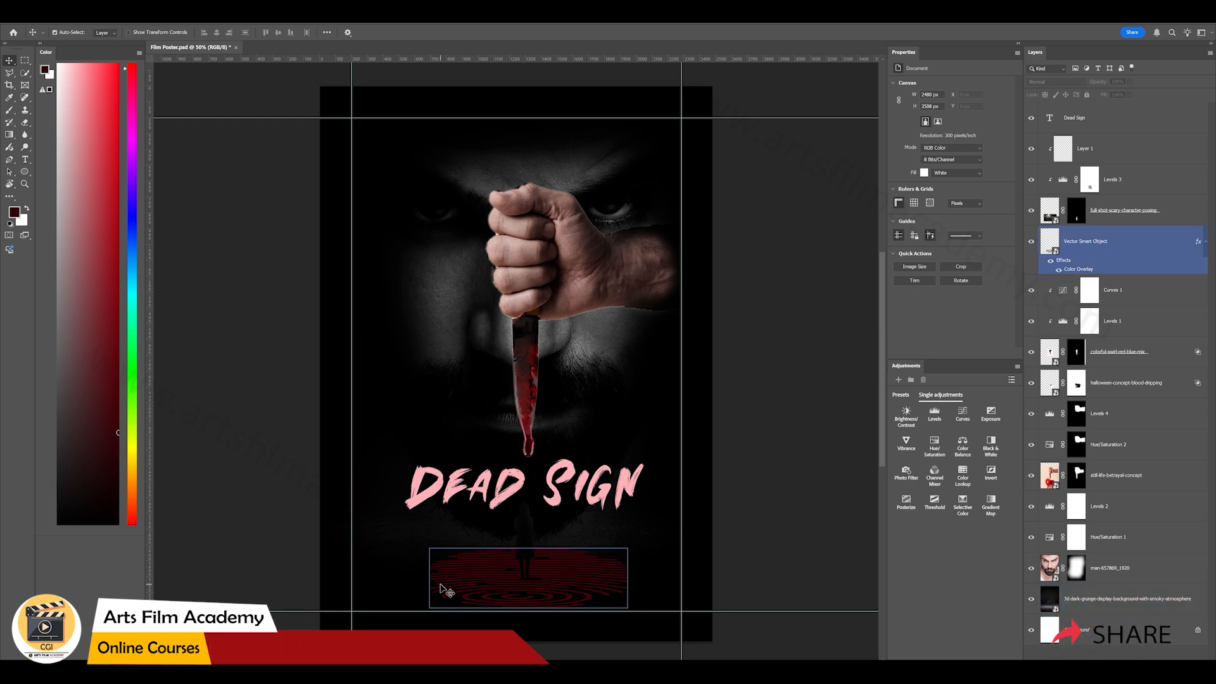
pyautogui.click(415, 593)
pyautogui.click(681, 601)
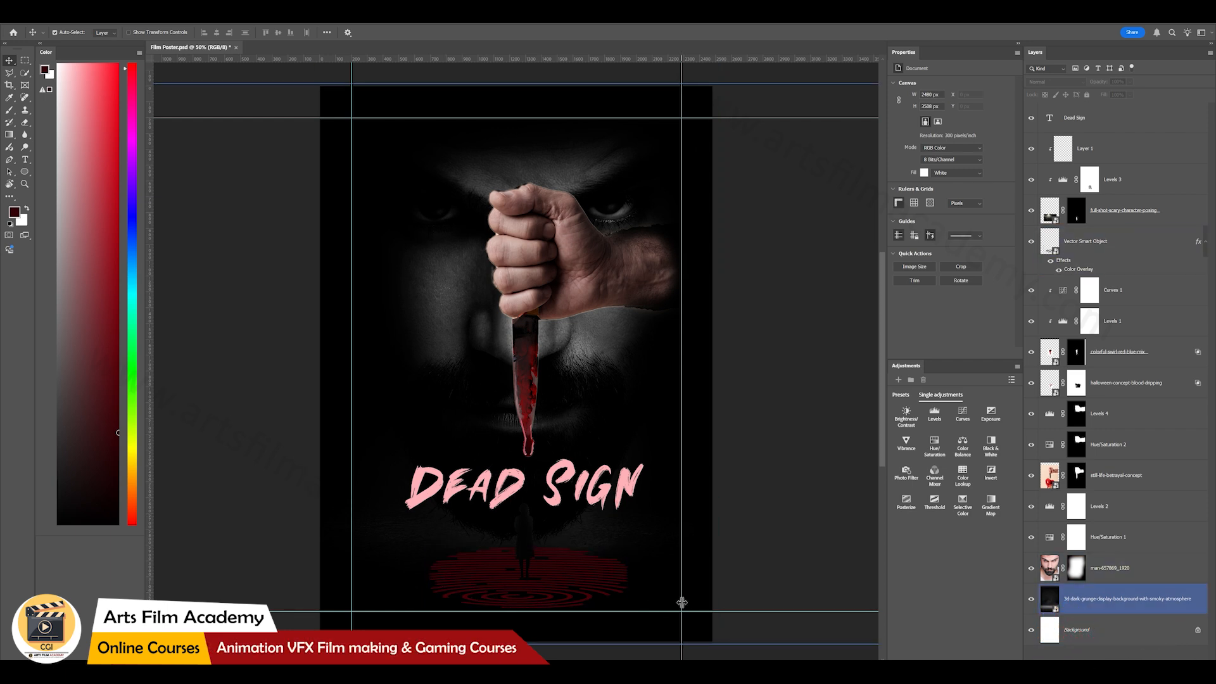
pyautogui.click(476, 201)
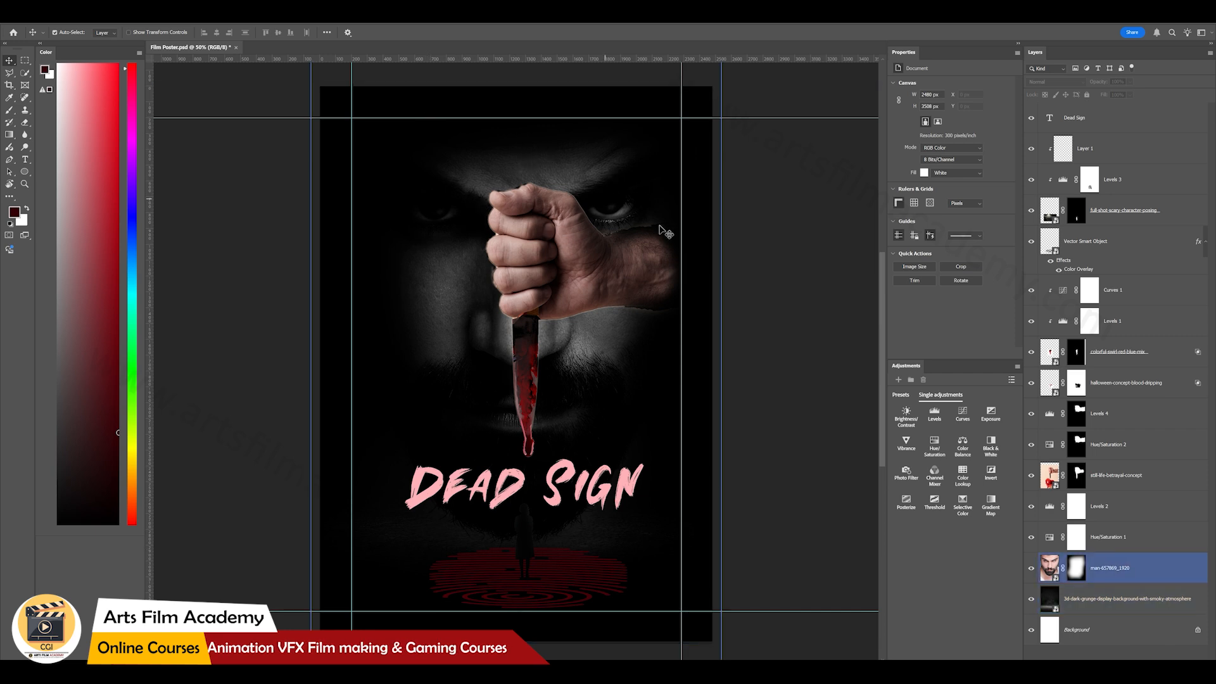
pyautogui.click(827, 248)
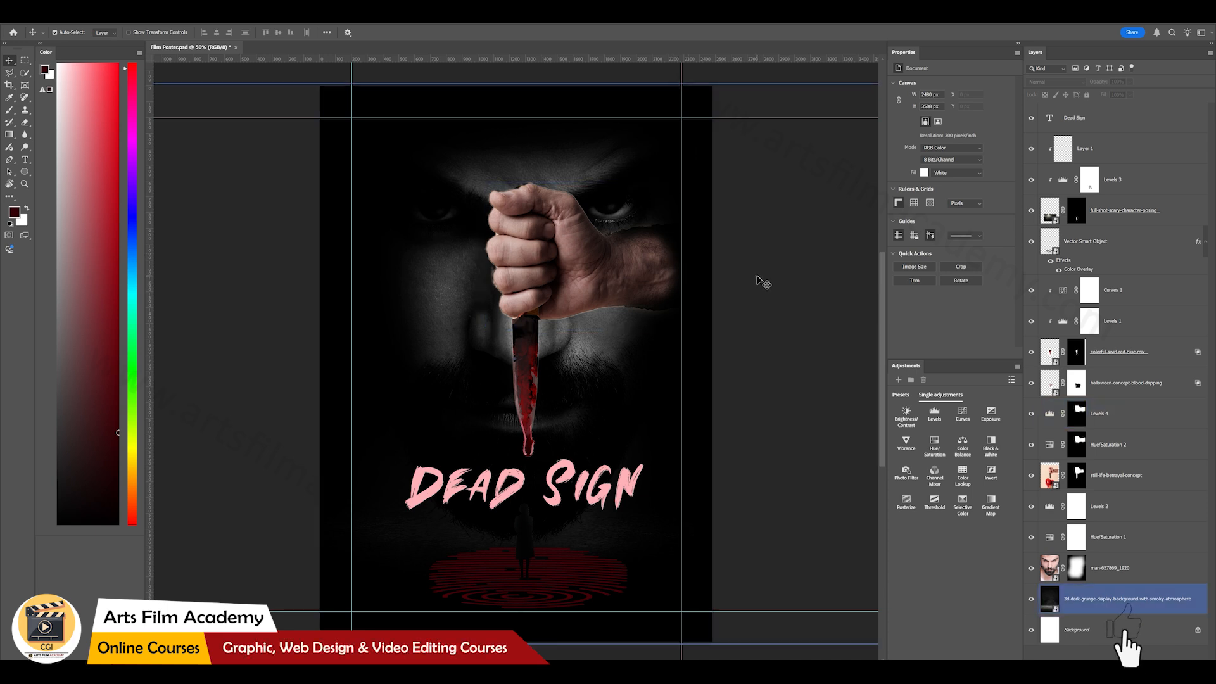
# Step: Add a Bevel & Emboss effect to the Dead Sign title layer
pyautogui.click(614, 488)
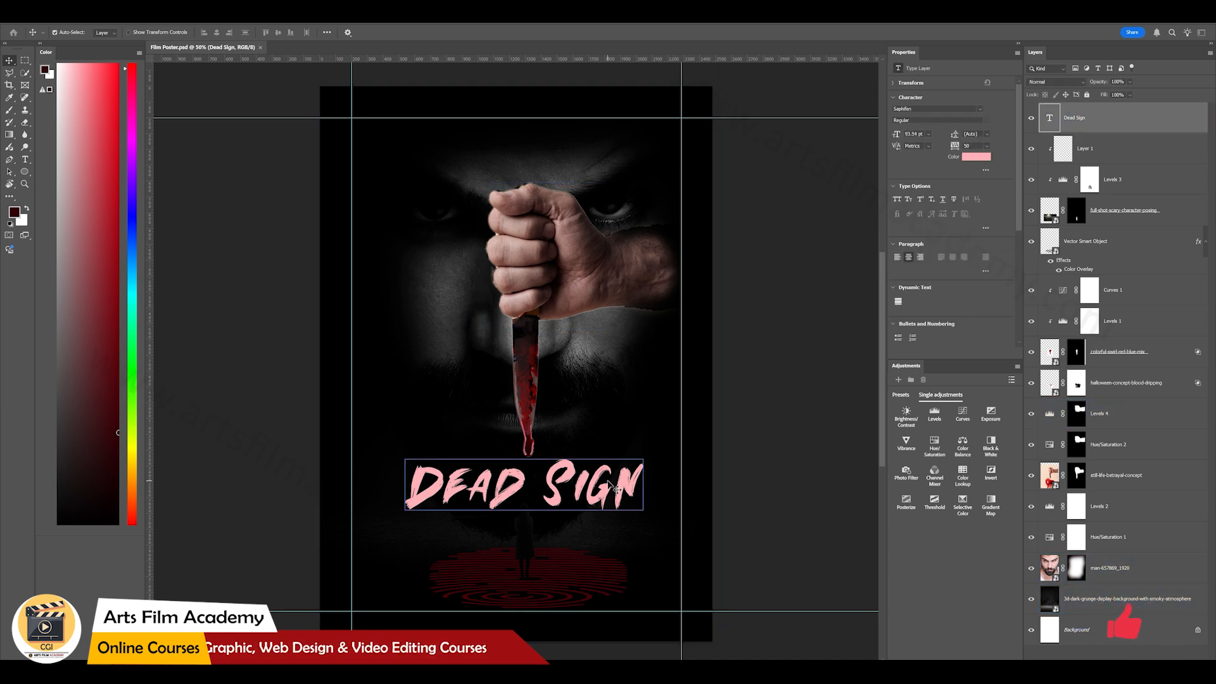
pyautogui.click(1142, 653)
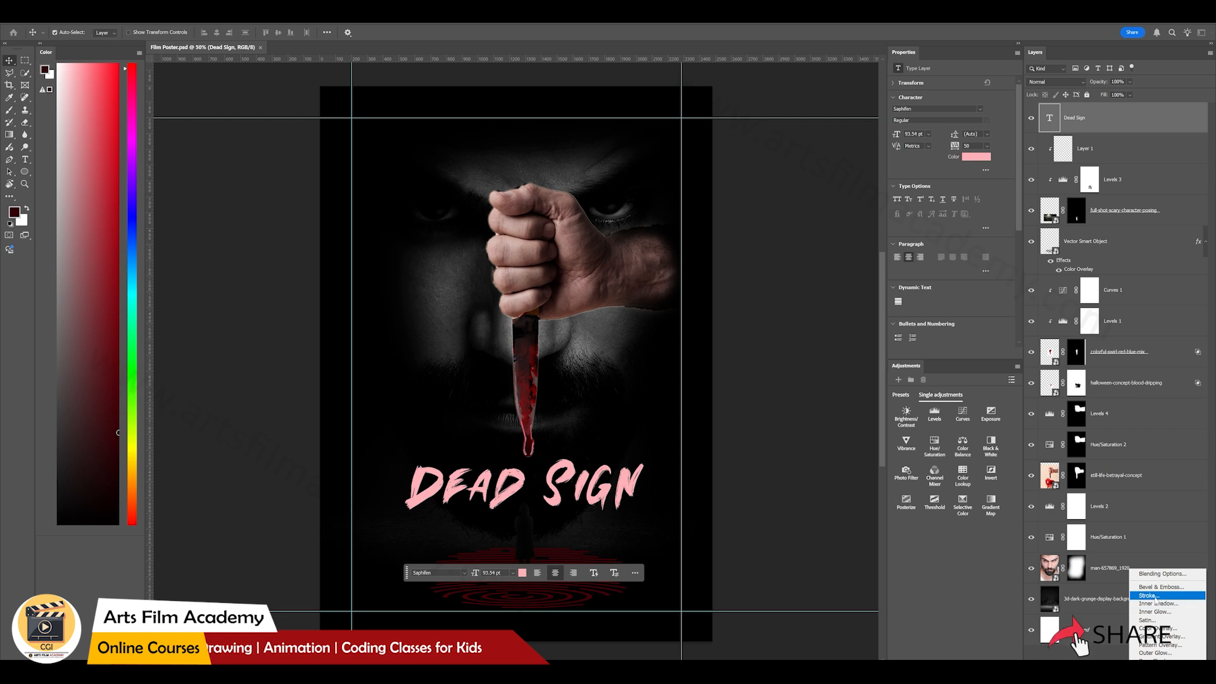
pyautogui.click(823, 563)
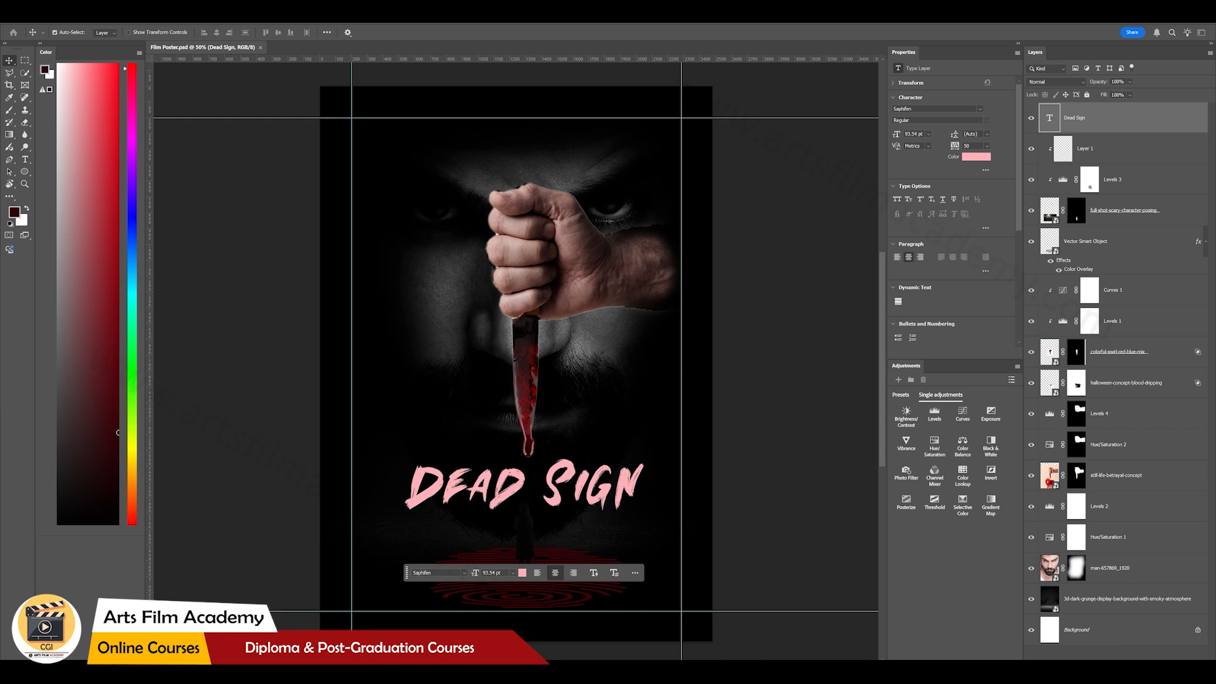
pyautogui.click(1131, 664)
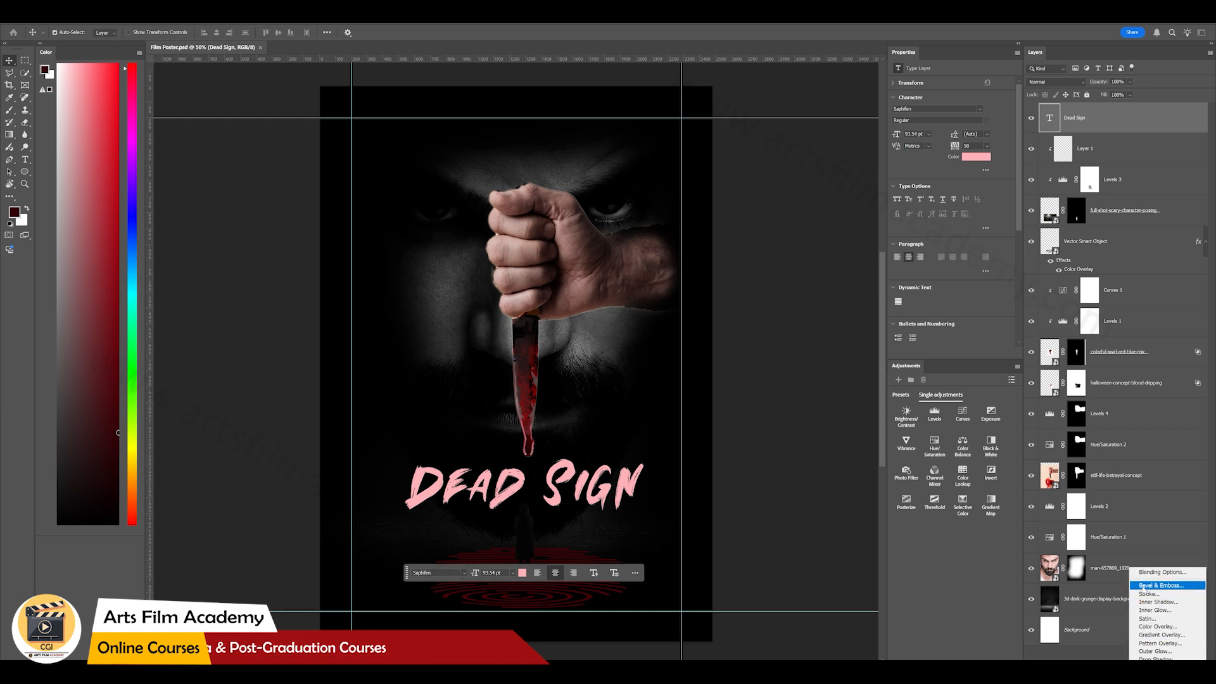
pyautogui.click(1143, 587)
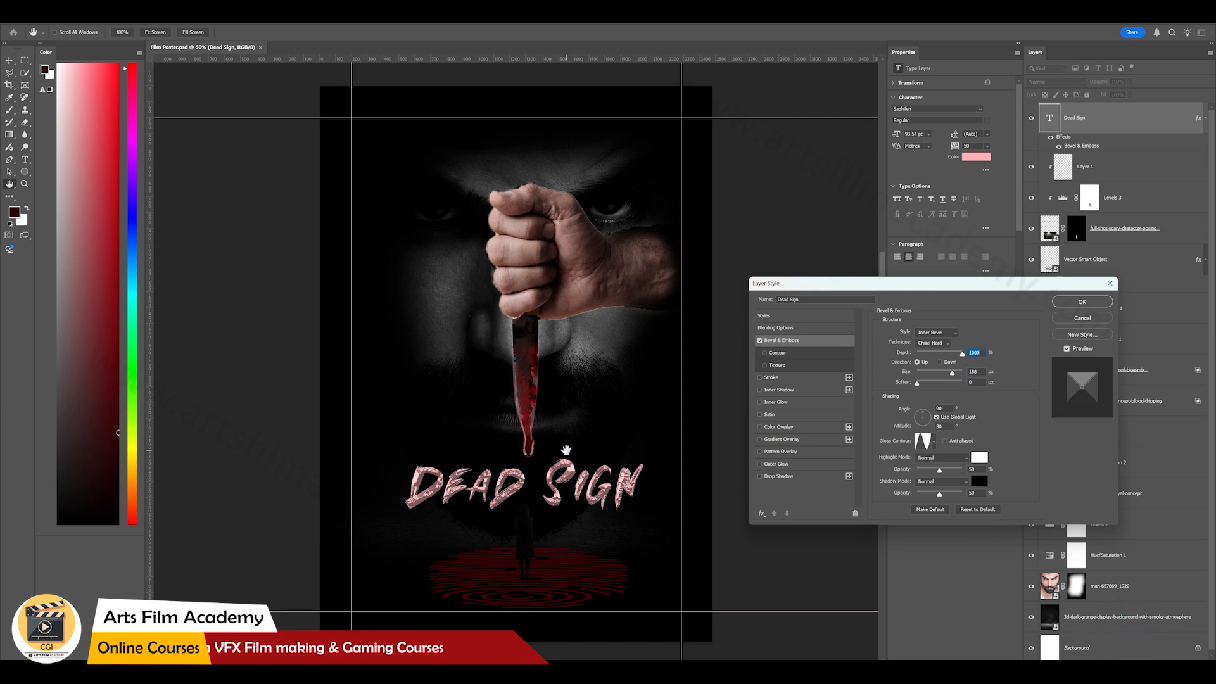
# Step: Make the title's bevel an Outer Bevel with 220% depth and 10 px size, soften it, and apply the effect
pyautogui.click(929, 333)
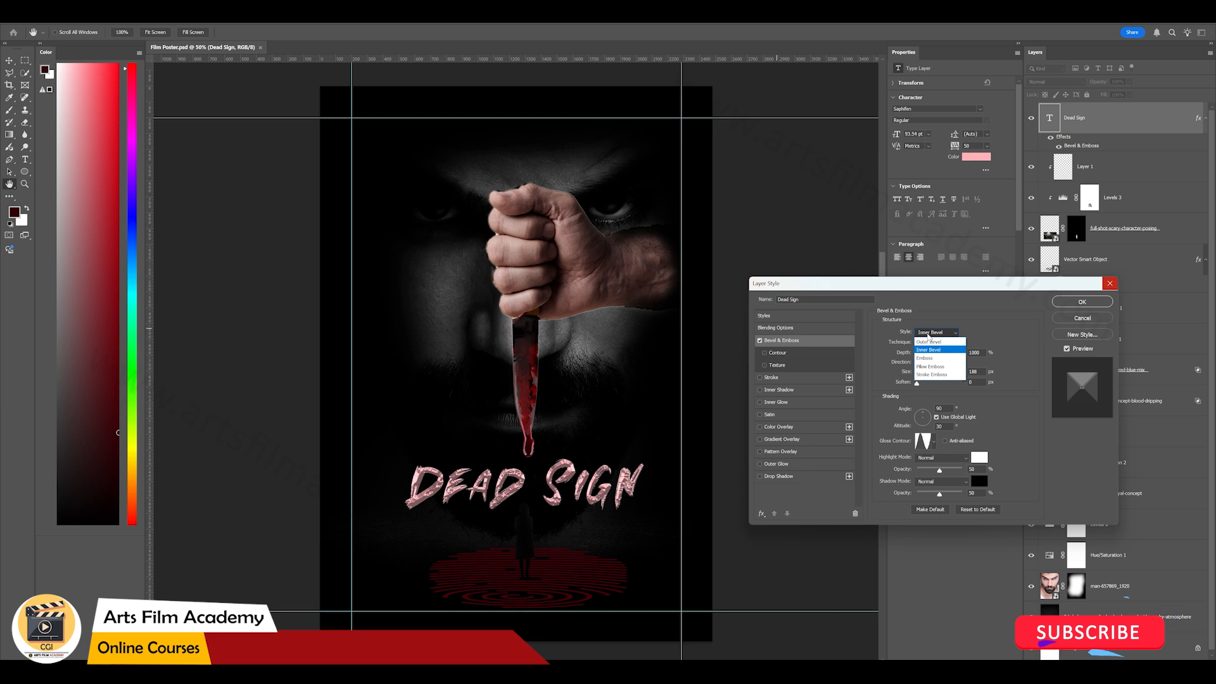
pyautogui.click(929, 342)
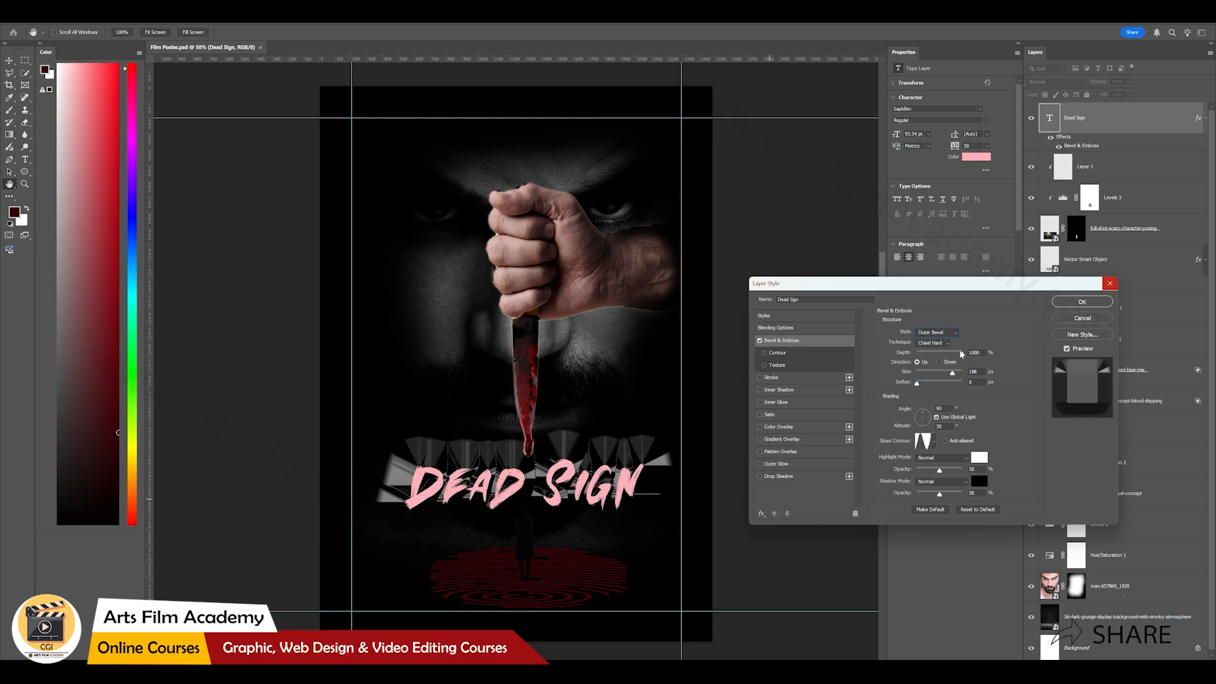
pyautogui.moveTo(961, 353); pyautogui.dragTo(925, 379)
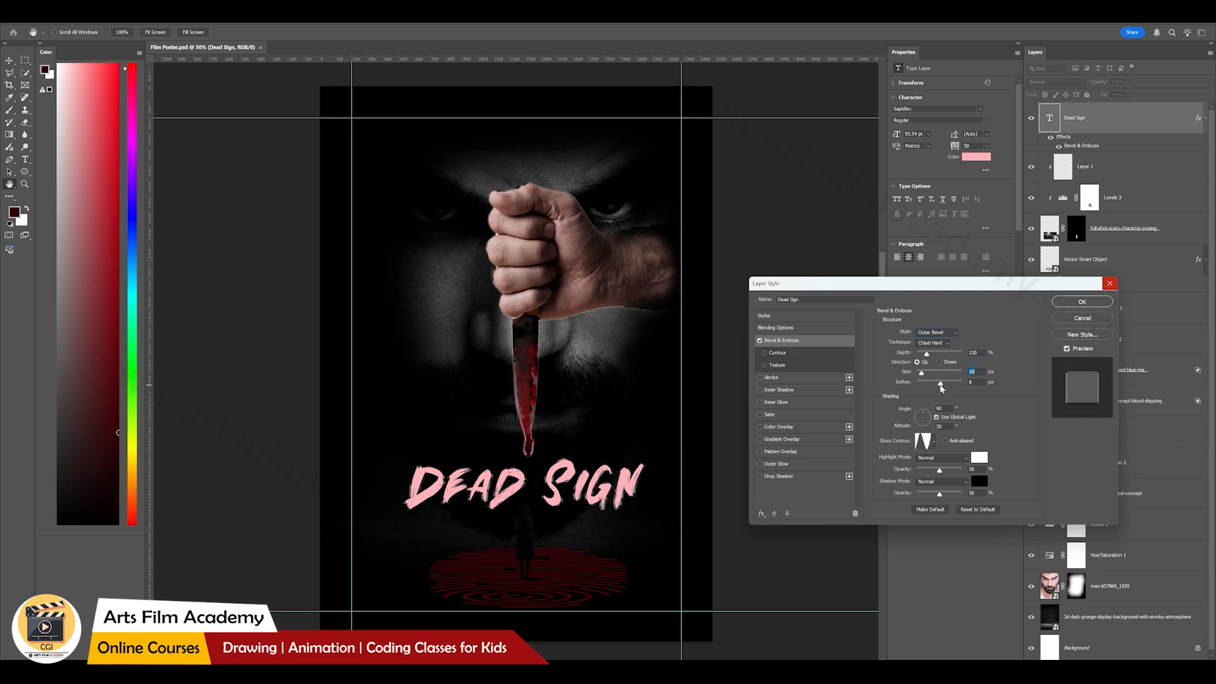
pyautogui.moveTo(940, 387); pyautogui.dragTo(941, 386)
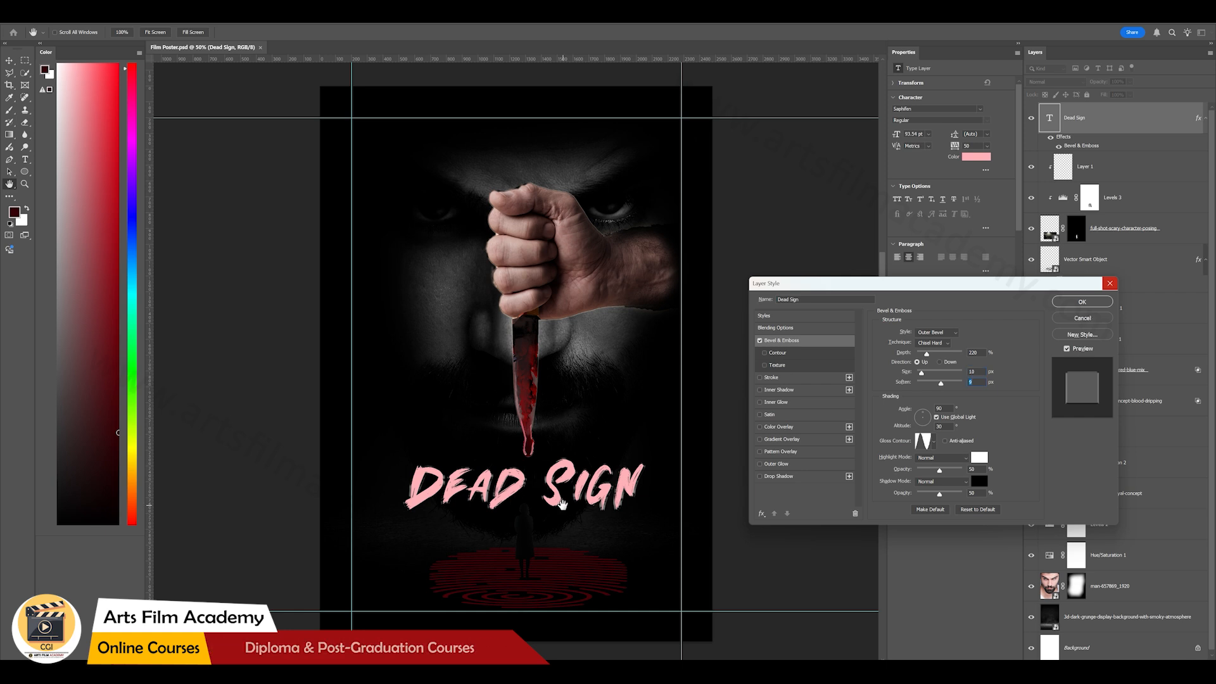
pyautogui.click(1086, 303)
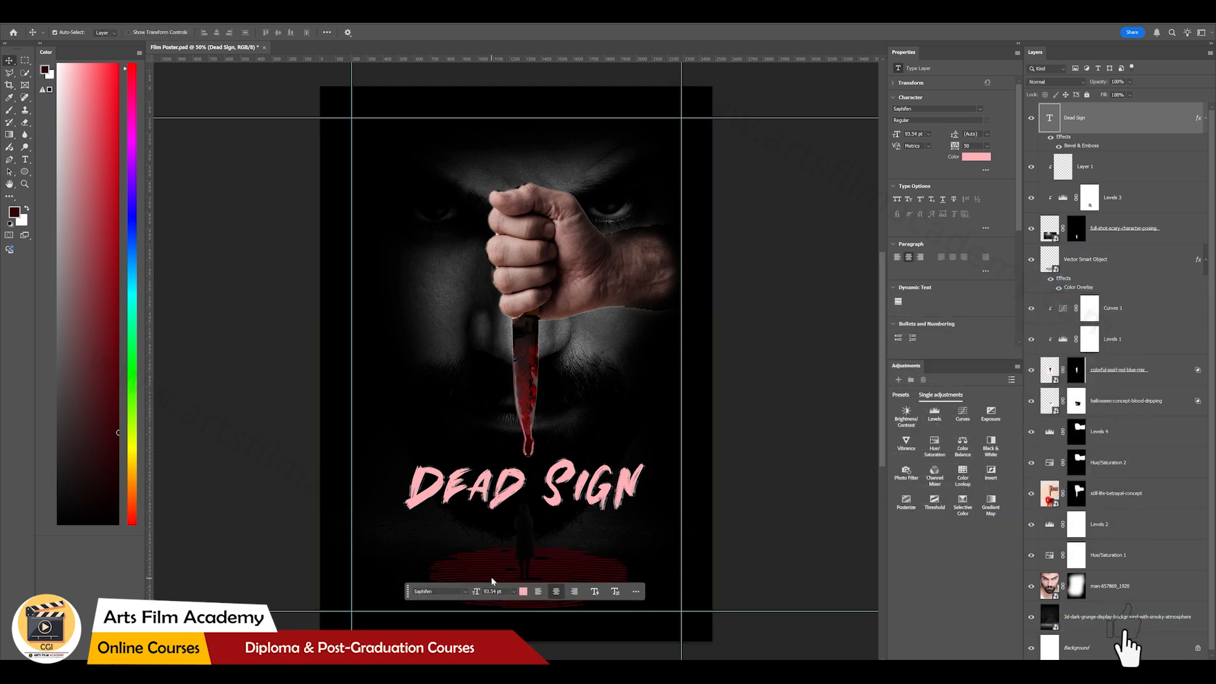
# Step: Reopen the title's Bevel & Emboss settings and choose the straight diagonal gloss contour
pyautogui.scroll(5, 556, 521)
pyautogui.click(515, 374)
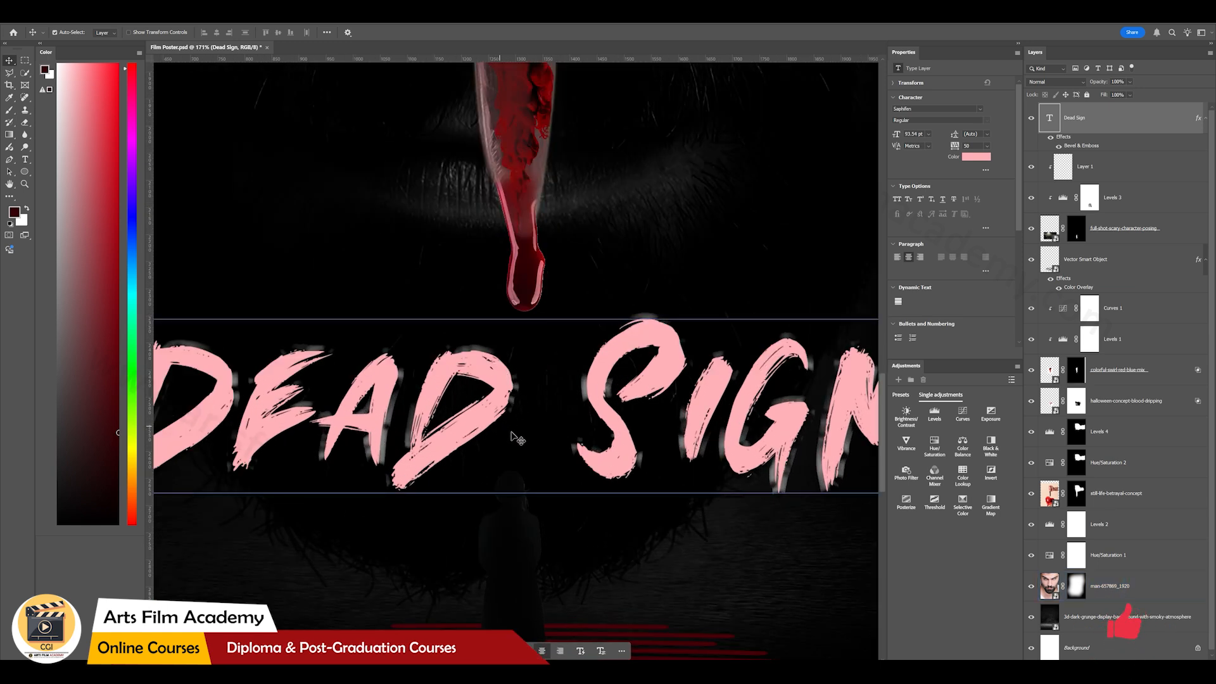
pyautogui.doubleClick(1084, 146)
pyautogui.moveTo(921, 373); pyautogui.dragTo(920, 375)
pyautogui.click(934, 443)
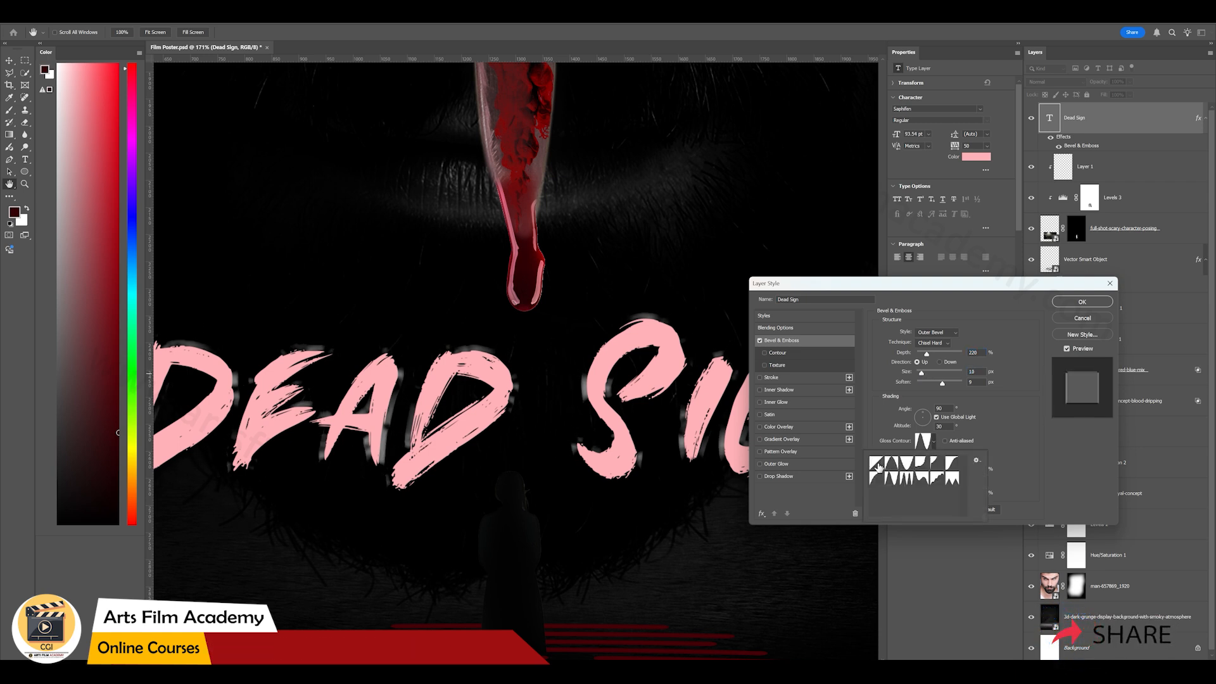
pyautogui.click(876, 464)
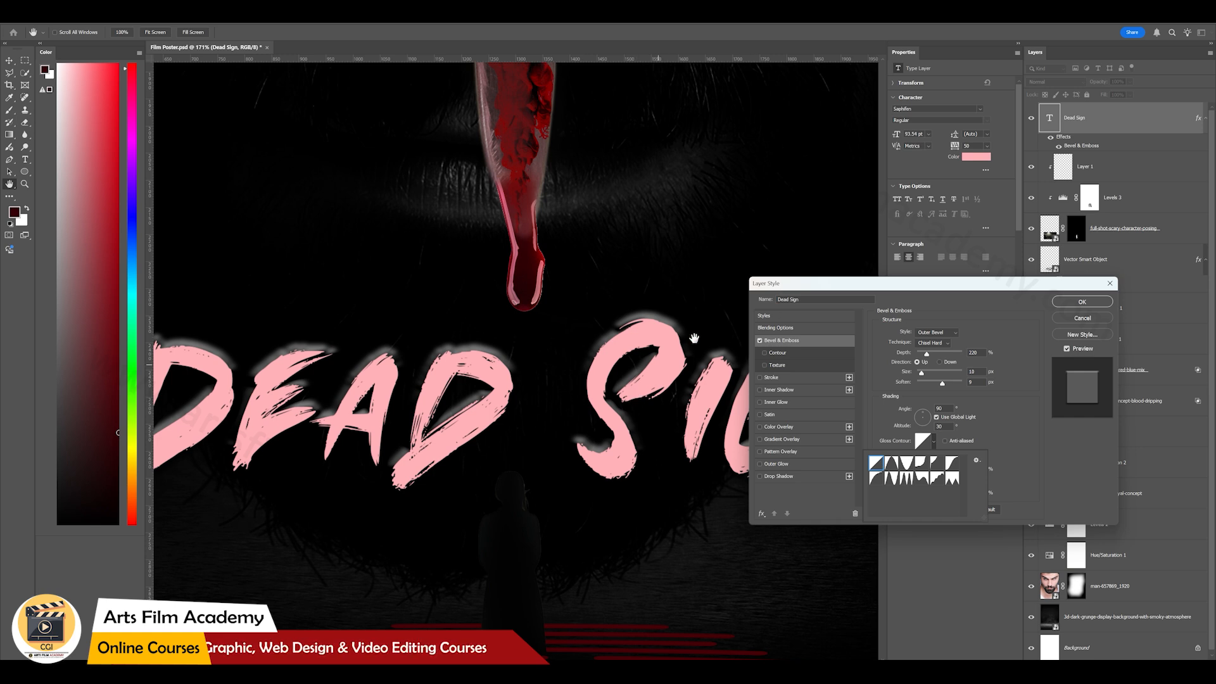
# Step: Try several gloss contour presets on the title's outer bevel, finishing with Sawtooth 1
pyautogui.click(933, 447)
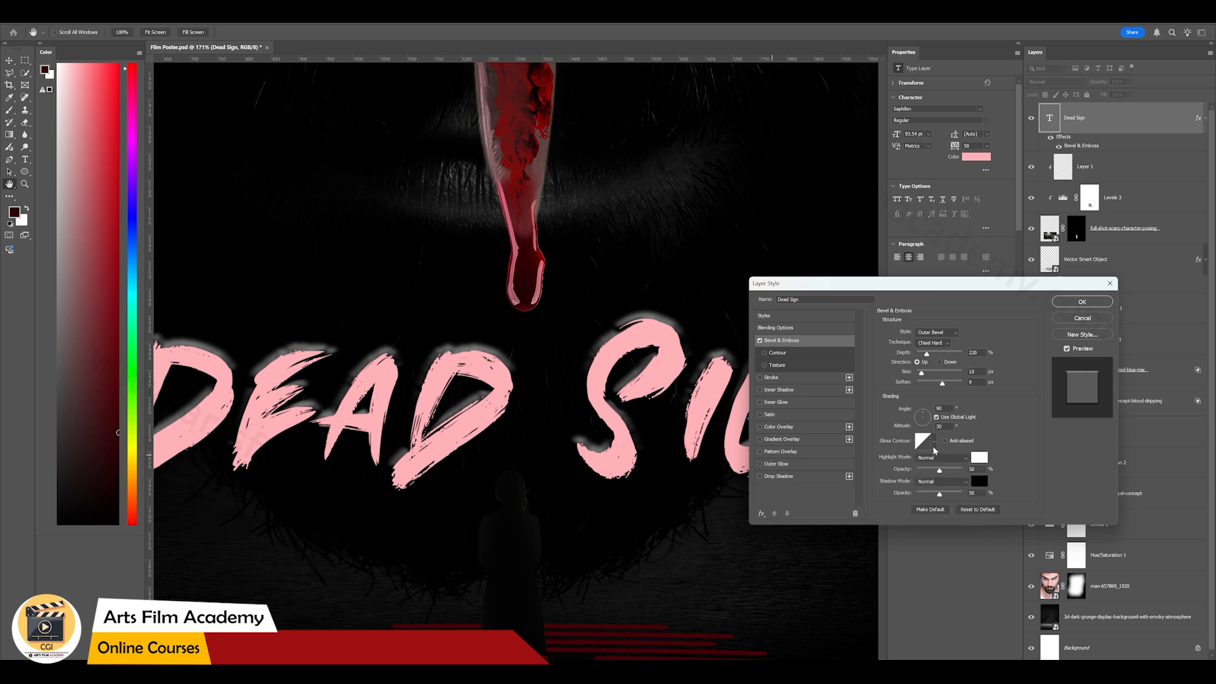
pyautogui.click(936, 444)
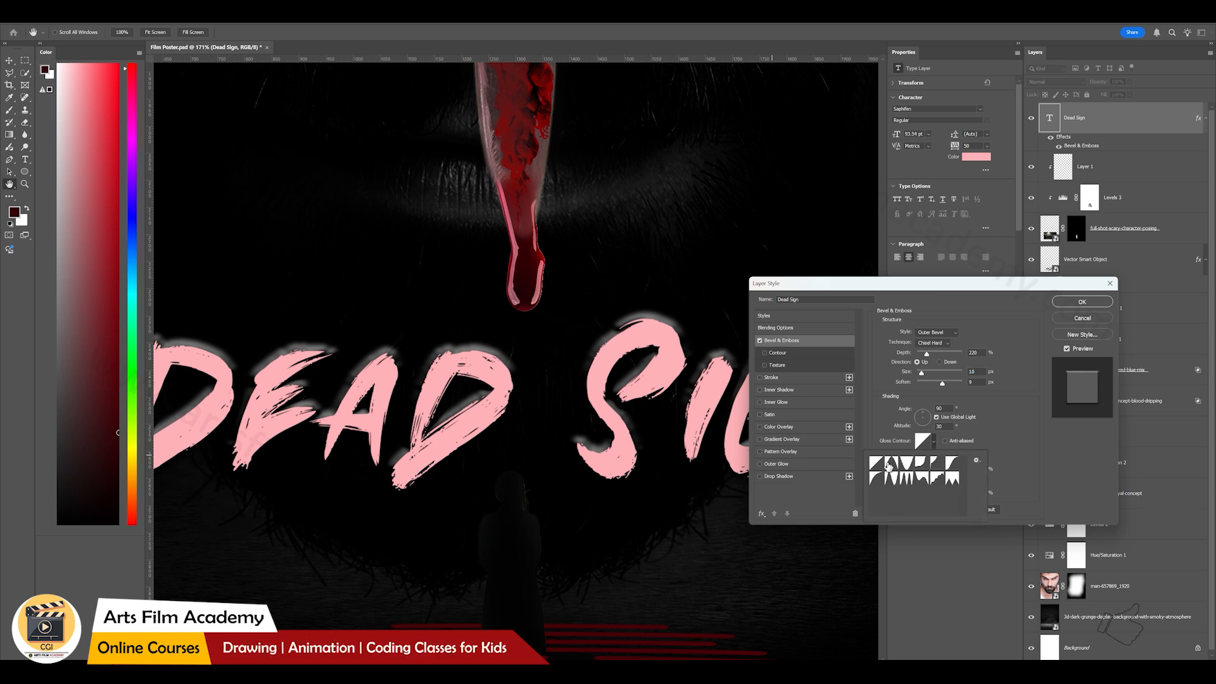
pyautogui.click(890, 466)
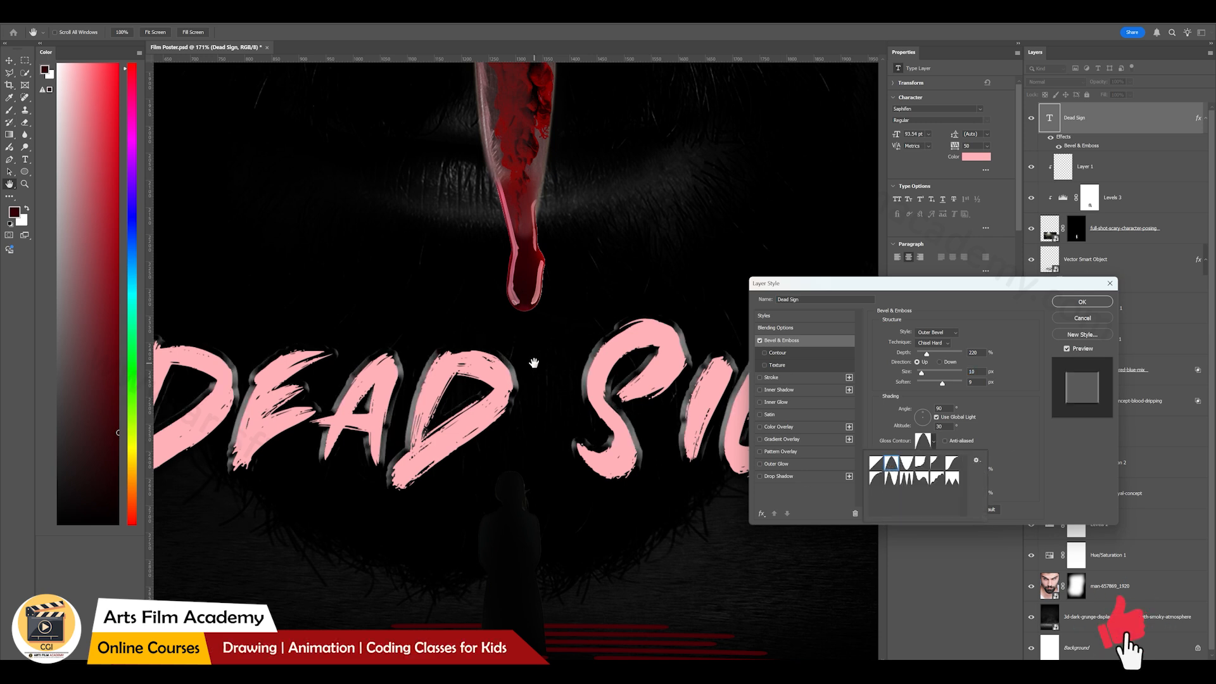
pyautogui.click(908, 468)
pyautogui.click(931, 466)
pyautogui.click(952, 462)
pyautogui.click(952, 479)
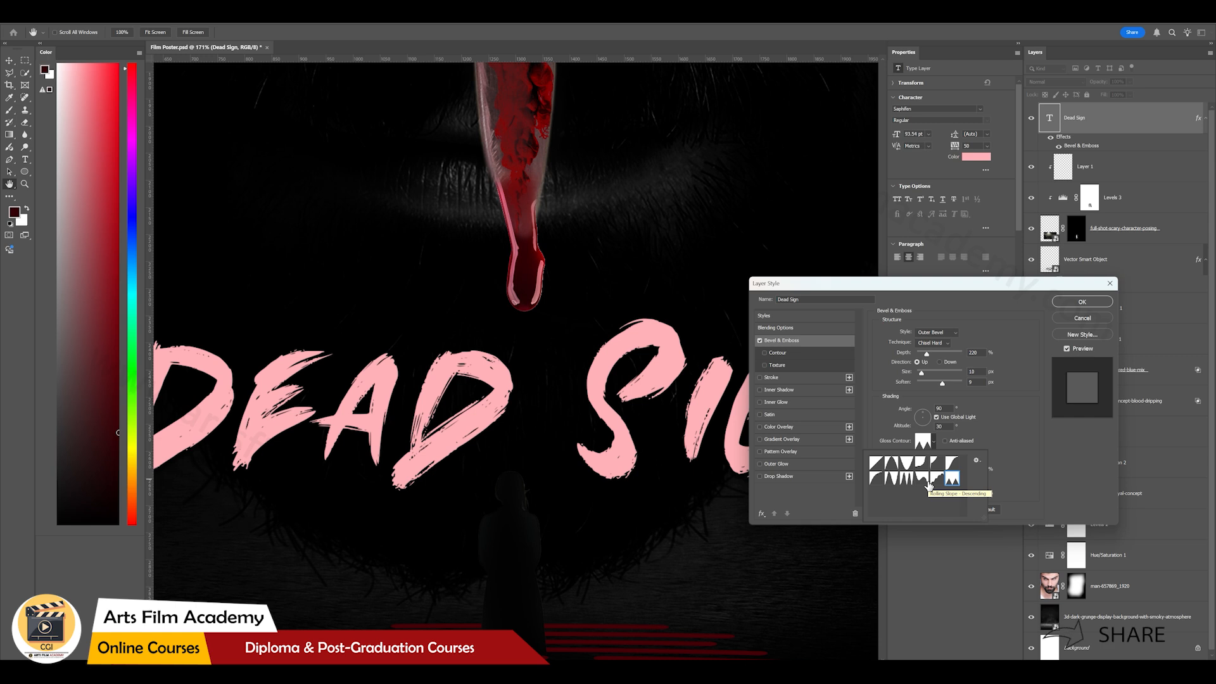
pyautogui.click(923, 440)
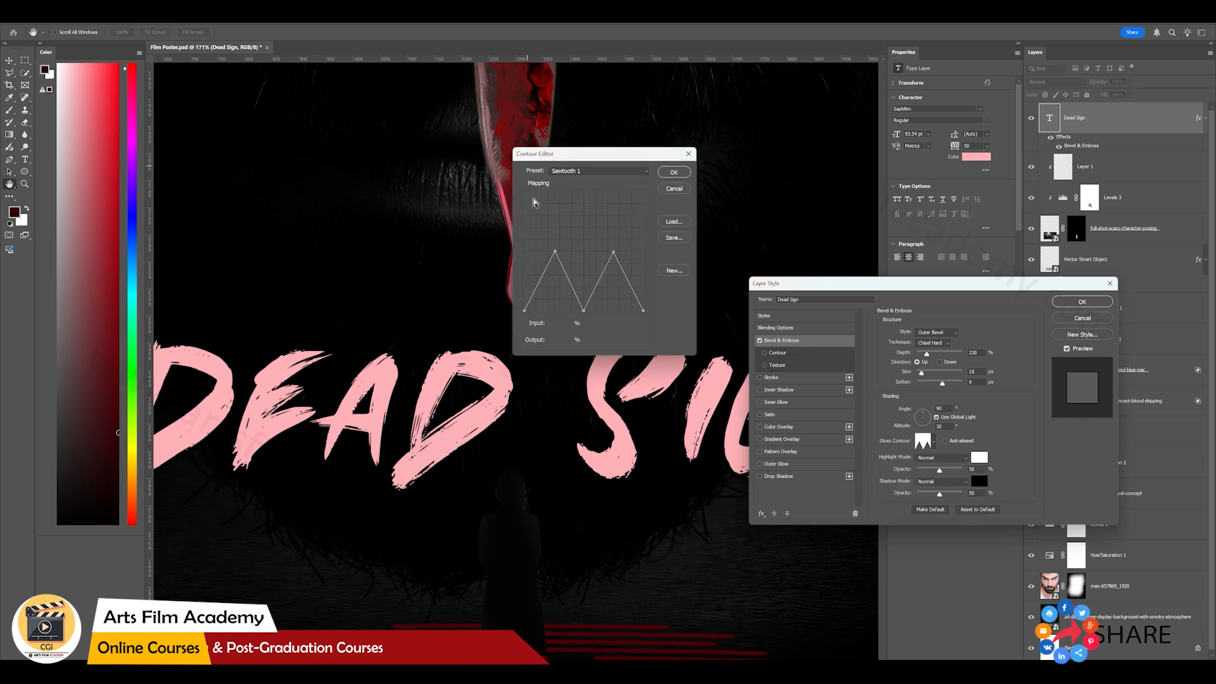
pyautogui.click(554, 251)
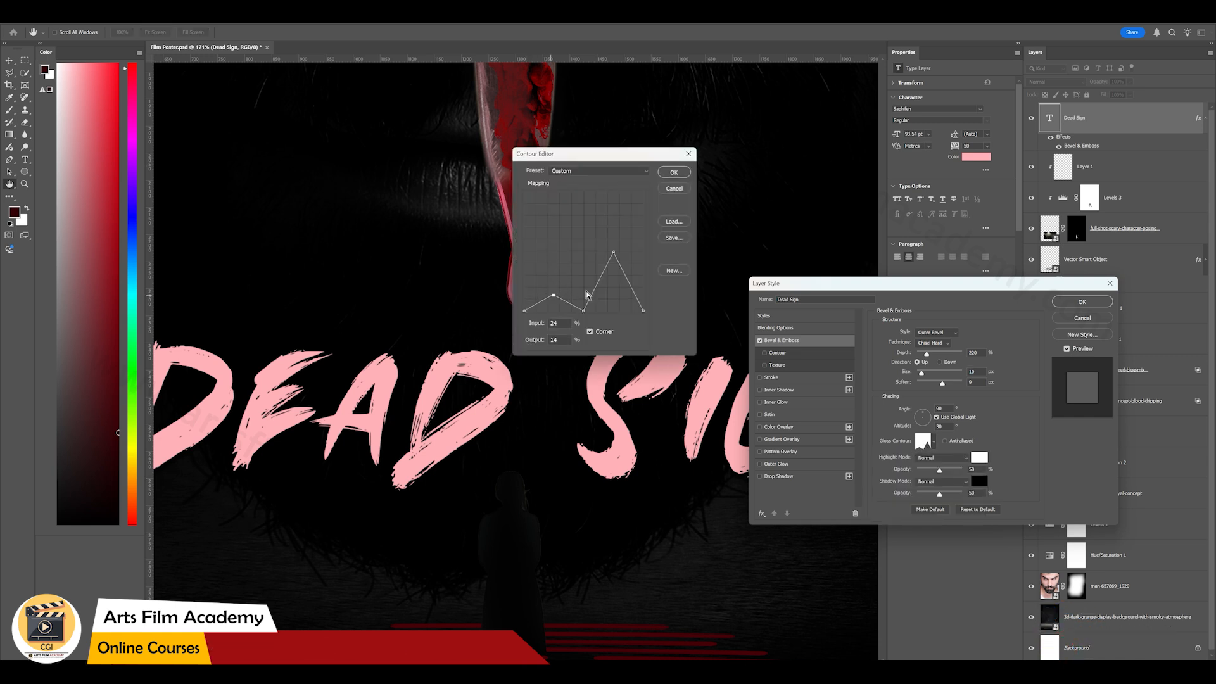
pyautogui.moveTo(524, 309); pyautogui.dragTo(531, 231)
pyautogui.click(569, 272)
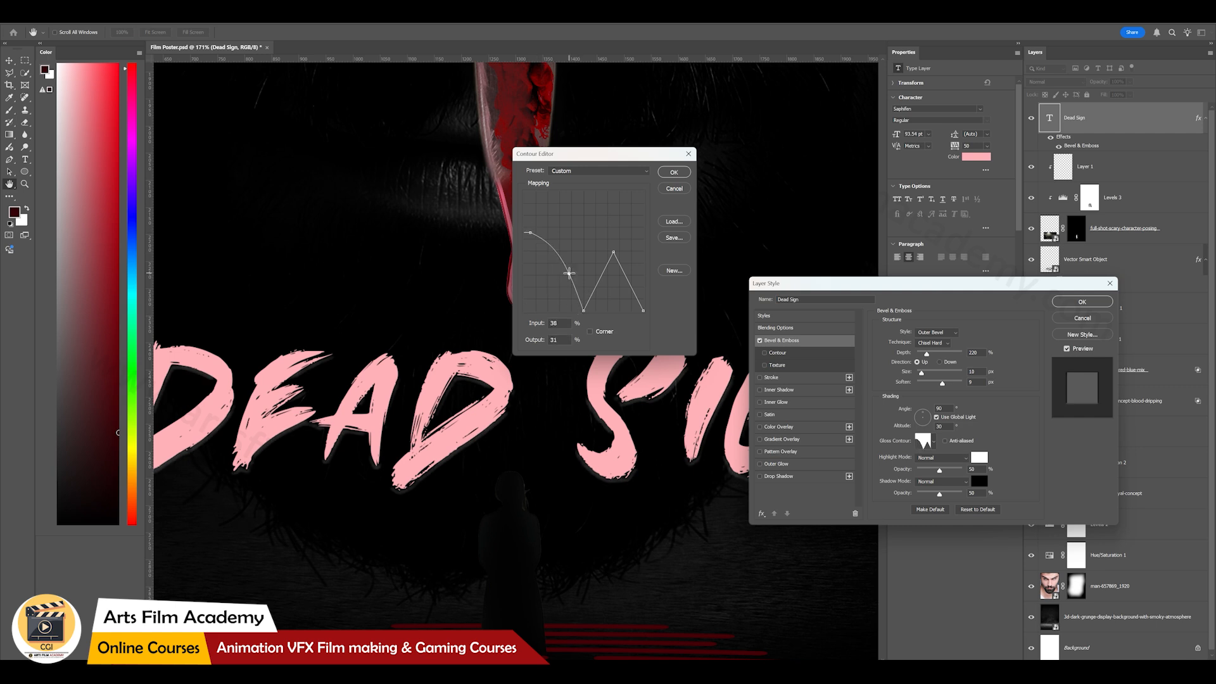
pyautogui.moveTo(552, 290); pyautogui.dragTo(614, 281)
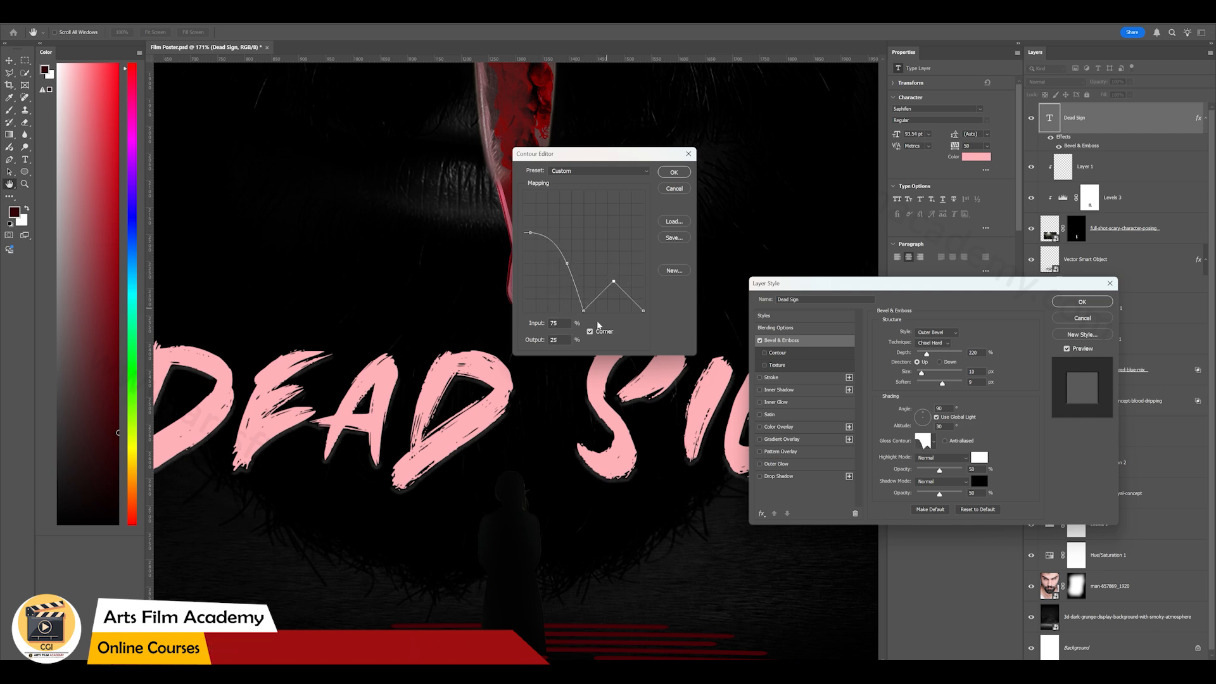
pyautogui.click(674, 188)
# Step: Switch the title's bevel style to Inner Bevel, increase its depth and size, and set soften to 1 px
pyautogui.click(936, 332)
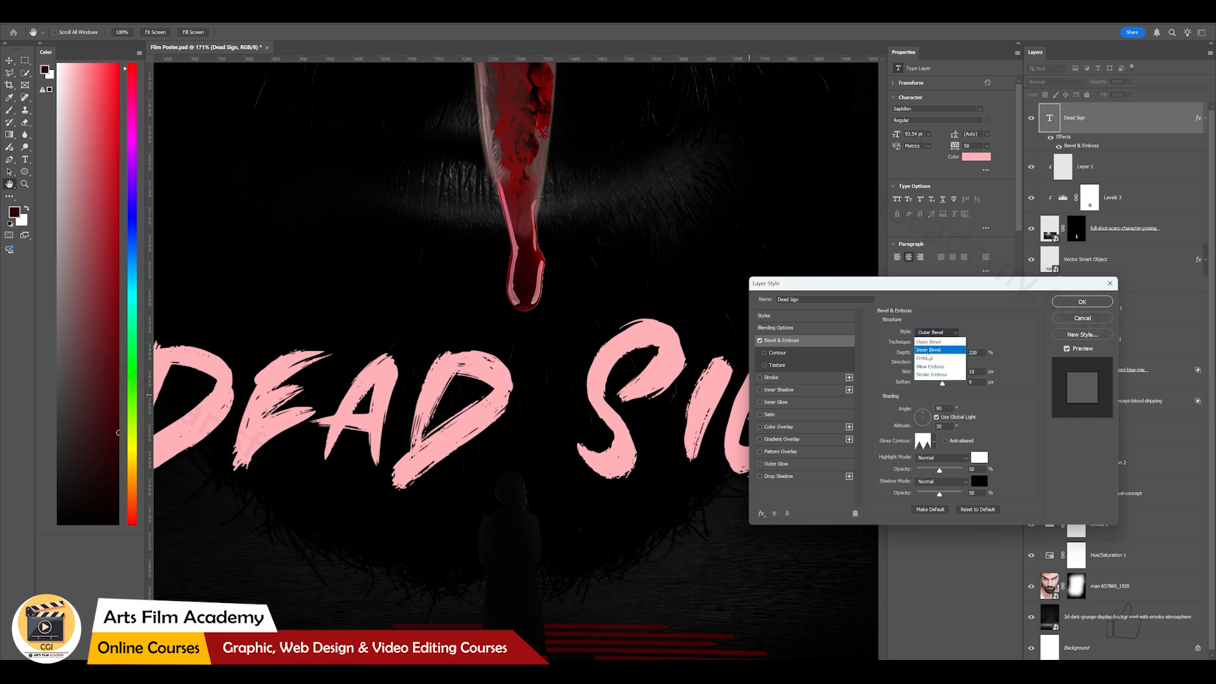
pyautogui.click(928, 350)
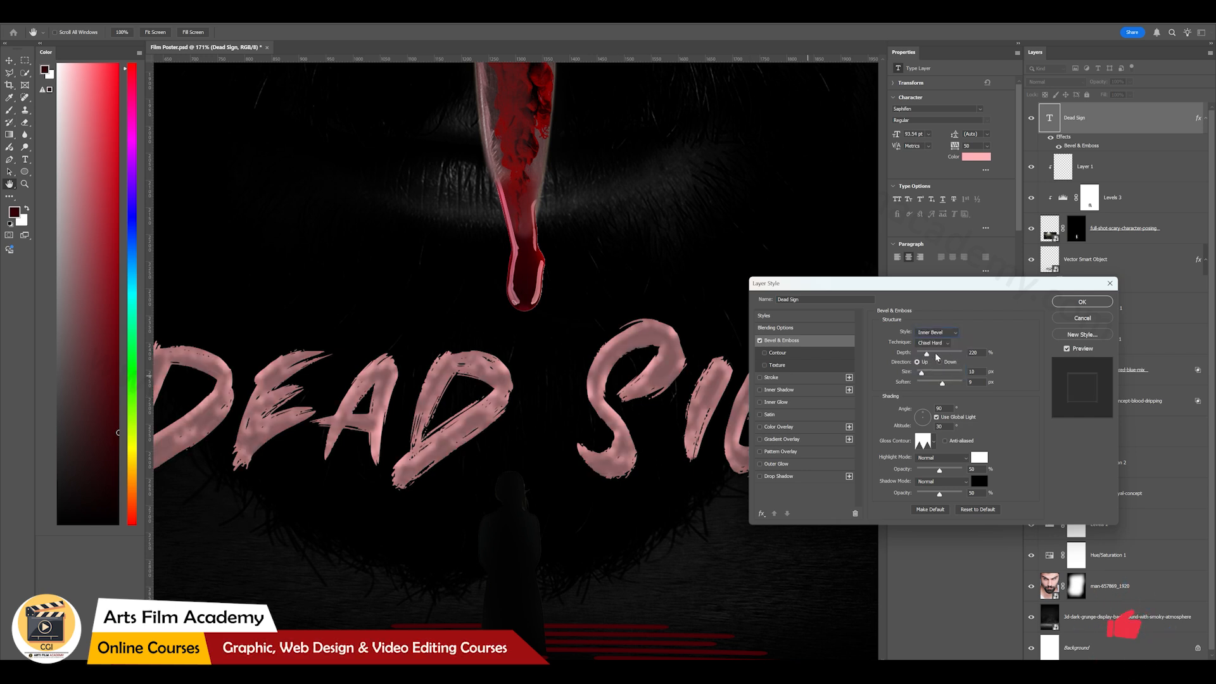
pyautogui.moveTo(921, 373); pyautogui.dragTo(900, 390)
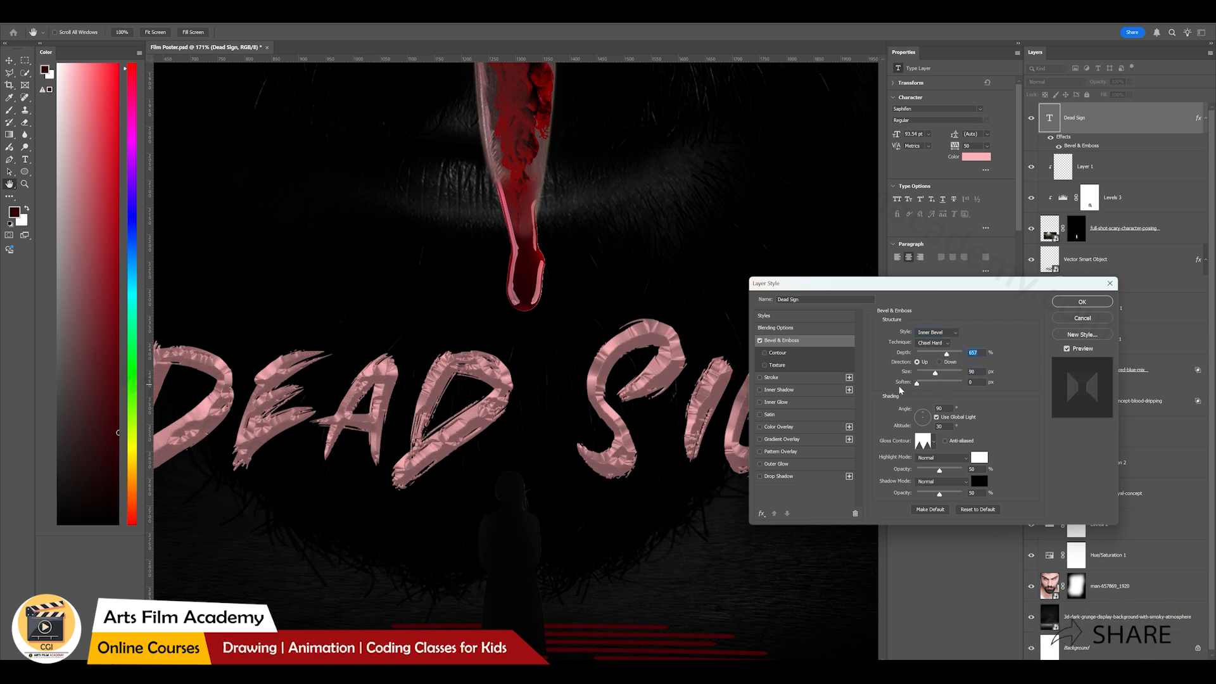
pyautogui.moveTo(926, 383); pyautogui.dragTo(919, 384)
# Step: Try other gloss contours on the title's inner bevel, finishing with the smoothly curved preset
pyautogui.click(932, 441)
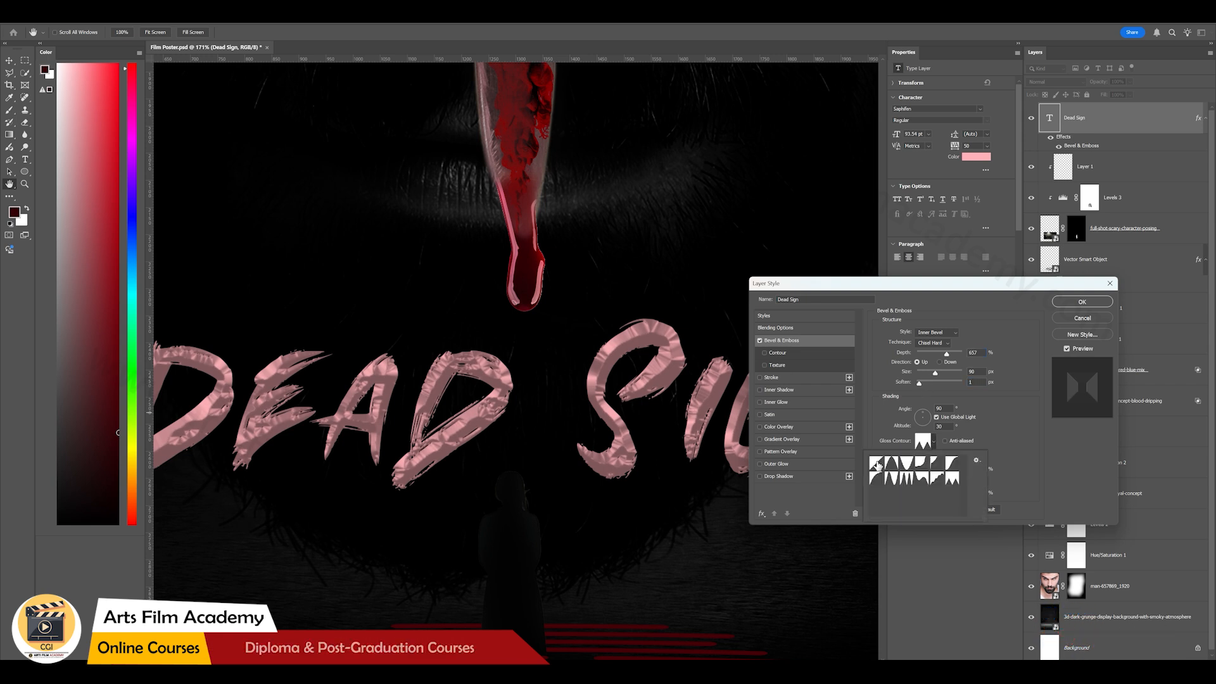
pyautogui.click(891, 464)
pyautogui.click(920, 463)
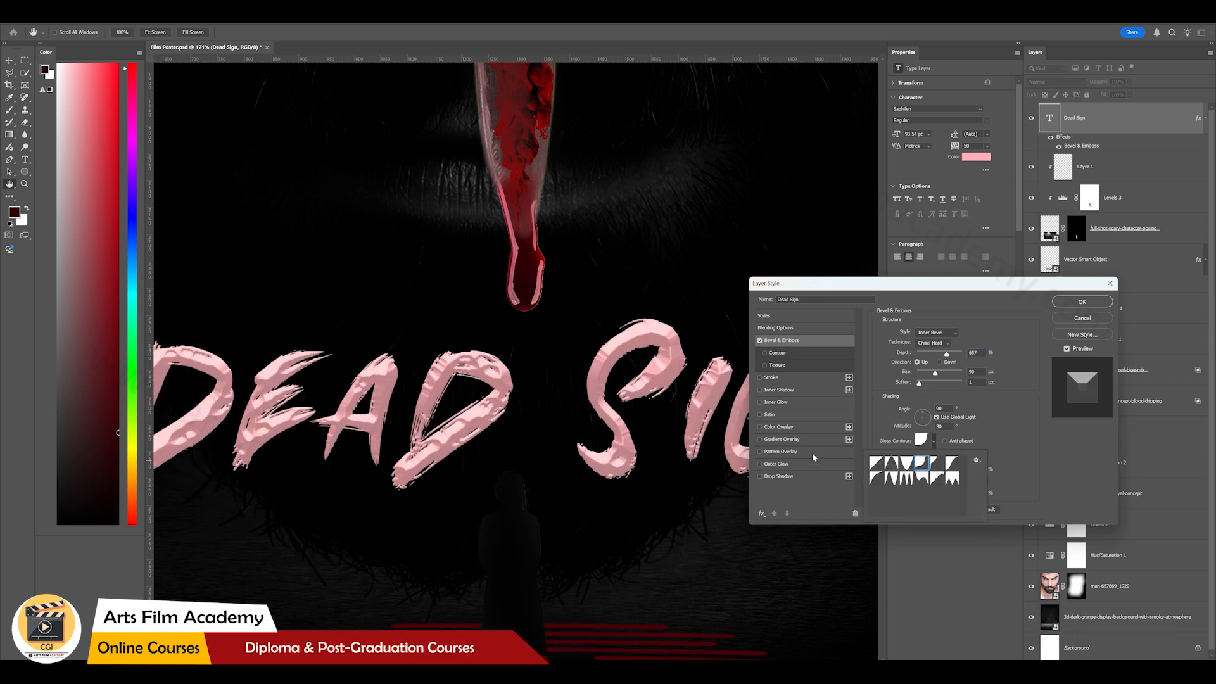
pyautogui.click(995, 326)
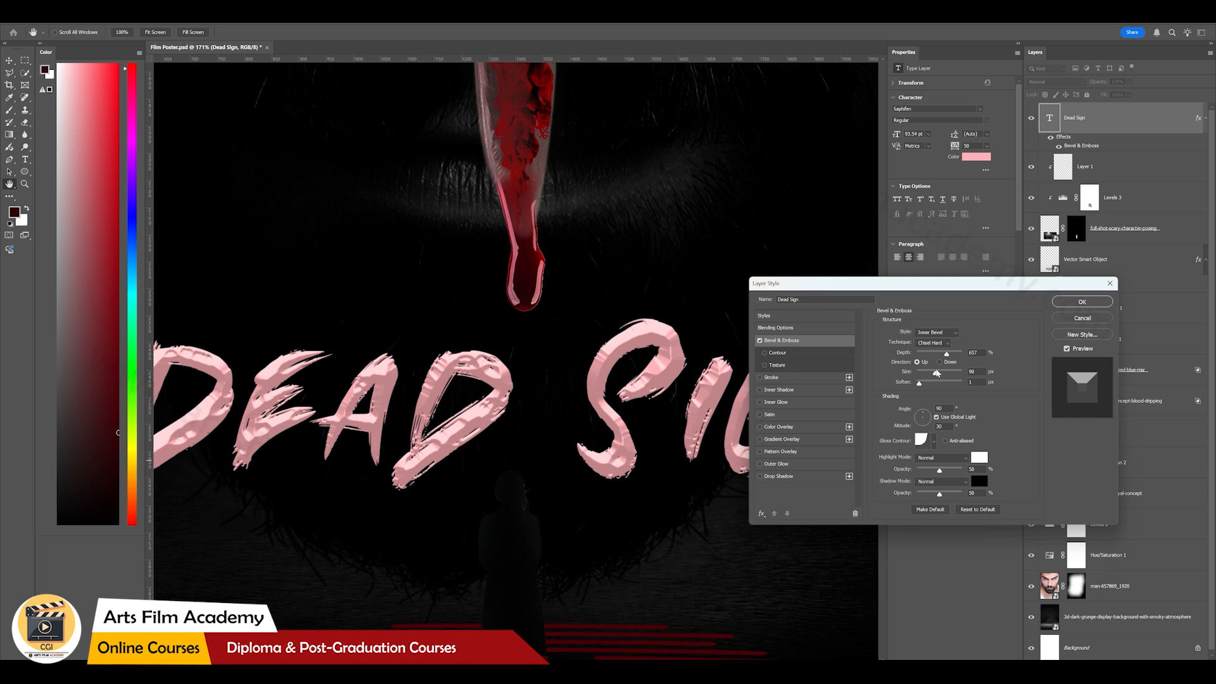
# Step: Compare the bevel's Down and Up directions, keep Up, and adjust the light angle with an altitude of 21°
pyautogui.click(939, 362)
pyautogui.click(917, 362)
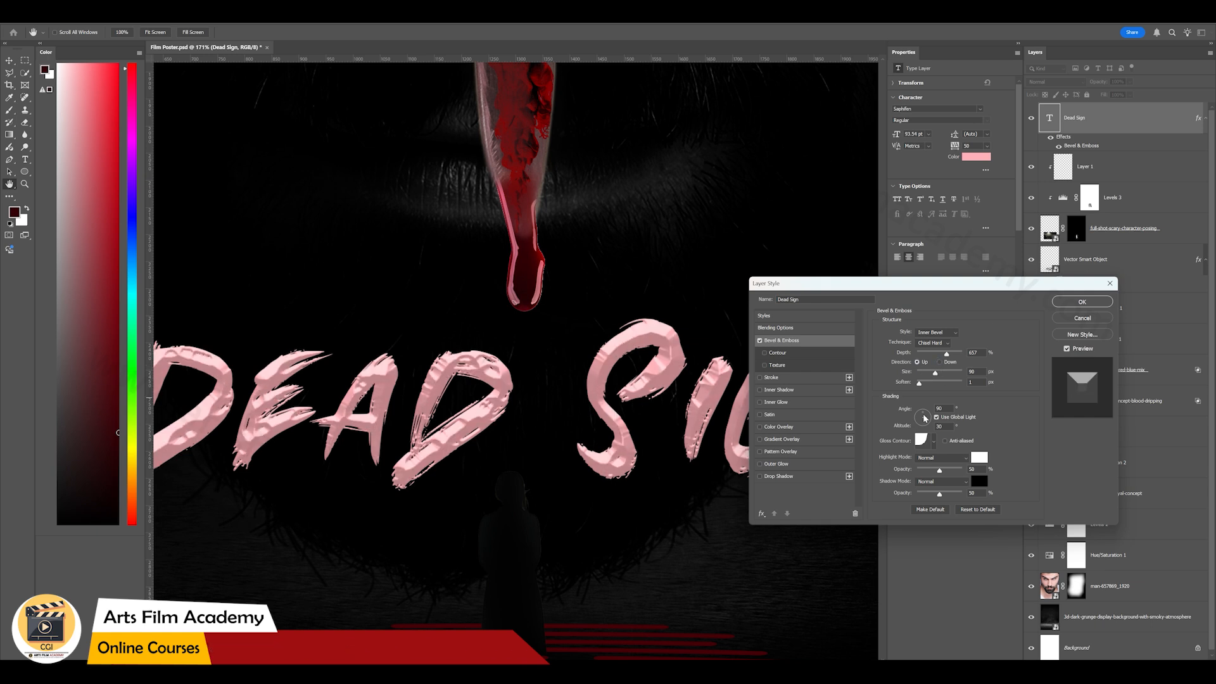
pyautogui.moveTo(929, 420); pyautogui.dragTo(930, 429)
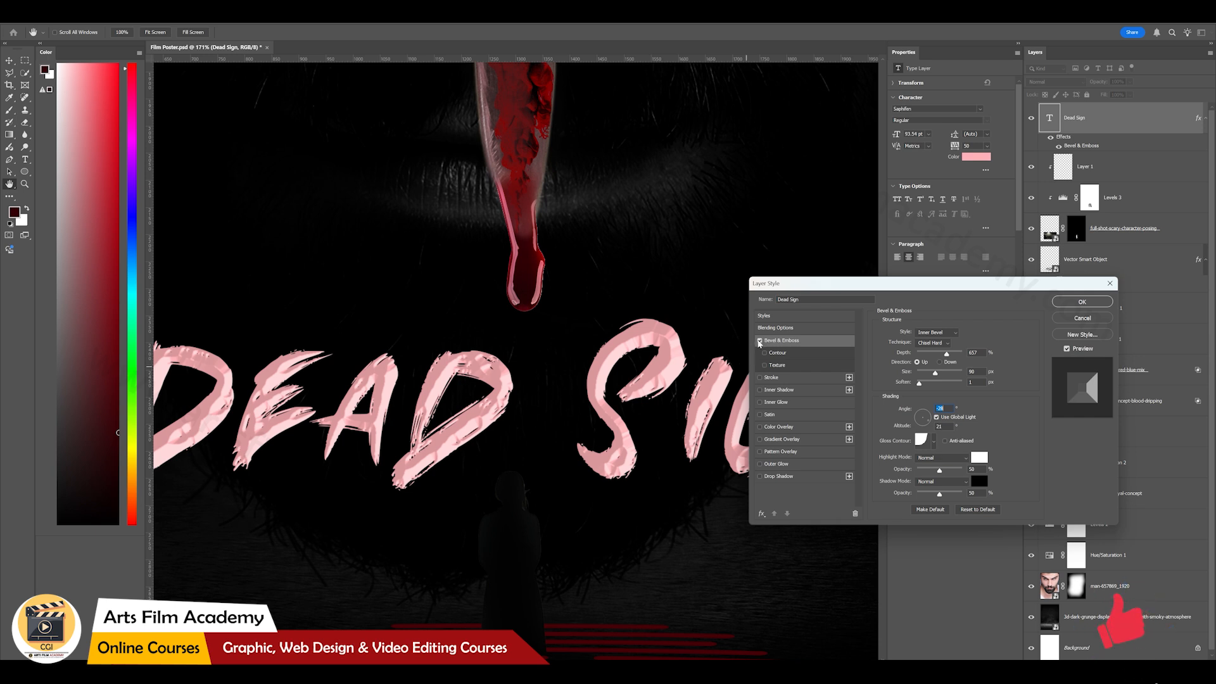
# Step: Turn off the title's Bevel & Emboss effect and add a Stroke effect coloured white
pyautogui.click(759, 341)
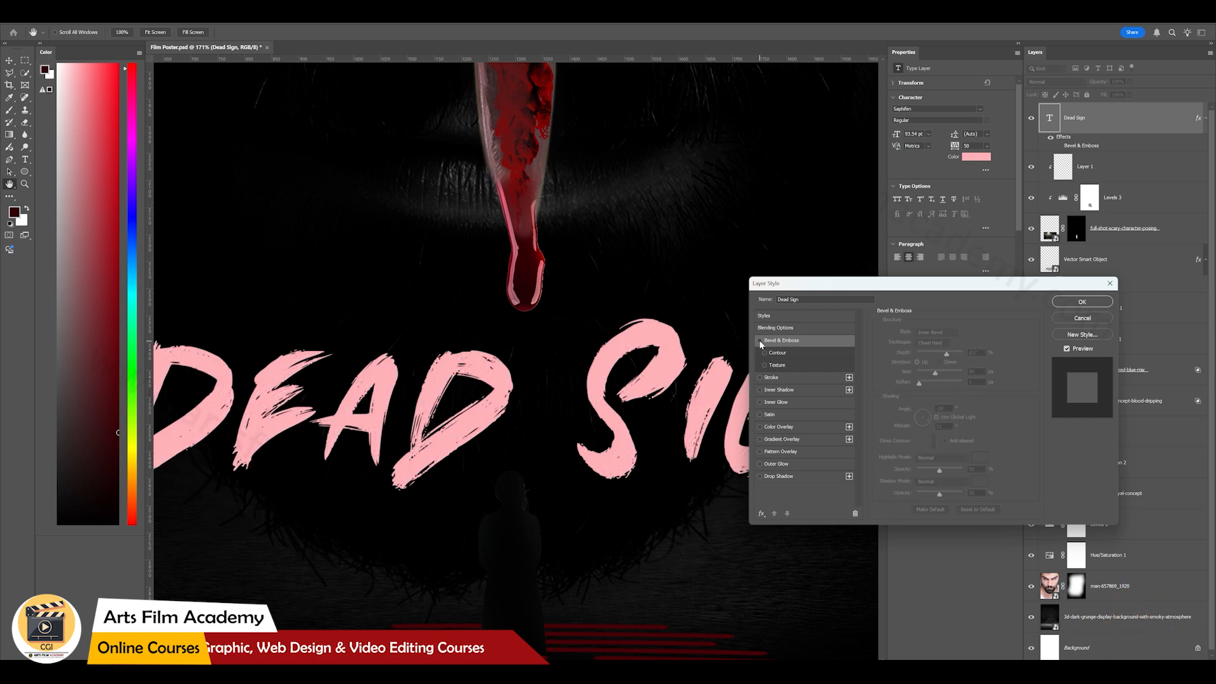
pyautogui.click(778, 378)
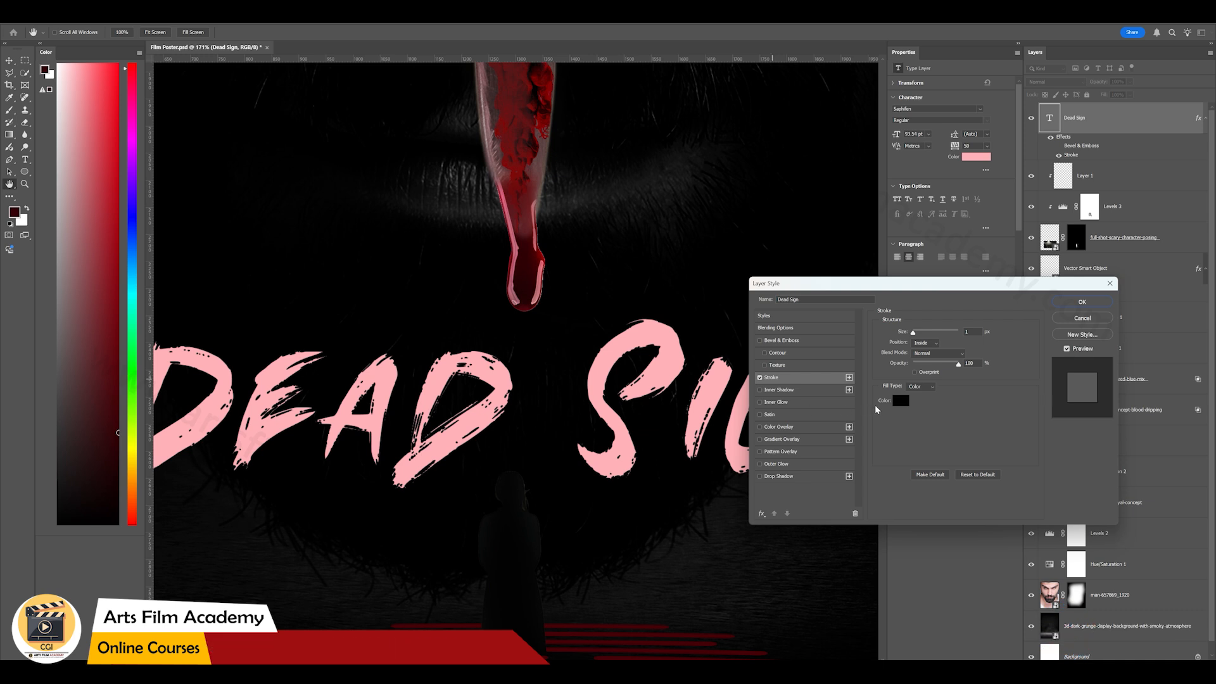
pyautogui.click(901, 401)
pyautogui.click(784, 214)
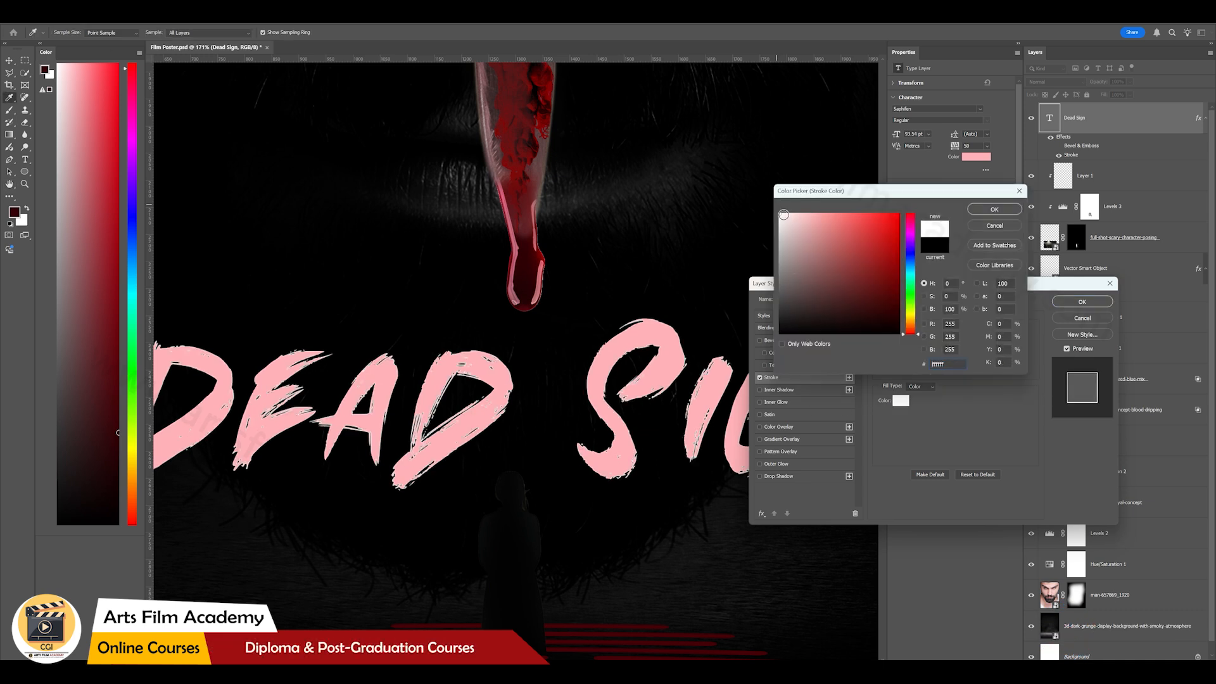
pyautogui.click(991, 209)
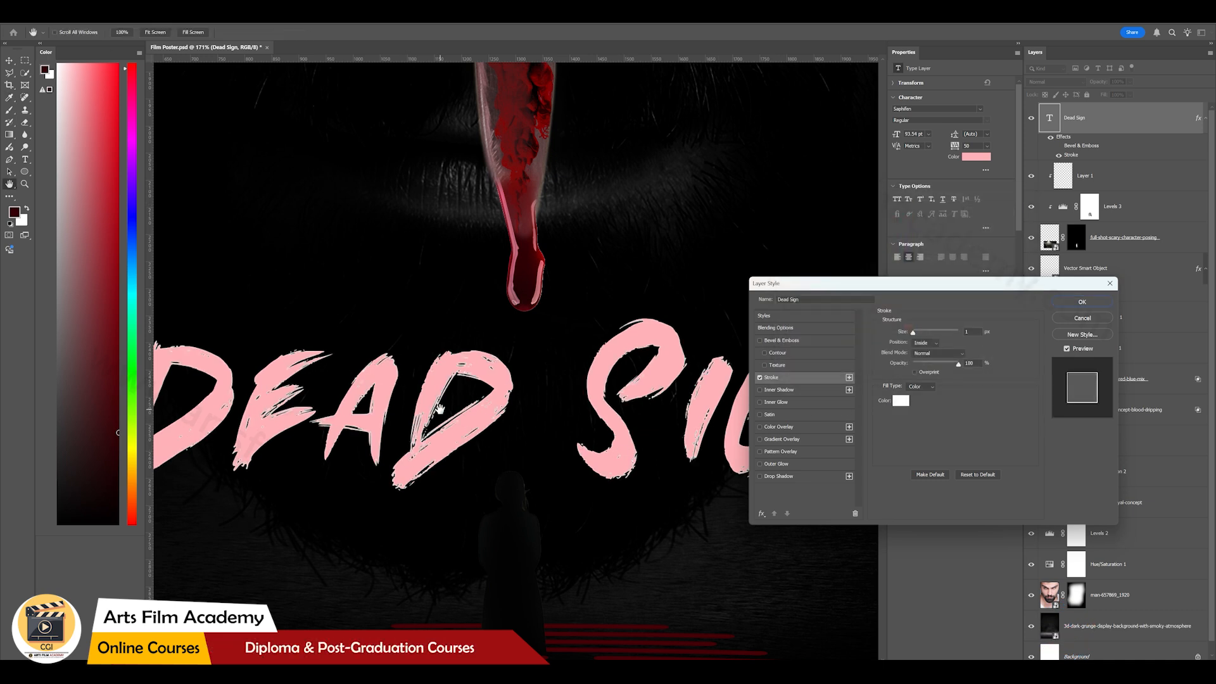
# Step: Thicken the title's white stroke and set its position to Outside
pyautogui.moveTo(913, 332); pyautogui.dragTo(916, 335)
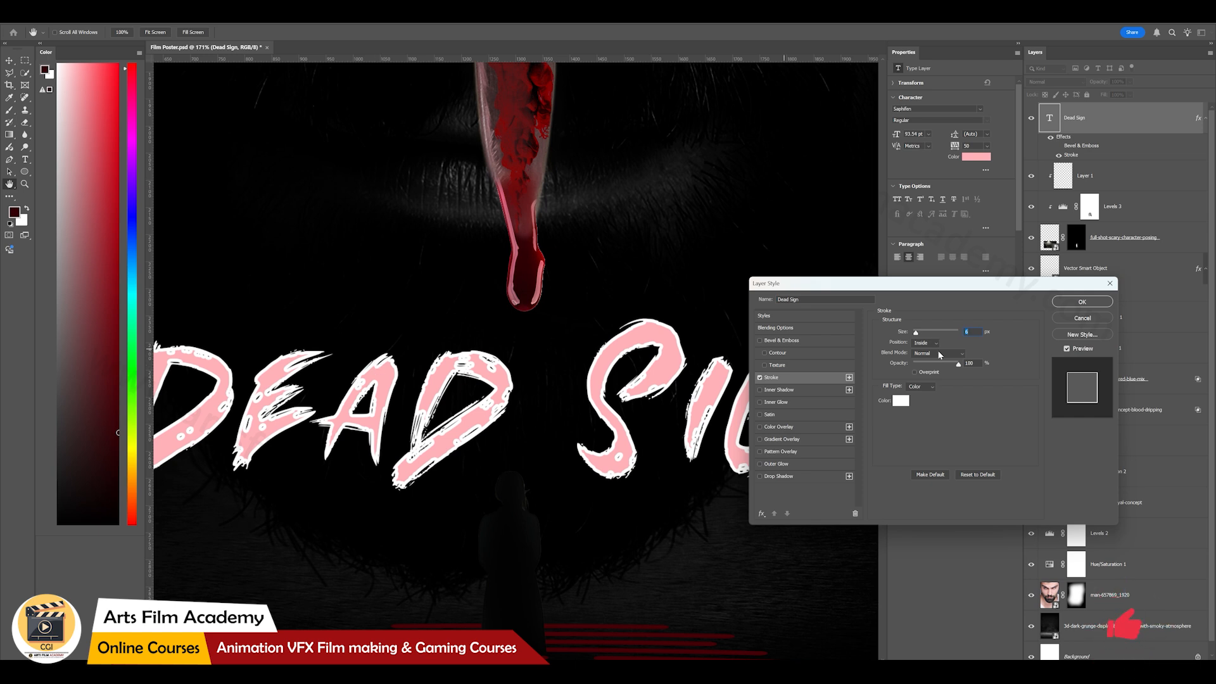
pyautogui.click(929, 347)
pyautogui.click(924, 346)
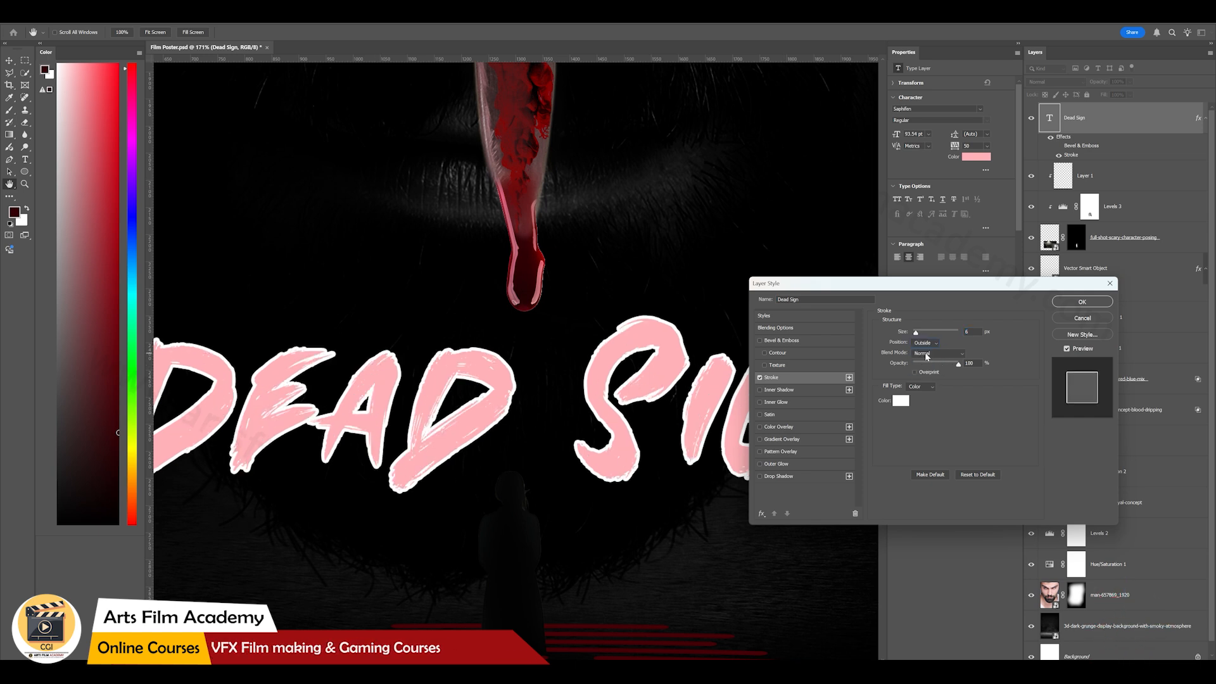
# Step: Thin the title's white stroke to 4 px and turn the Stroke effect off
pyautogui.moveTo(916, 332)
pyautogui.mouseDown()
pyautogui.moveTo(928, 333)
pyautogui.moveTo(915, 334)
pyautogui.mouseUp()
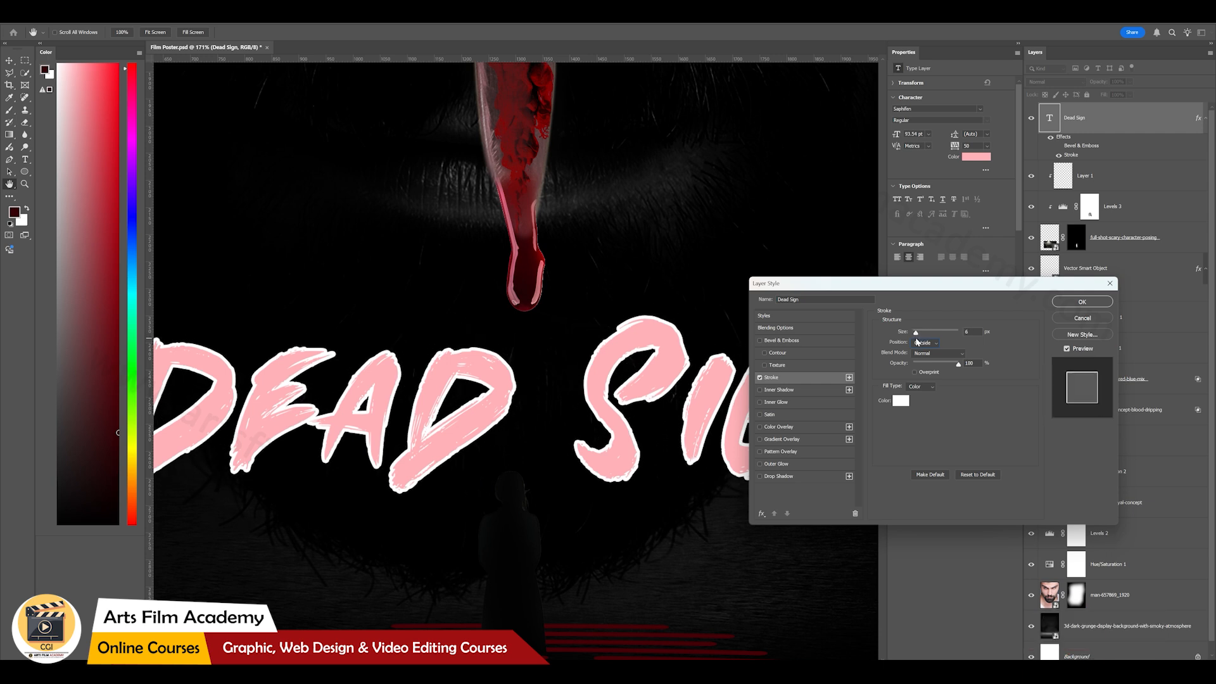
pyautogui.moveTo(915, 342); pyautogui.dragTo(914, 343)
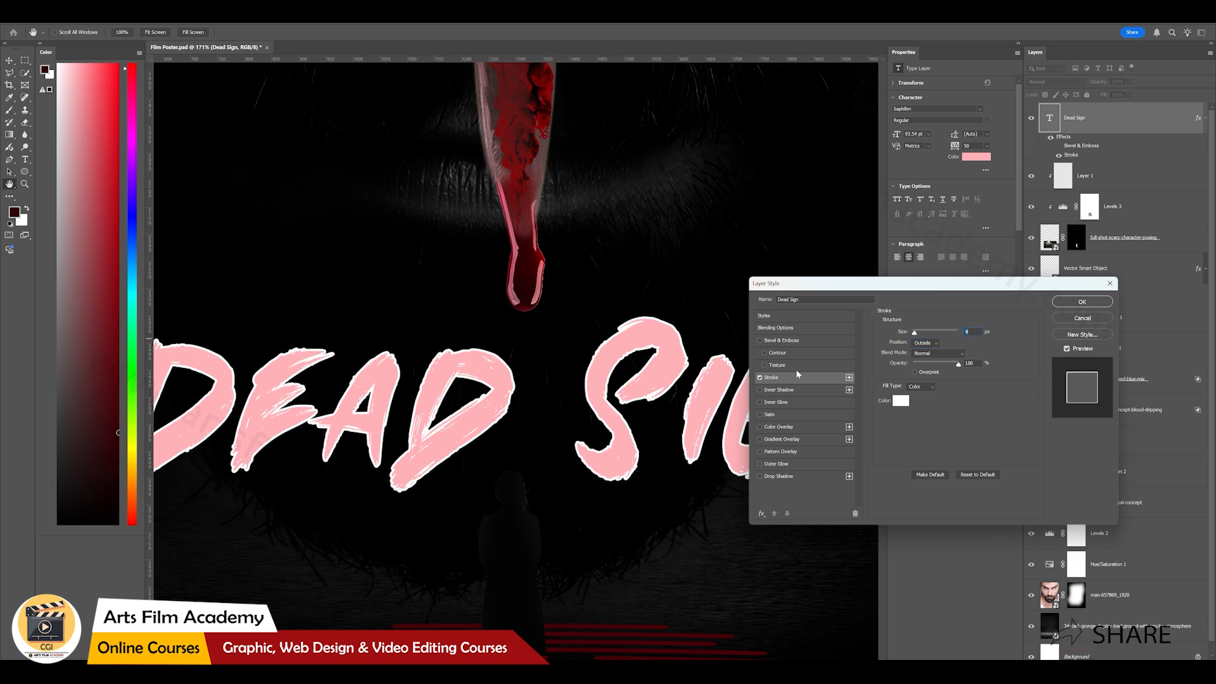
pyautogui.click(759, 378)
# Step: Add an Inner Shadow to the title at 71% opacity with more distance, and try contour presets, finishing with the stepped one
pyautogui.click(760, 389)
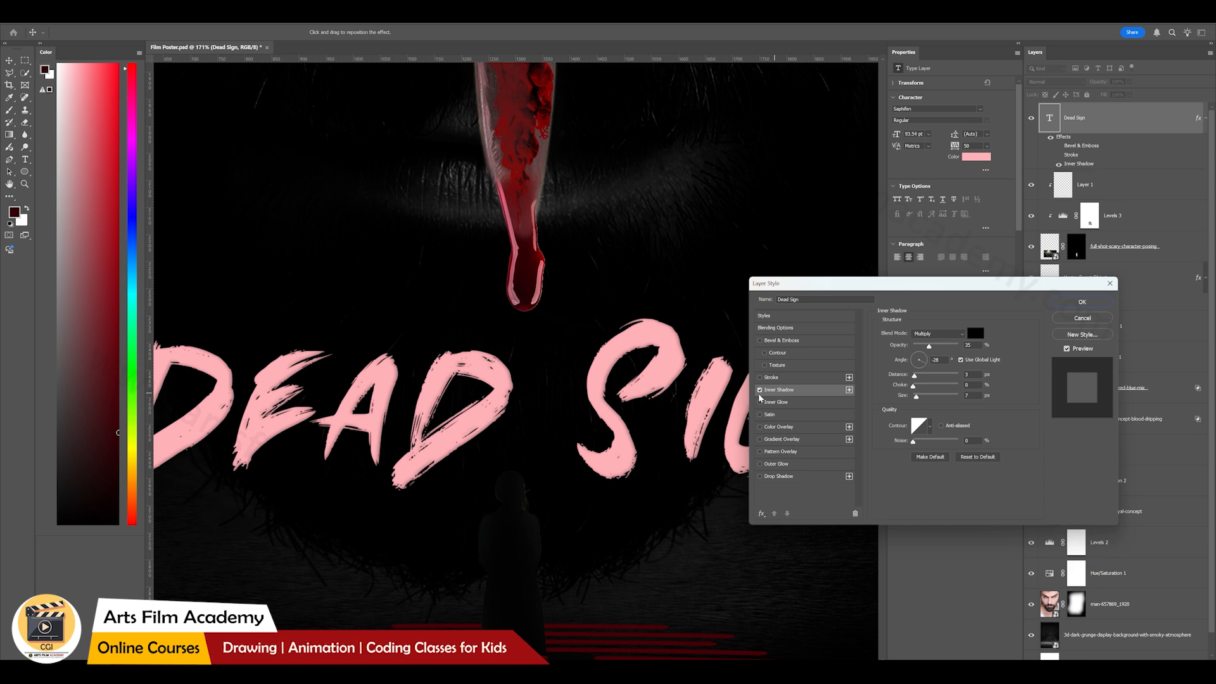
pyautogui.moveTo(929, 346); pyautogui.dragTo(918, 401)
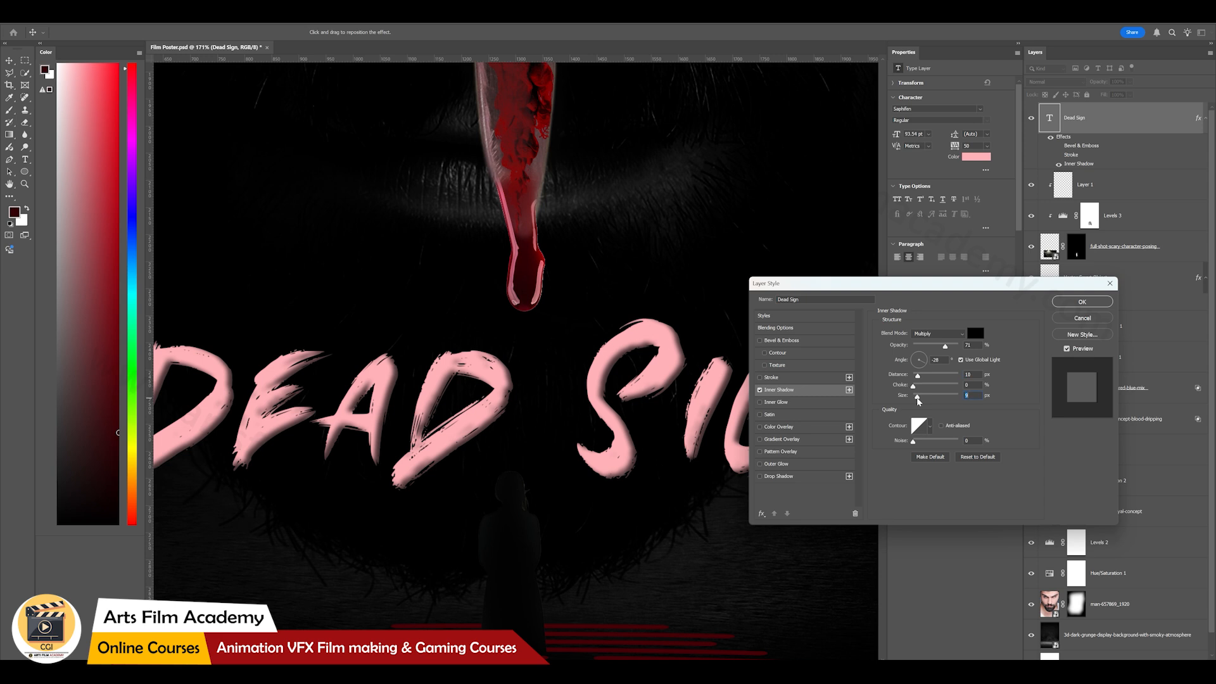
pyautogui.click(930, 425)
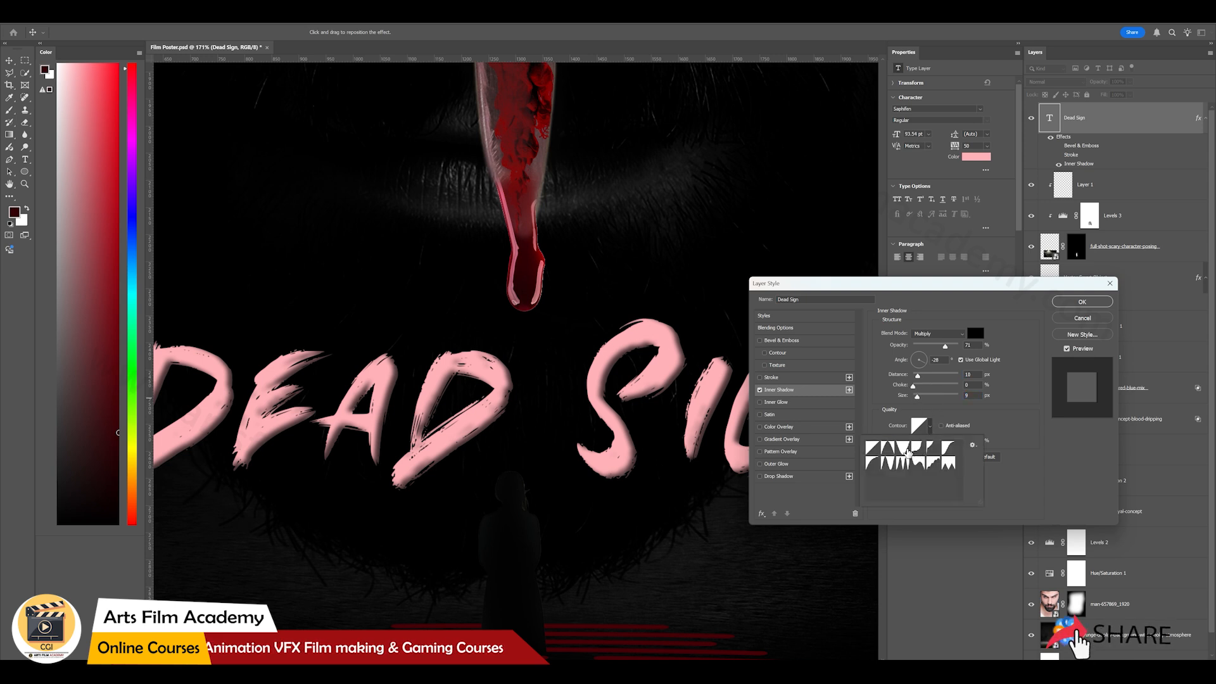
pyautogui.click(901, 447)
pyautogui.click(911, 449)
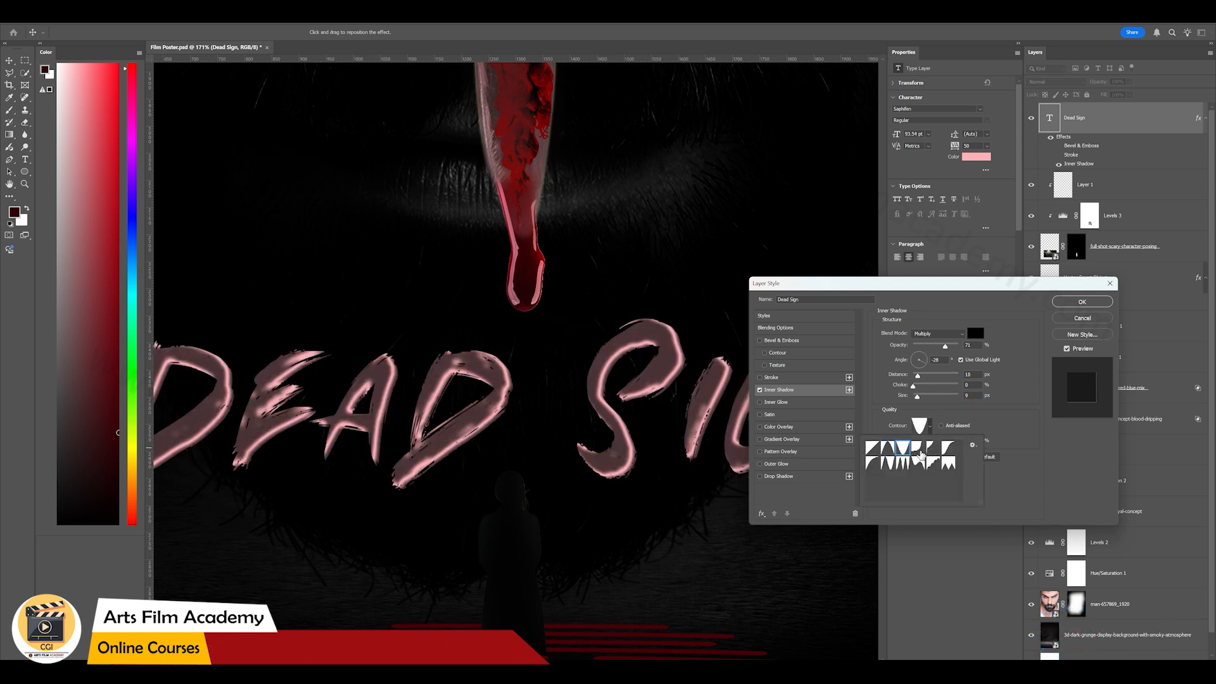
pyautogui.click(920, 450)
pyautogui.click(933, 450)
pyautogui.click(932, 466)
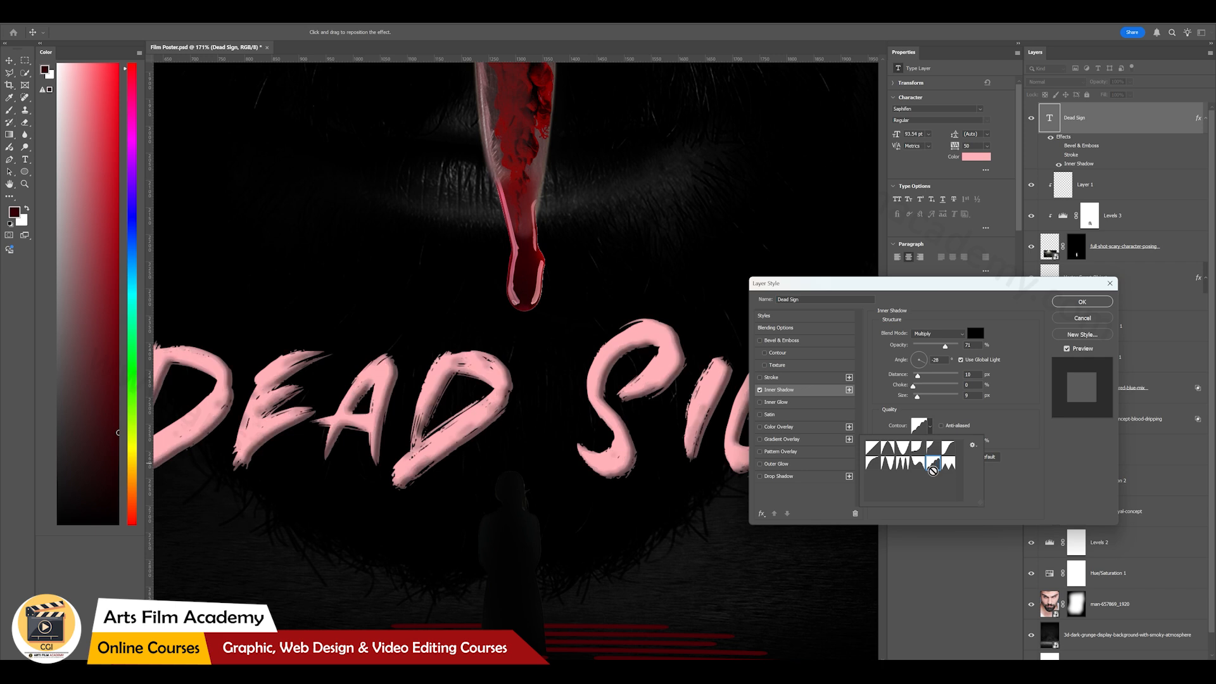
# Step: Compare the title with and without its Inner Shadow, keep the effect on and apply the layer style
pyautogui.scroll(-9, 553, 414)
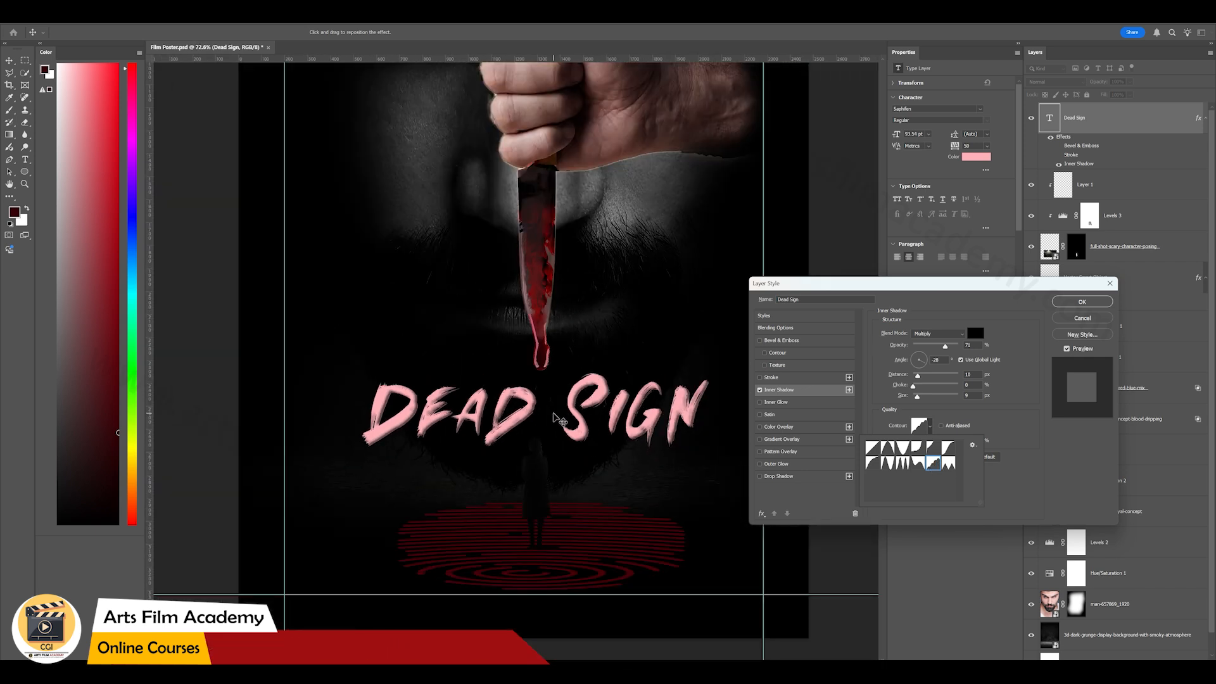
pyautogui.click(760, 390)
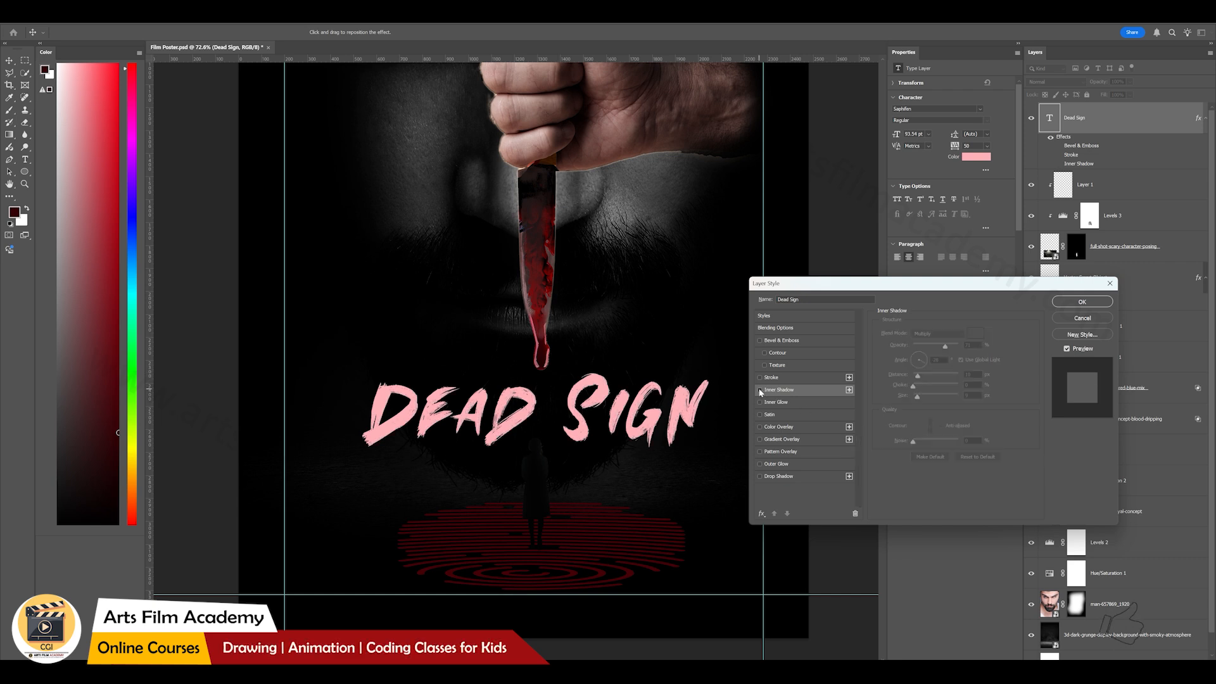
pyautogui.click(760, 390)
pyautogui.click(760, 390)
pyautogui.click(760, 390)
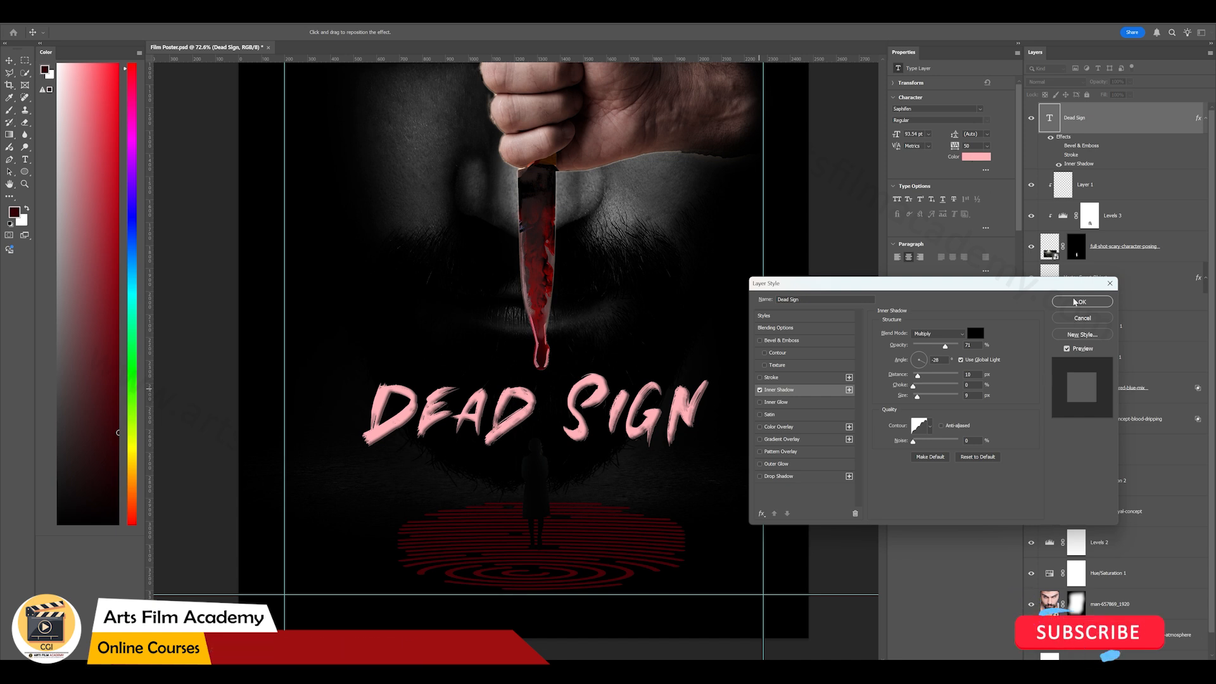
pyautogui.click(1082, 301)
# Step: Change the title's text colour to bright red #f31325
pyautogui.click(975, 156)
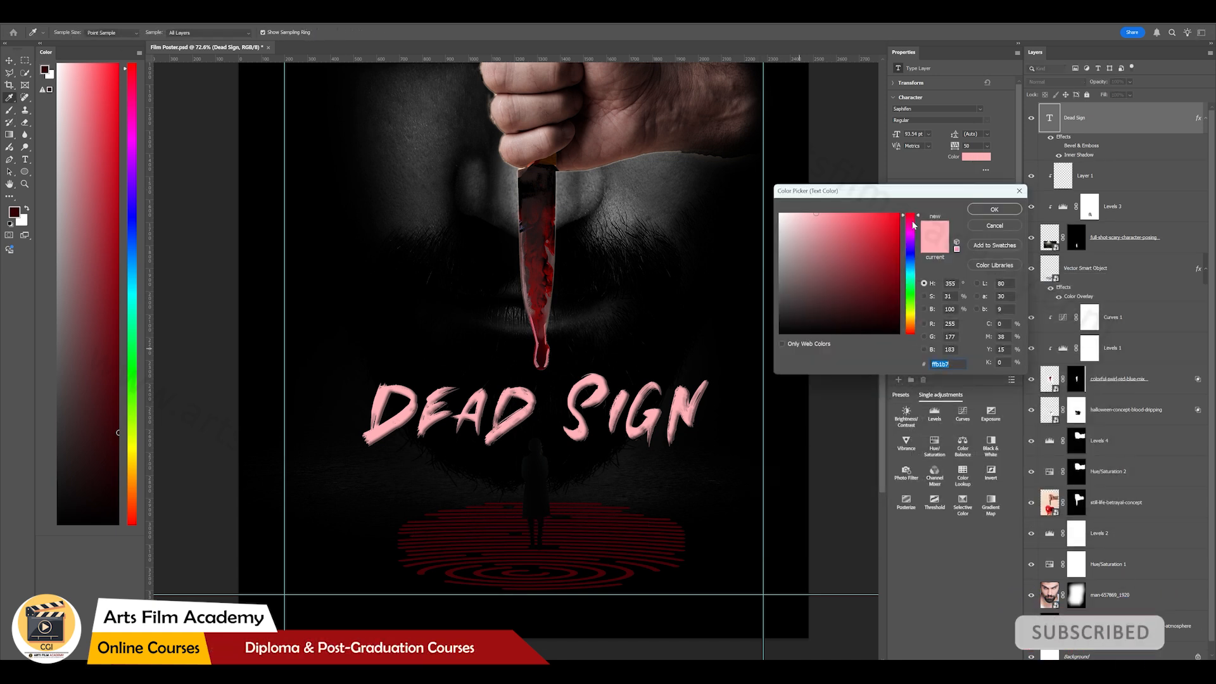
pyautogui.click(887, 221)
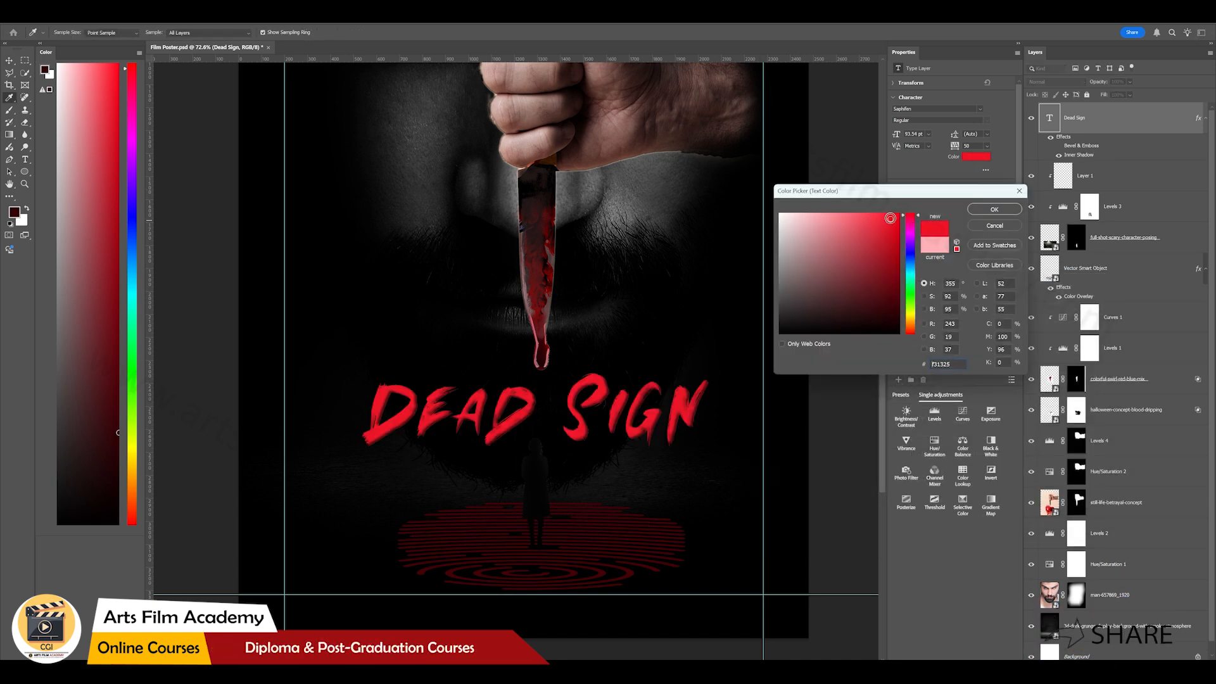
pyautogui.click(981, 209)
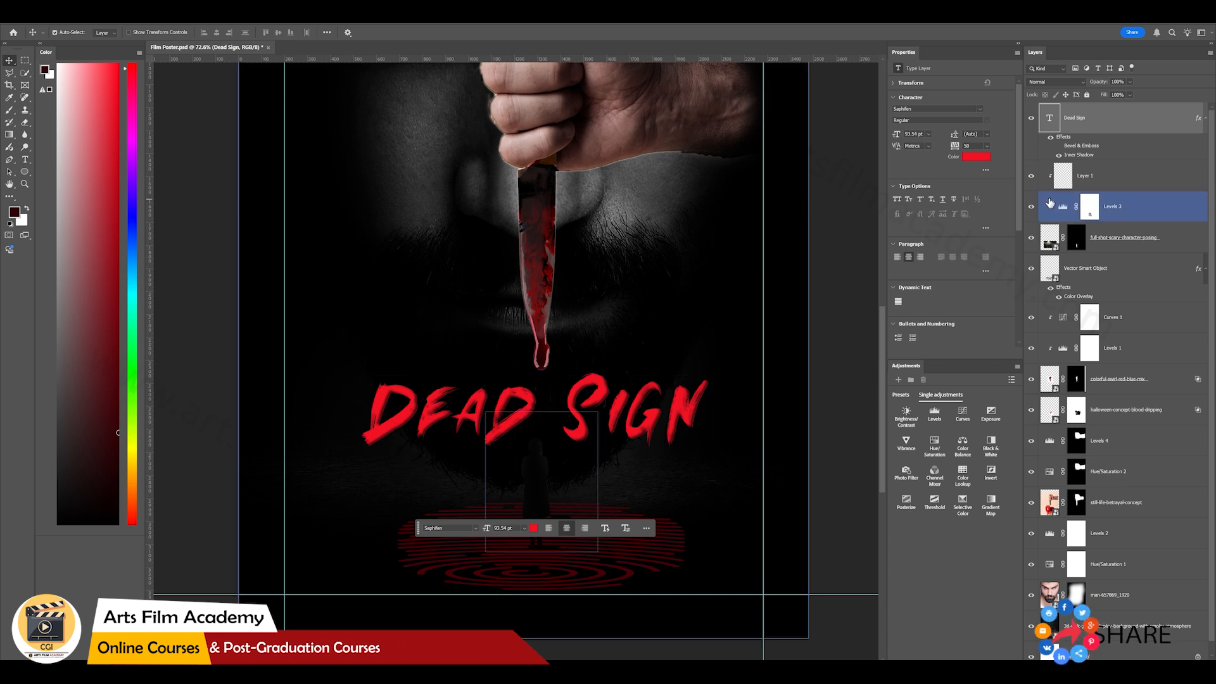
# Step: Reopen the title's layer style, keep Bevel & Emboss off and compare the red text with Inner Shadow off and on
pyautogui.doubleClick(1086, 150)
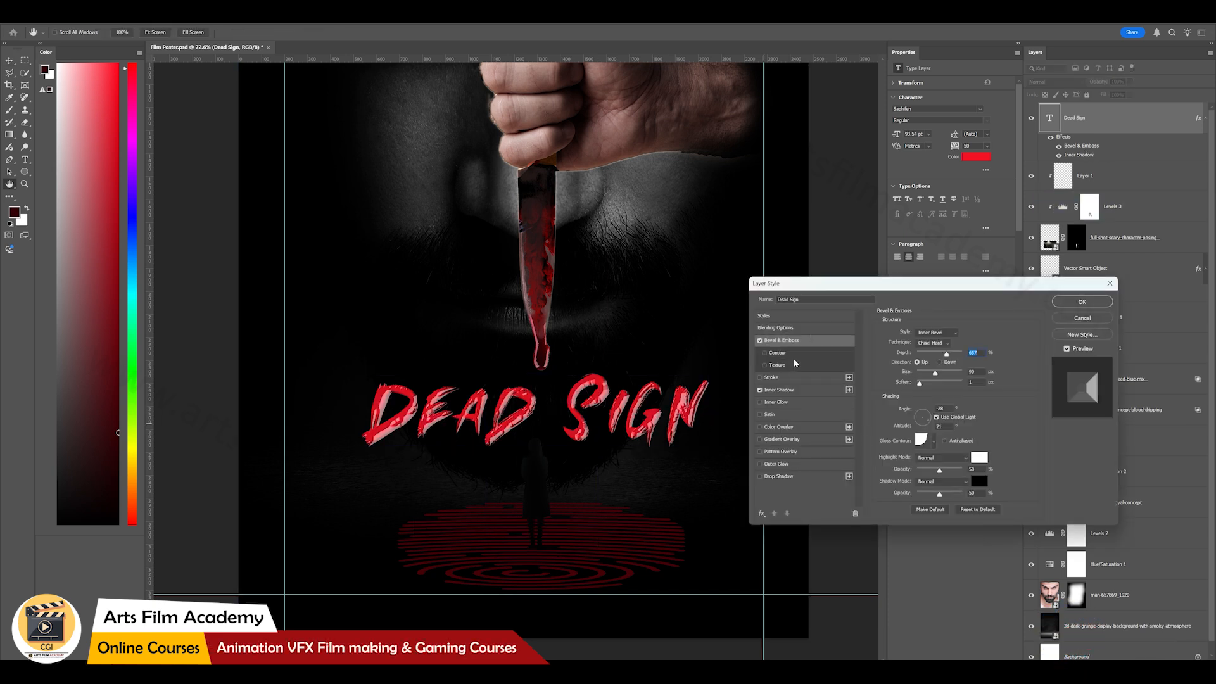
pyautogui.click(761, 342)
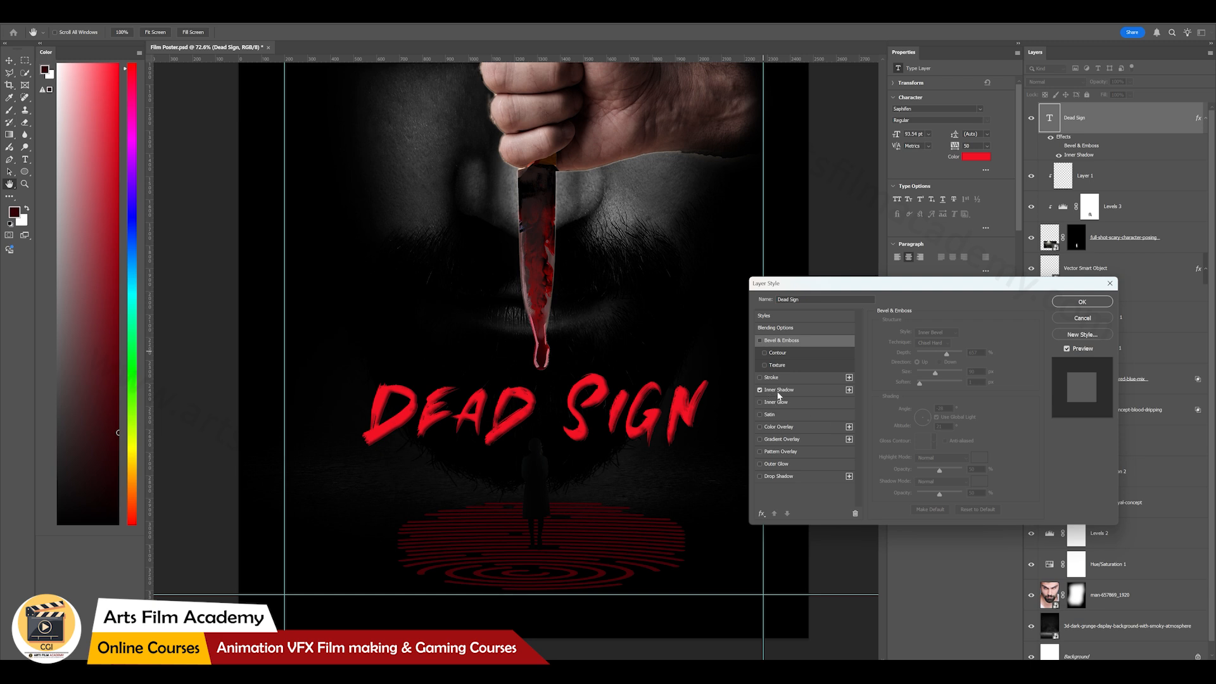
pyautogui.click(777, 391)
pyautogui.click(760, 390)
pyautogui.click(760, 390)
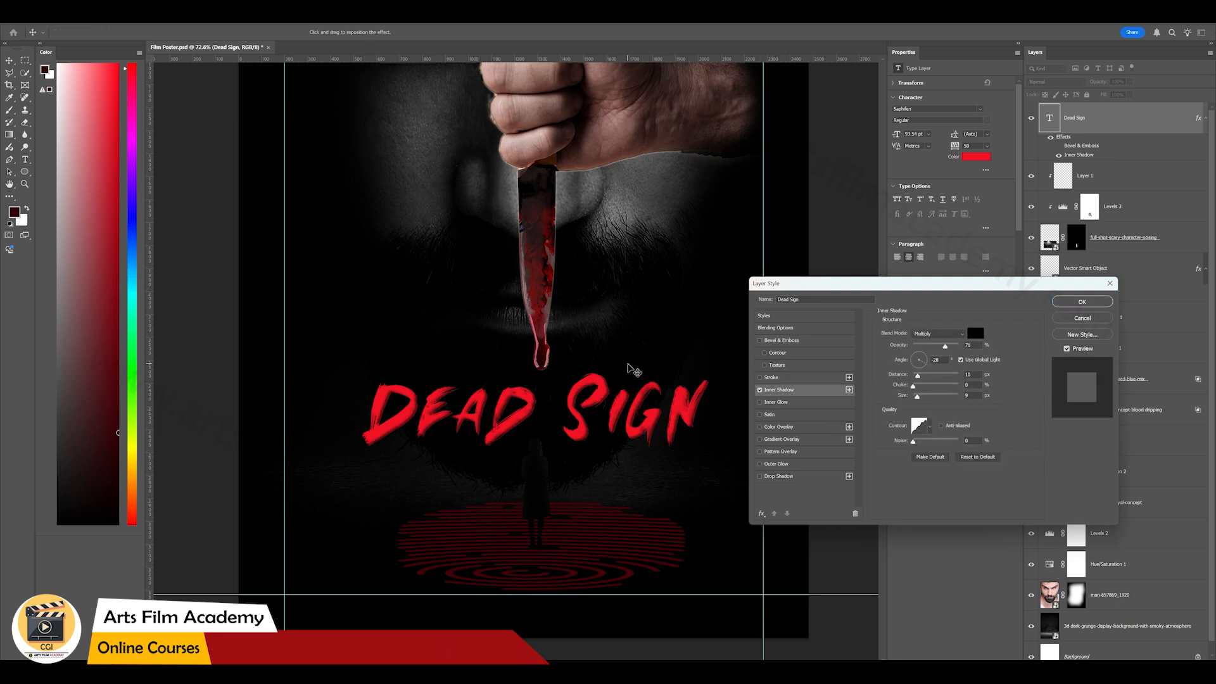
# Step: Add an Inner Glow to the title in light red with Normal blend mode and 82% opacity
pyautogui.click(760, 402)
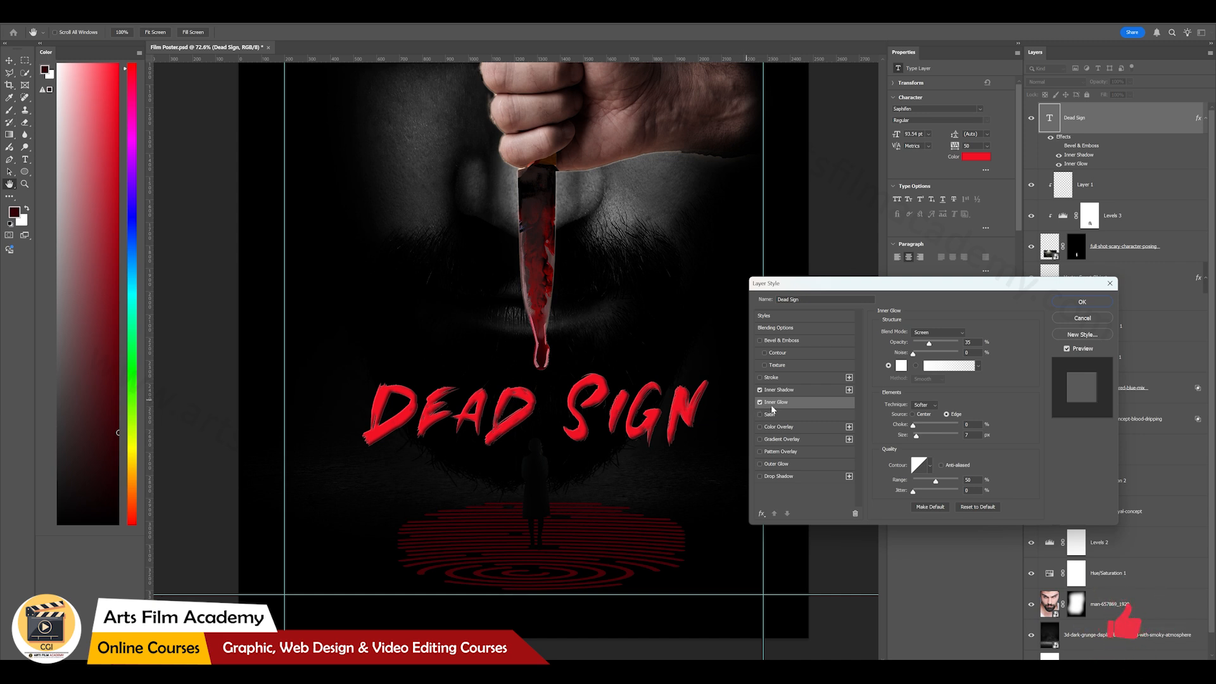
pyautogui.click(900, 365)
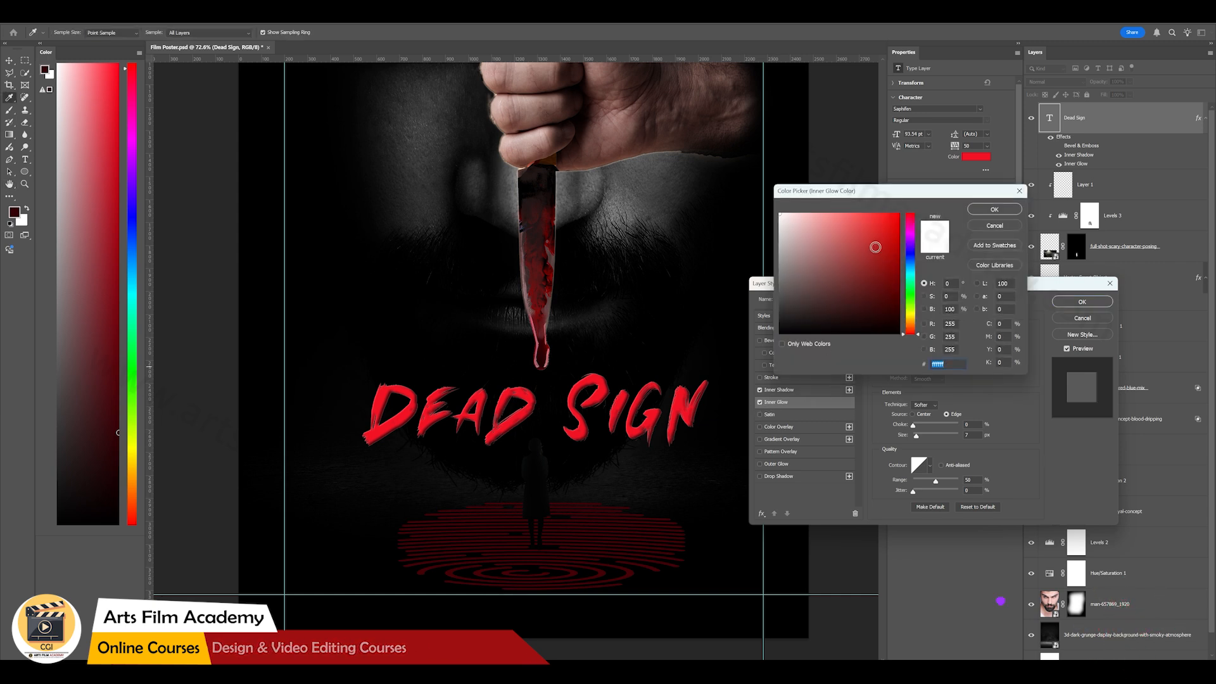
pyautogui.click(860, 211)
pyautogui.click(1018, 210)
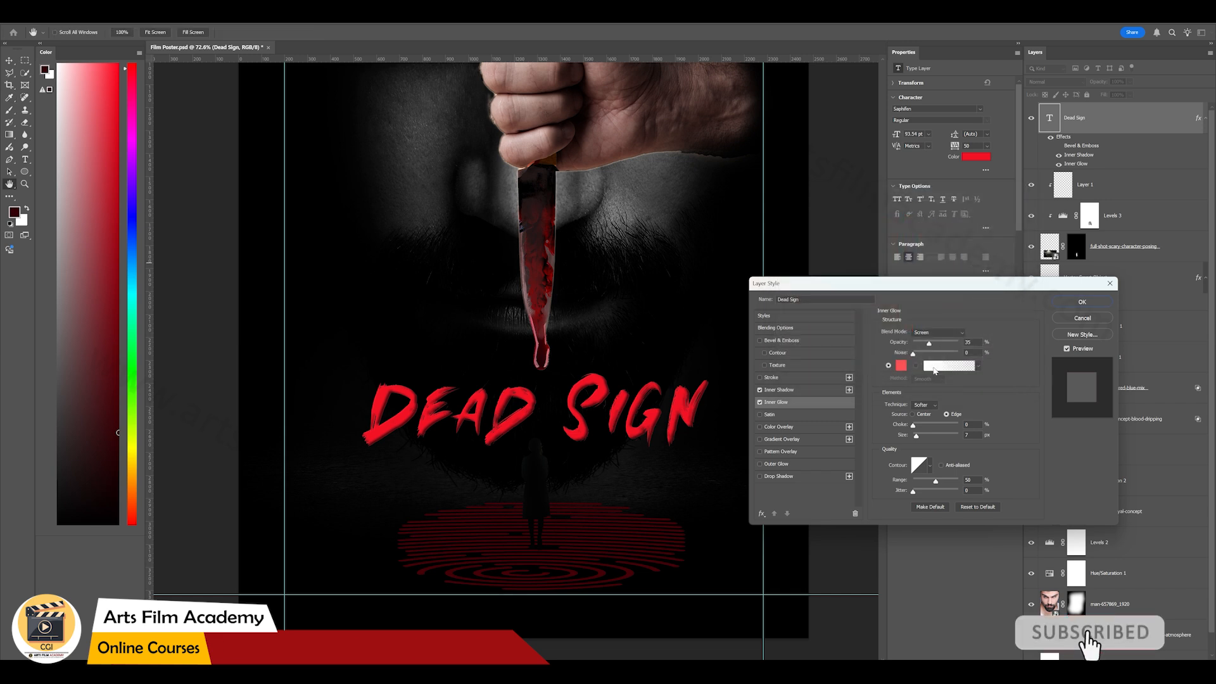
pyautogui.click(937, 332)
pyautogui.click(936, 335)
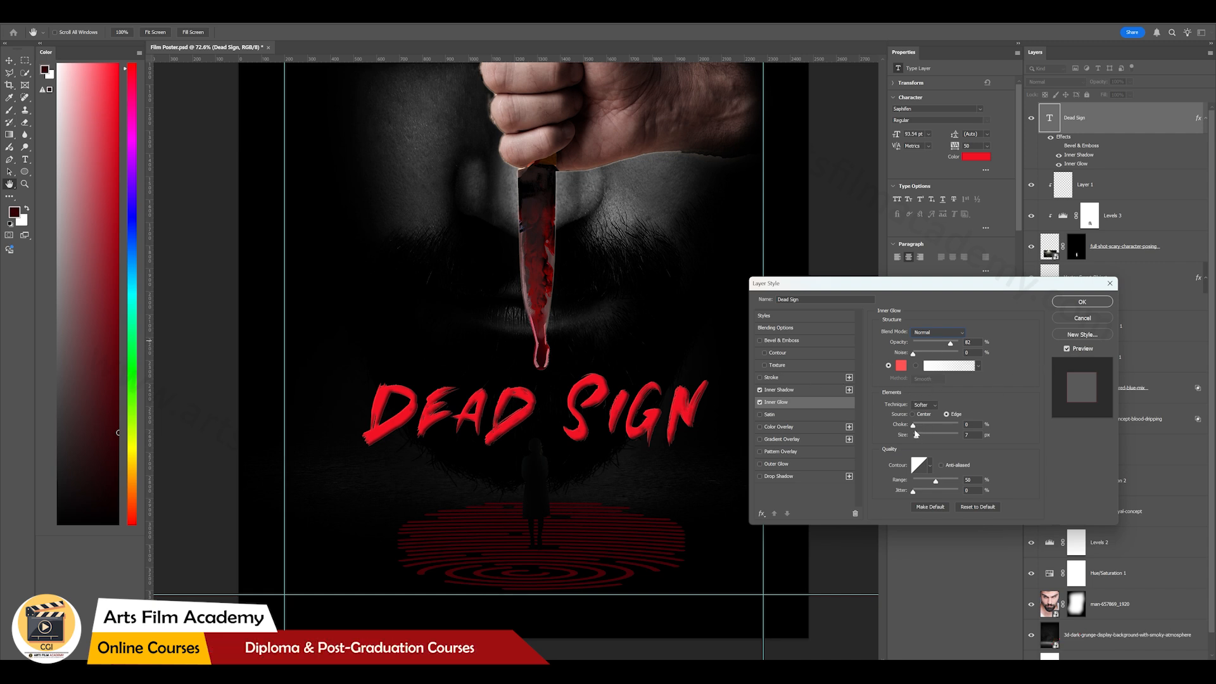
pyautogui.moveTo(917, 439); pyautogui.dragTo(917, 438)
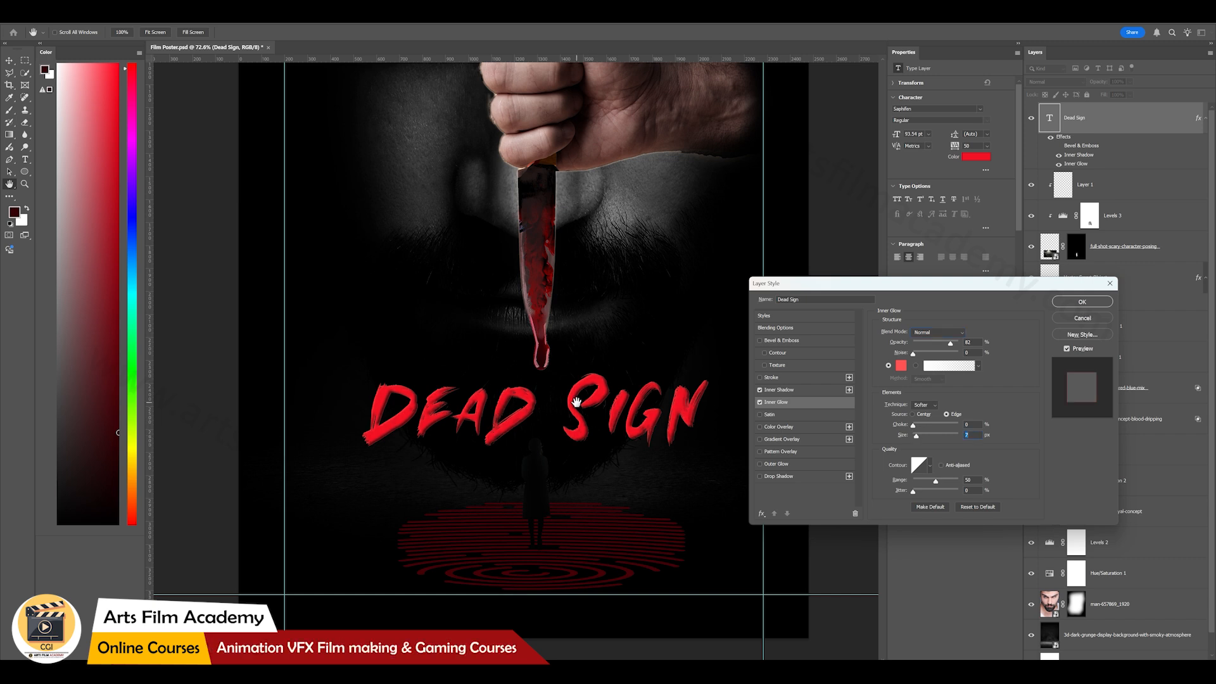
pyautogui.click(1111, 283)
# Step: Strengthen the title's Inner Glow by raising its choke to 23% and its size to 32 px, keeping the light red colour
pyautogui.press('v')
pyautogui.scroll(8, 646, 456)
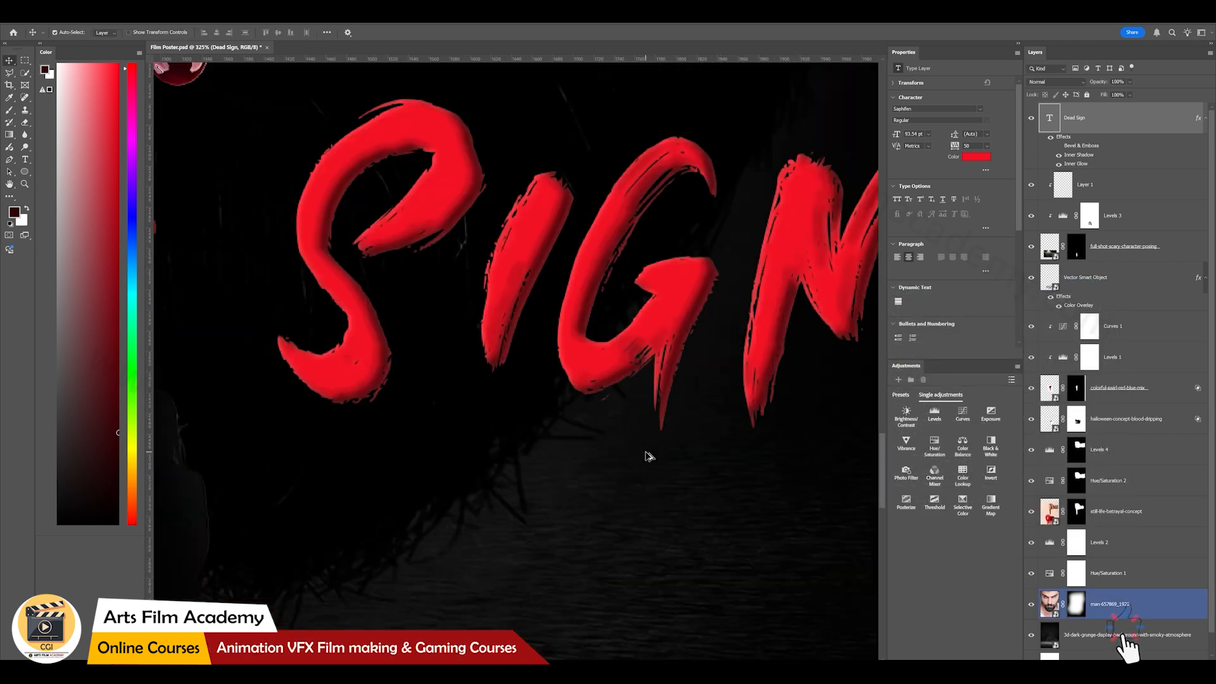
pyautogui.moveTo(643, 458); pyautogui.dragTo(654, 484)
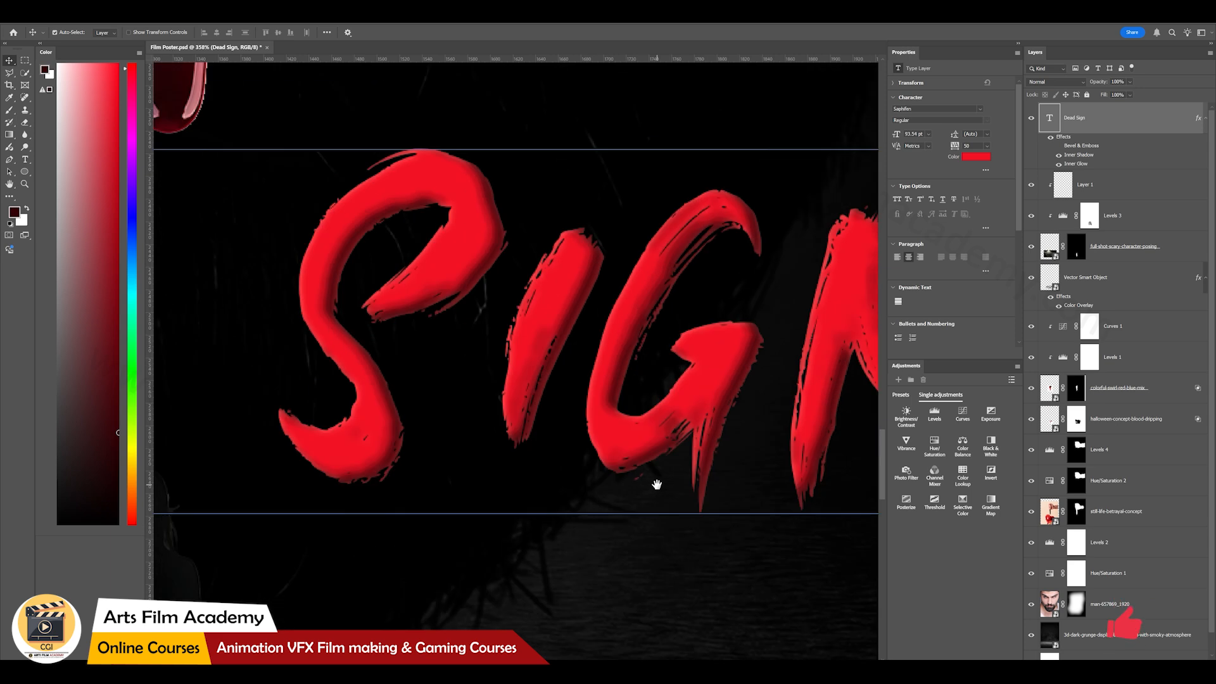
pyautogui.doubleClick(1080, 164)
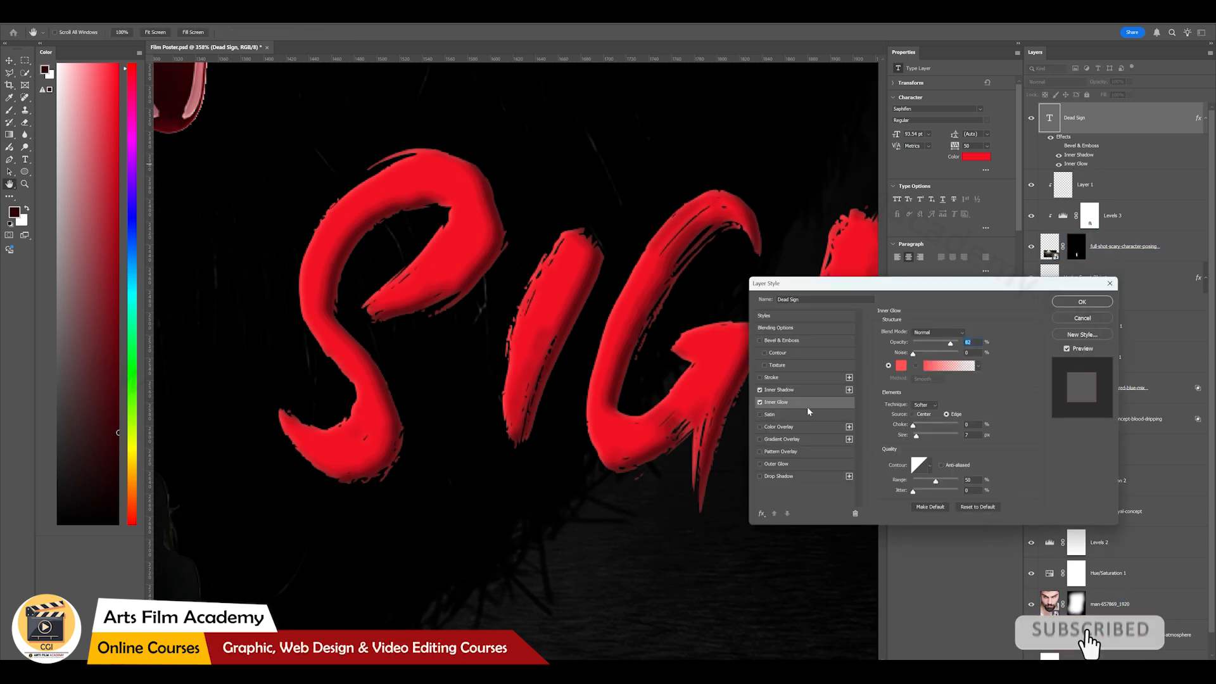
pyautogui.moveTo(919, 439)
pyautogui.mouseDown()
pyautogui.moveTo(936, 440)
pyautogui.moveTo(920, 445)
pyautogui.mouseUp()
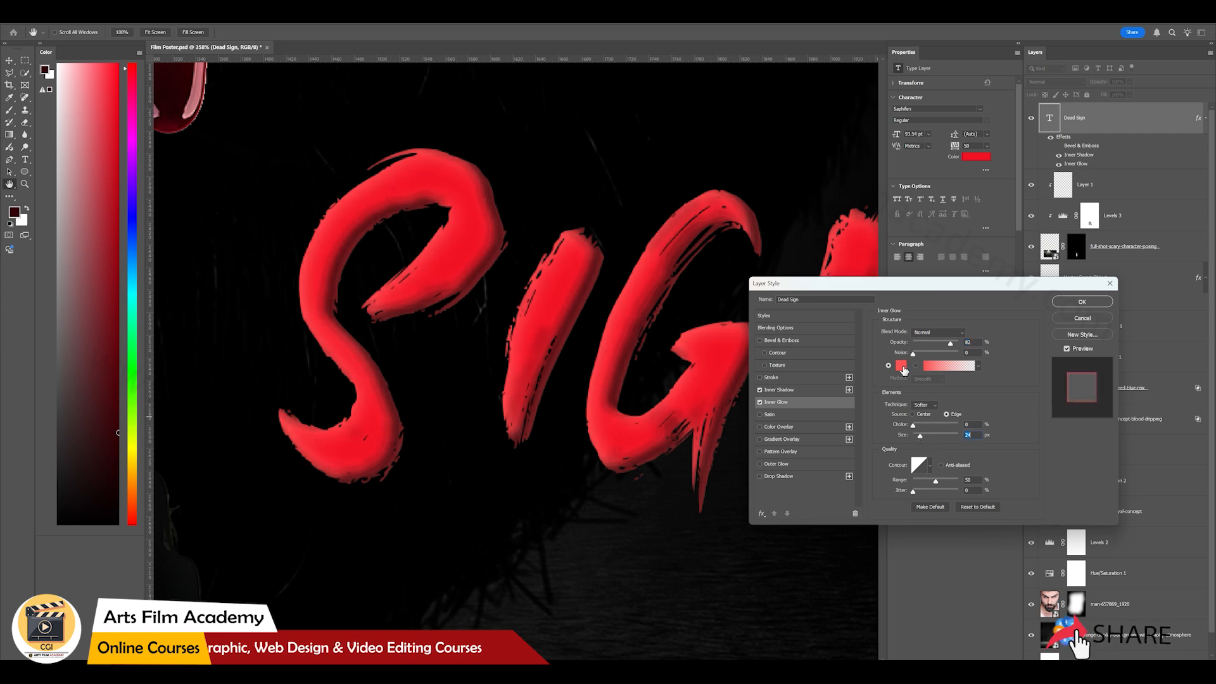
pyautogui.click(900, 365)
pyautogui.click(1001, 212)
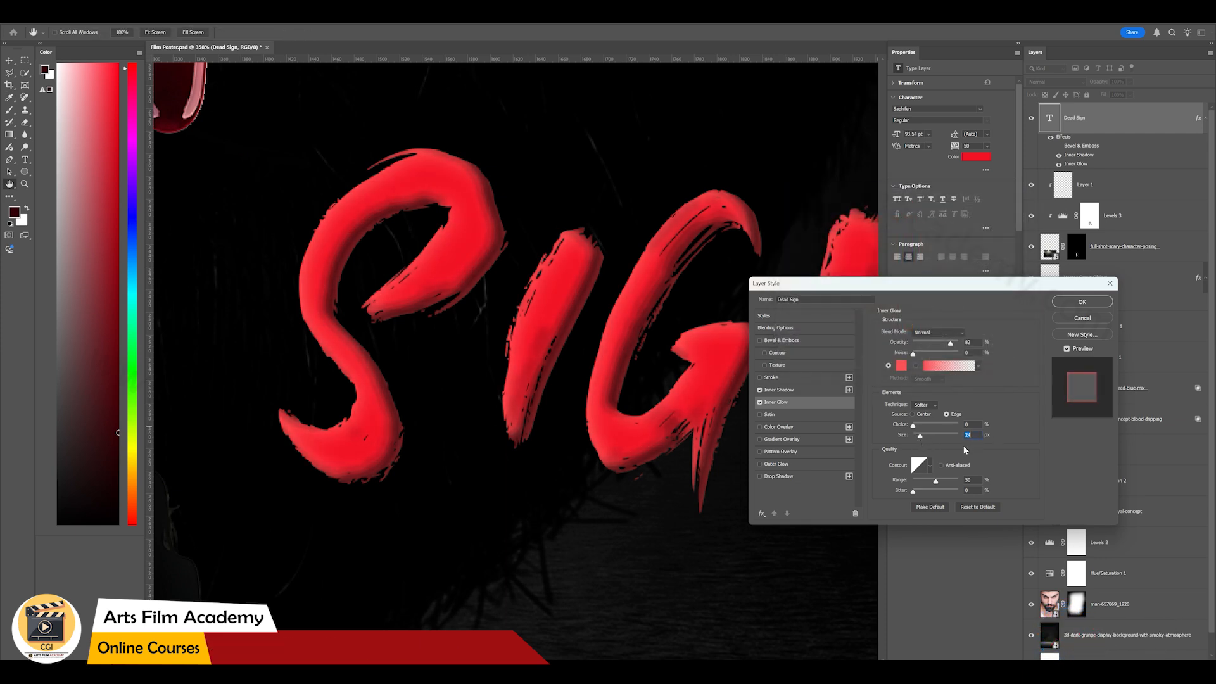
pyautogui.moveTo(915, 429)
pyautogui.mouseDown()
pyautogui.moveTo(929, 429)
pyautogui.moveTo(921, 438)
pyautogui.mouseUp()
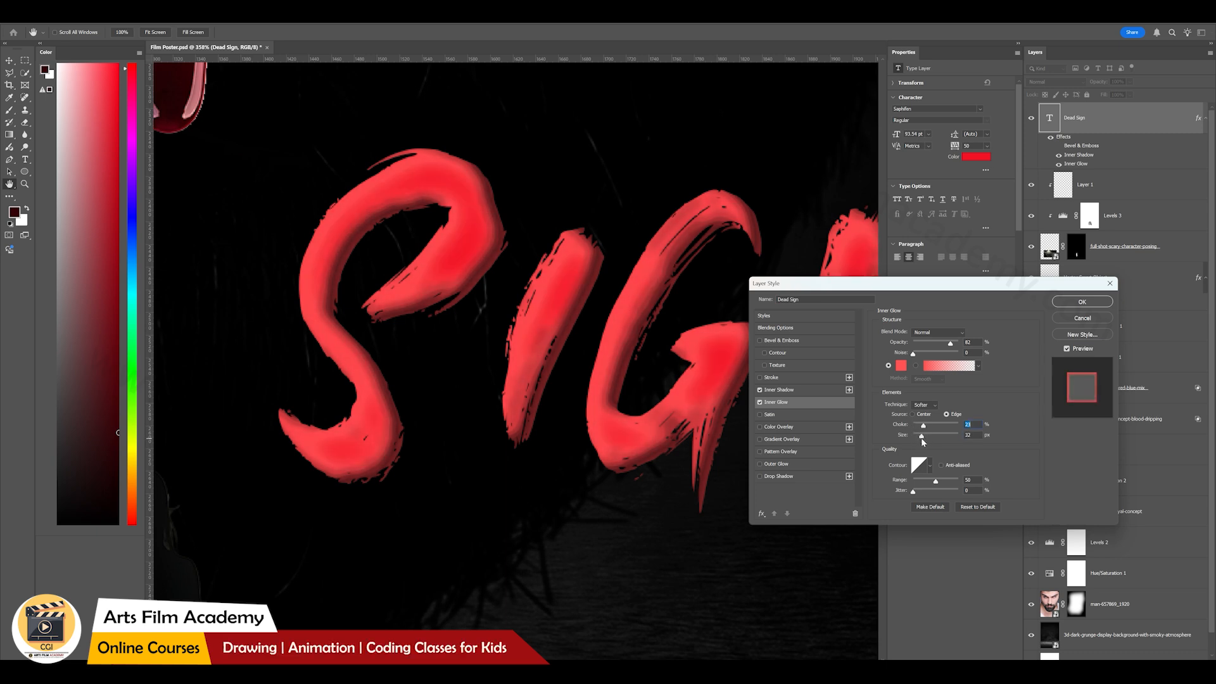
# Step: Replace the title's Inner Glow with a Satin effect in Normal blend mode, coloured green #2f9340
pyautogui.click(760, 402)
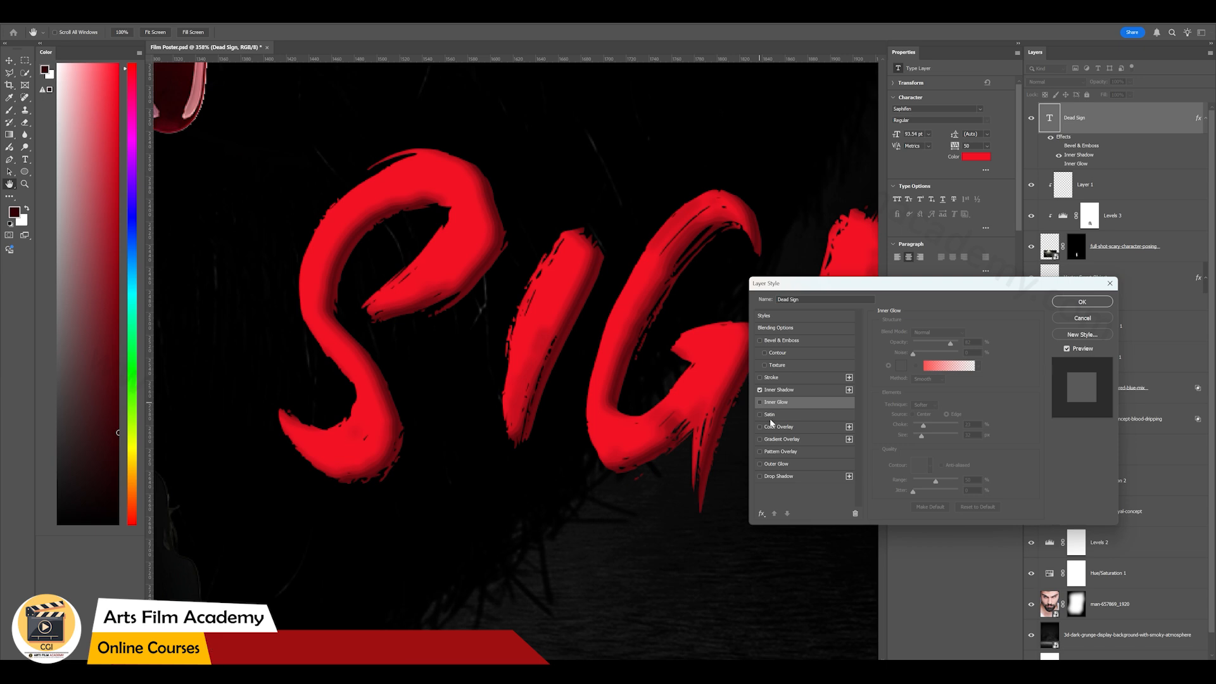
pyautogui.click(763, 414)
pyautogui.click(947, 333)
pyautogui.click(947, 334)
pyautogui.click(976, 334)
pyautogui.moveTo(891, 292); pyautogui.dragTo(861, 265)
pyautogui.click(910, 291)
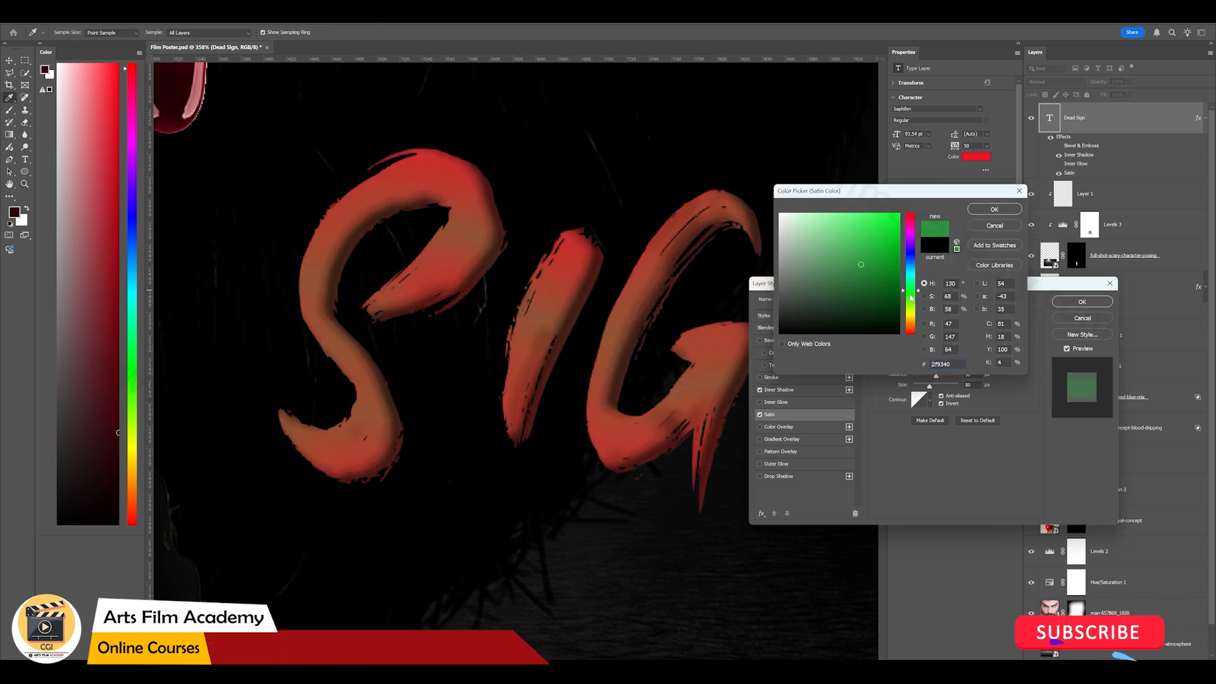
pyautogui.click(994, 209)
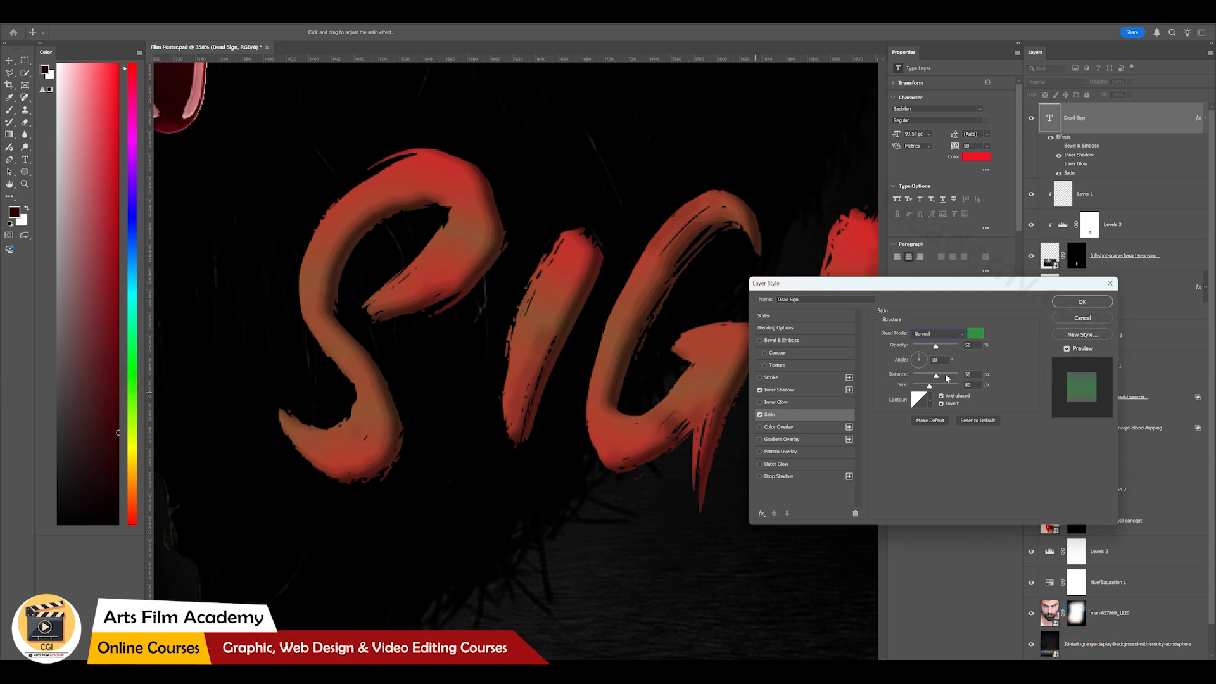
# Step: Raise the Satin opacity to 82%, reduce its size, recolour it to a near-black dark red and apply the layer style
pyautogui.moveTo(937, 346)
pyautogui.mouseDown()
pyautogui.moveTo(951, 347)
pyautogui.moveTo(923, 395)
pyautogui.mouseUp()
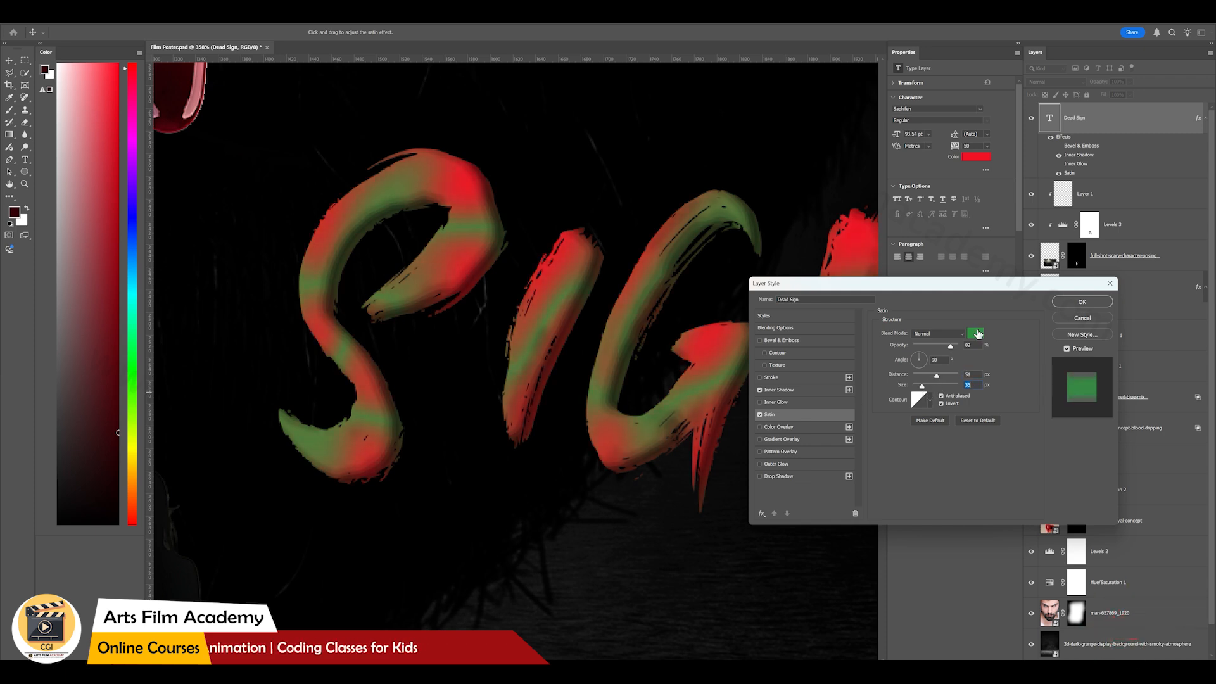
pyautogui.click(976, 333)
pyautogui.click(910, 333)
pyautogui.click(898, 299)
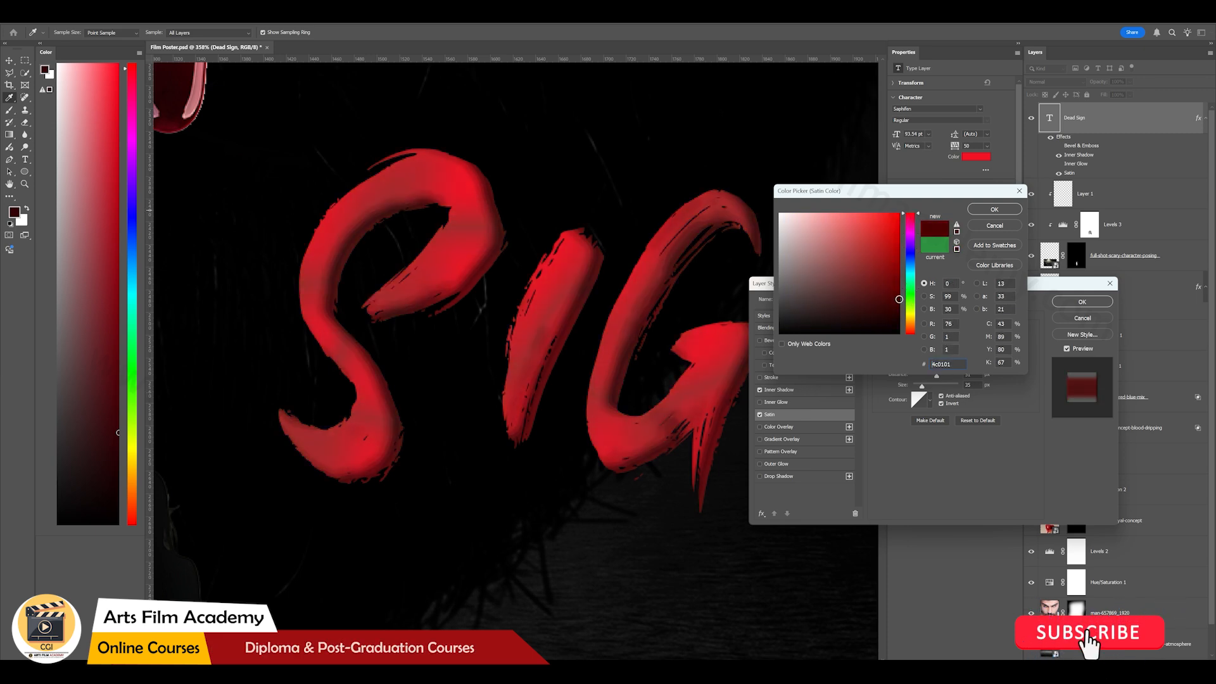
pyautogui.click(899, 309)
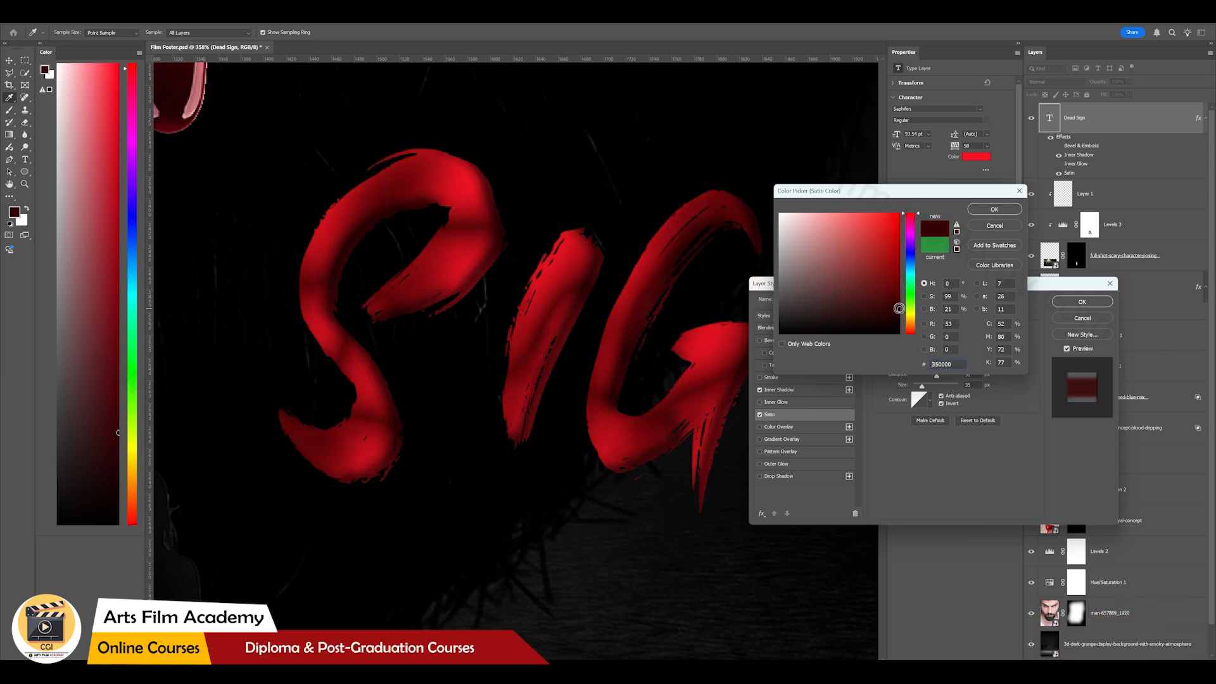
pyautogui.click(899, 325)
pyautogui.click(998, 211)
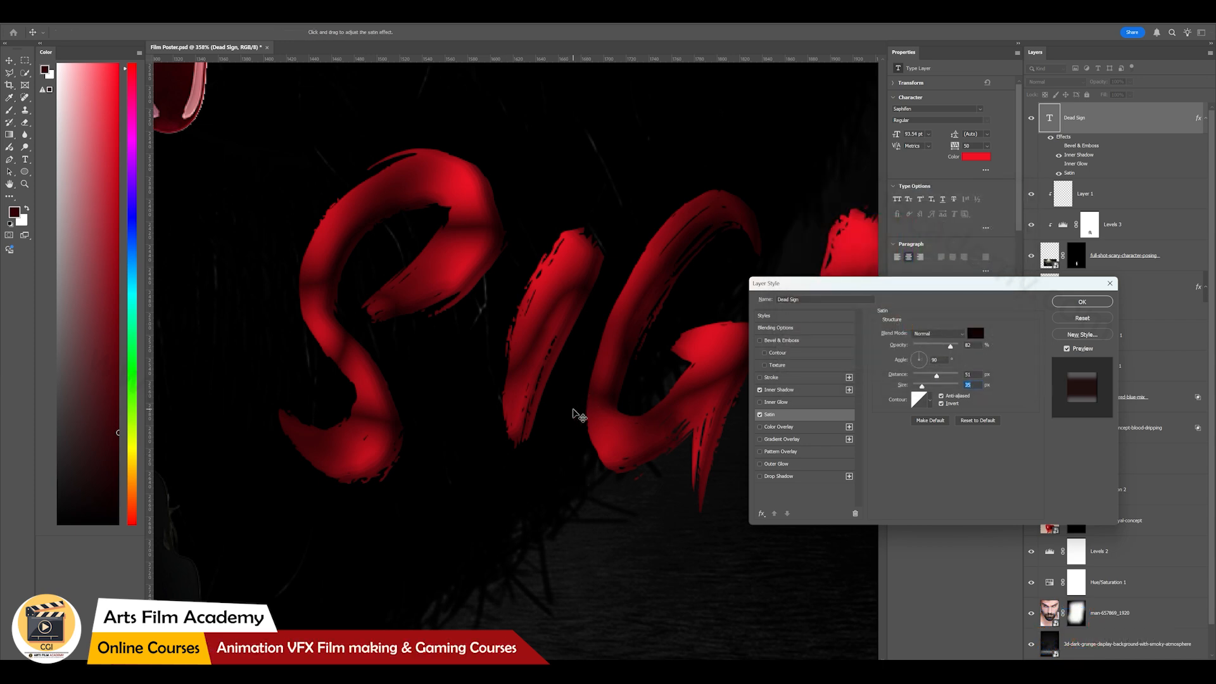
pyautogui.click(1082, 301)
pyautogui.scroll(-5, 684, 352)
pyautogui.scroll(-3, 681, 358)
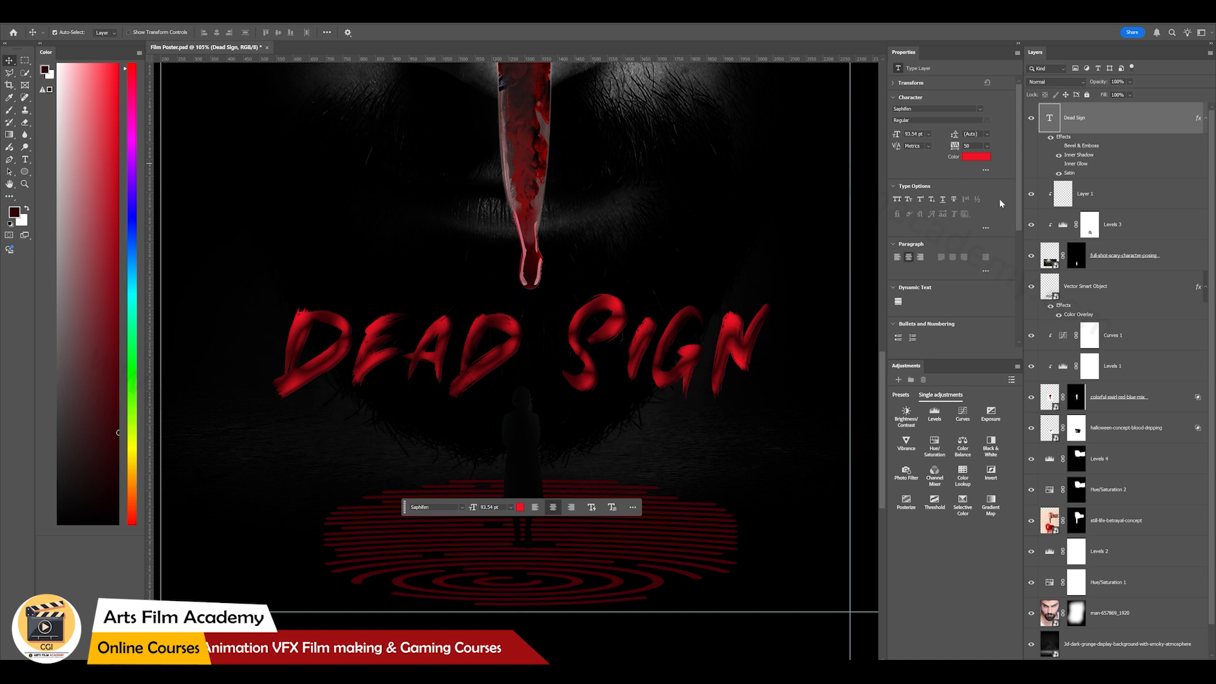
# Step: Try a grey Color Overlay in Normal mode at 100% opacity on the title, comparing it switched on and off
pyautogui.doubleClick(1070, 174)
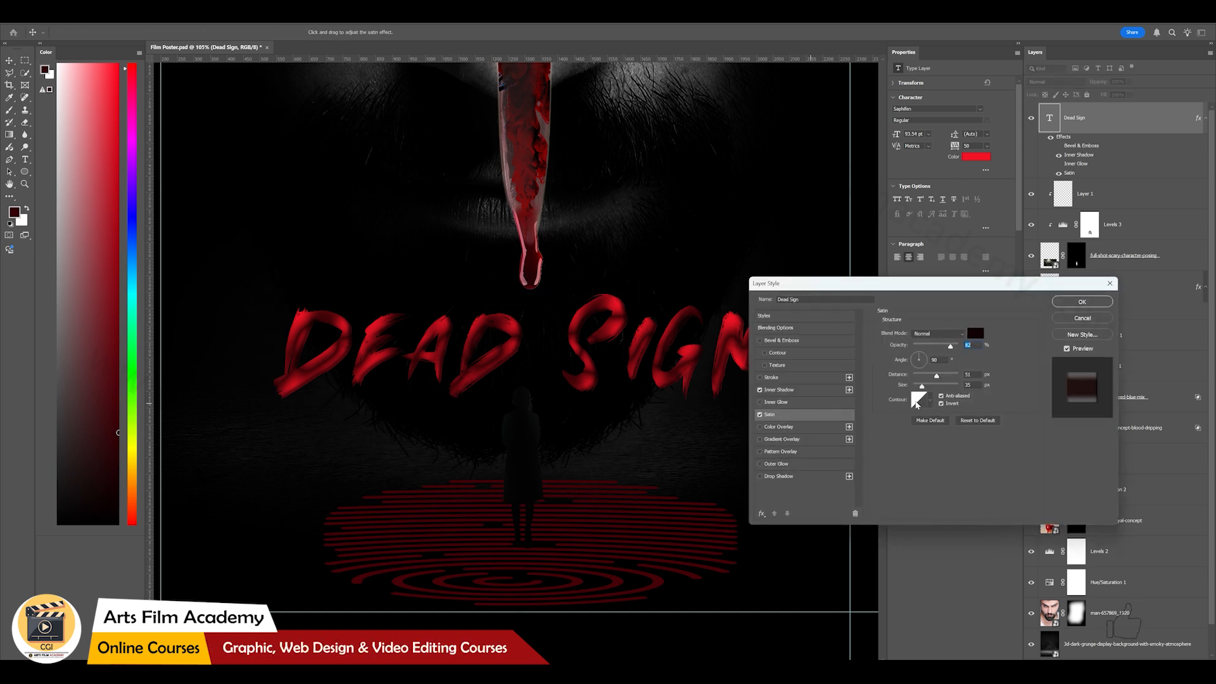
pyautogui.click(775, 430)
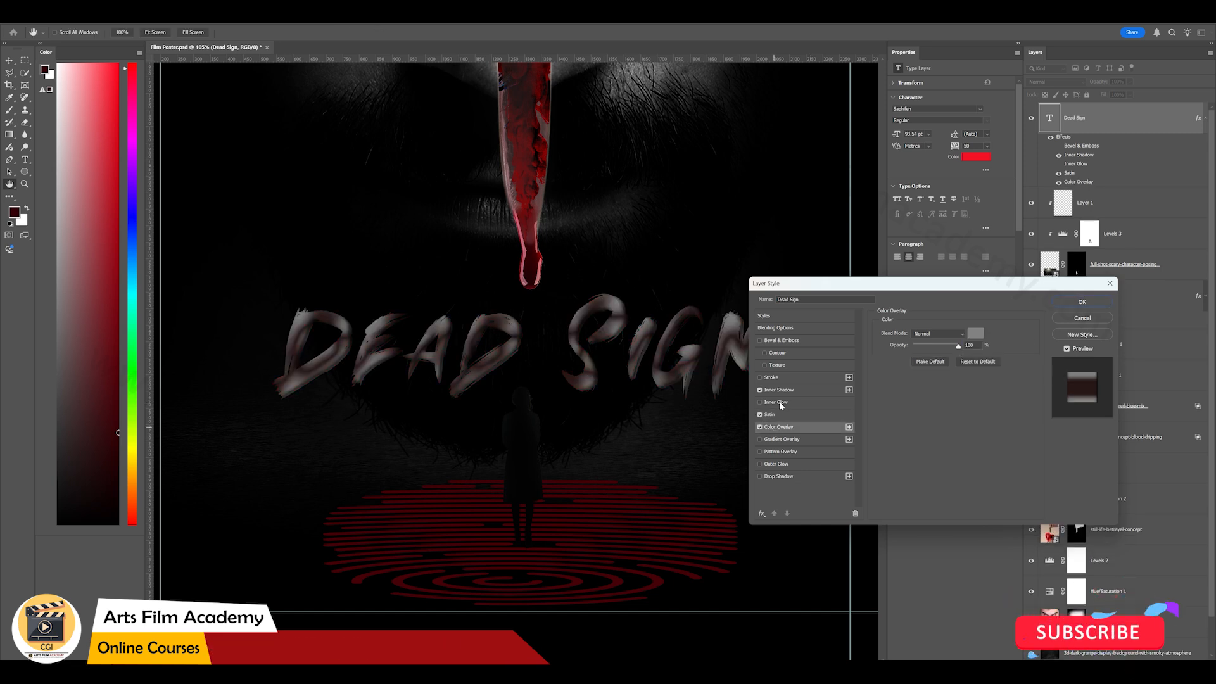
pyautogui.click(760, 428)
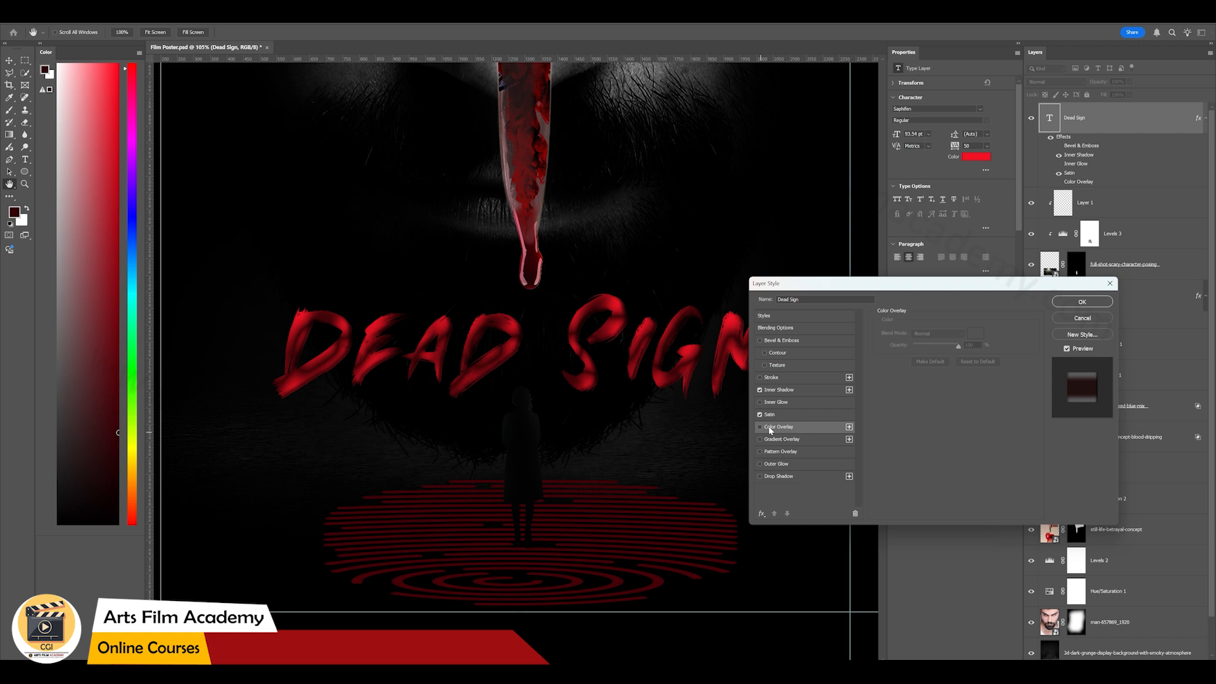
pyautogui.click(760, 427)
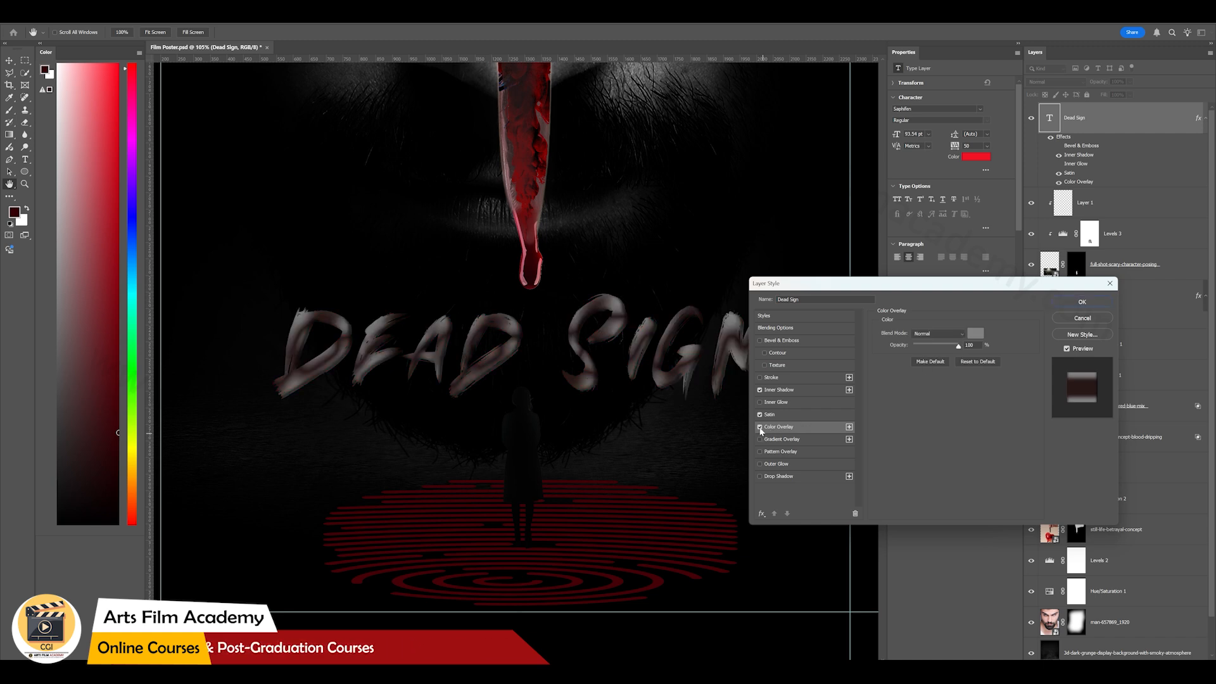
pyautogui.click(760, 426)
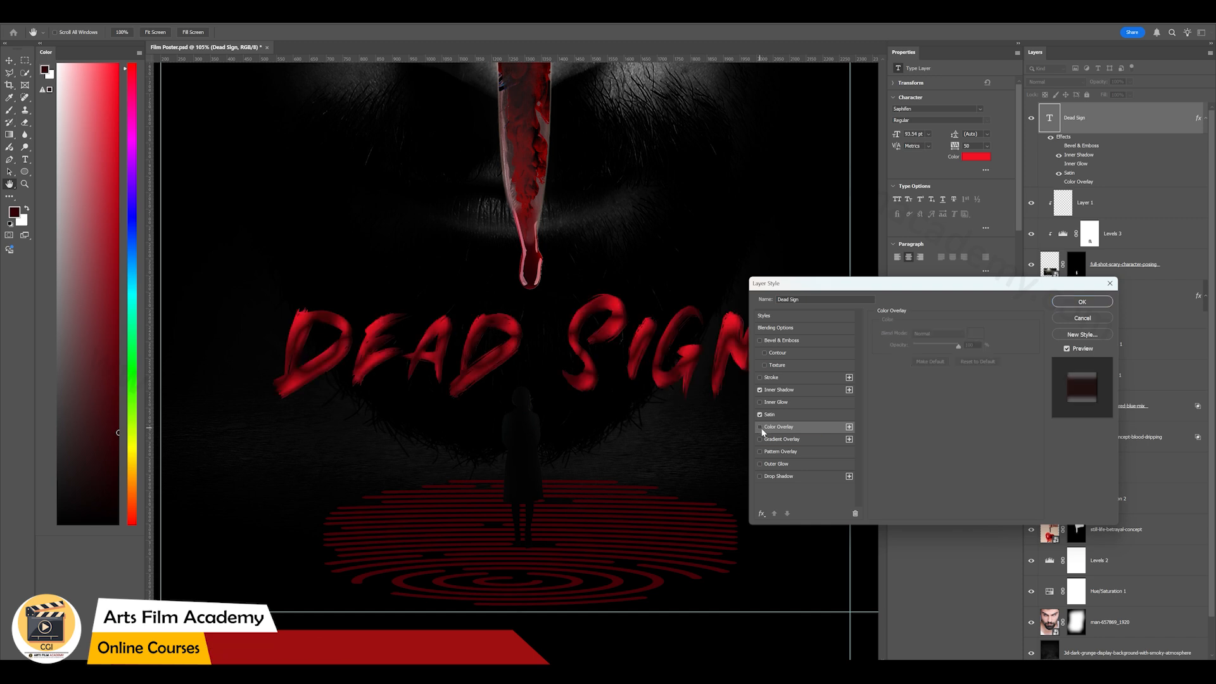
pyautogui.click(760, 427)
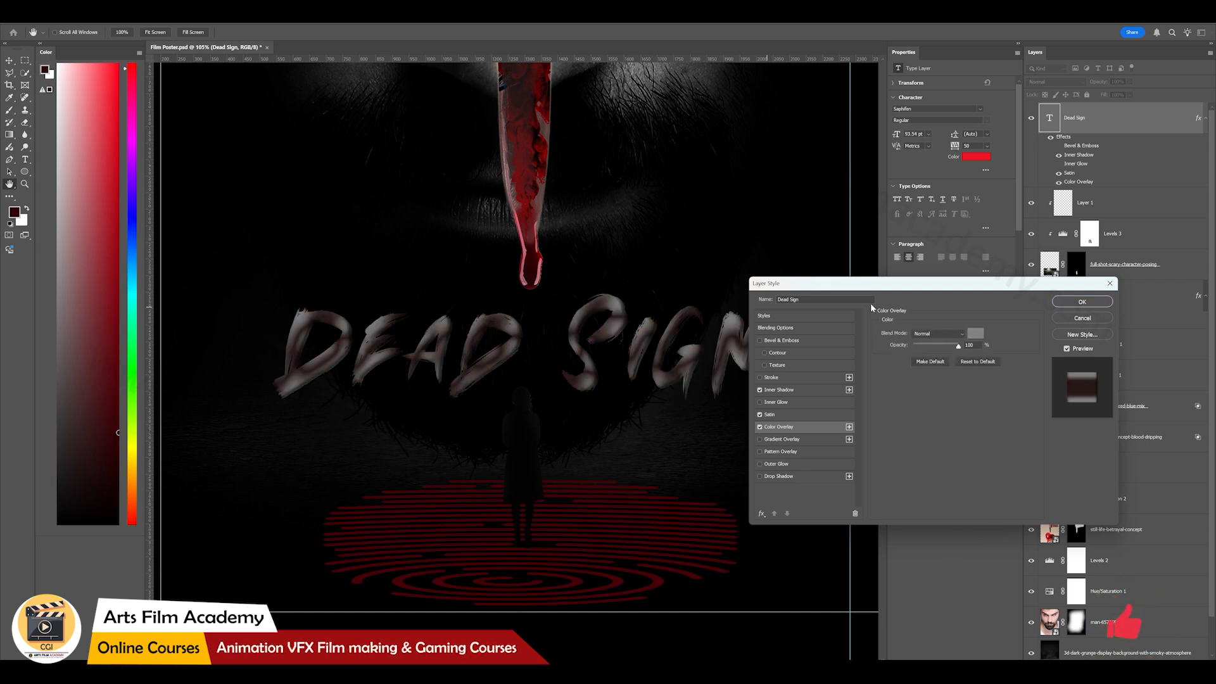
pyautogui.moveTo(858, 287); pyautogui.dragTo(825, 354)
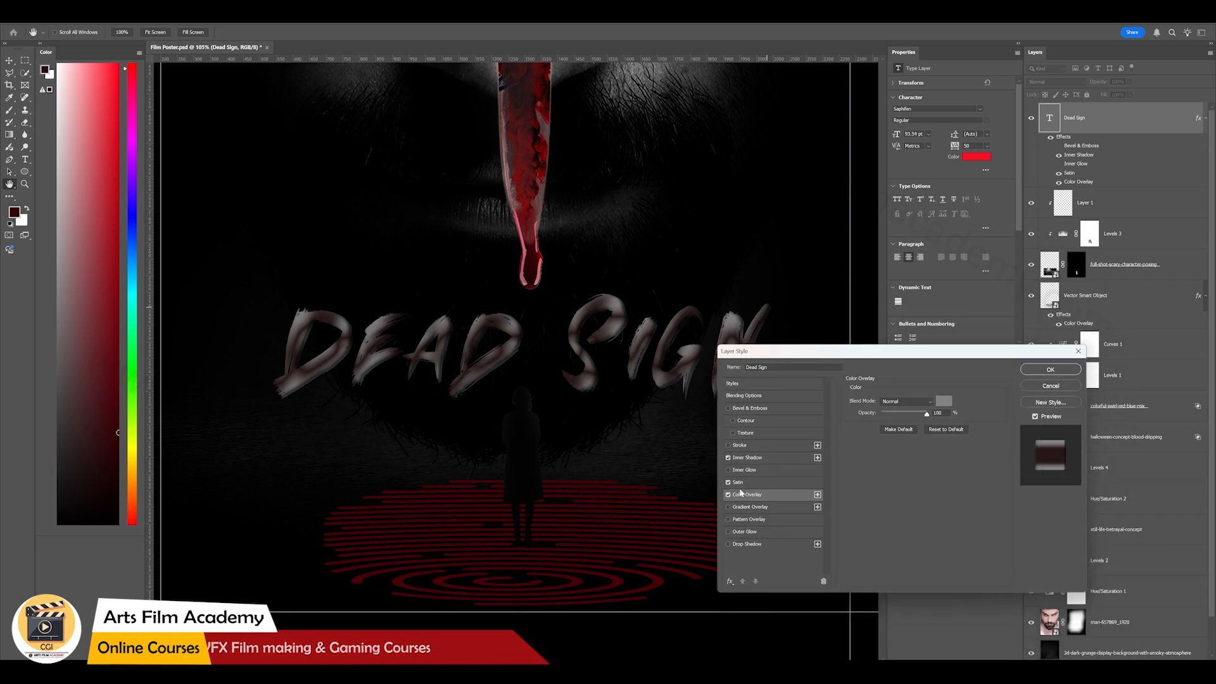
pyautogui.click(729, 495)
pyautogui.click(1050, 369)
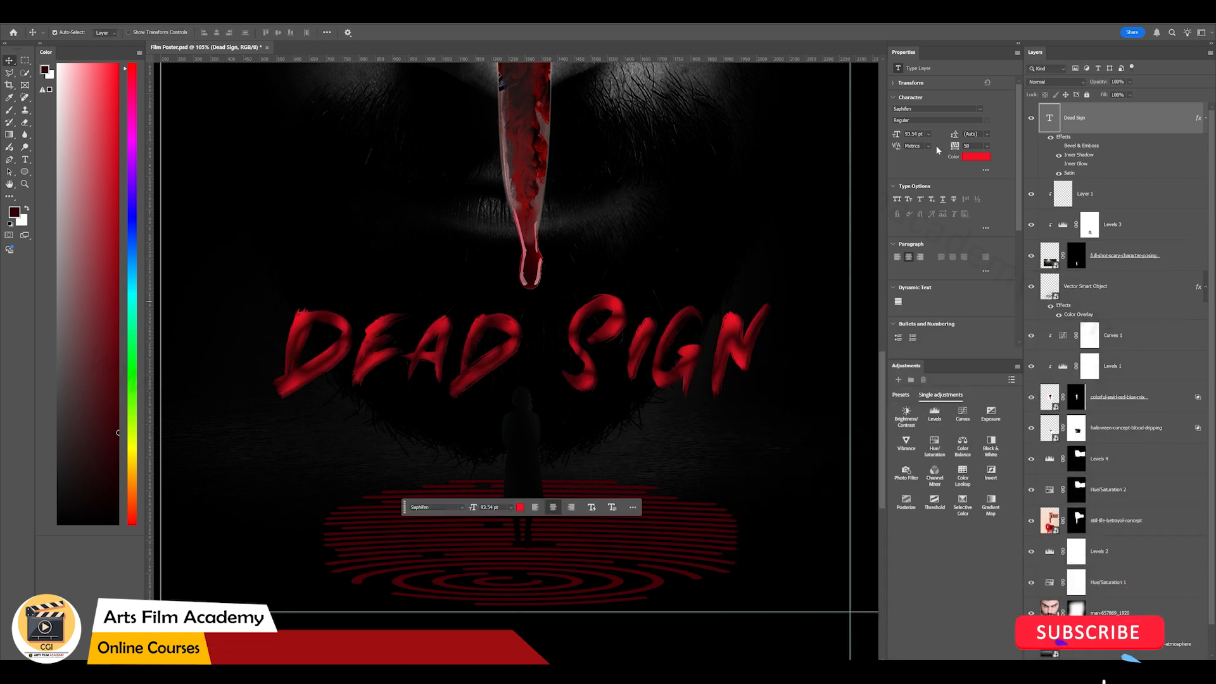
# Step: Recolour the title text to bright red #f8071a
pyautogui.hotkey('ctrl', '0')
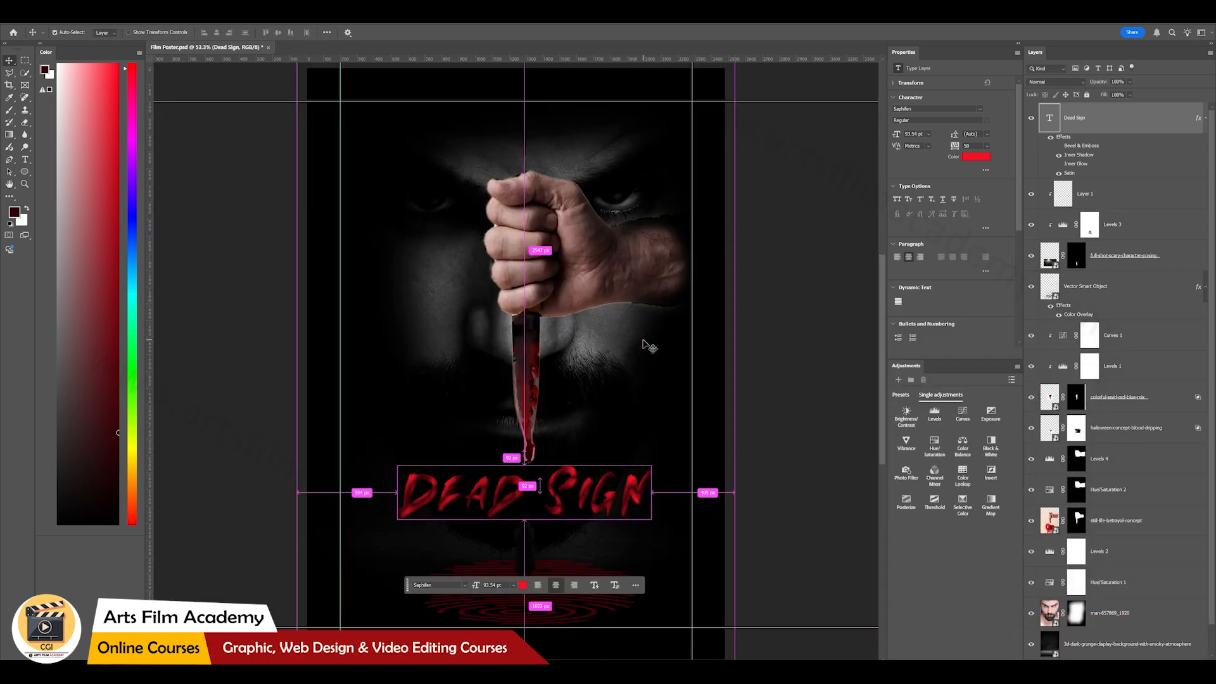
pyautogui.click(976, 156)
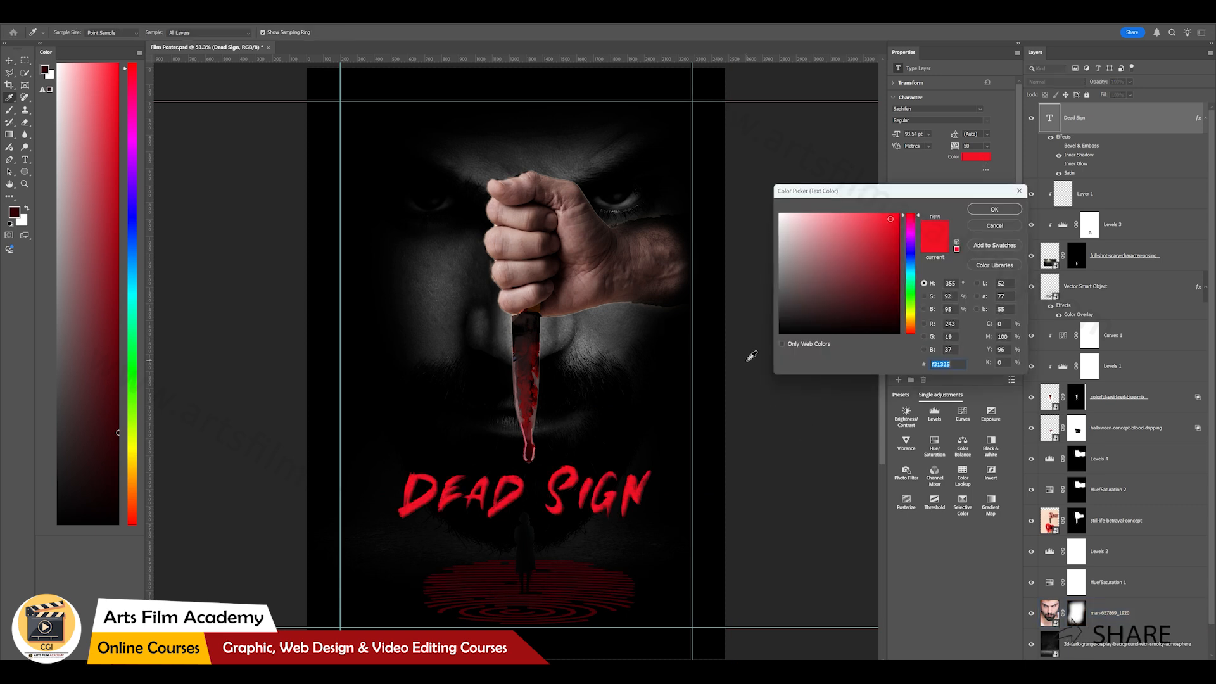
pyautogui.moveTo(789, 280); pyautogui.dragTo(780, 271)
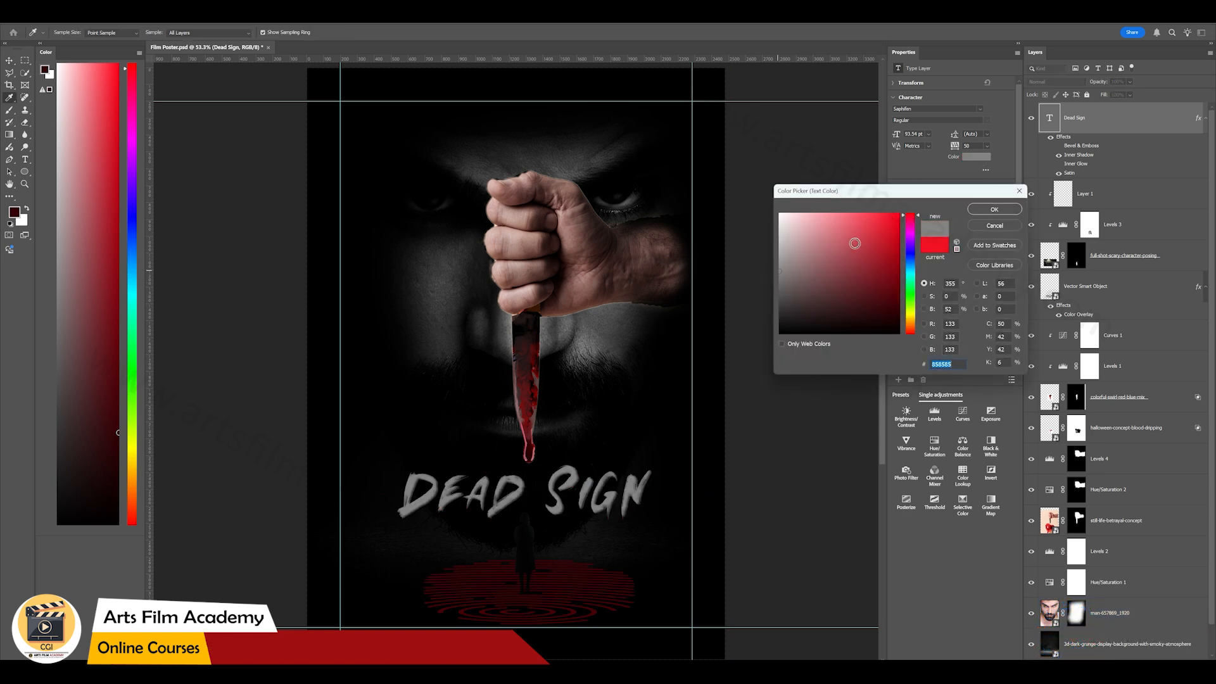
pyautogui.click(896, 216)
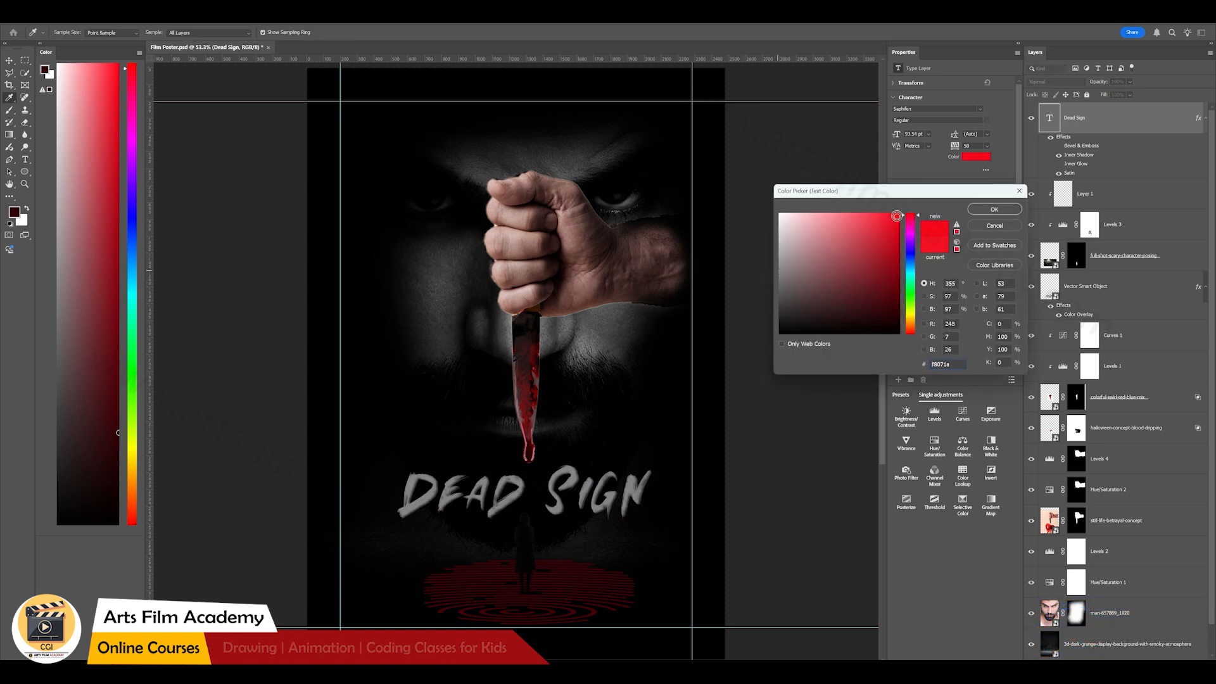
pyautogui.click(970, 208)
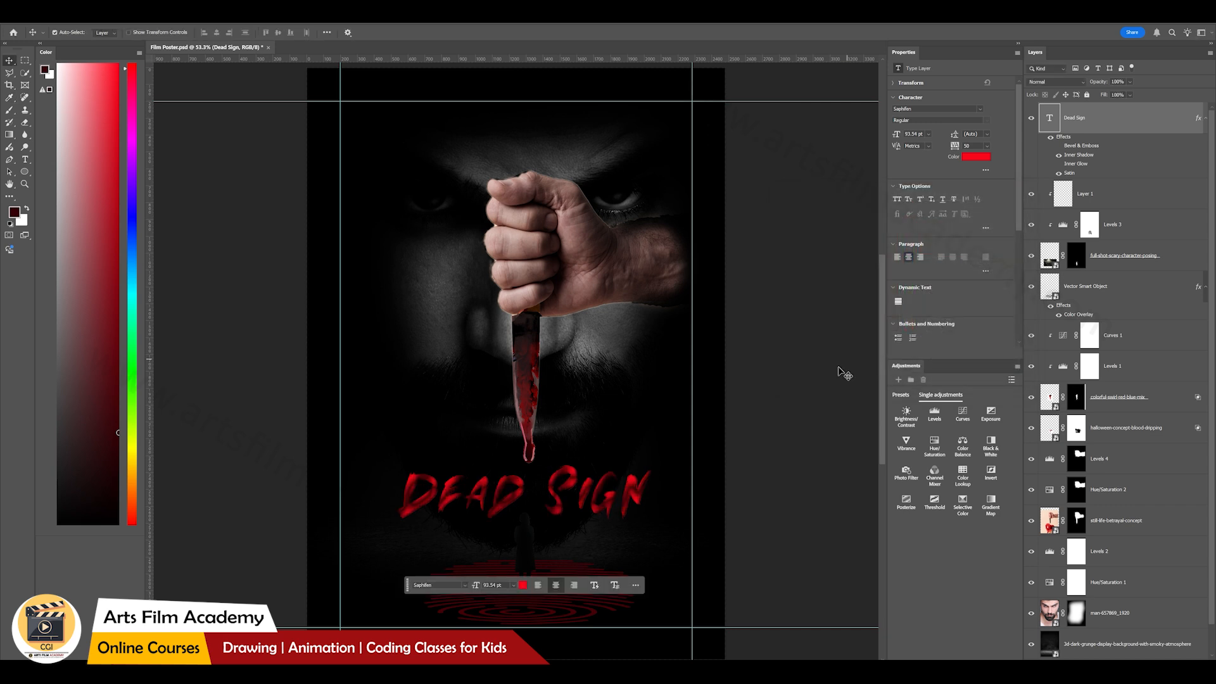
# Step: Try the title text in mid-grey #797979
pyautogui.click(974, 157)
pyautogui.moveTo(798, 275); pyautogui.dragTo(777, 279)
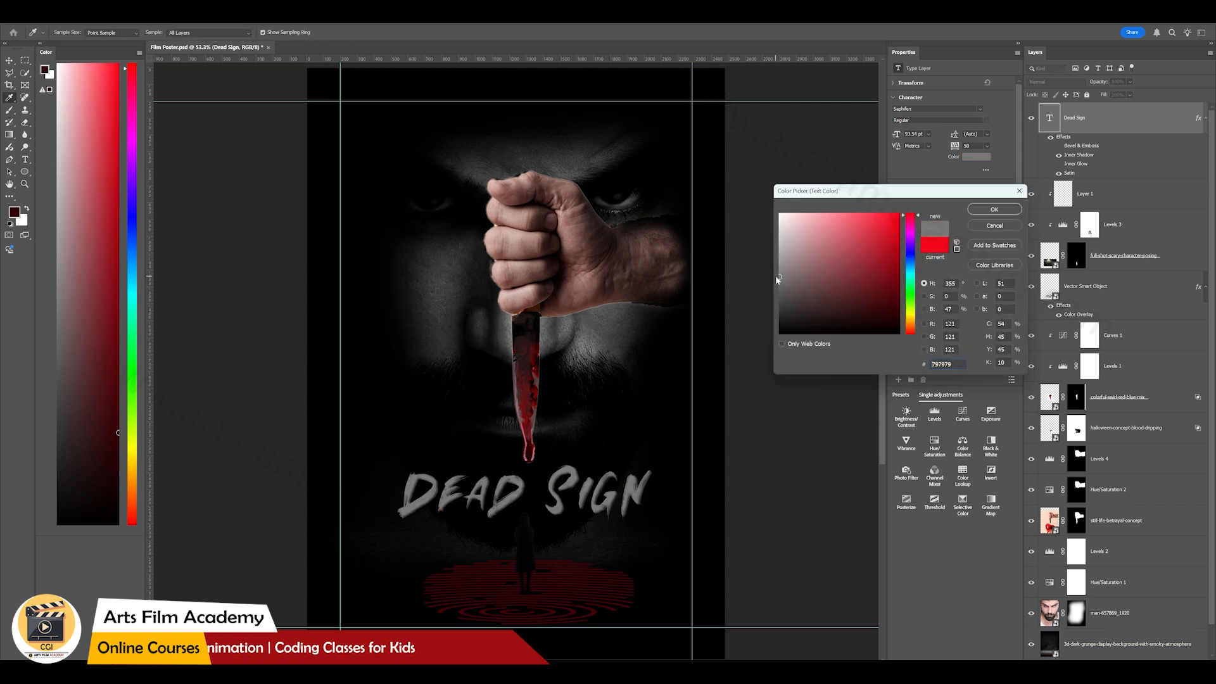
pyautogui.click(994, 209)
pyautogui.click(646, 467)
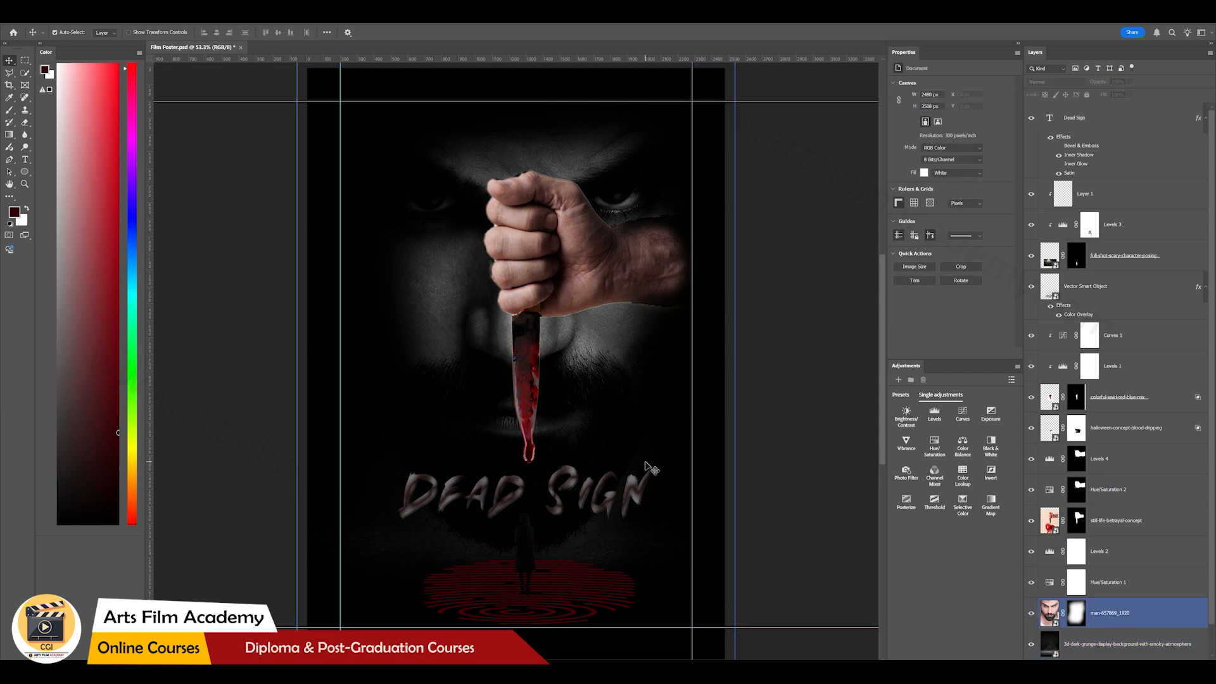
# Step: Save the poster document
pyautogui.click(593, 504)
pyautogui.scroll(5, 592, 500)
pyautogui.scroll(2, 598, 498)
pyautogui.hotkey('ctrl', 's')
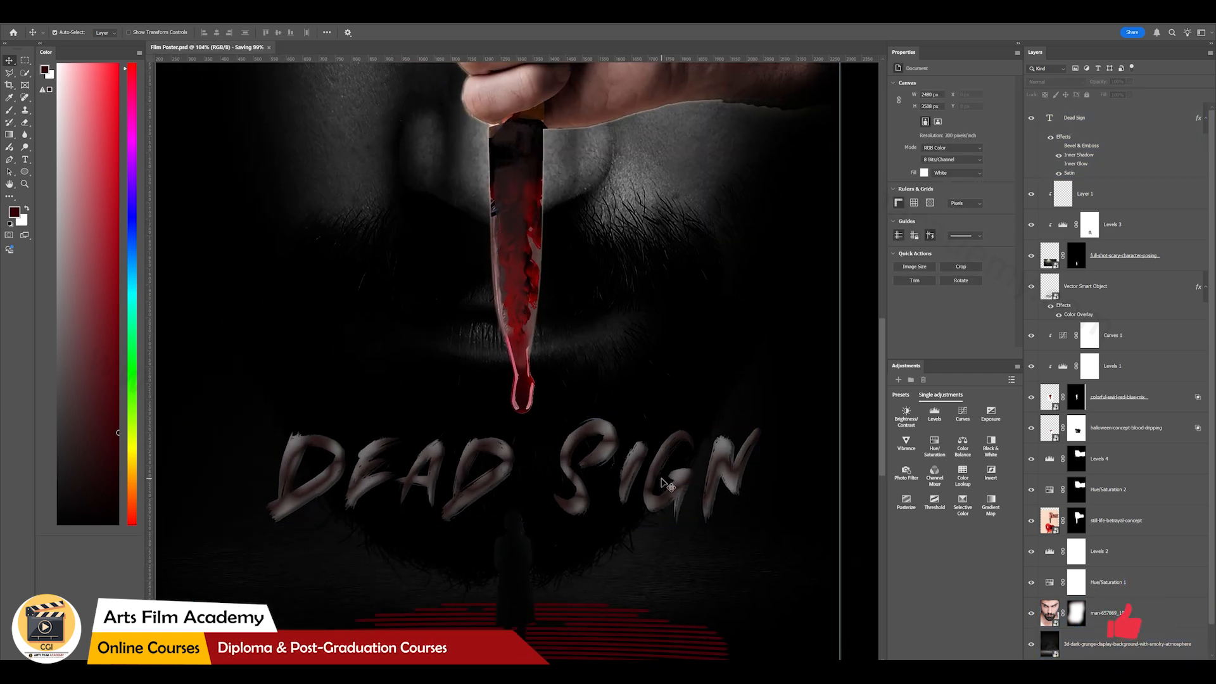
# Step: Leave the title's Satin settings as they are and set its text colour to red #e12f2f
pyautogui.click(1071, 158)
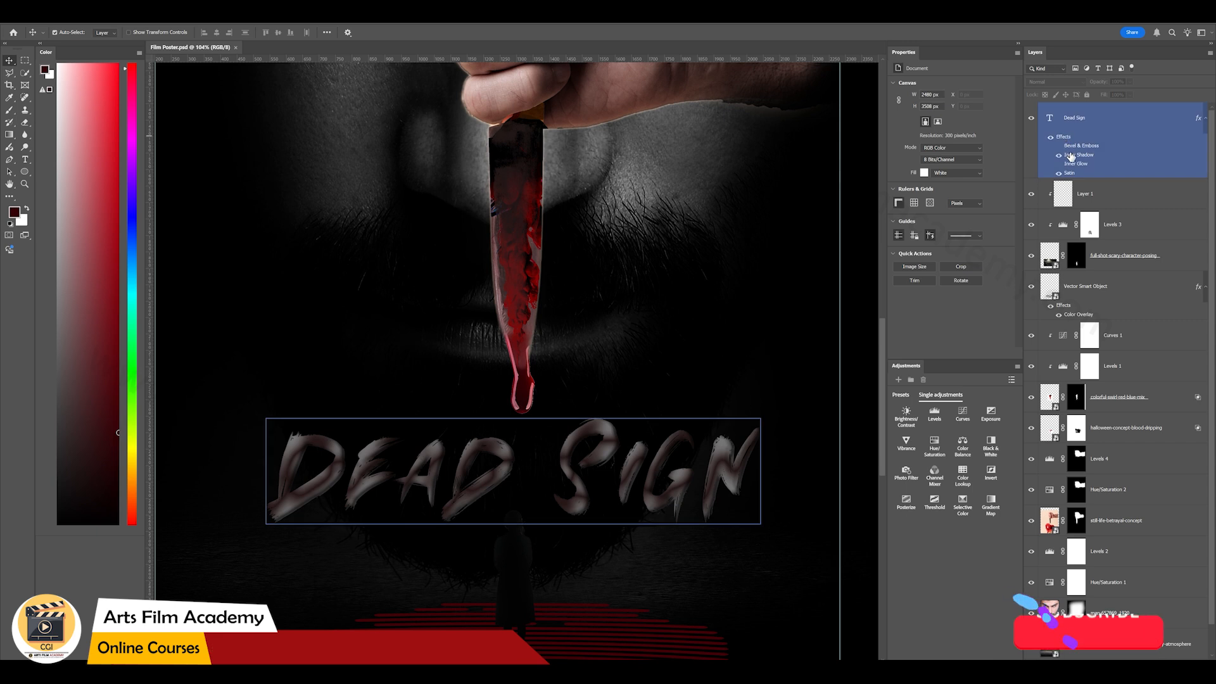
pyautogui.doubleClick(1071, 173)
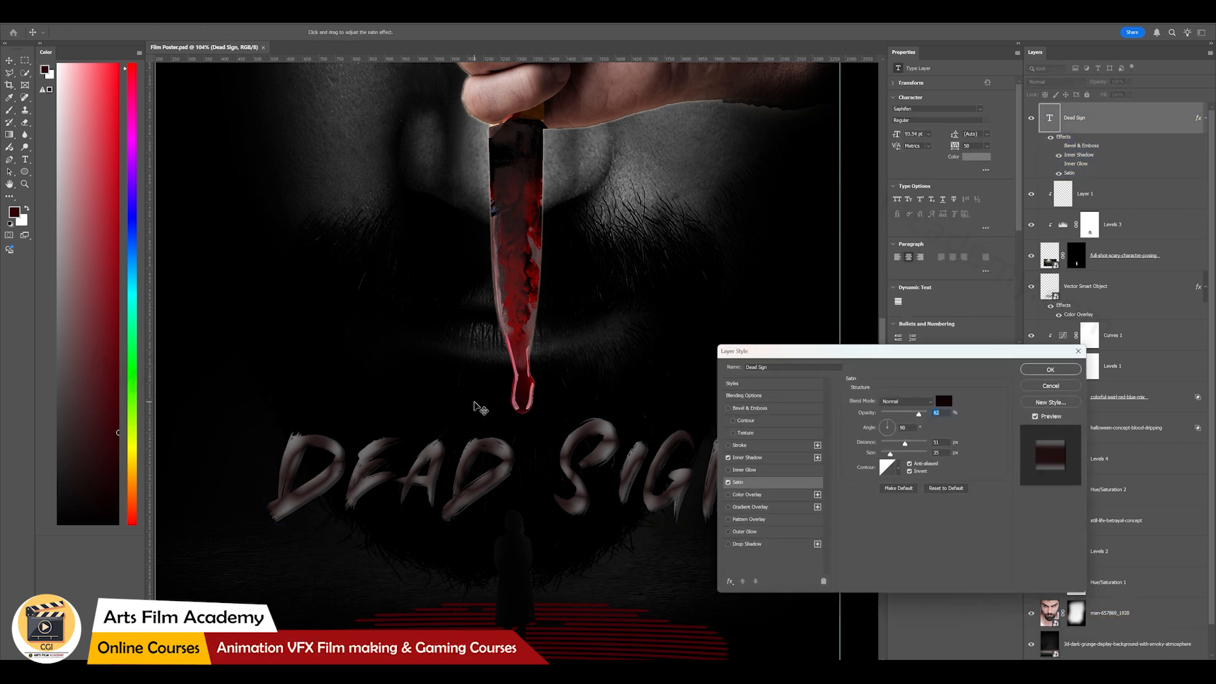
pyautogui.click(1050, 369)
pyautogui.click(978, 157)
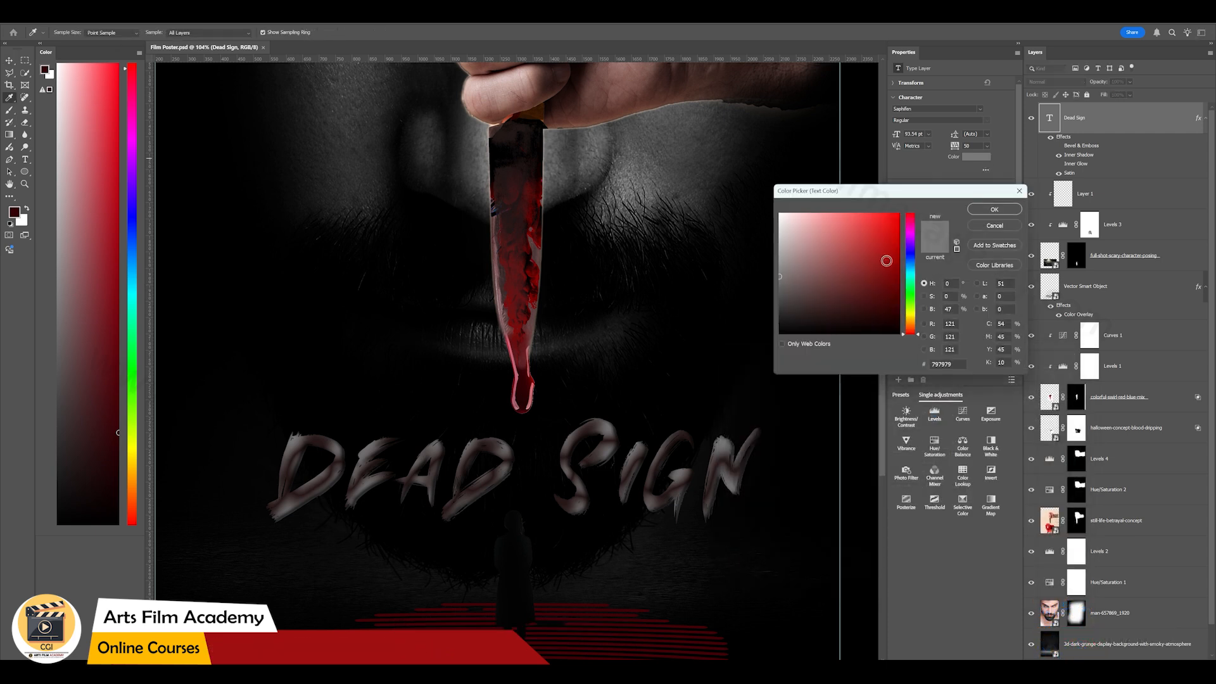
pyautogui.click(878, 226)
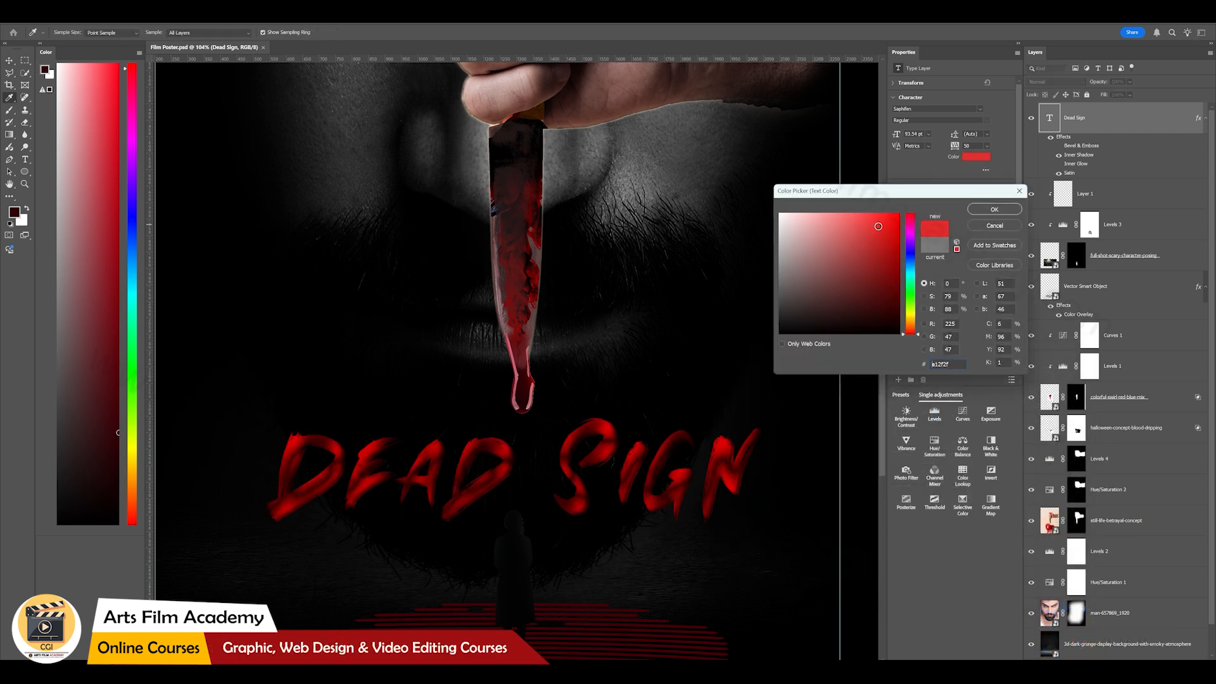
pyautogui.click(976, 210)
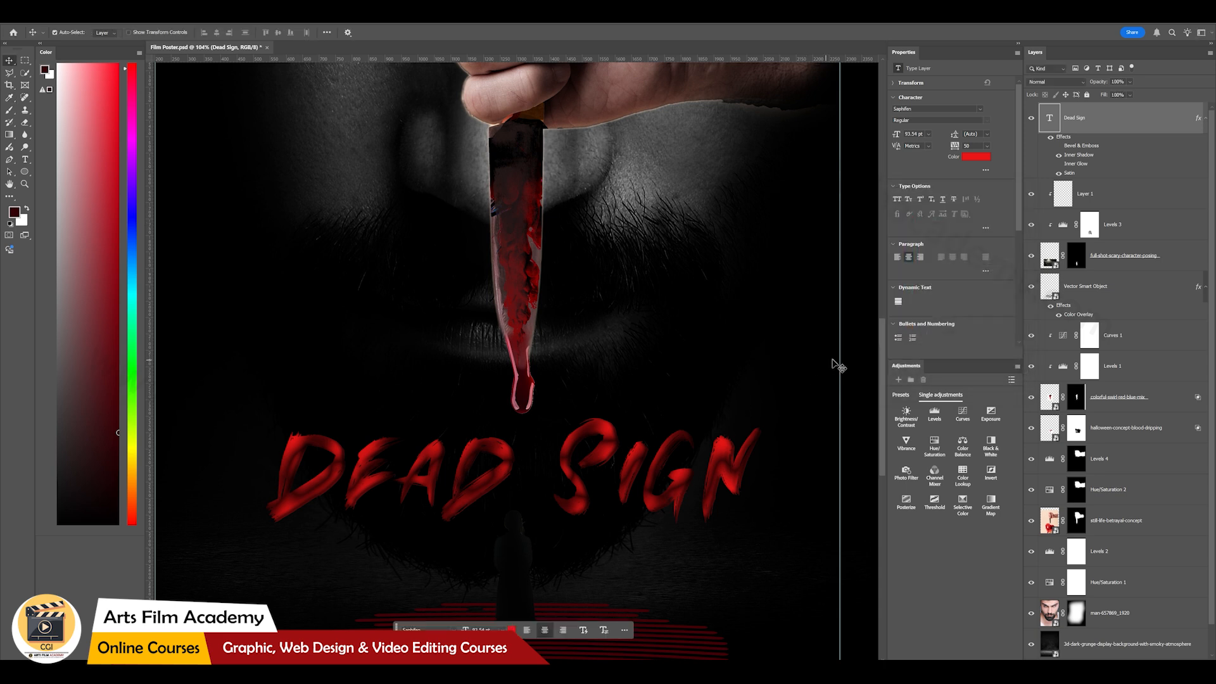
# Step: Try a black-to-white linear Gradient Overlay in Normal mode at 100% opacity on the title
pyautogui.doubleClick(1067, 174)
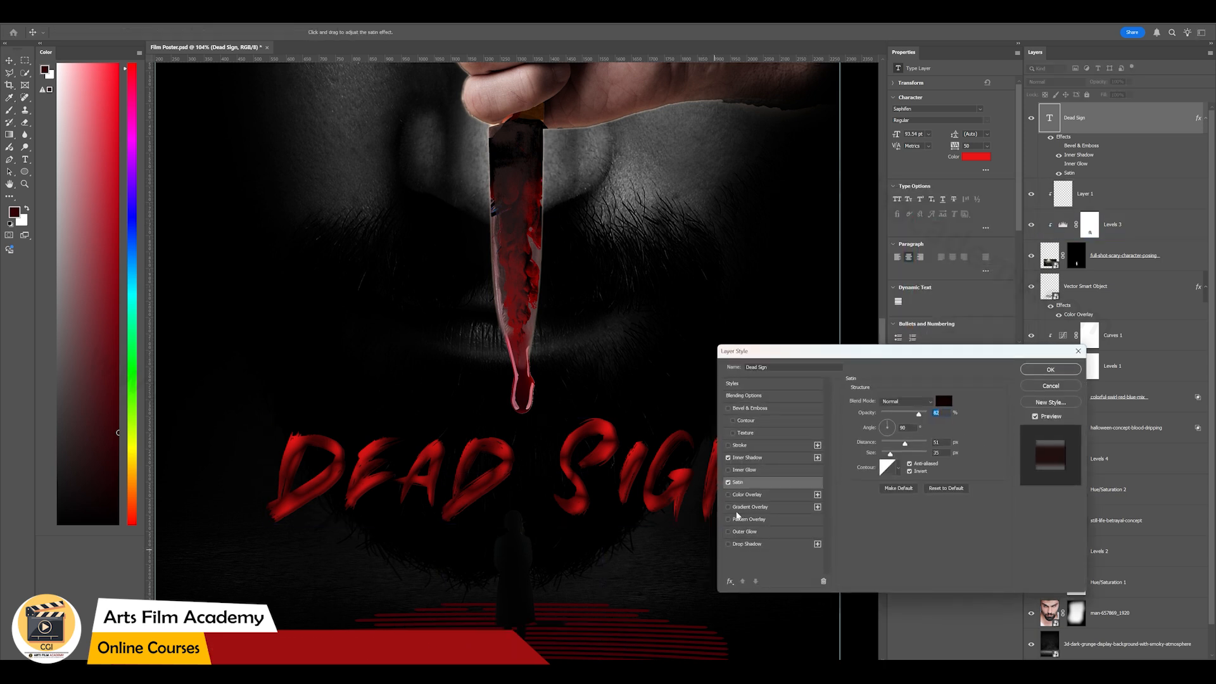
pyautogui.click(742, 510)
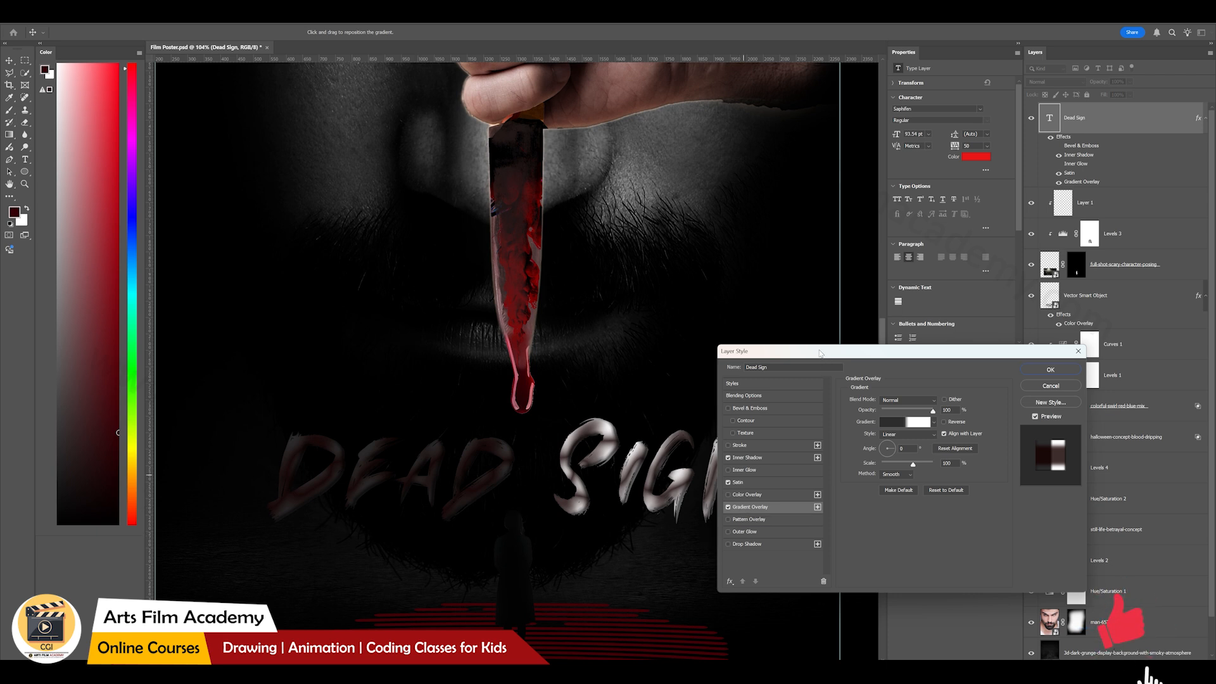
pyautogui.moveTo(820, 353); pyautogui.dragTo(854, 382)
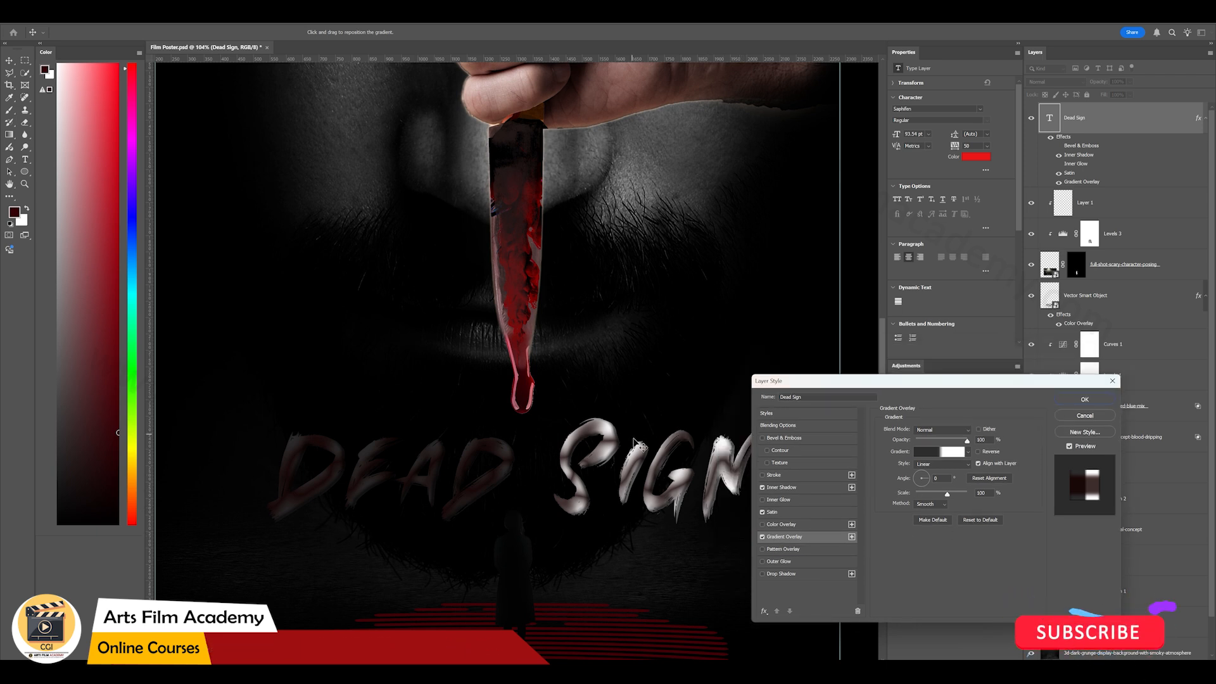
pyautogui.click(763, 537)
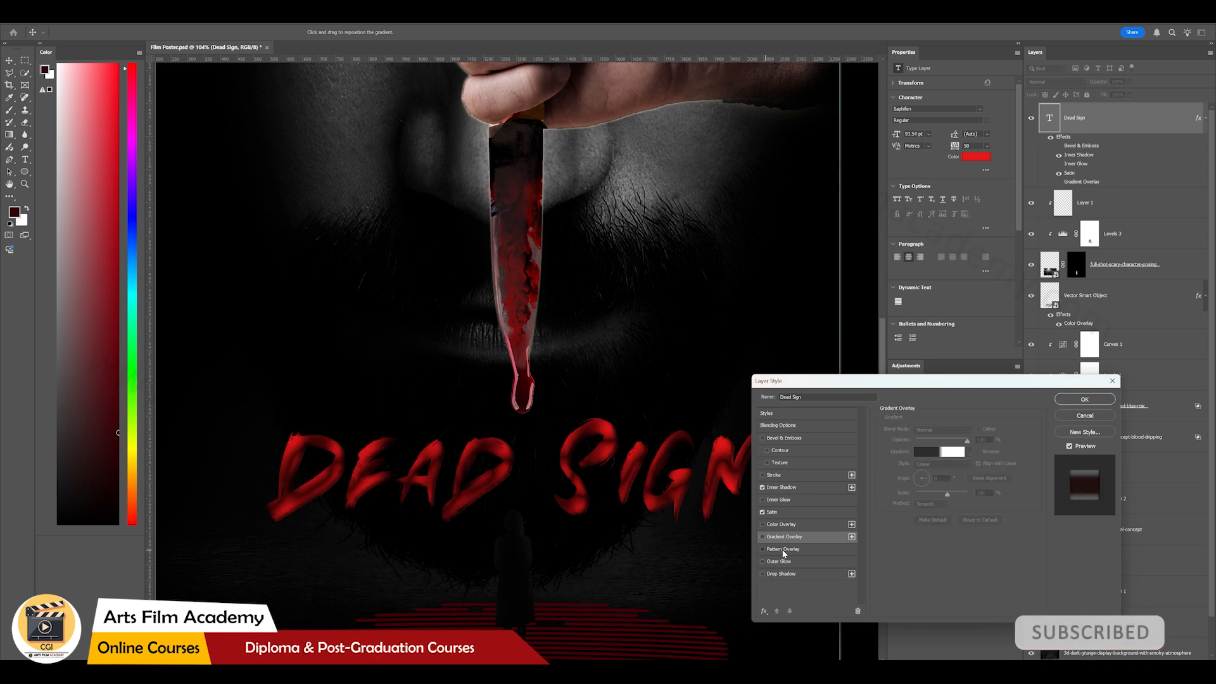
# Step: Try a Pattern Overlay on the title at 100% opacity, using patterns from the Trees group
pyautogui.click(784, 549)
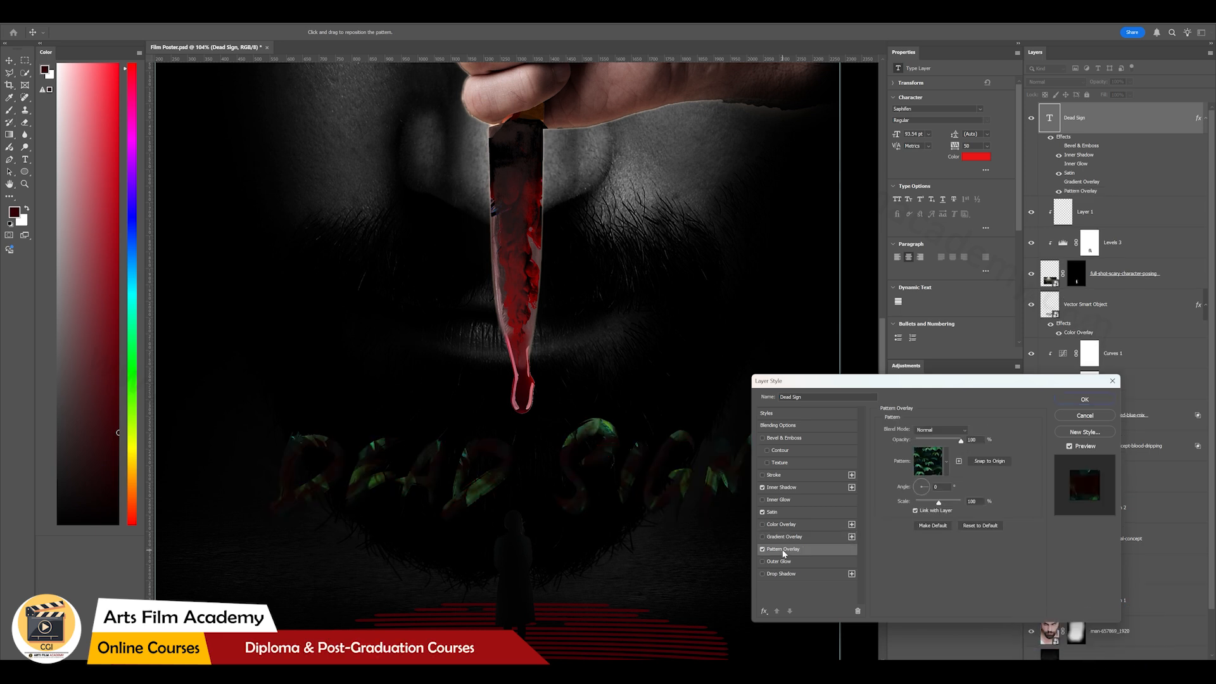
pyautogui.click(946, 461)
pyautogui.click(880, 502)
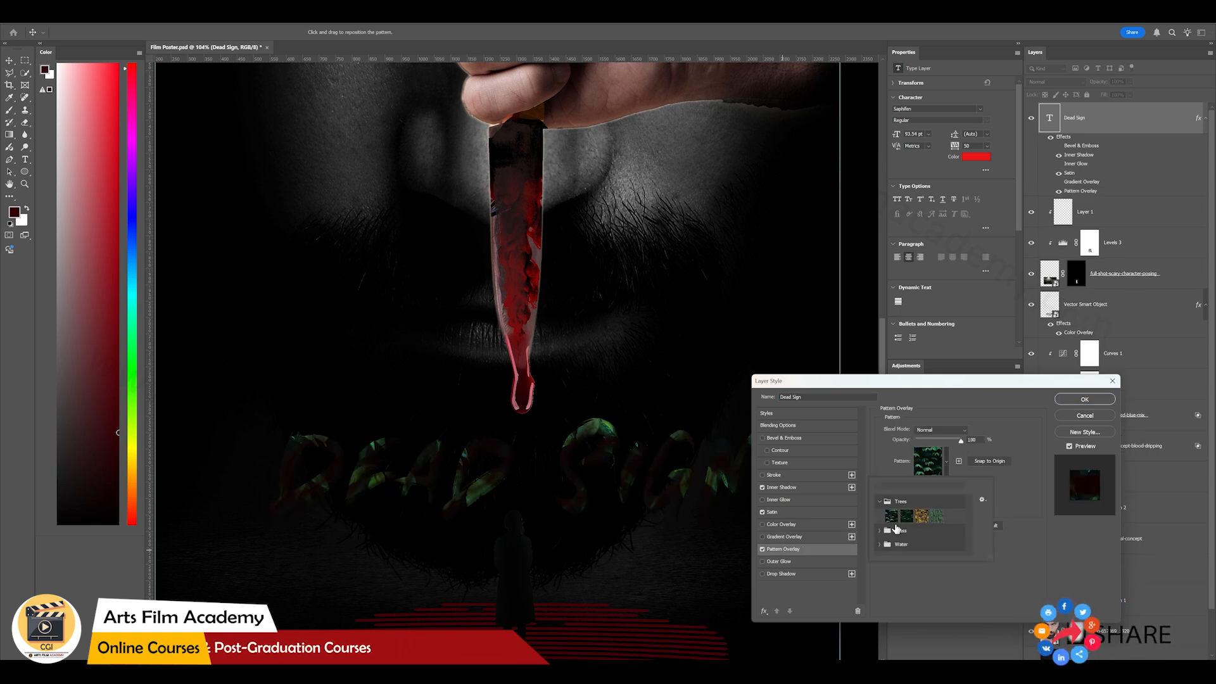
pyautogui.click(901, 533)
pyautogui.click(922, 516)
pyautogui.click(938, 516)
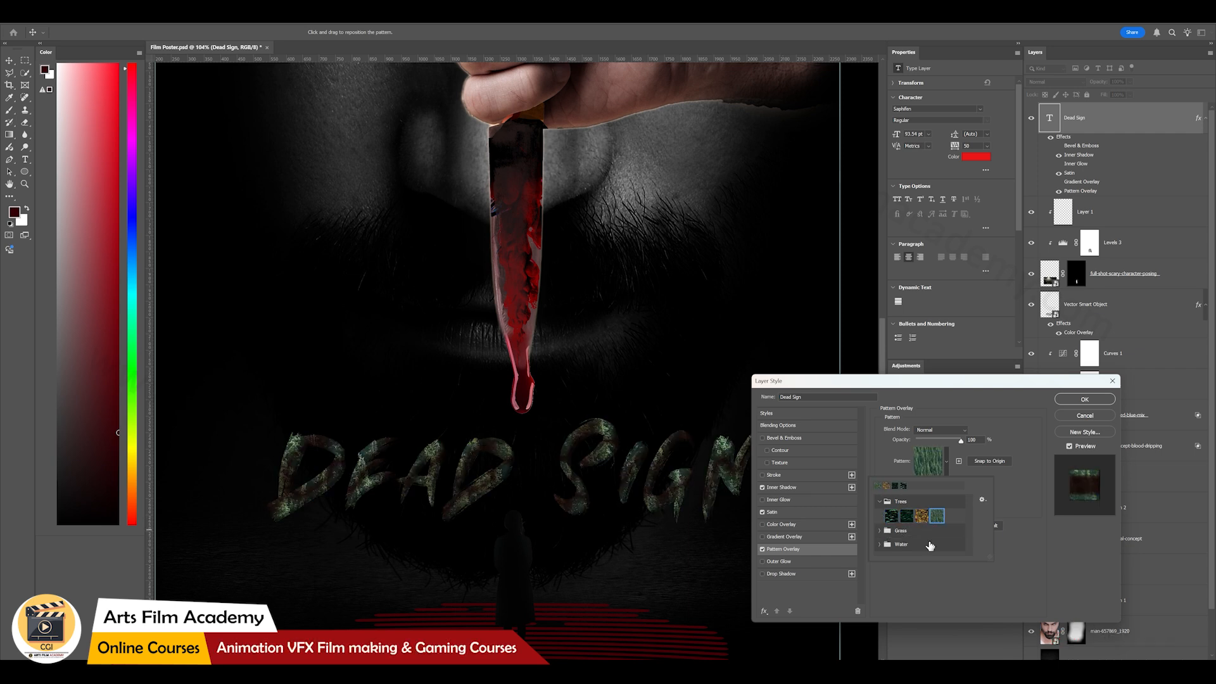
# Step: Add an Outer Glow to the title instead of the Pattern Overlay, coloured red #f50606
pyautogui.click(776, 562)
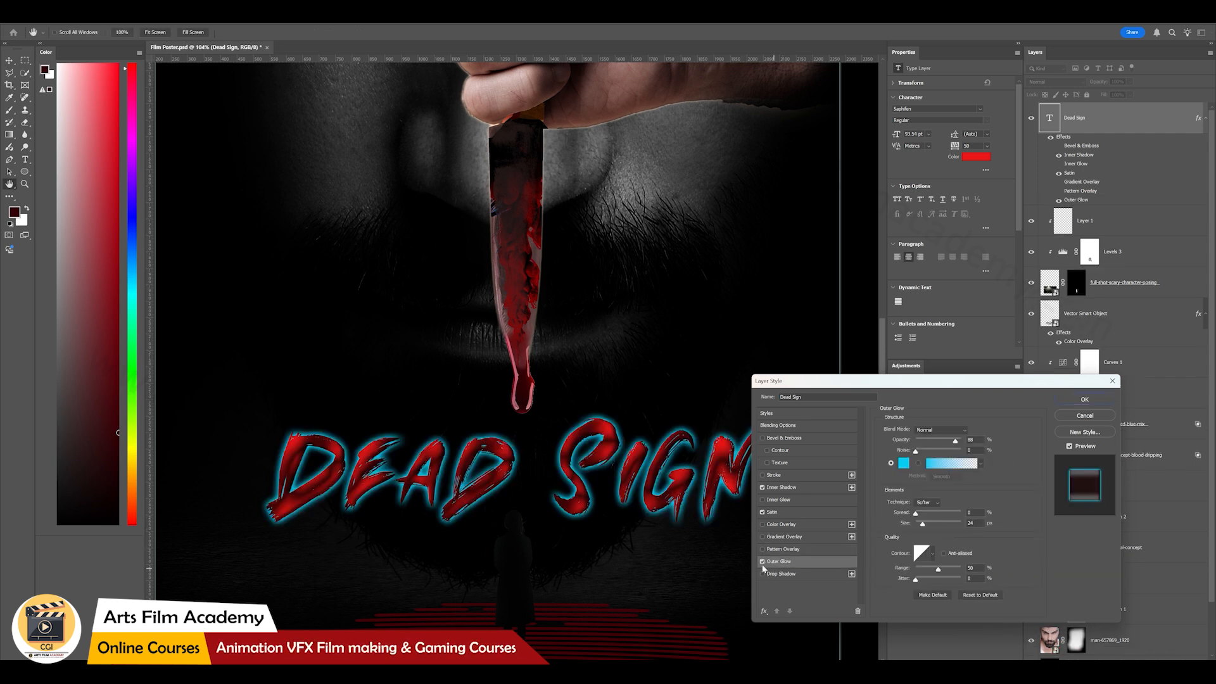
pyautogui.click(904, 466)
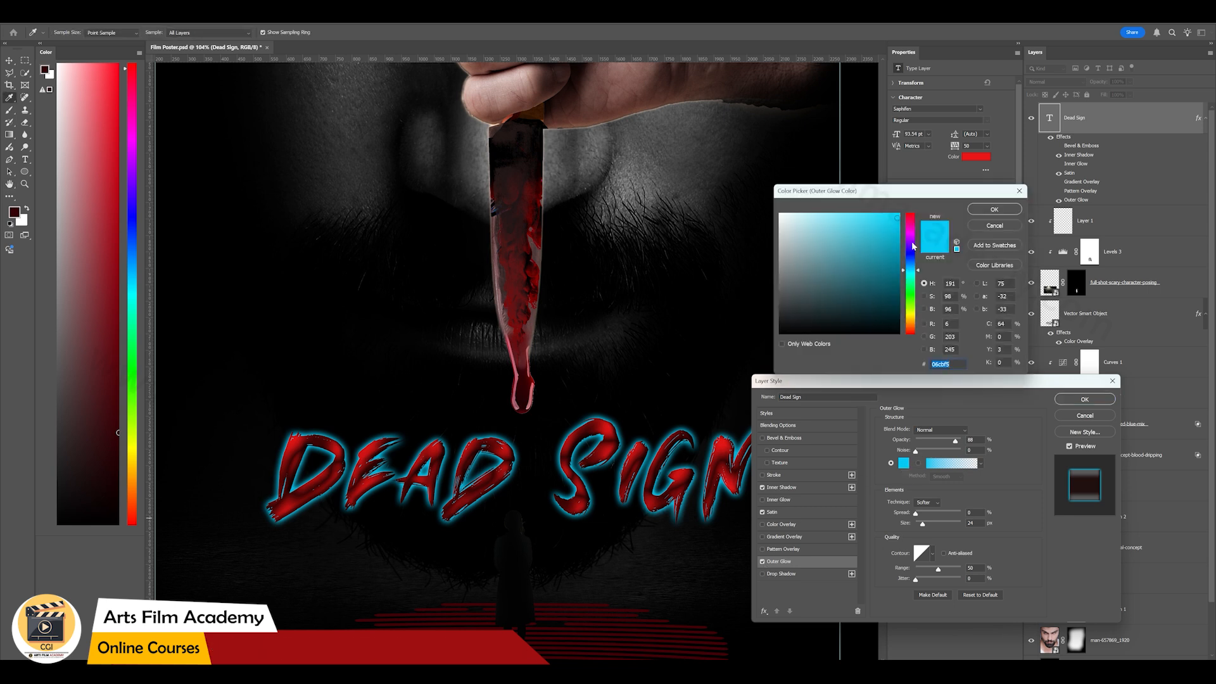
pyautogui.moveTo(912, 244); pyautogui.dragTo(912, 188)
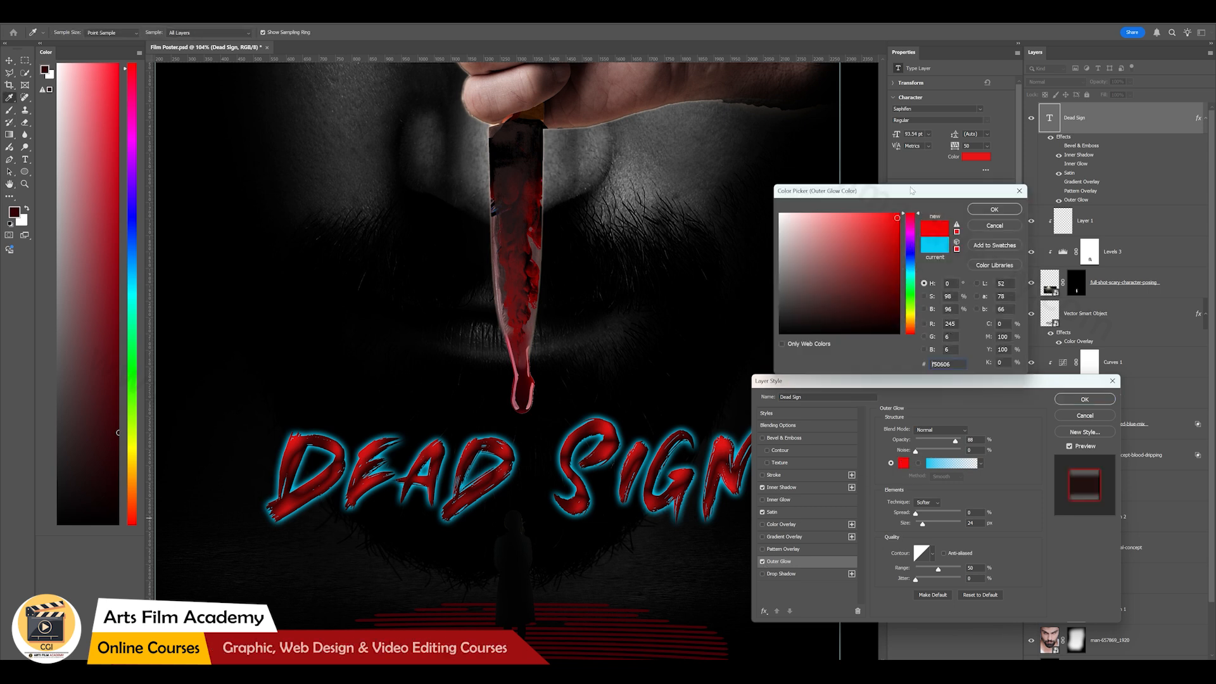
pyautogui.click(994, 209)
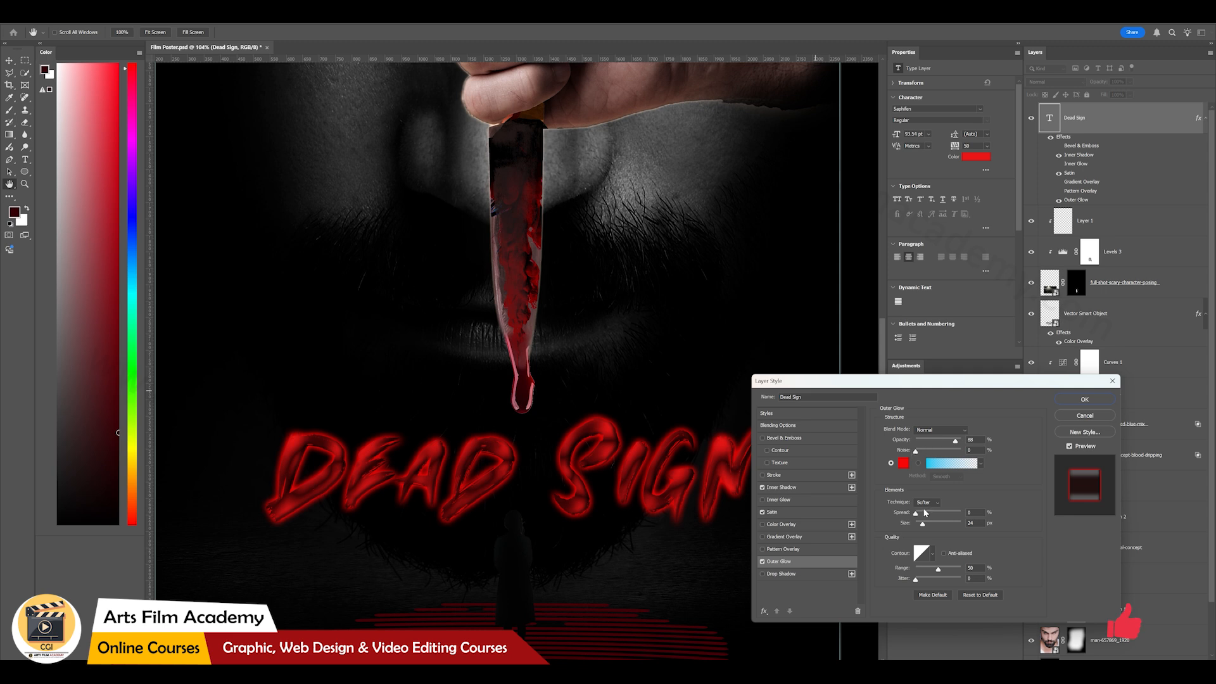
# Step: Reduce the title's Outer Glow size to 7 px and raise its spread slightly
pyautogui.moveTo(923, 524); pyautogui.dragTo(920, 527)
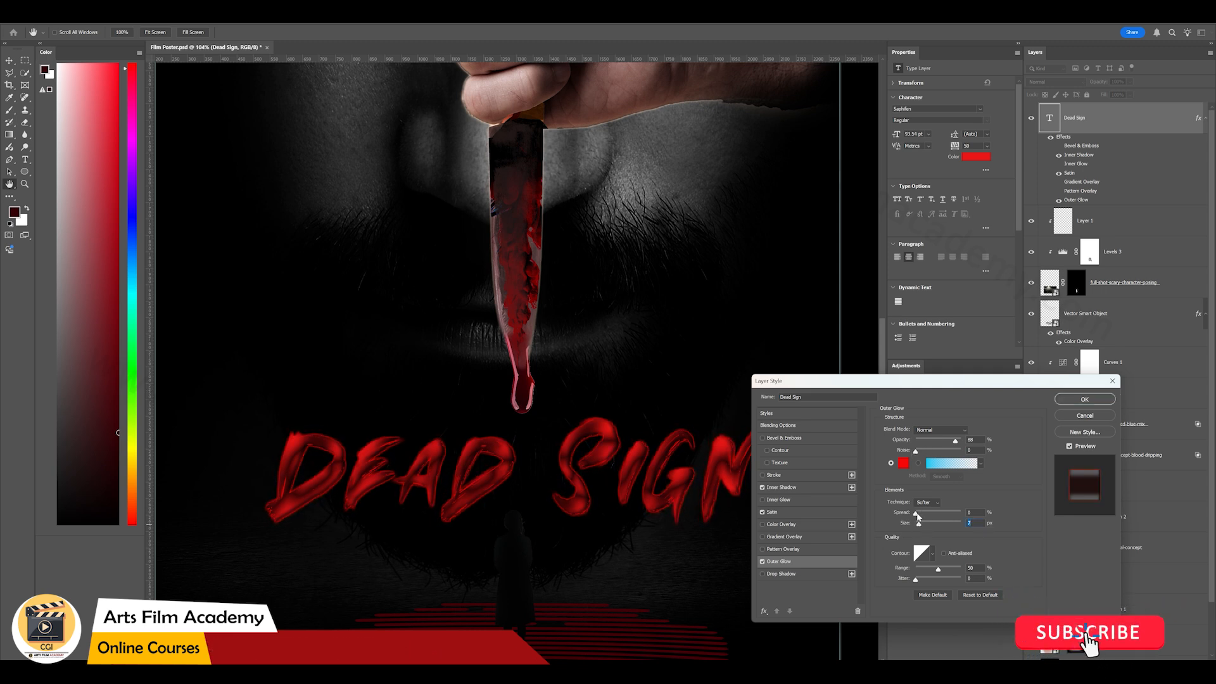
pyautogui.moveTo(916, 513); pyautogui.dragTo(924, 518)
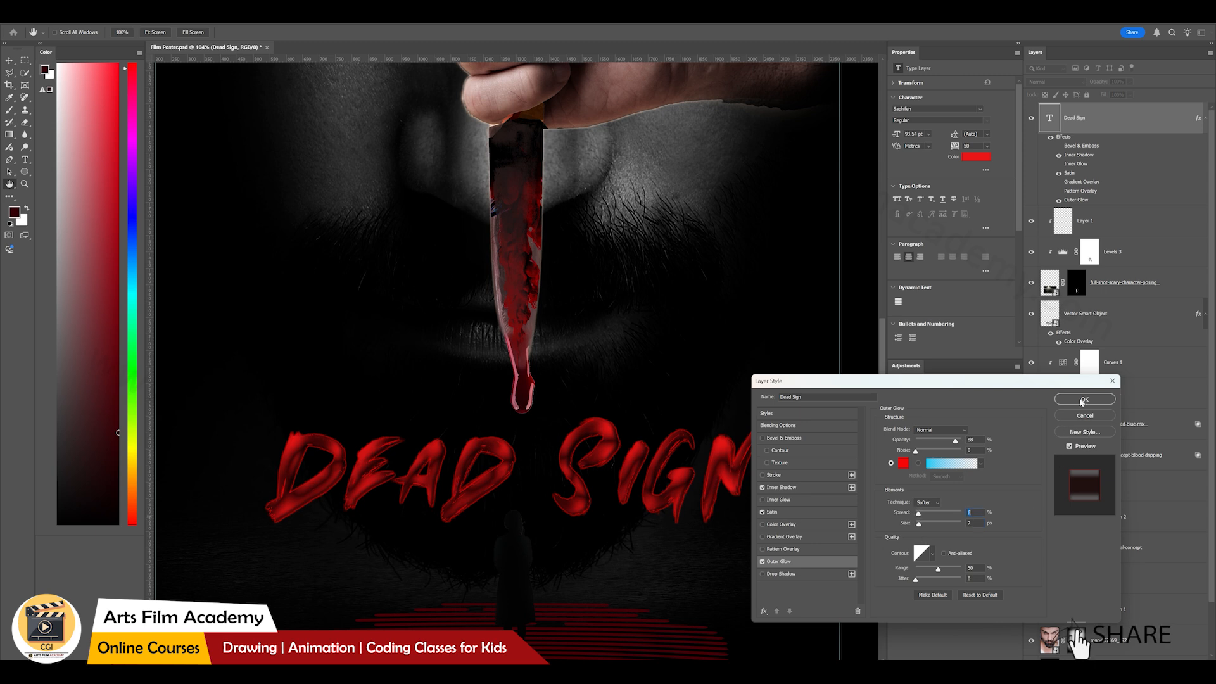
pyautogui.moveTo(1038, 381); pyautogui.dragTo(1113, 311)
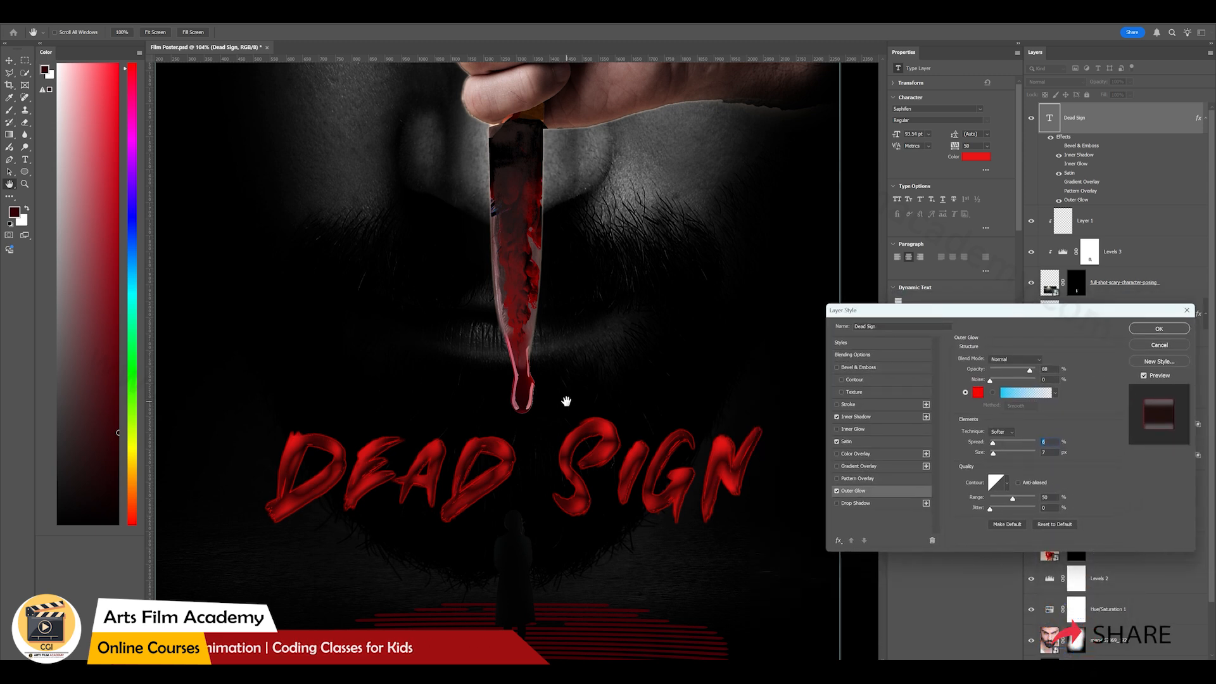
# Step: Compare the title with and without its Outer Glow, and leave the effect switched off
pyautogui.click(836, 491)
pyautogui.click(836, 493)
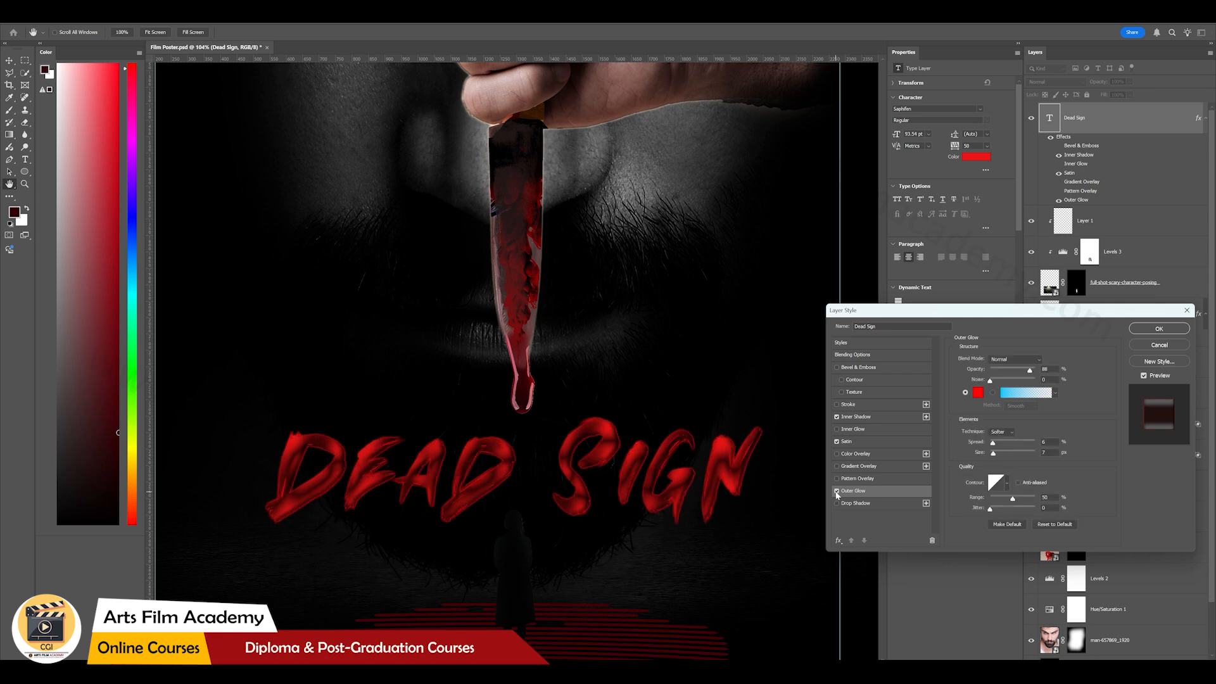
pyautogui.click(837, 492)
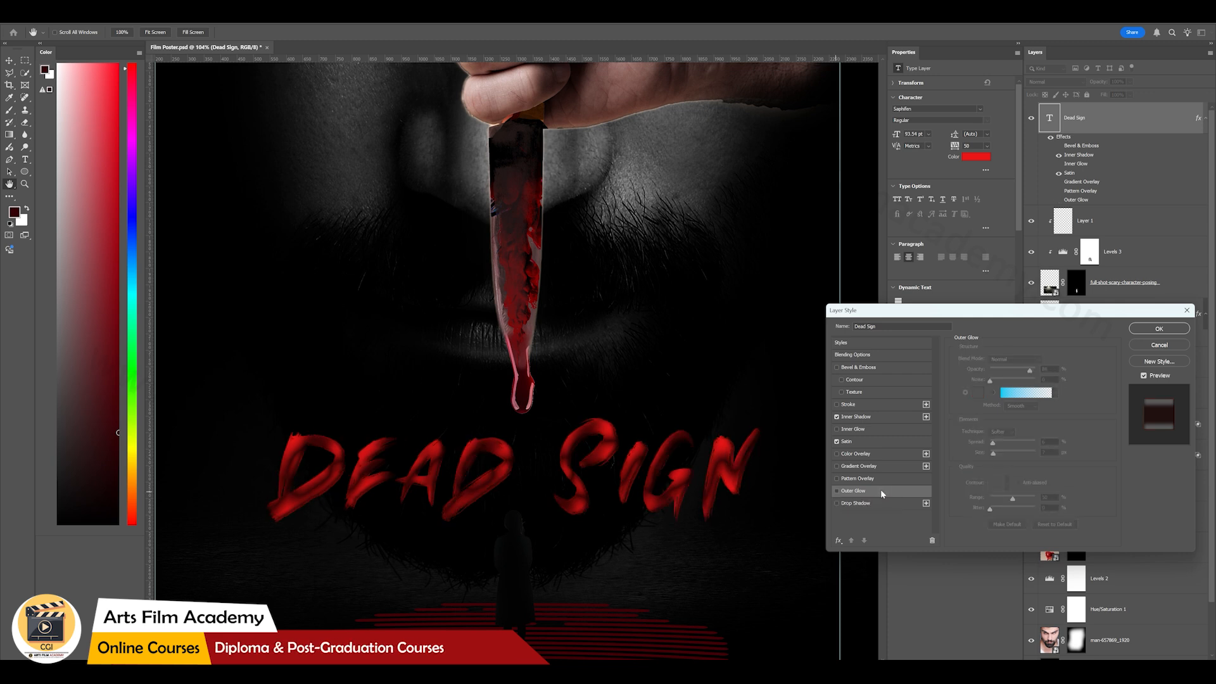
# Step: Try a black Drop Shadow on the title in Normal mode at 100% opacity, with 7 px distance and 21 px size
pyautogui.click(849, 503)
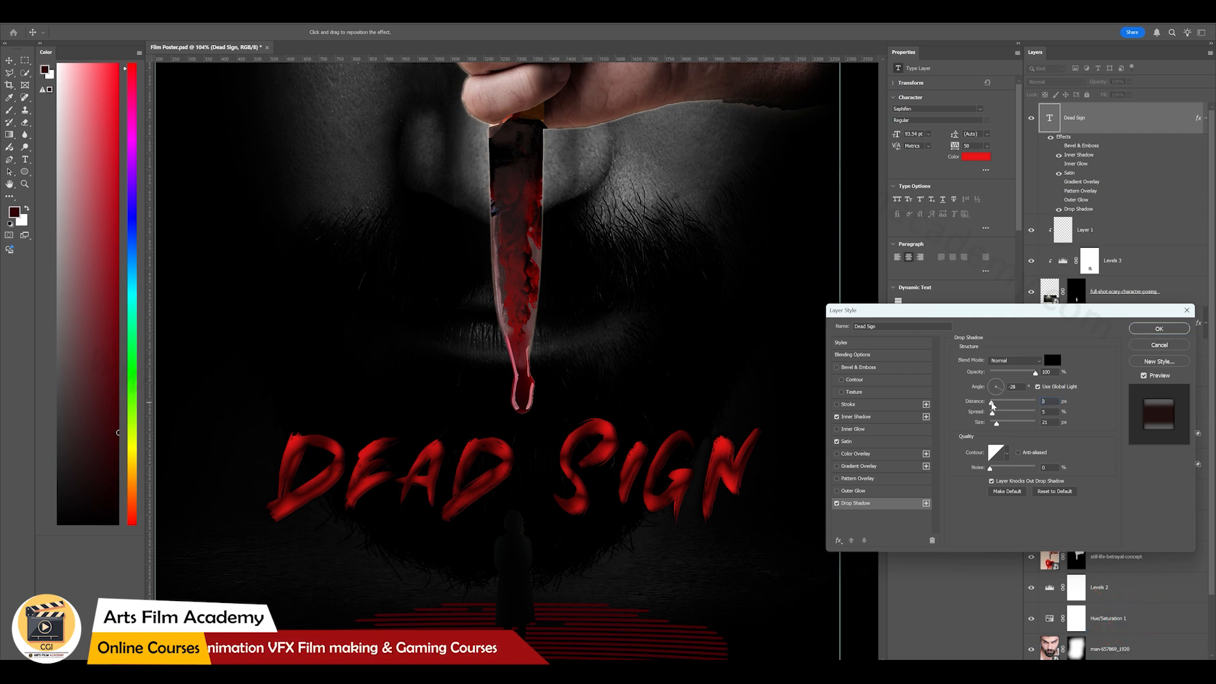
pyautogui.moveTo(993, 404); pyautogui.dragTo(1001, 413)
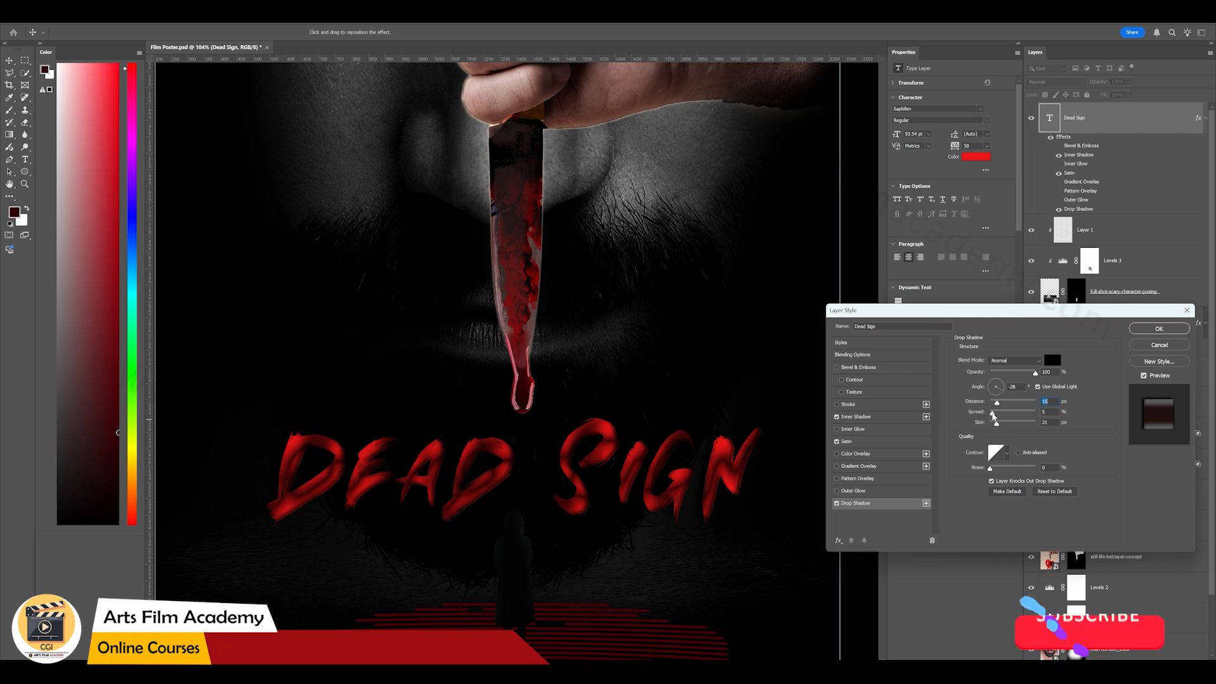
pyautogui.moveTo(762, 484); pyautogui.dragTo(766, 483)
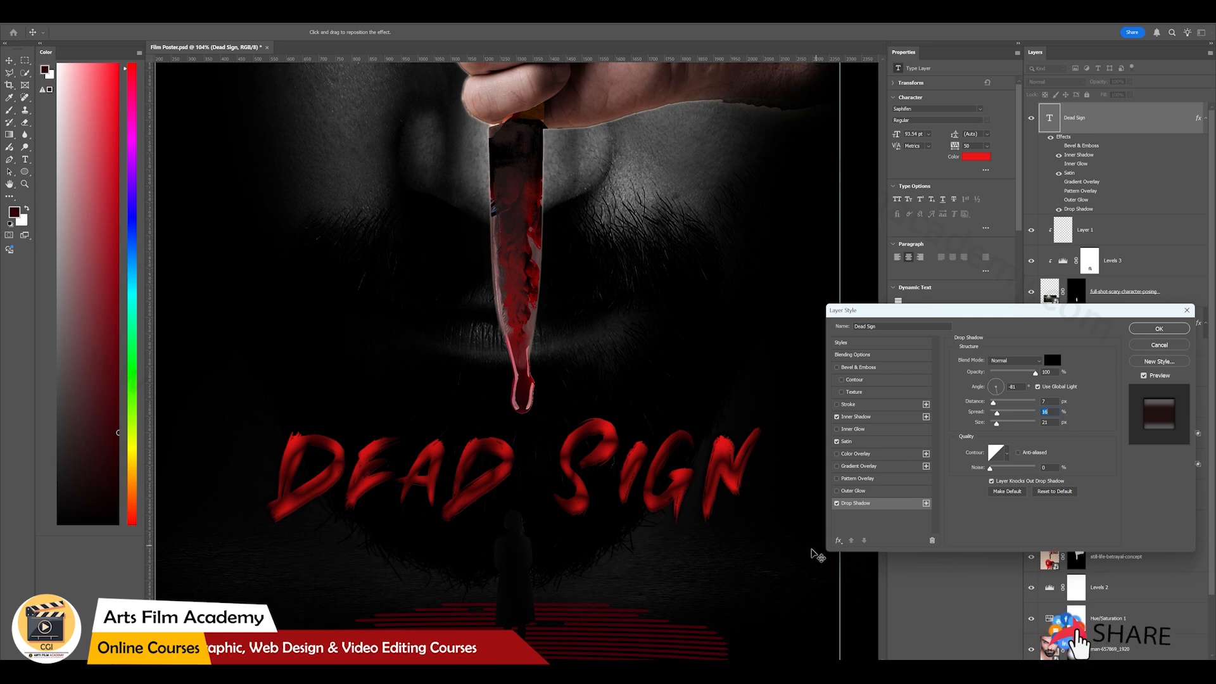
pyautogui.click(836, 503)
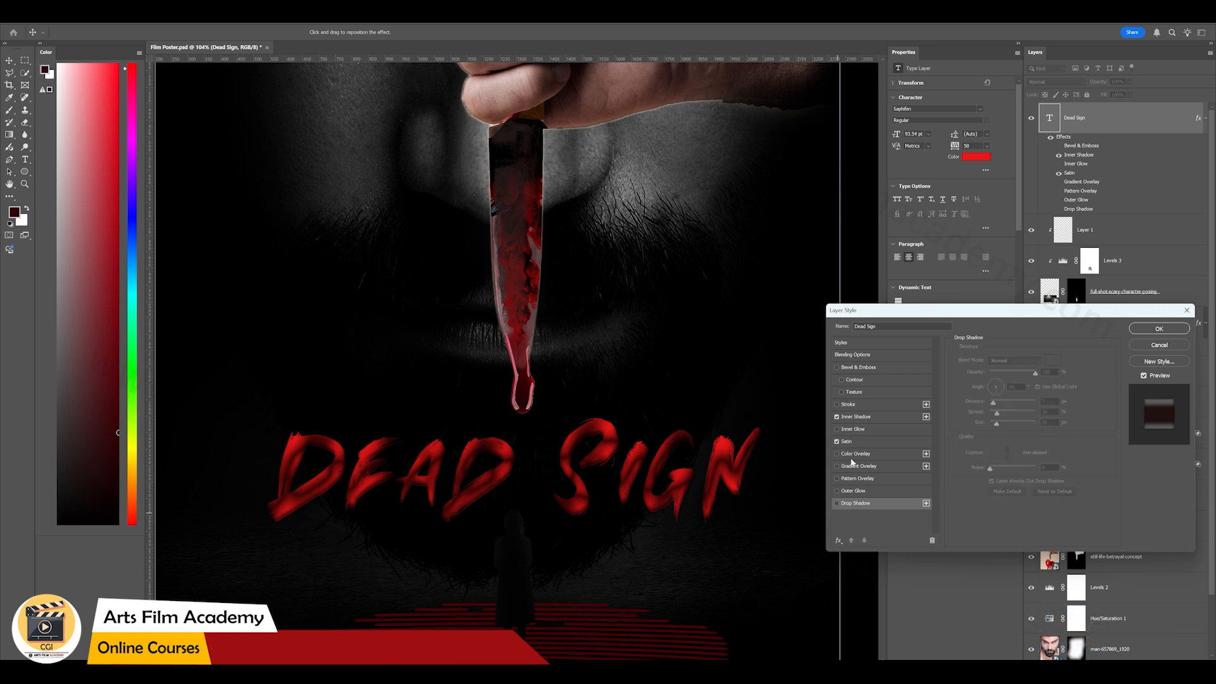
# Step: Apply the title's layer style with only Inner Shadow and Satin enabled, and save the poster
pyautogui.click(1157, 328)
pyautogui.click(701, 373)
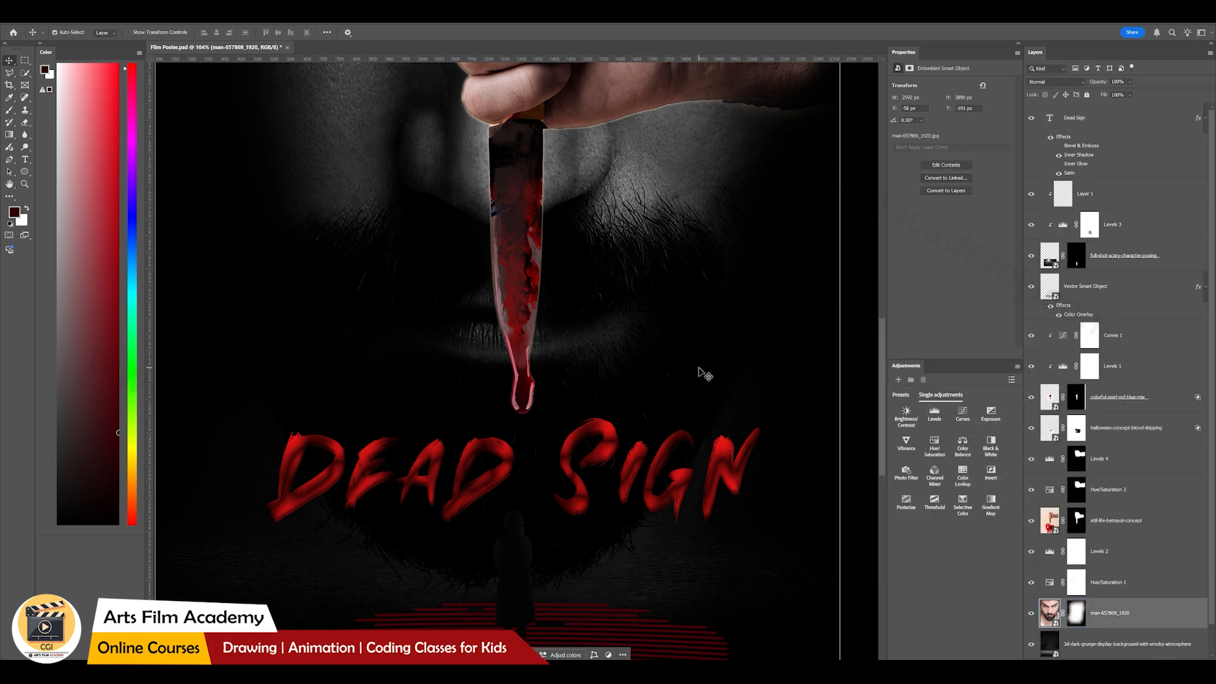
pyautogui.hotkey('ctrl', '0')
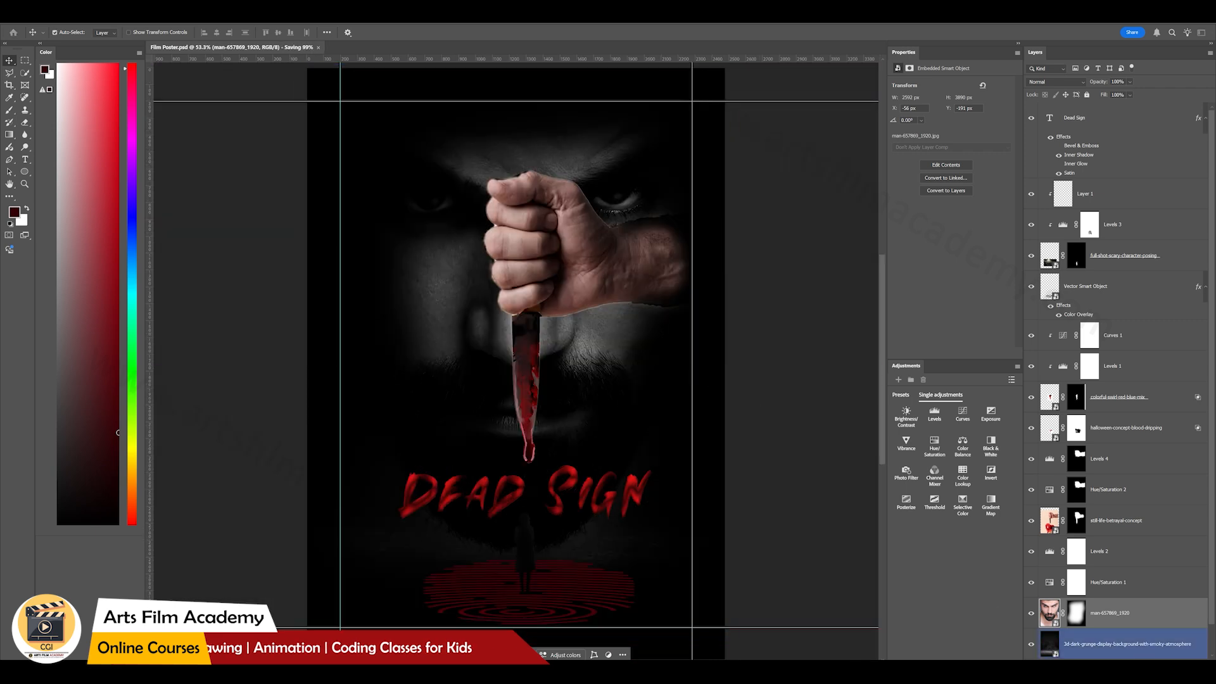
pyautogui.click(1134, 665)
pyautogui.click(1159, 639)
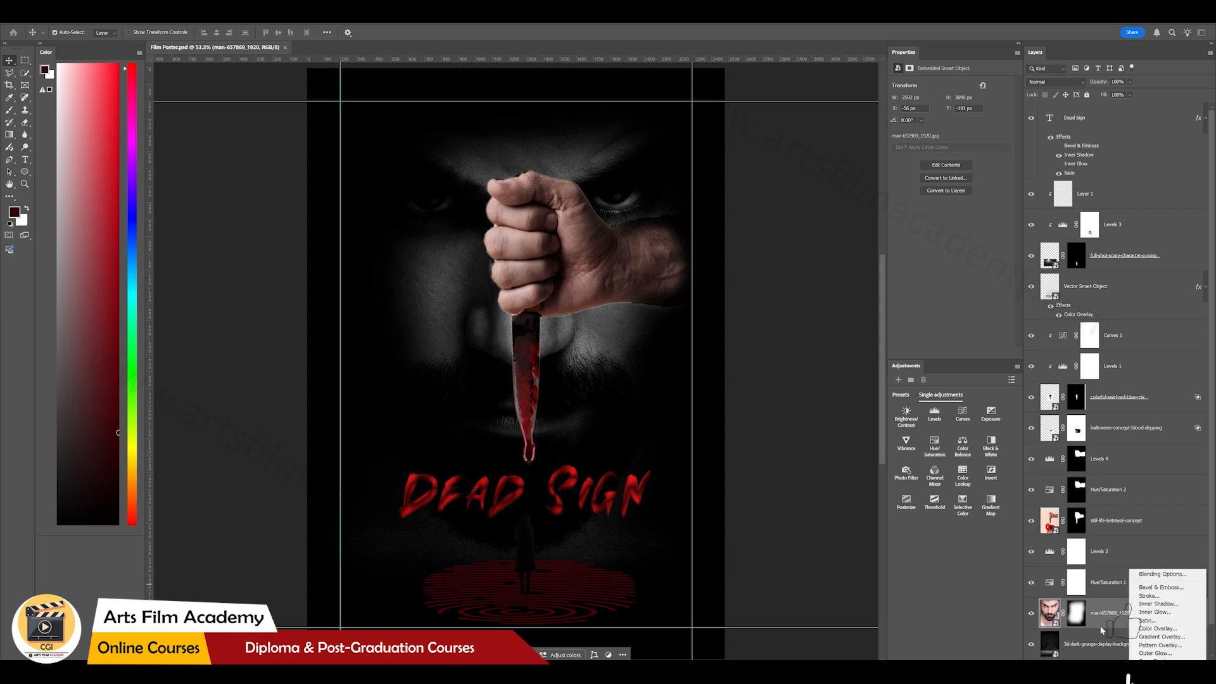
pyautogui.click(530, 449)
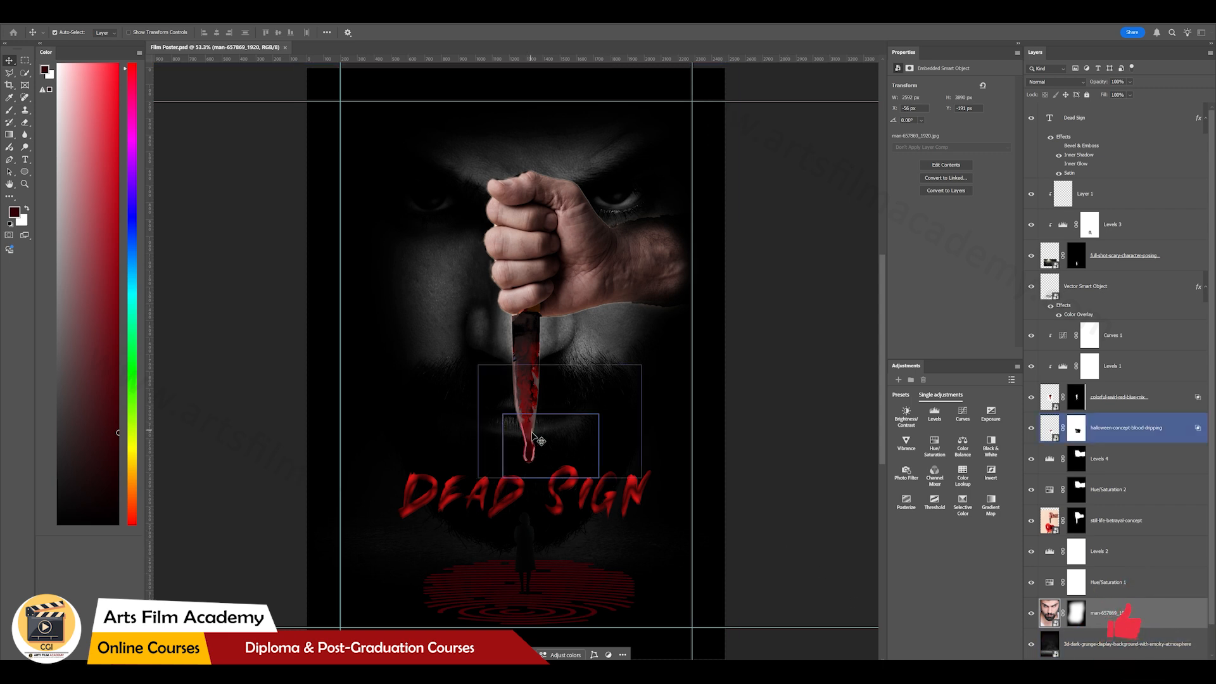
# Step: Deselect all layers of the poster
pyautogui.click(768, 500)
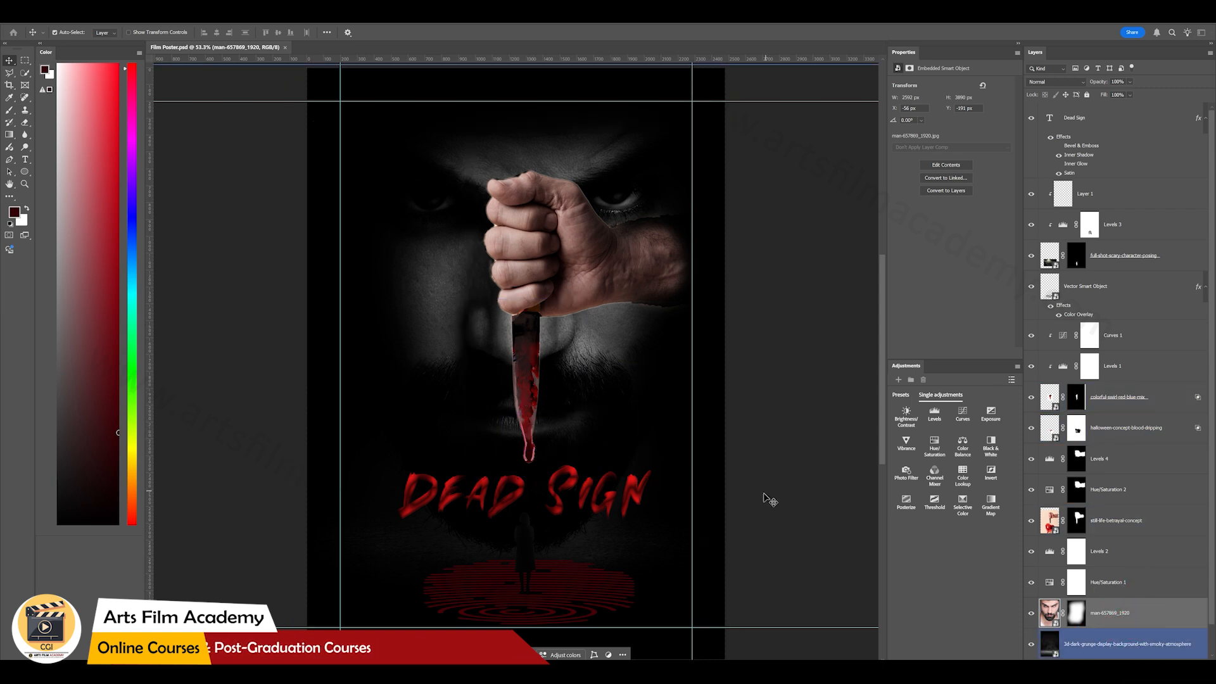
pyautogui.click(768, 500)
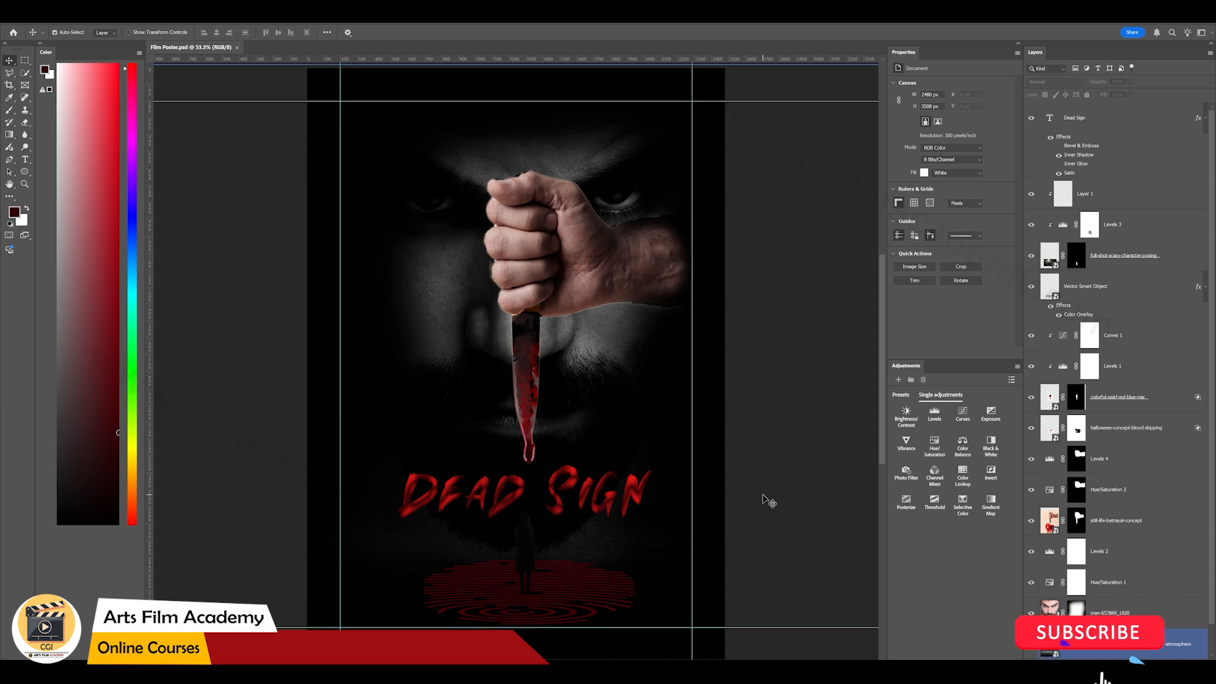